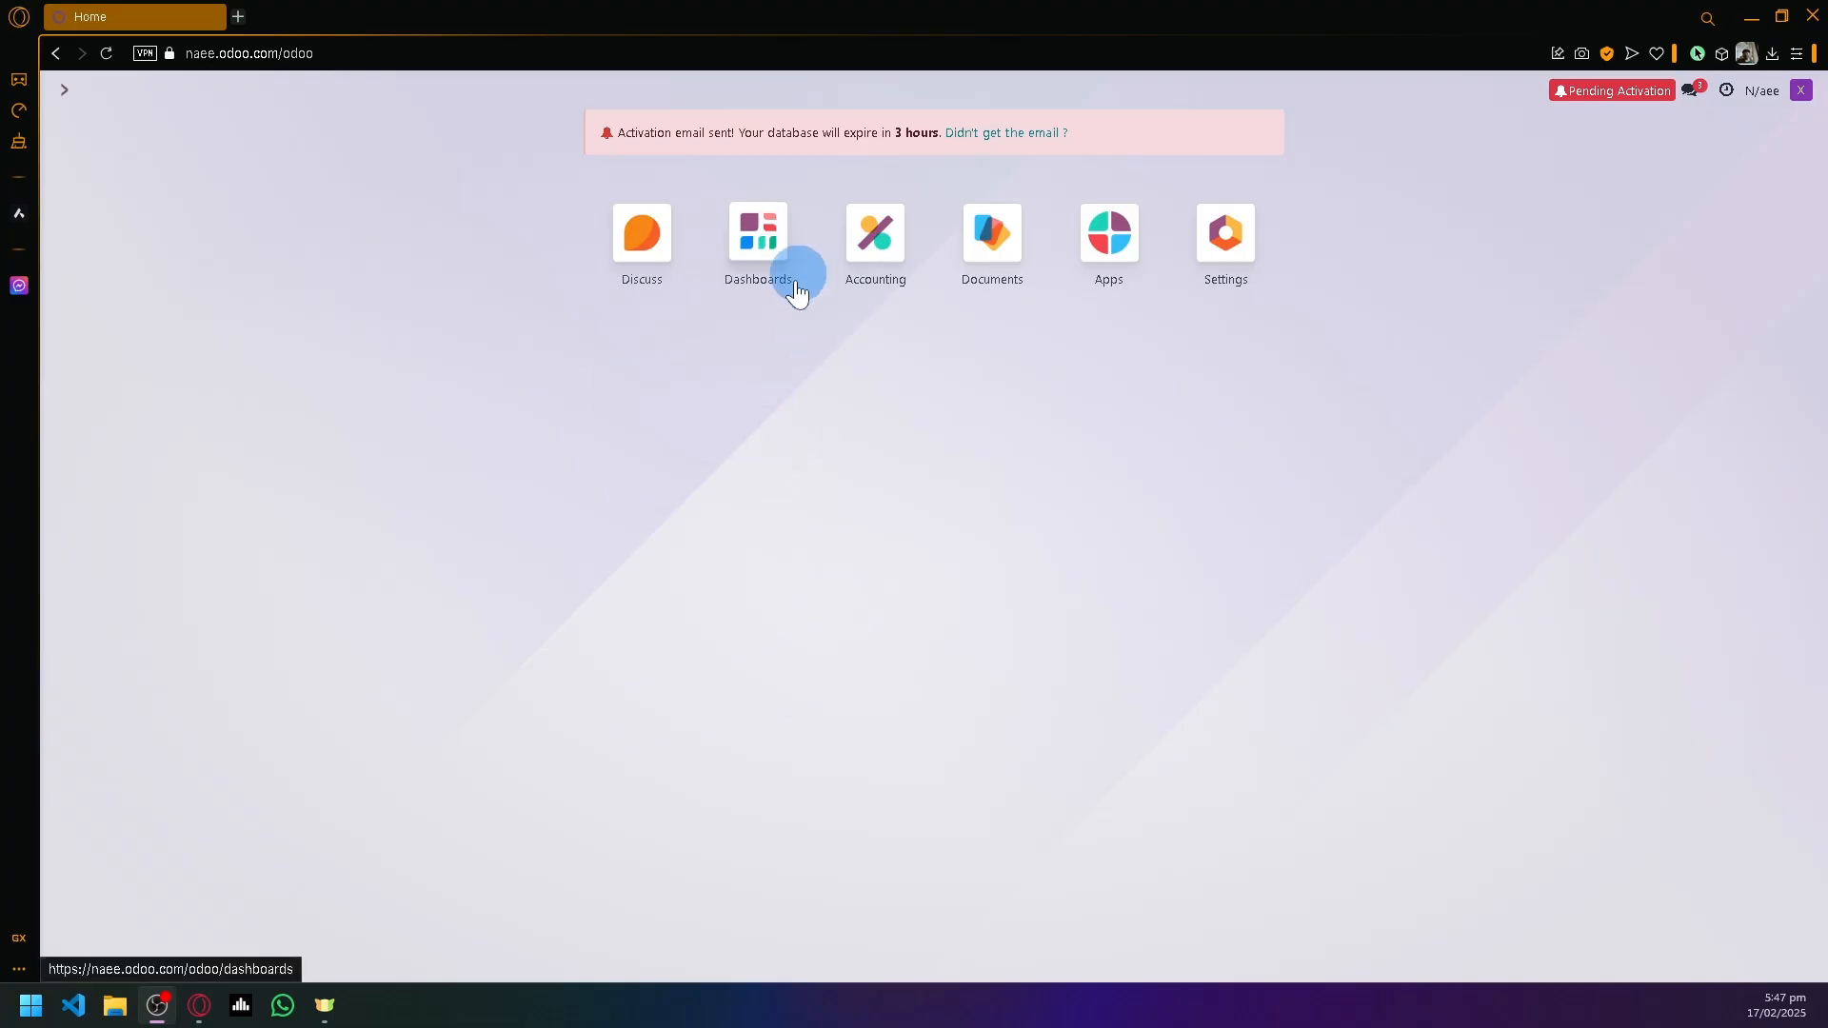
- Scroll through the Odoo app icons and launch the Accounting app
{"action": "scroll", "coordinate": [873, 240], "scroll_direction": "up", "scroll_amount": 5}
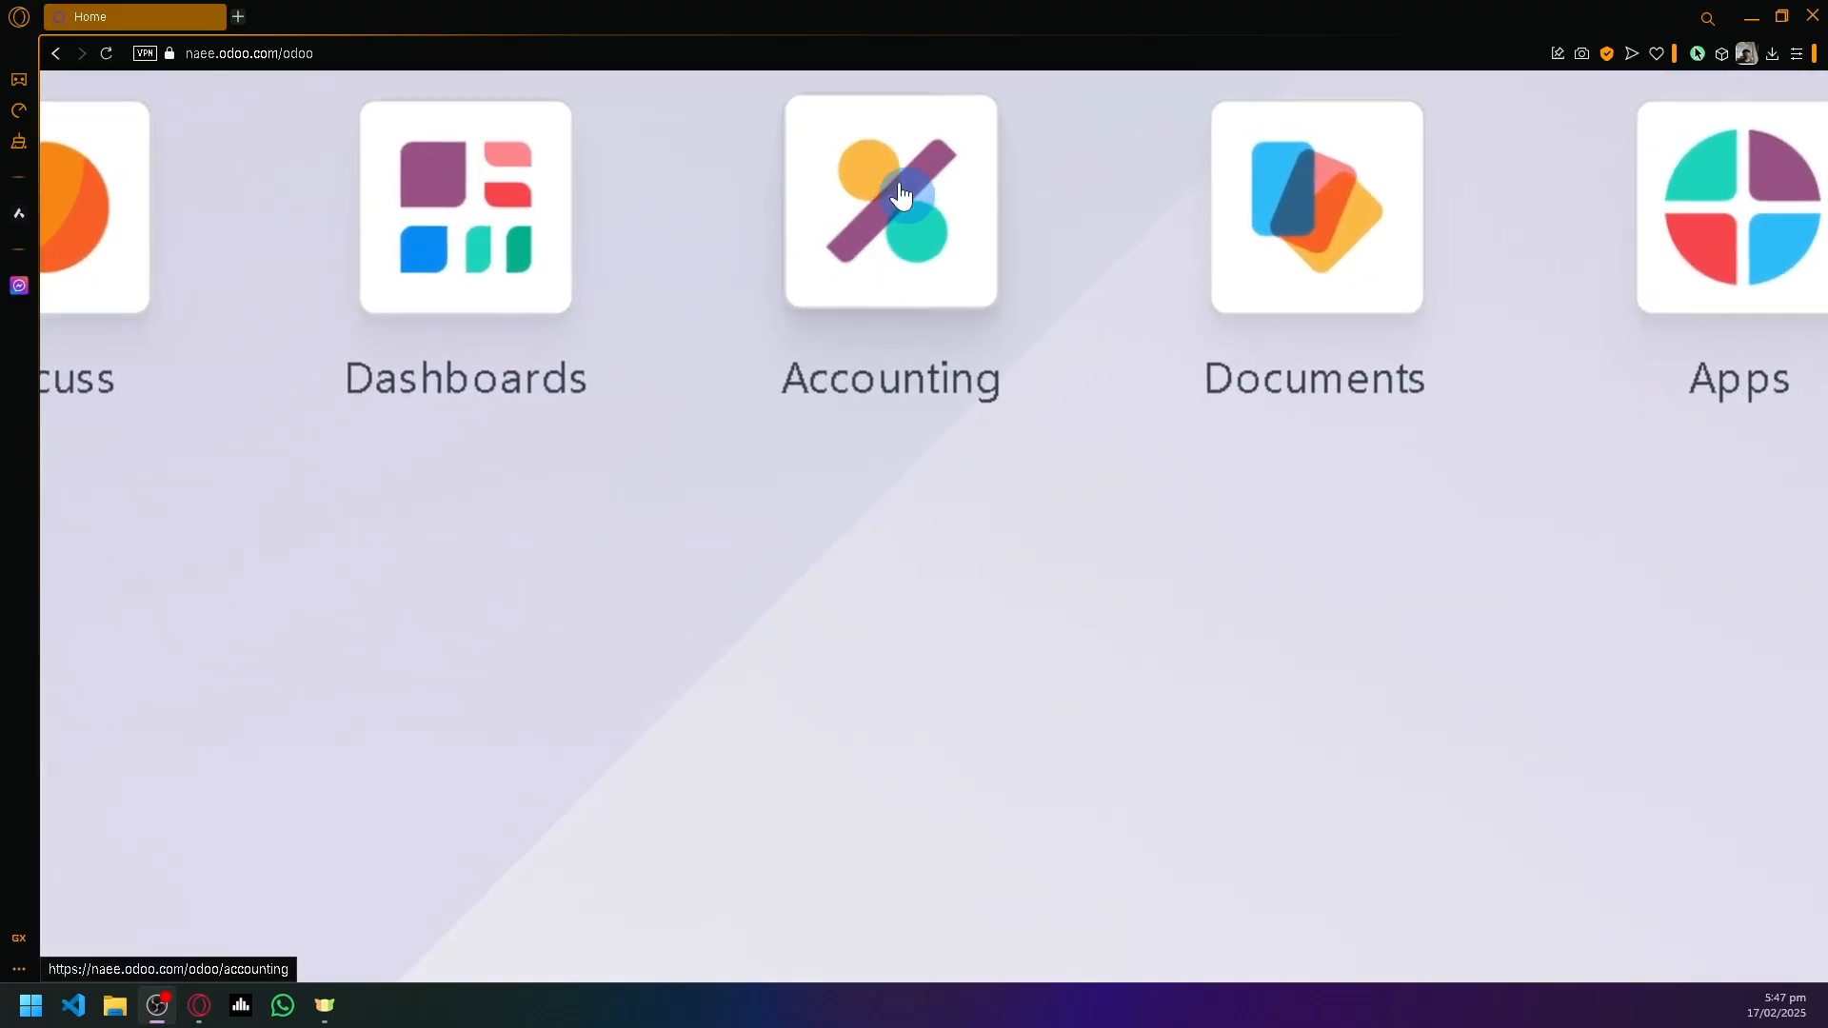
{"action": "scroll", "coordinate": [850, 276], "scroll_direction": "down", "scroll_amount": 5}
{"action": "scroll", "coordinate": [870, 274], "scroll_direction": "down", "scroll_amount": 1}
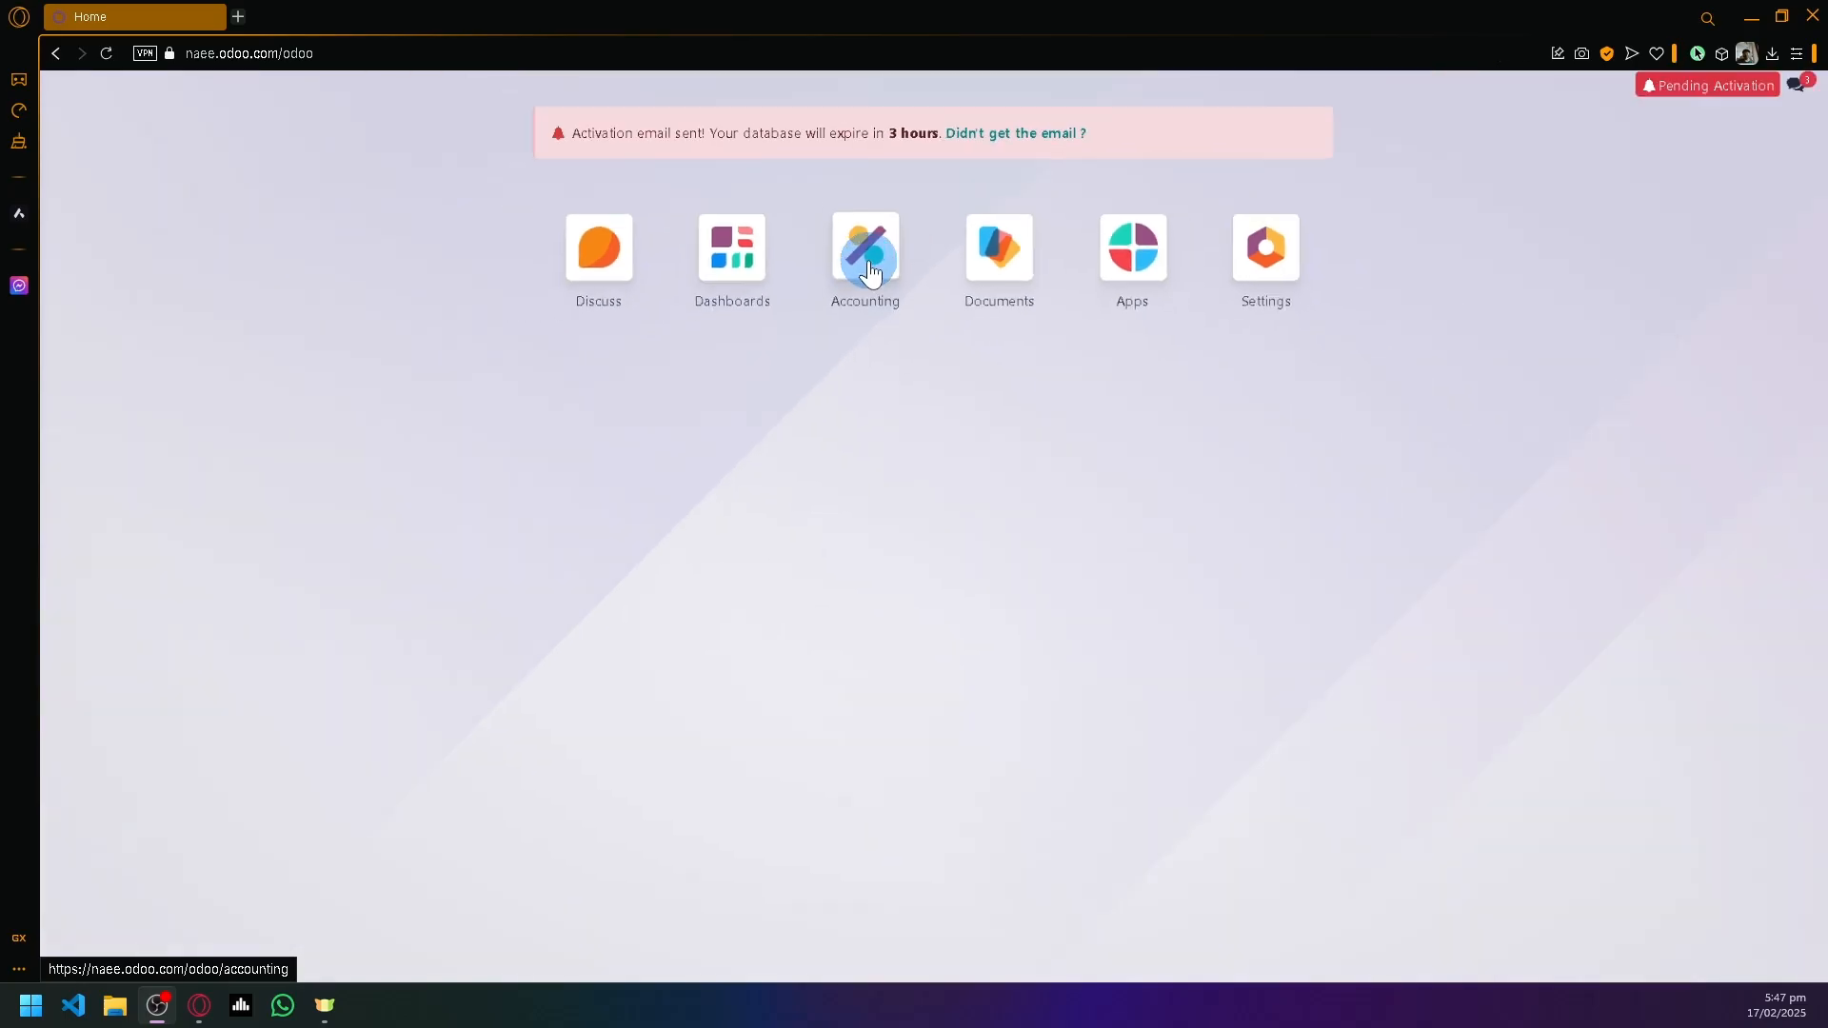
{"action": "scroll", "coordinate": [870, 273], "scroll_direction": "down", "scroll_amount": 1}
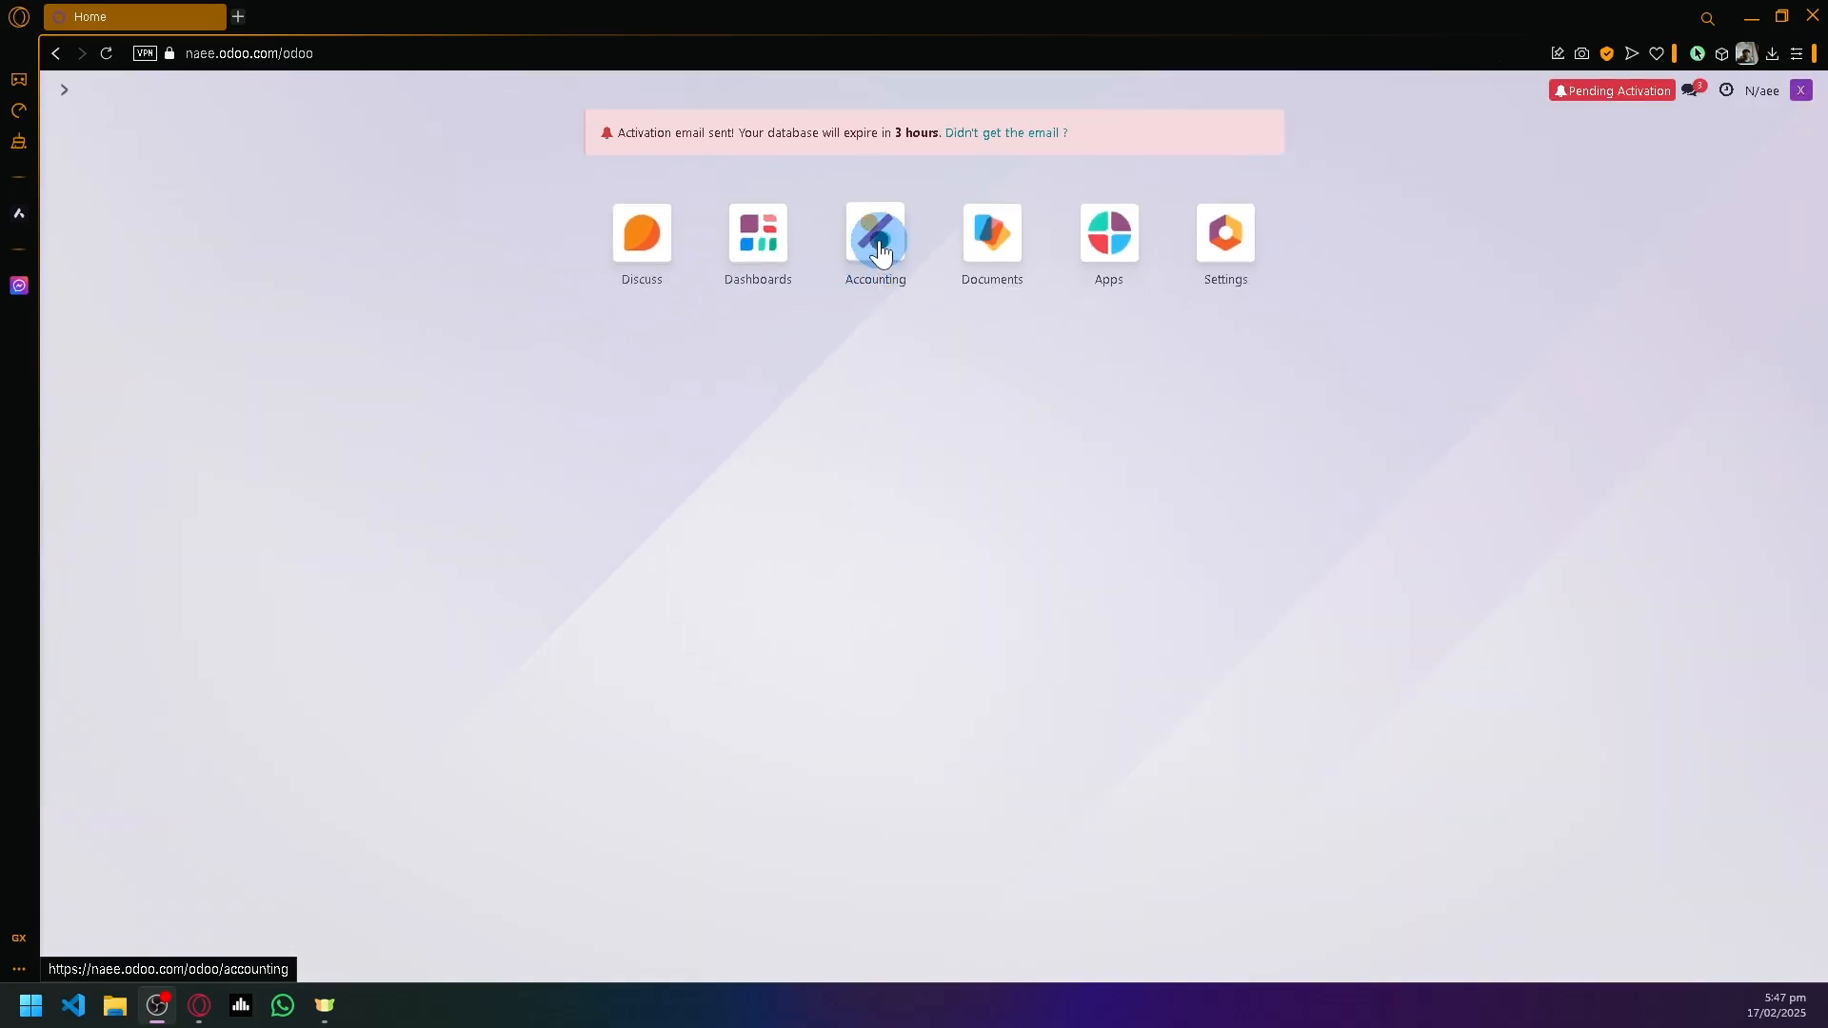
{"action": "left_click", "coordinate": [878, 243]}
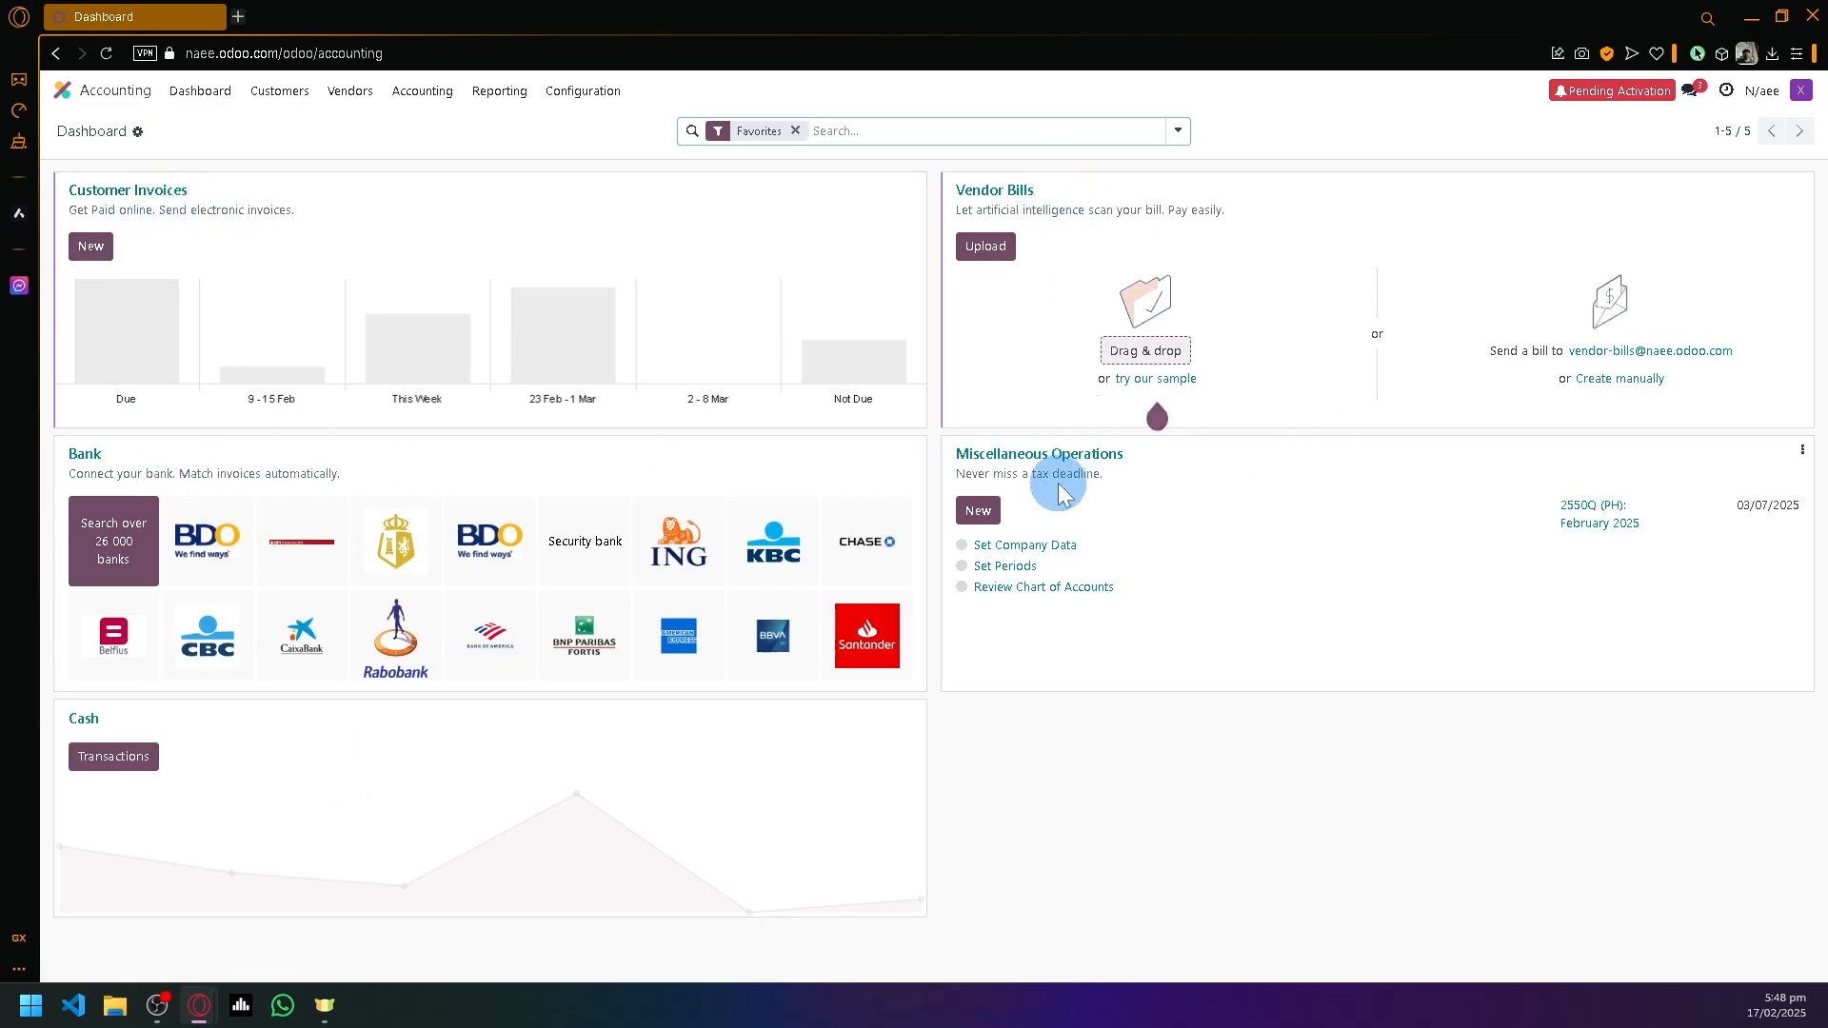
- Open the Dashboard gear menu to show Spreadsheet's 'Link menu in spreadsheet' option
{"action": "left_click", "coordinate": [129, 143]}
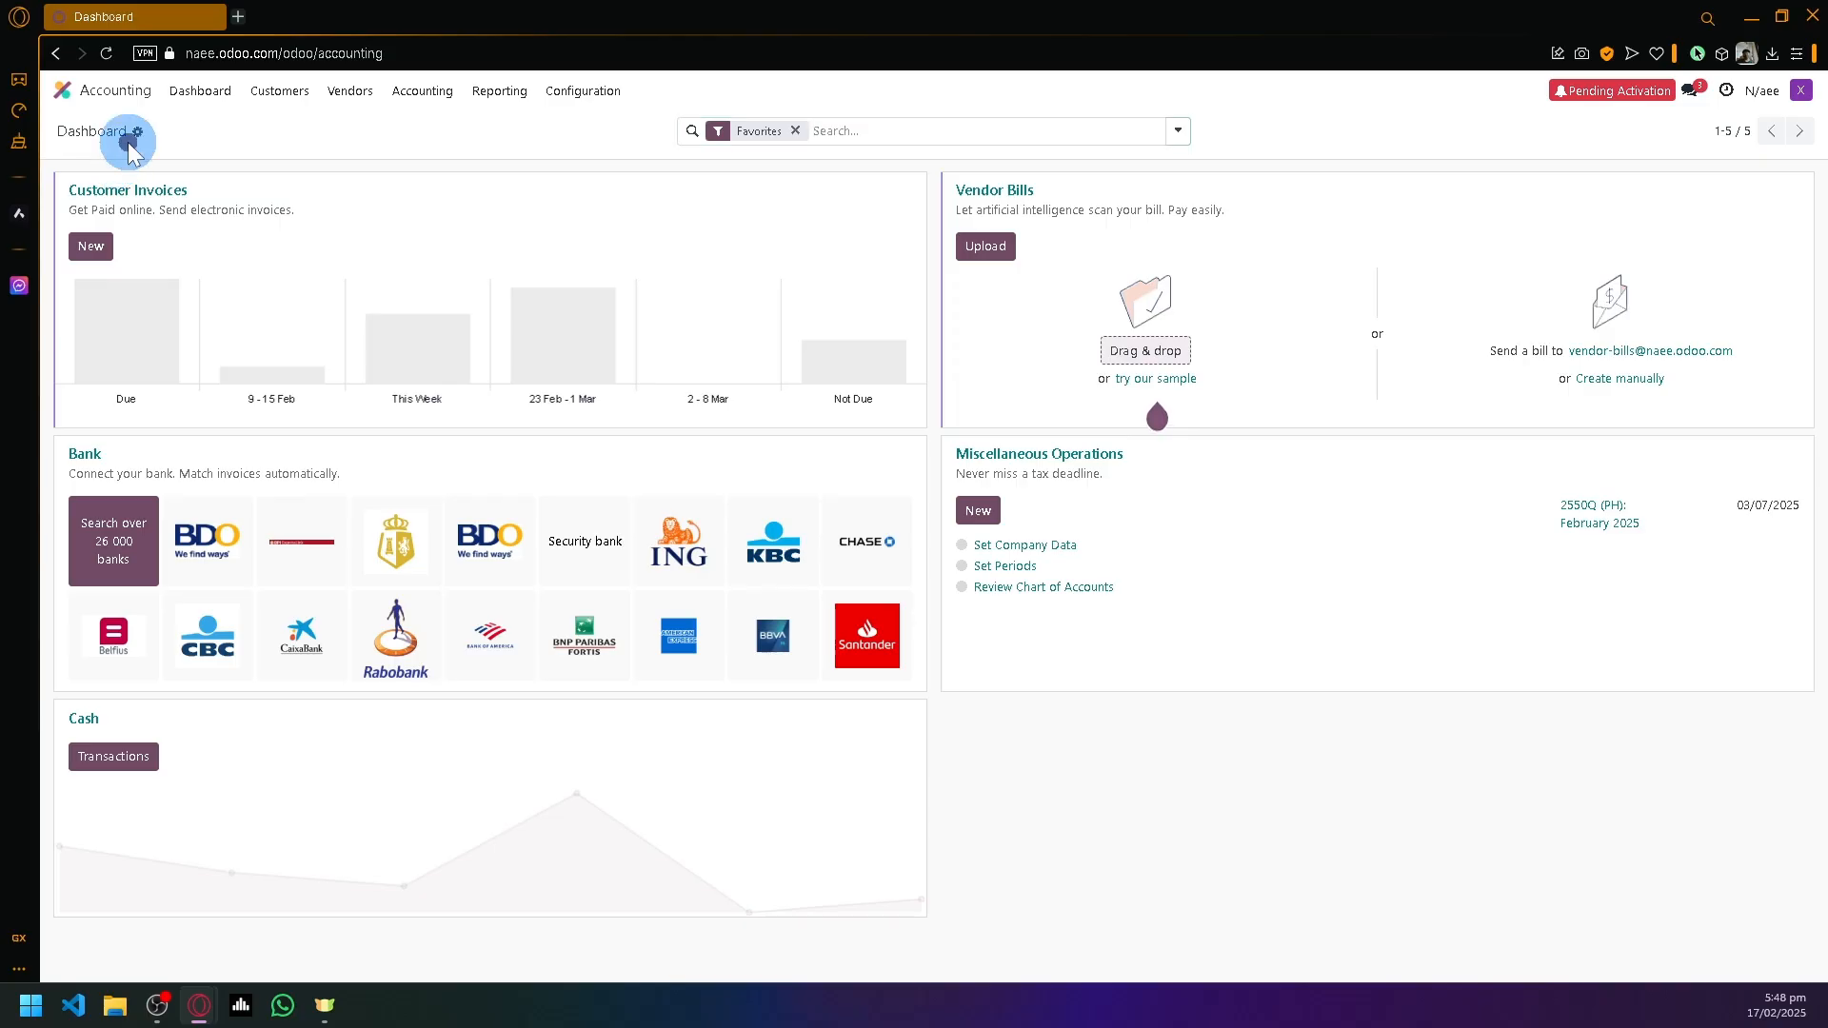
{"action": "left_click", "coordinate": [138, 133]}
{"action": "mouse_move", "coordinate": [180, 158]}
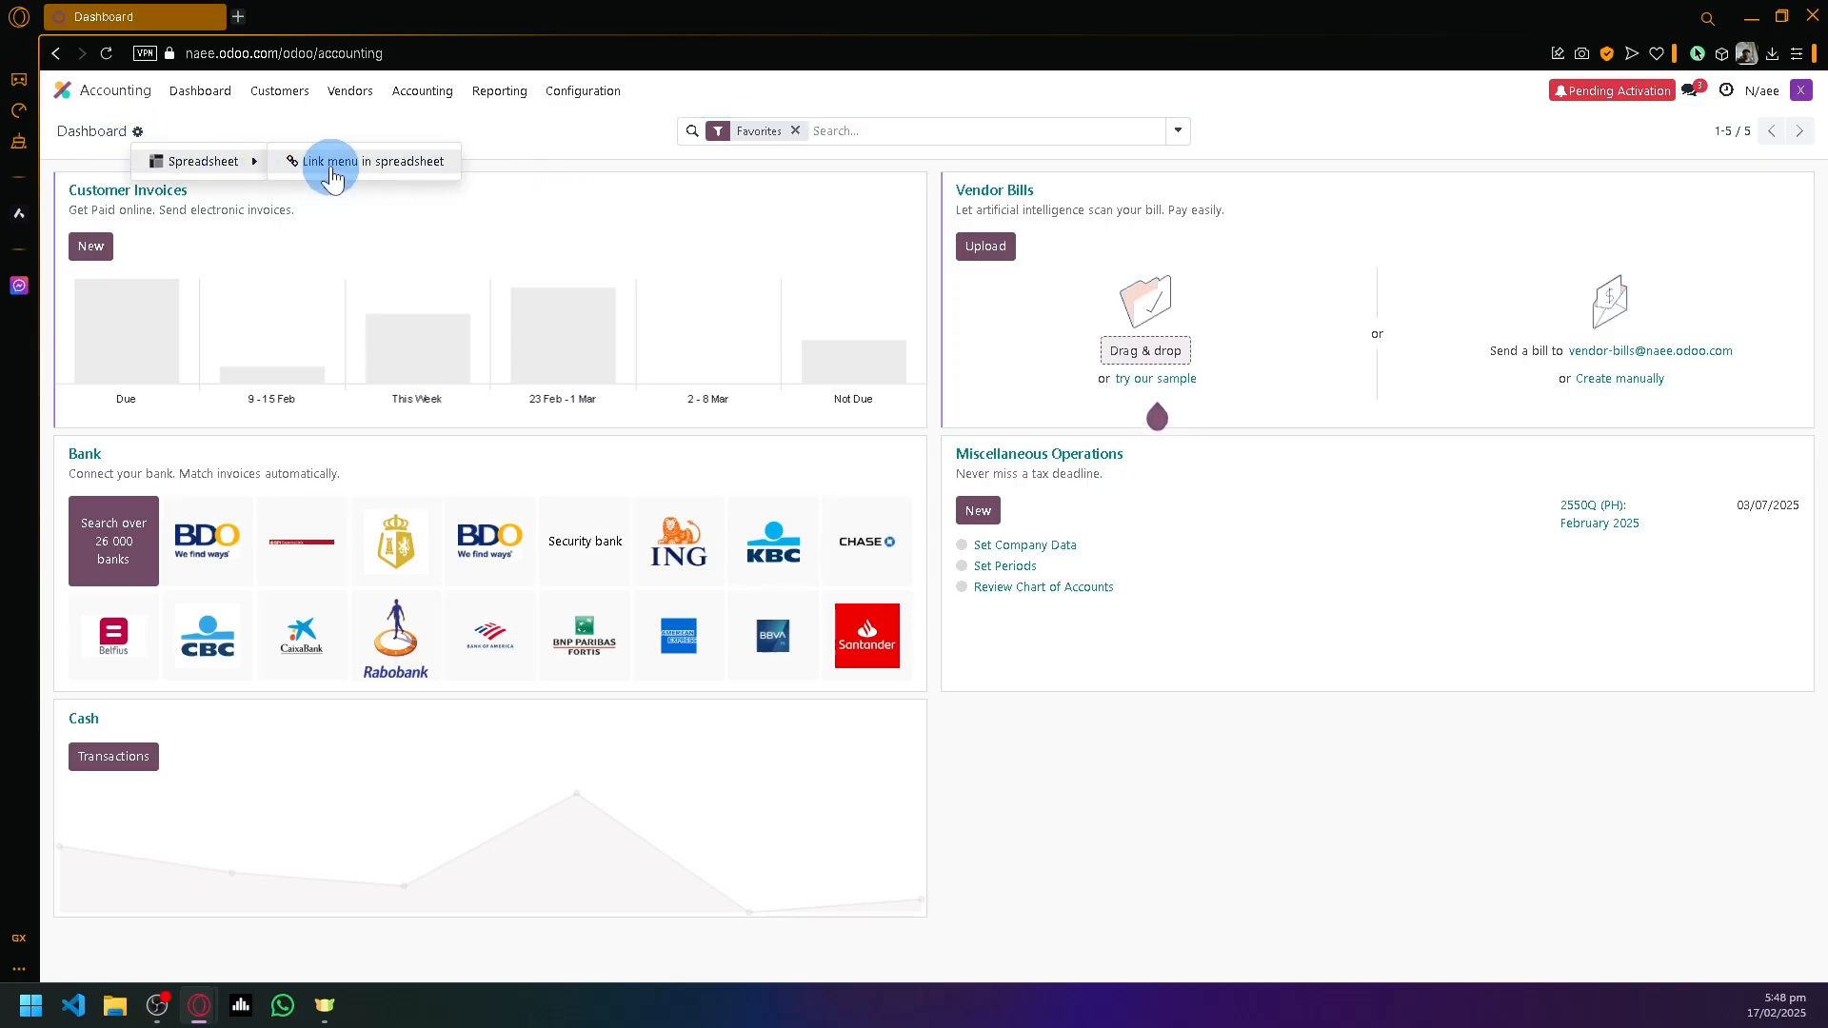
{"action": "left_click", "coordinate": [1216, 837]}
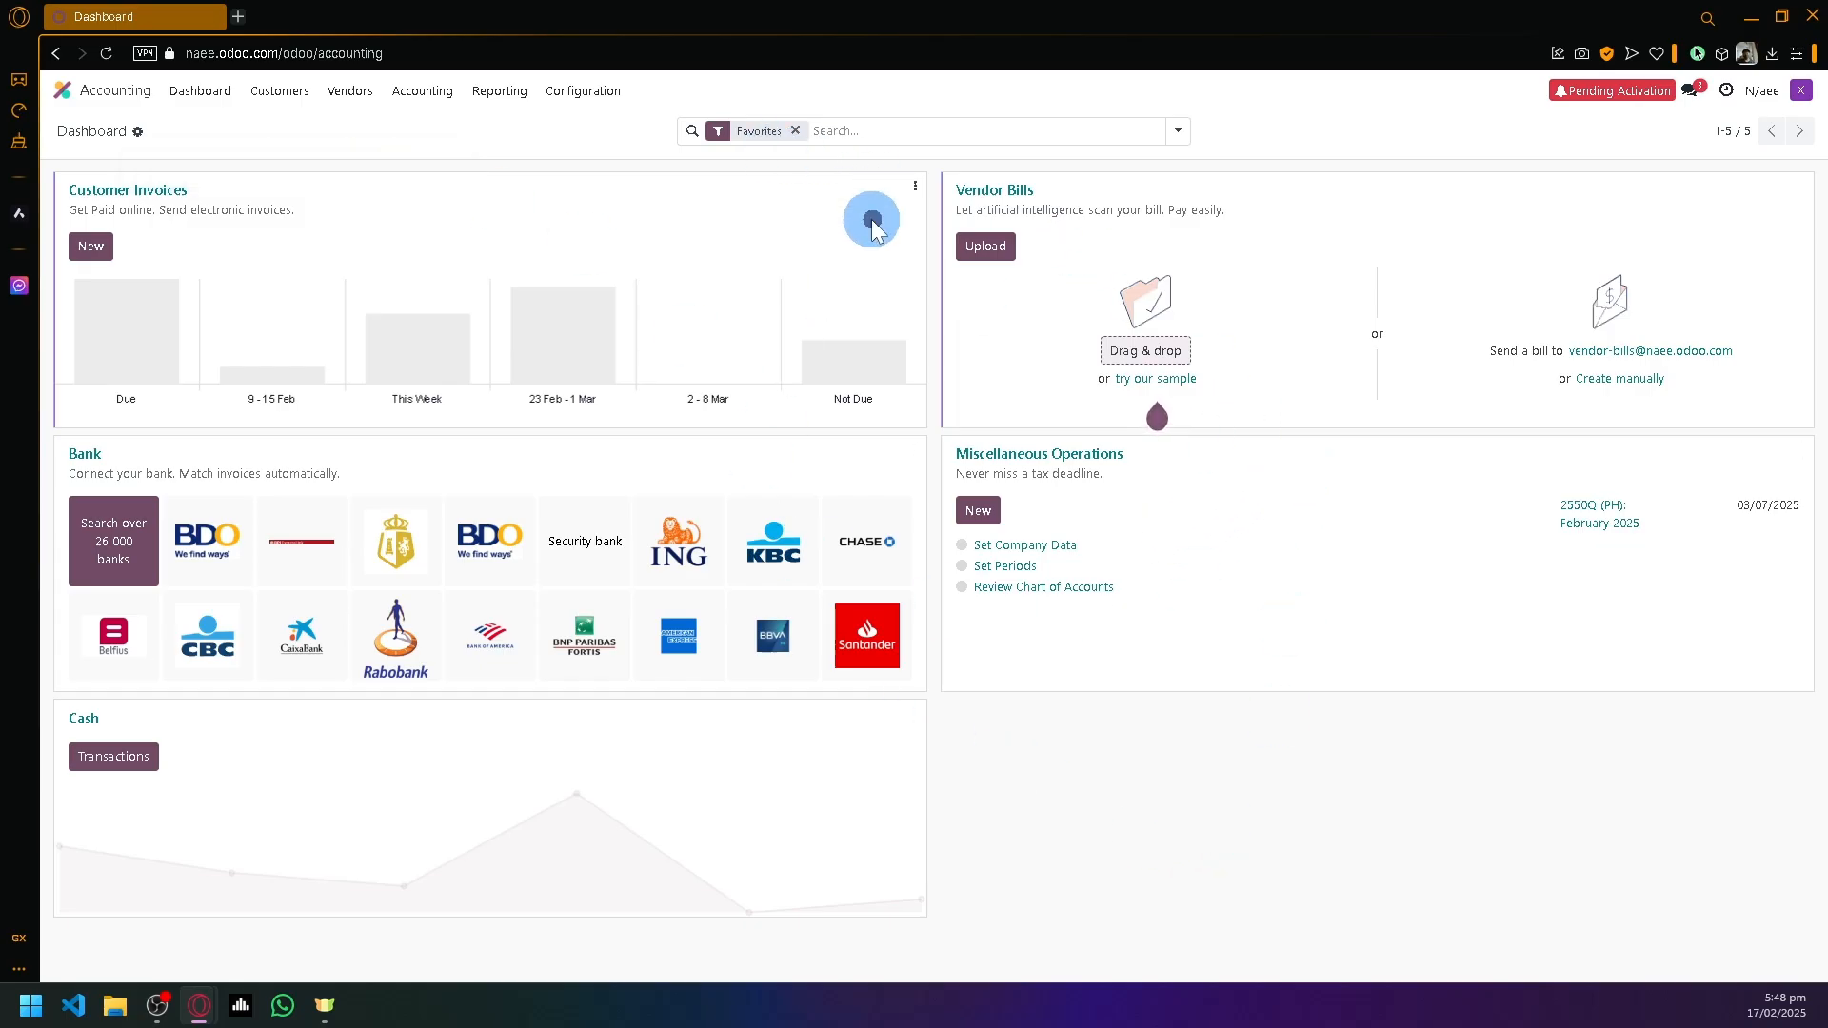
{"action": "left_click", "coordinate": [916, 190]}
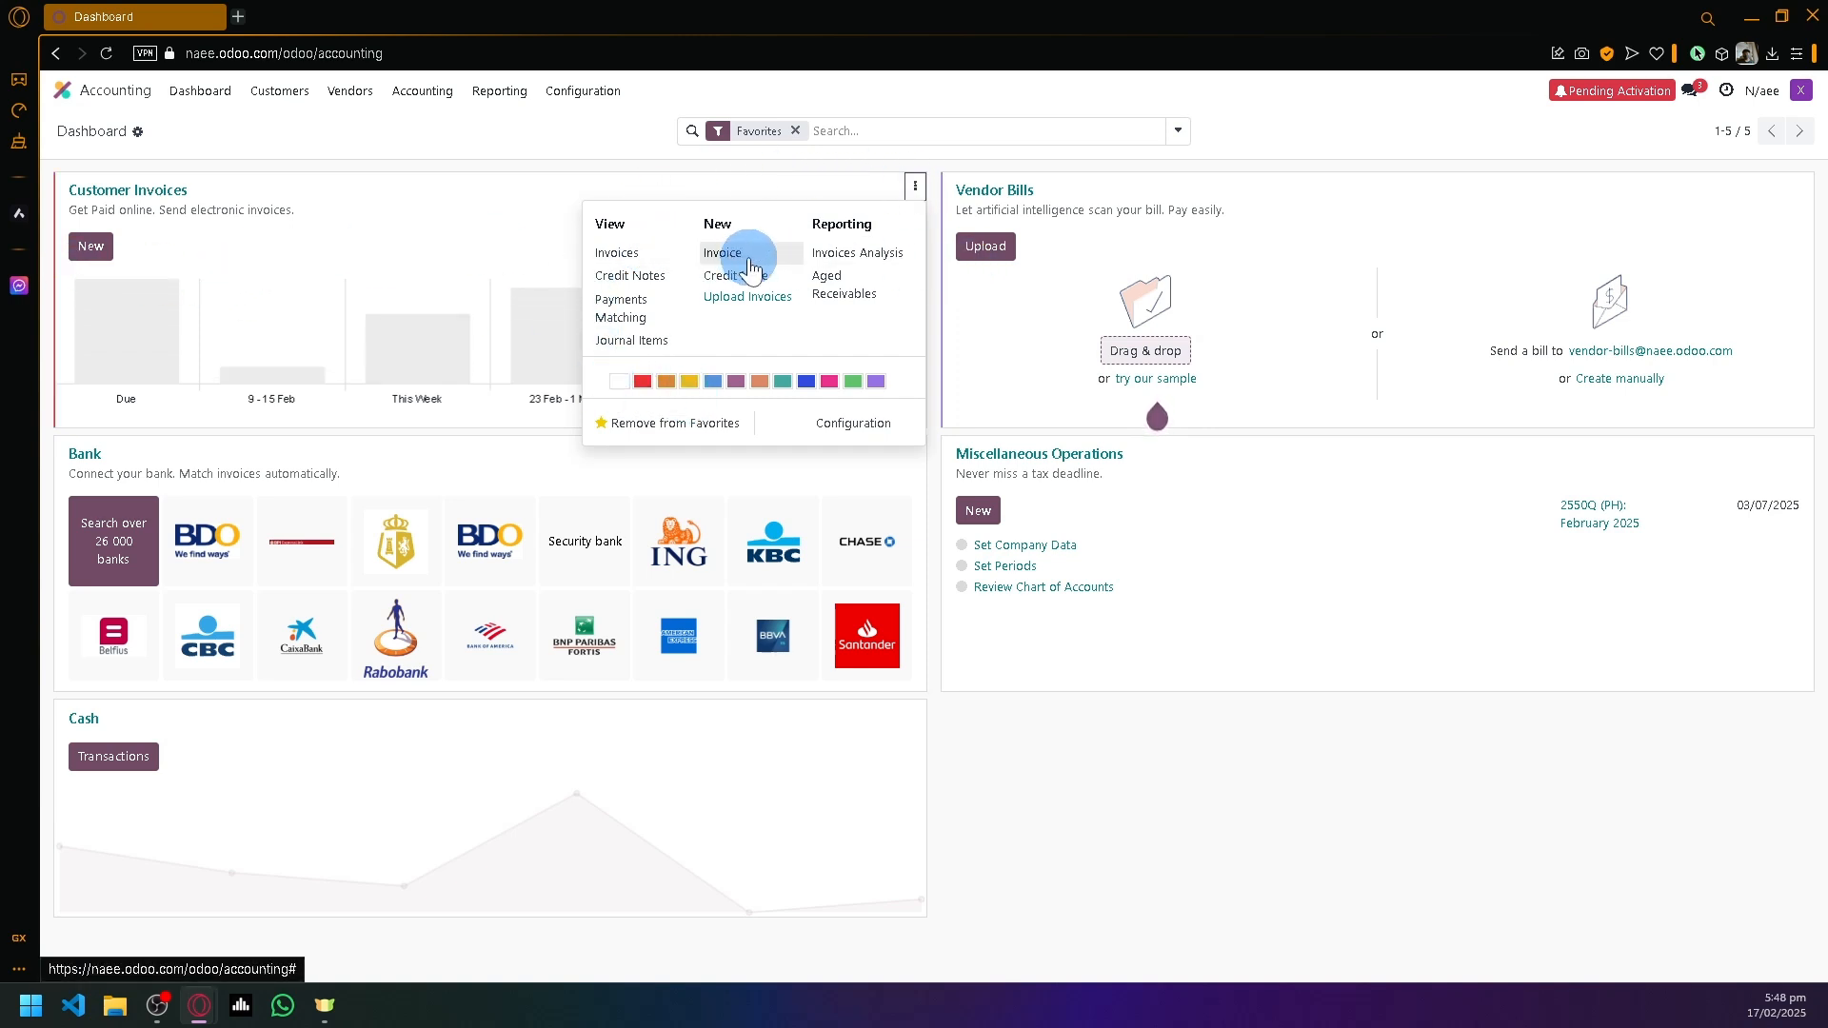
{"action": "left_click", "coordinate": [1057, 728]}
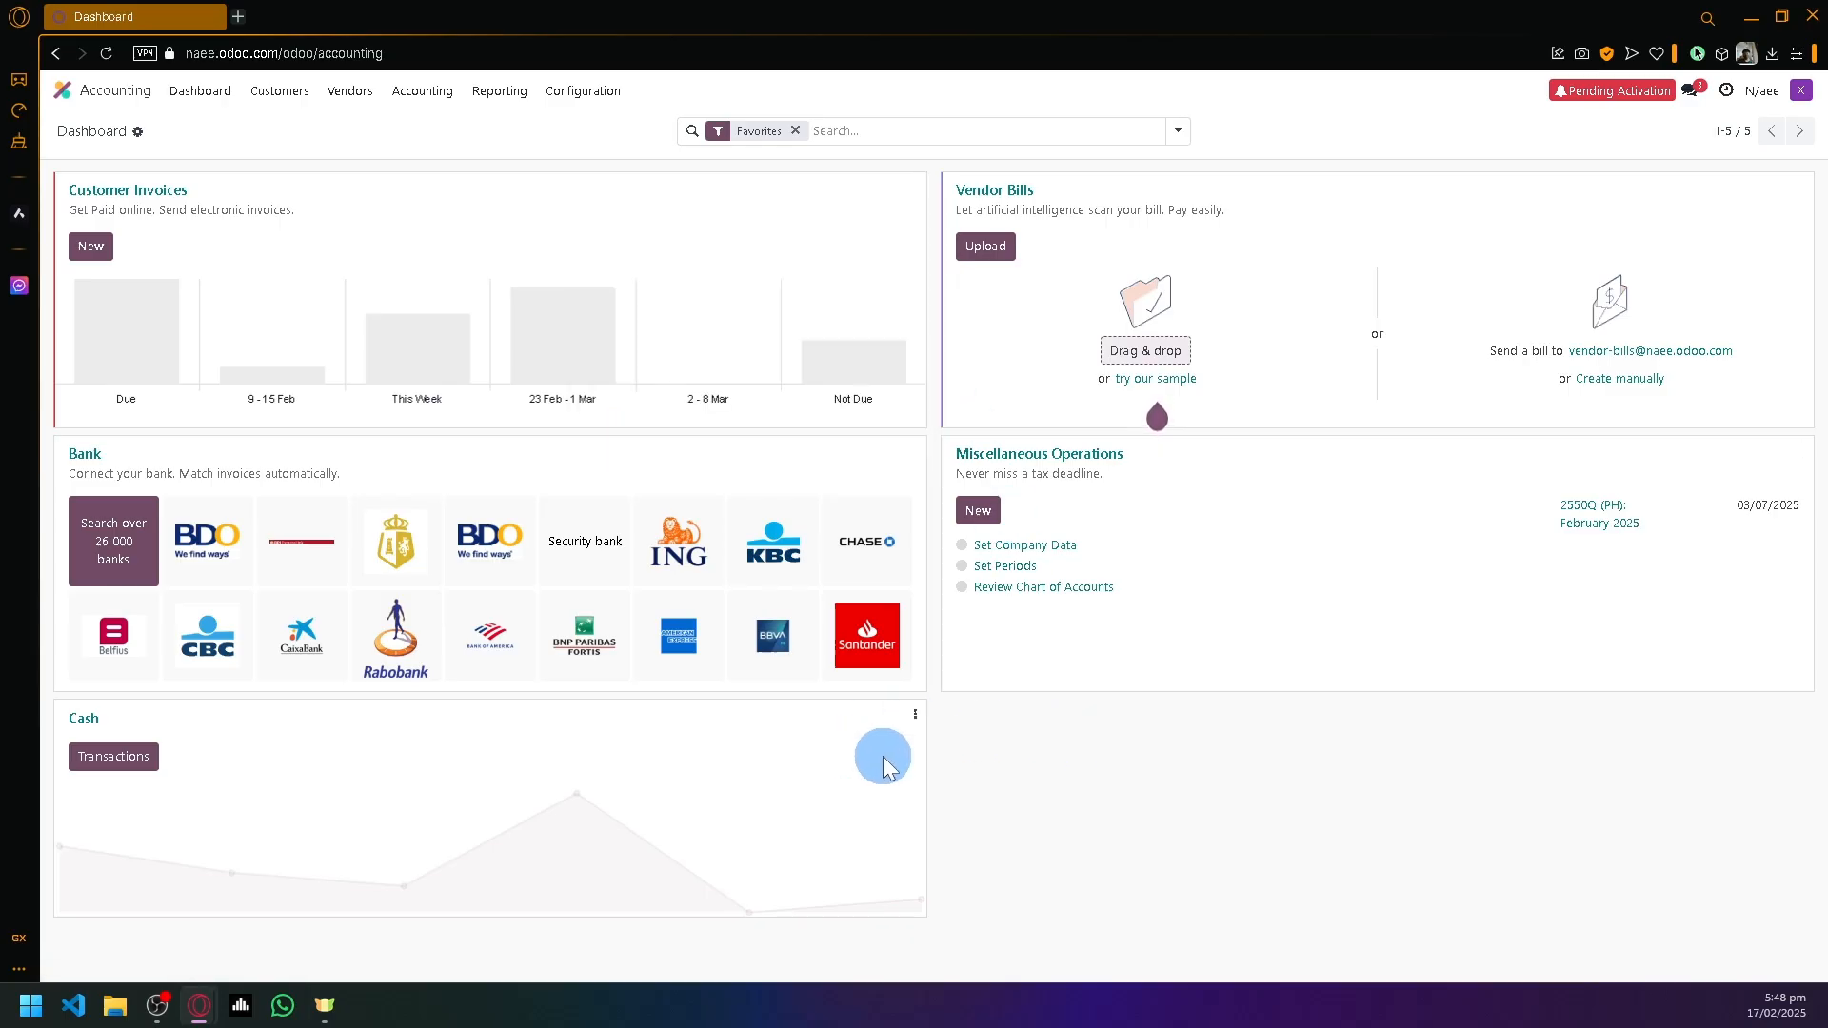
{"action": "left_click", "coordinate": [915, 714]}
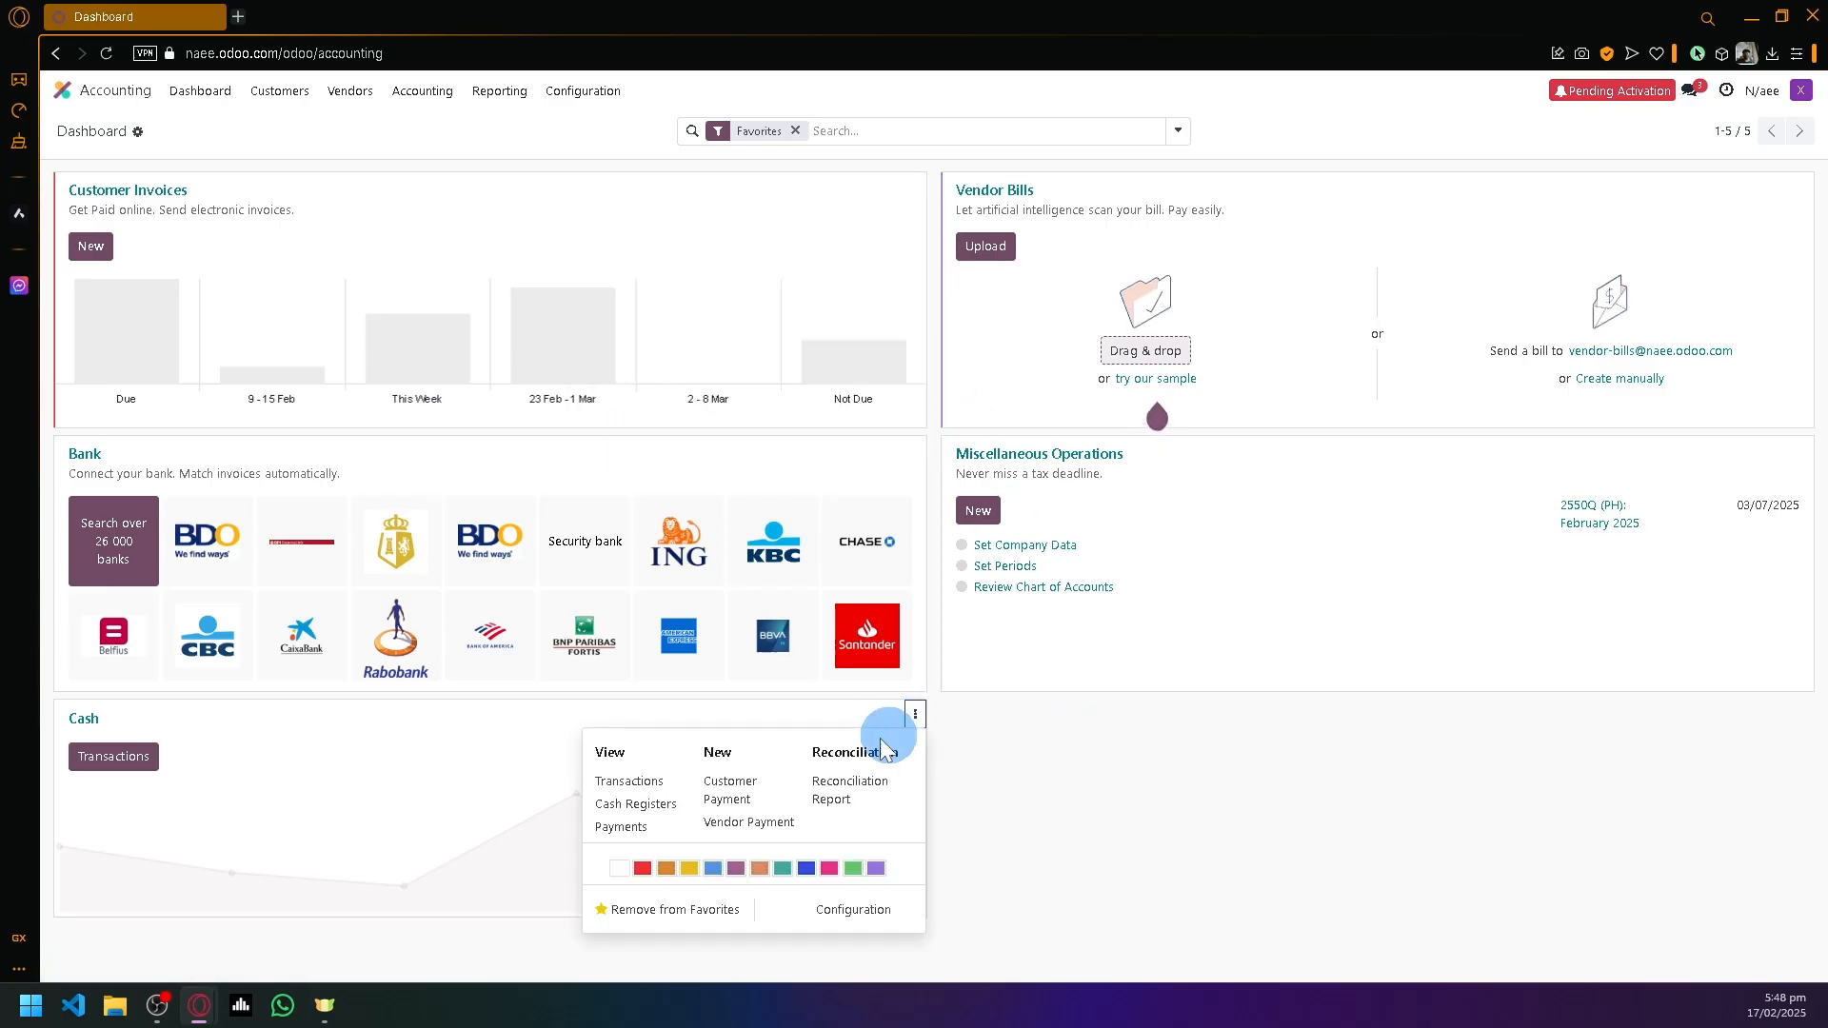
{"action": "left_click", "coordinate": [717, 796]}
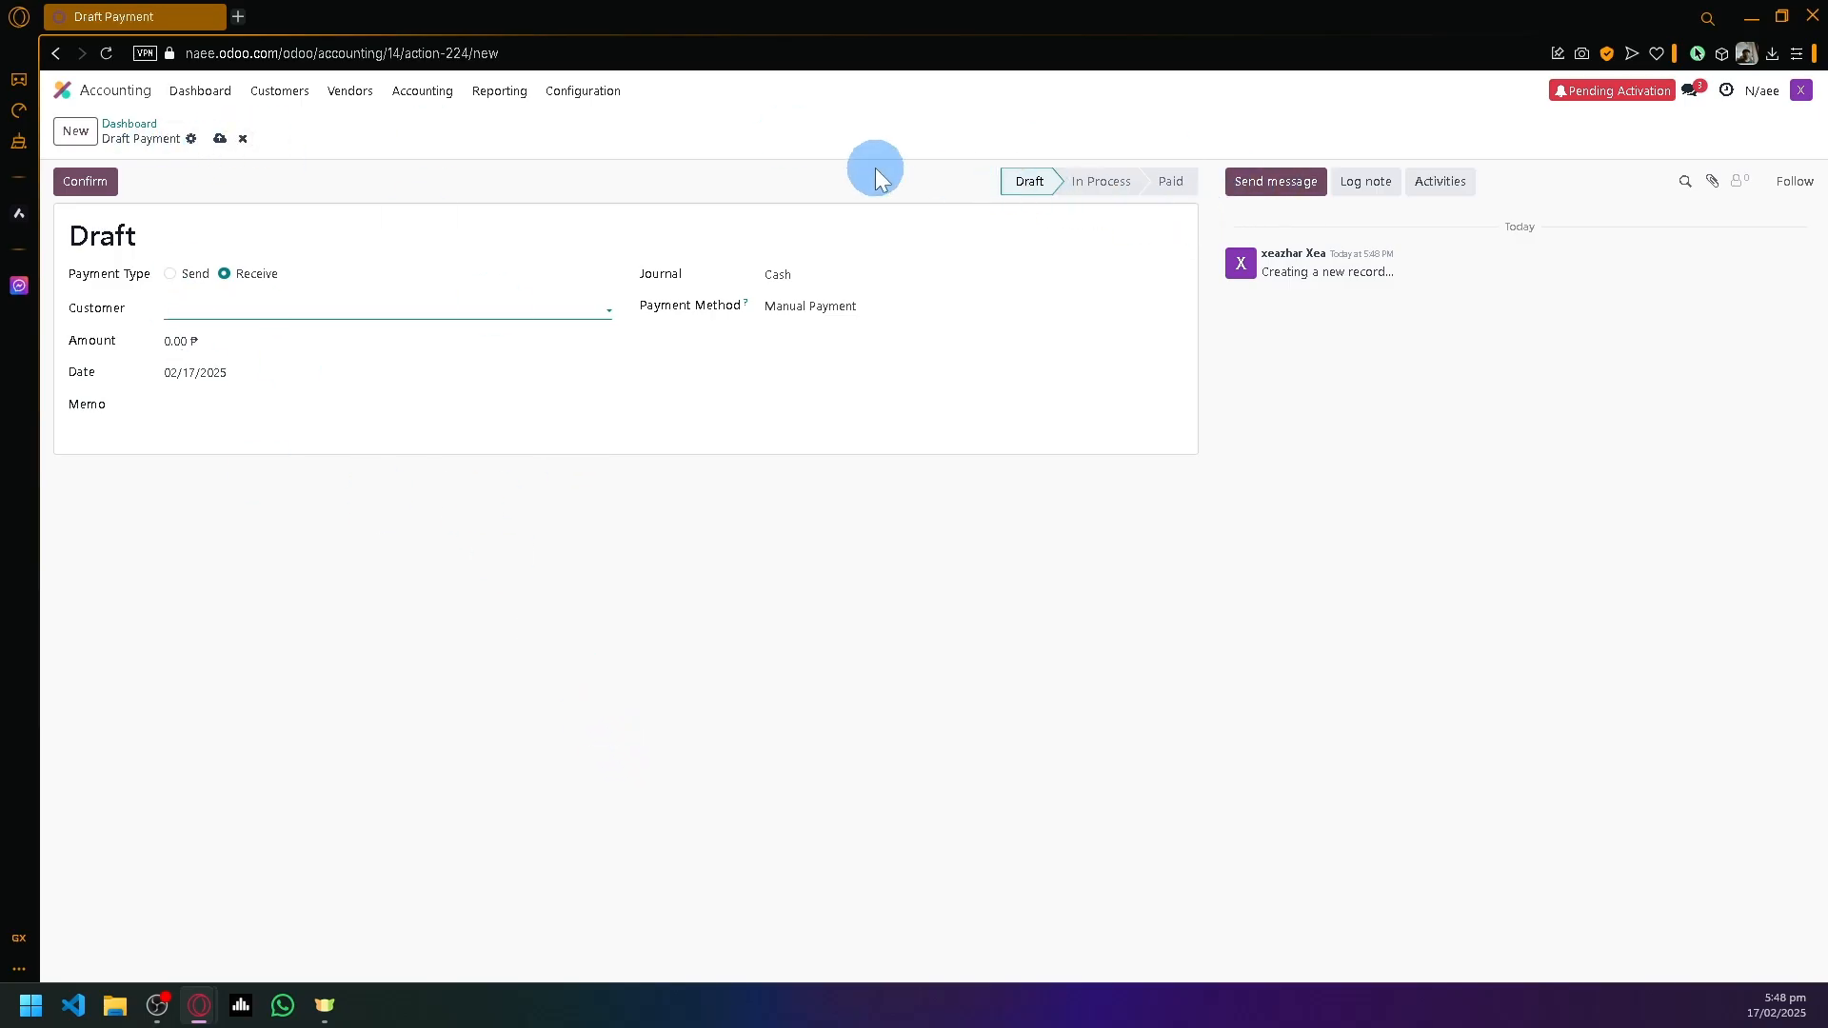
{"action": "left_click", "coordinate": [195, 90]}
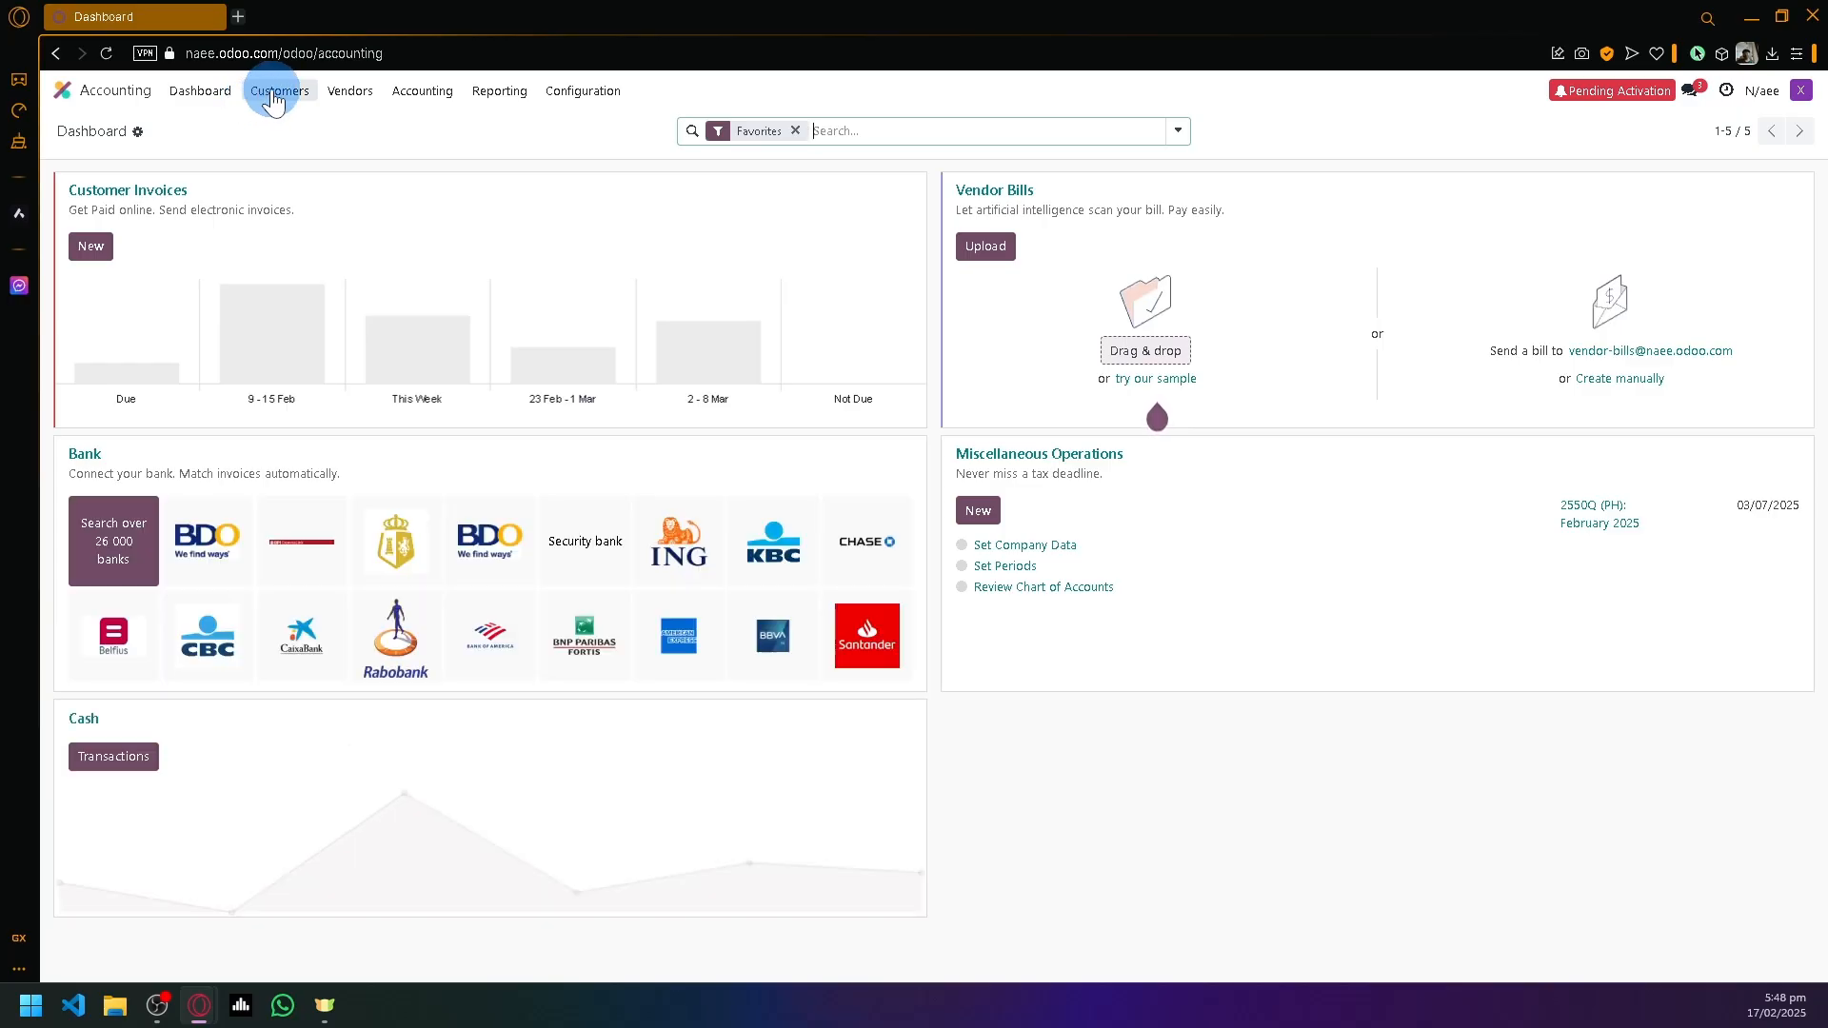
- Go to Customers > Customers to list the 10 customer records
{"action": "left_click", "coordinate": [274, 96]}
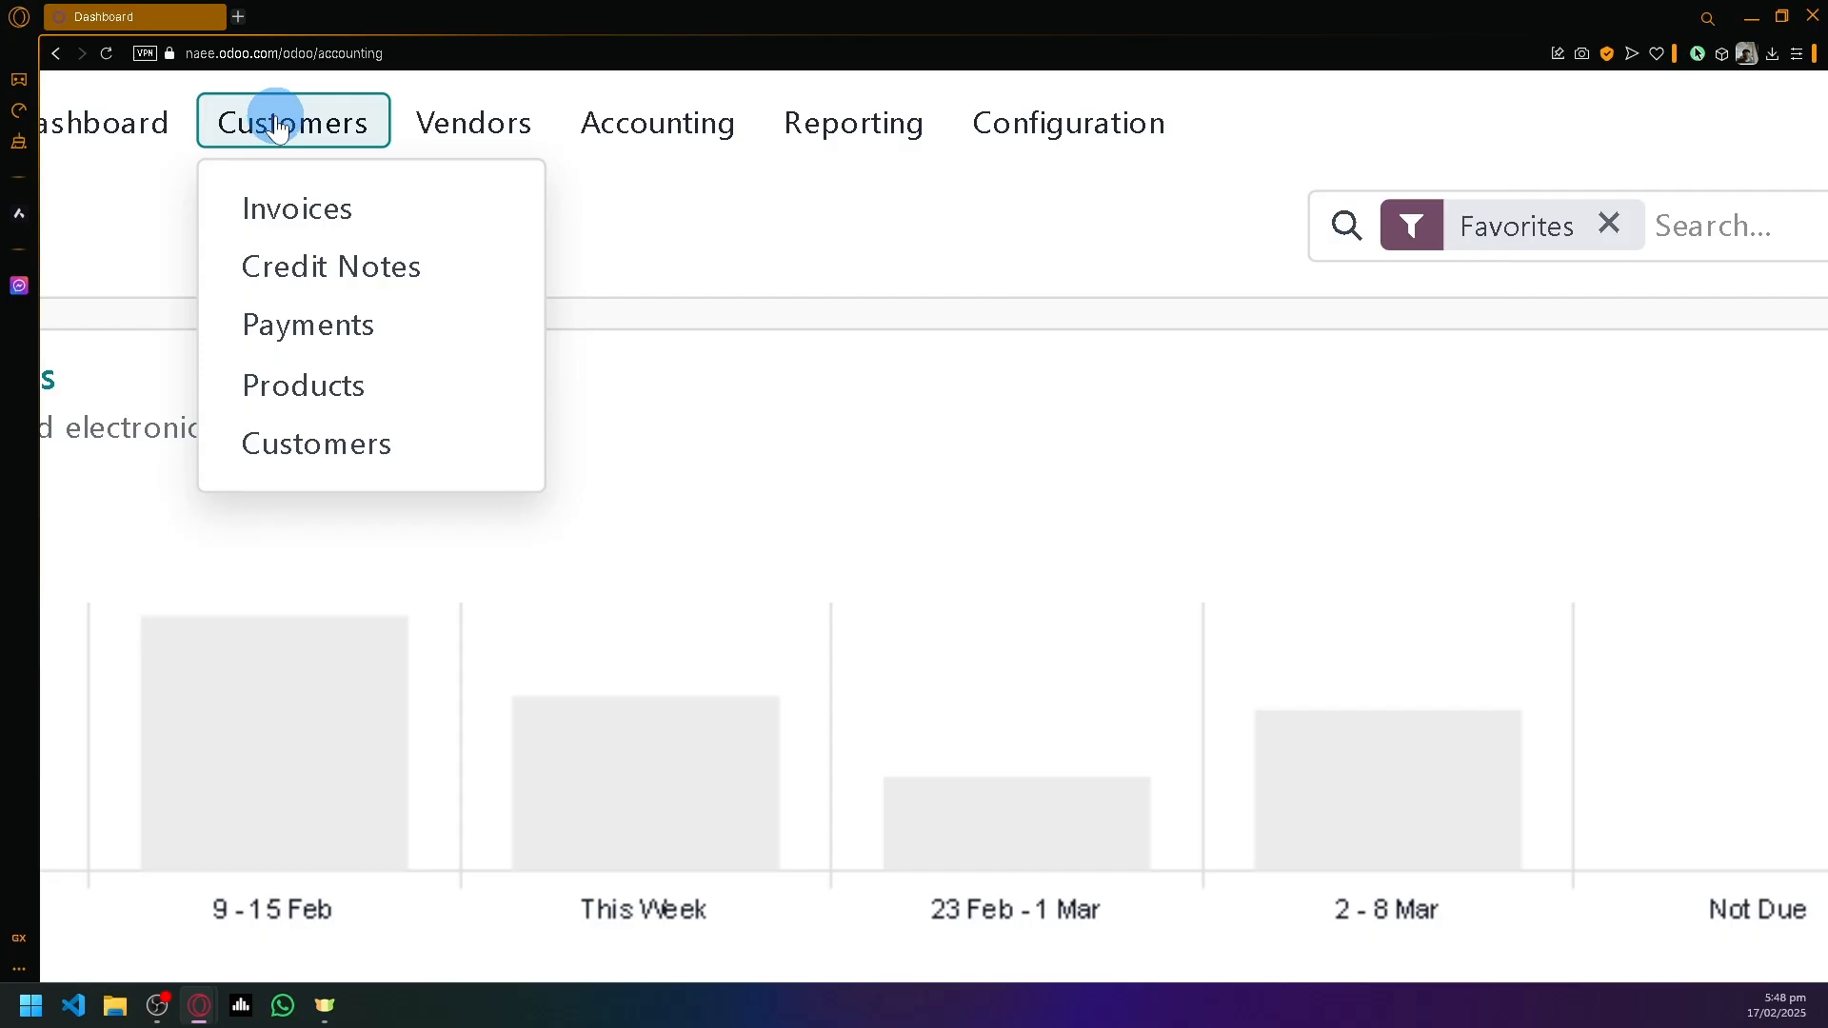
{"action": "left_click", "coordinate": [365, 452]}
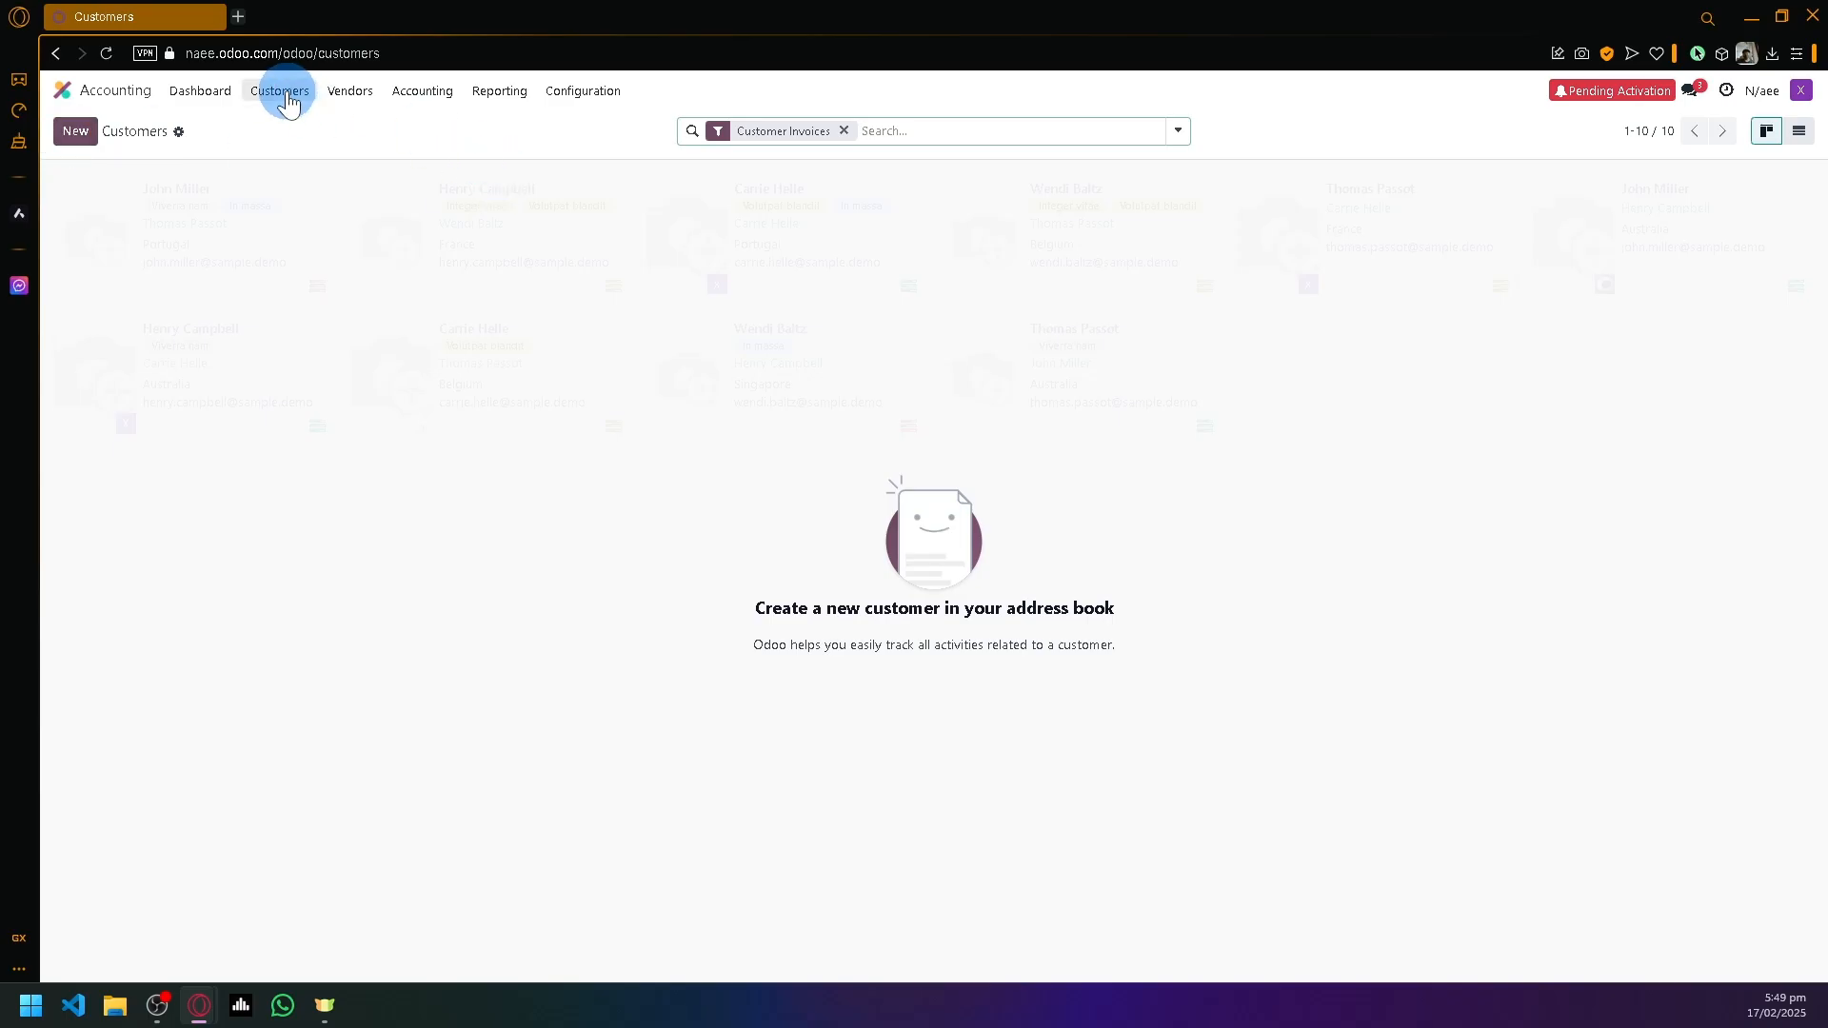
- Start a new Individual customer and enter the customer's full name
{"action": "left_click", "coordinate": [76, 132]}
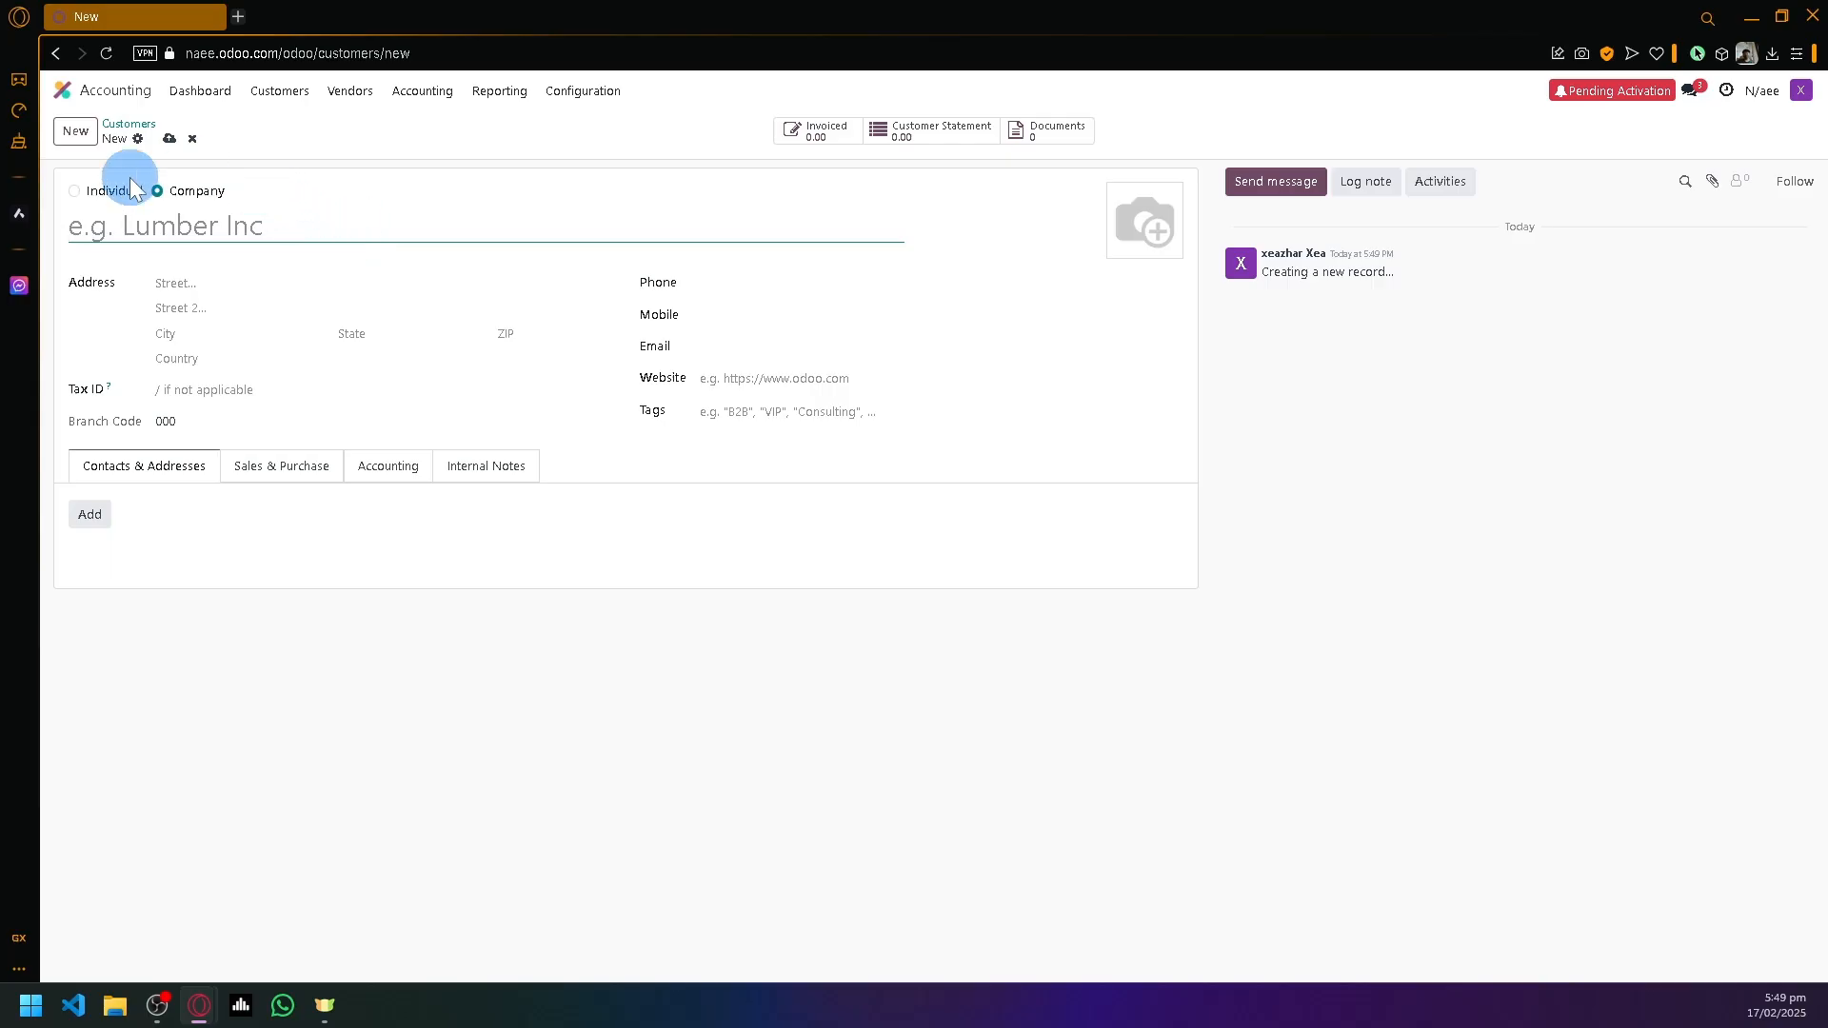
{"action": "scroll", "coordinate": [147, 203], "scroll_direction": "up", "scroll_amount": 5}
{"action": "scroll", "coordinate": [146, 203], "scroll_direction": "left", "scroll_amount": 1}
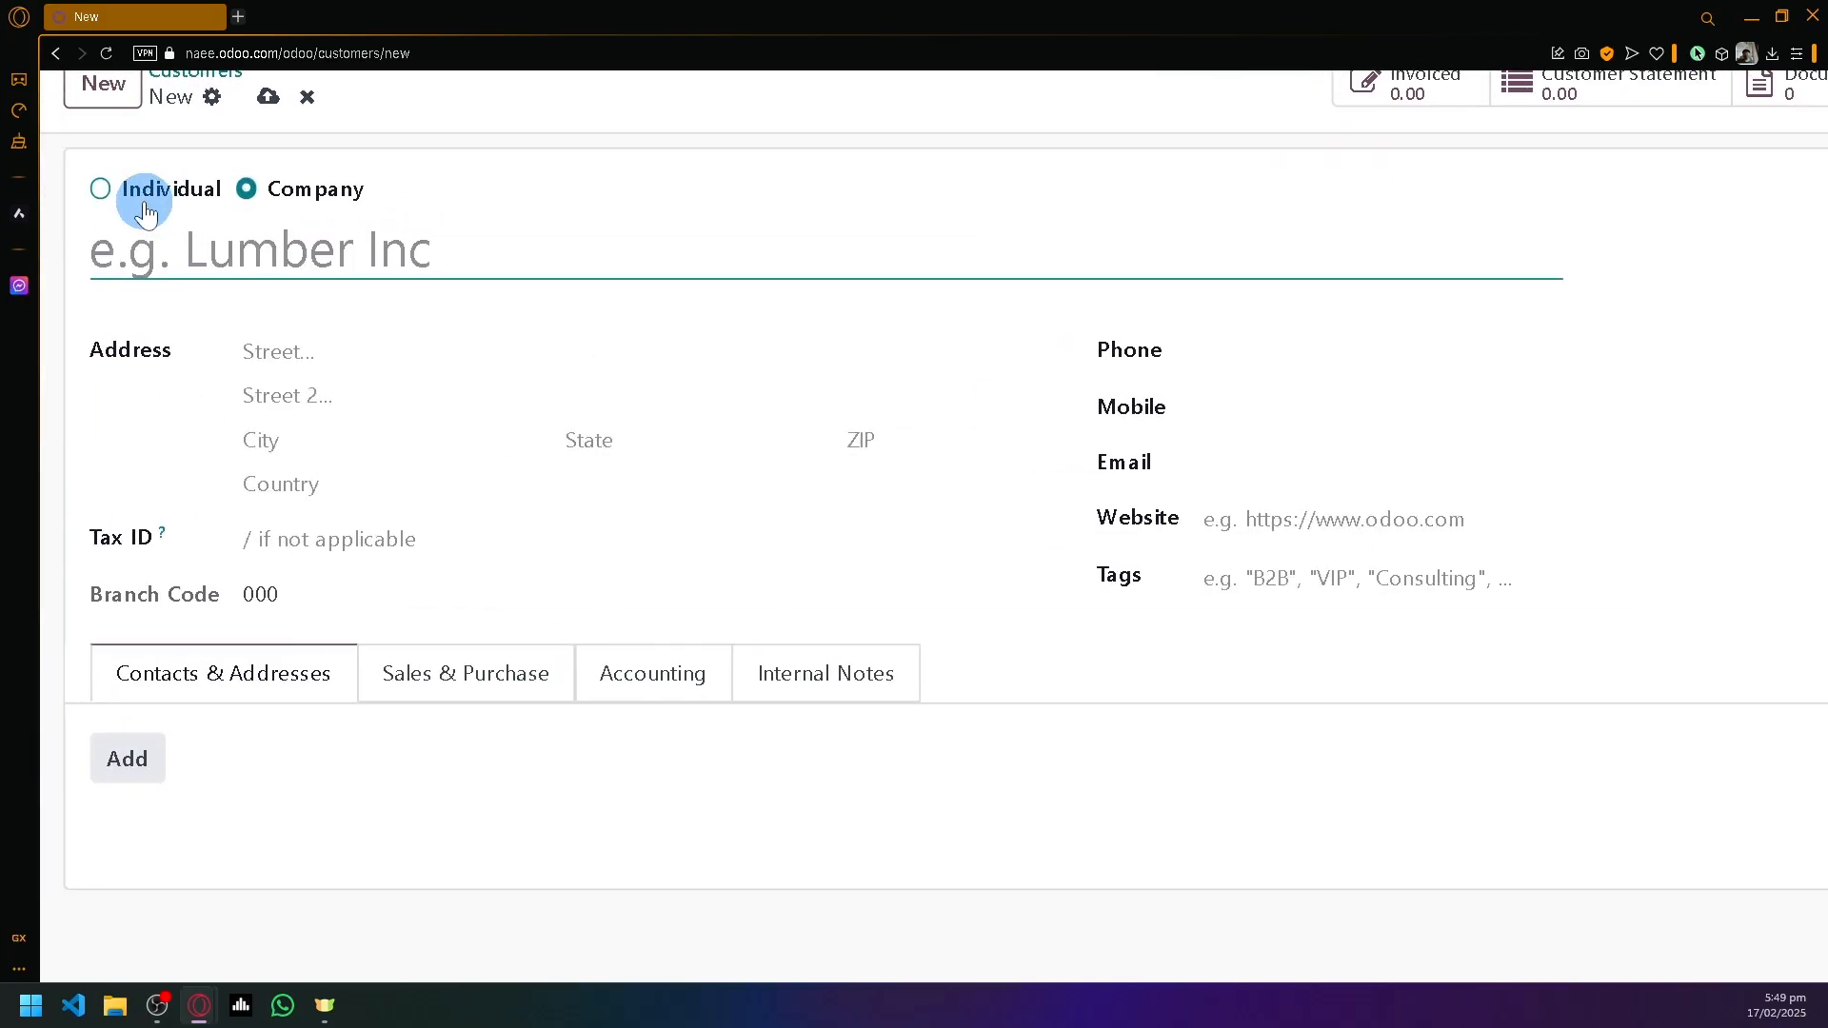
{"action": "scroll", "coordinate": [245, 252], "scroll_direction": "down", "scroll_amount": 4}
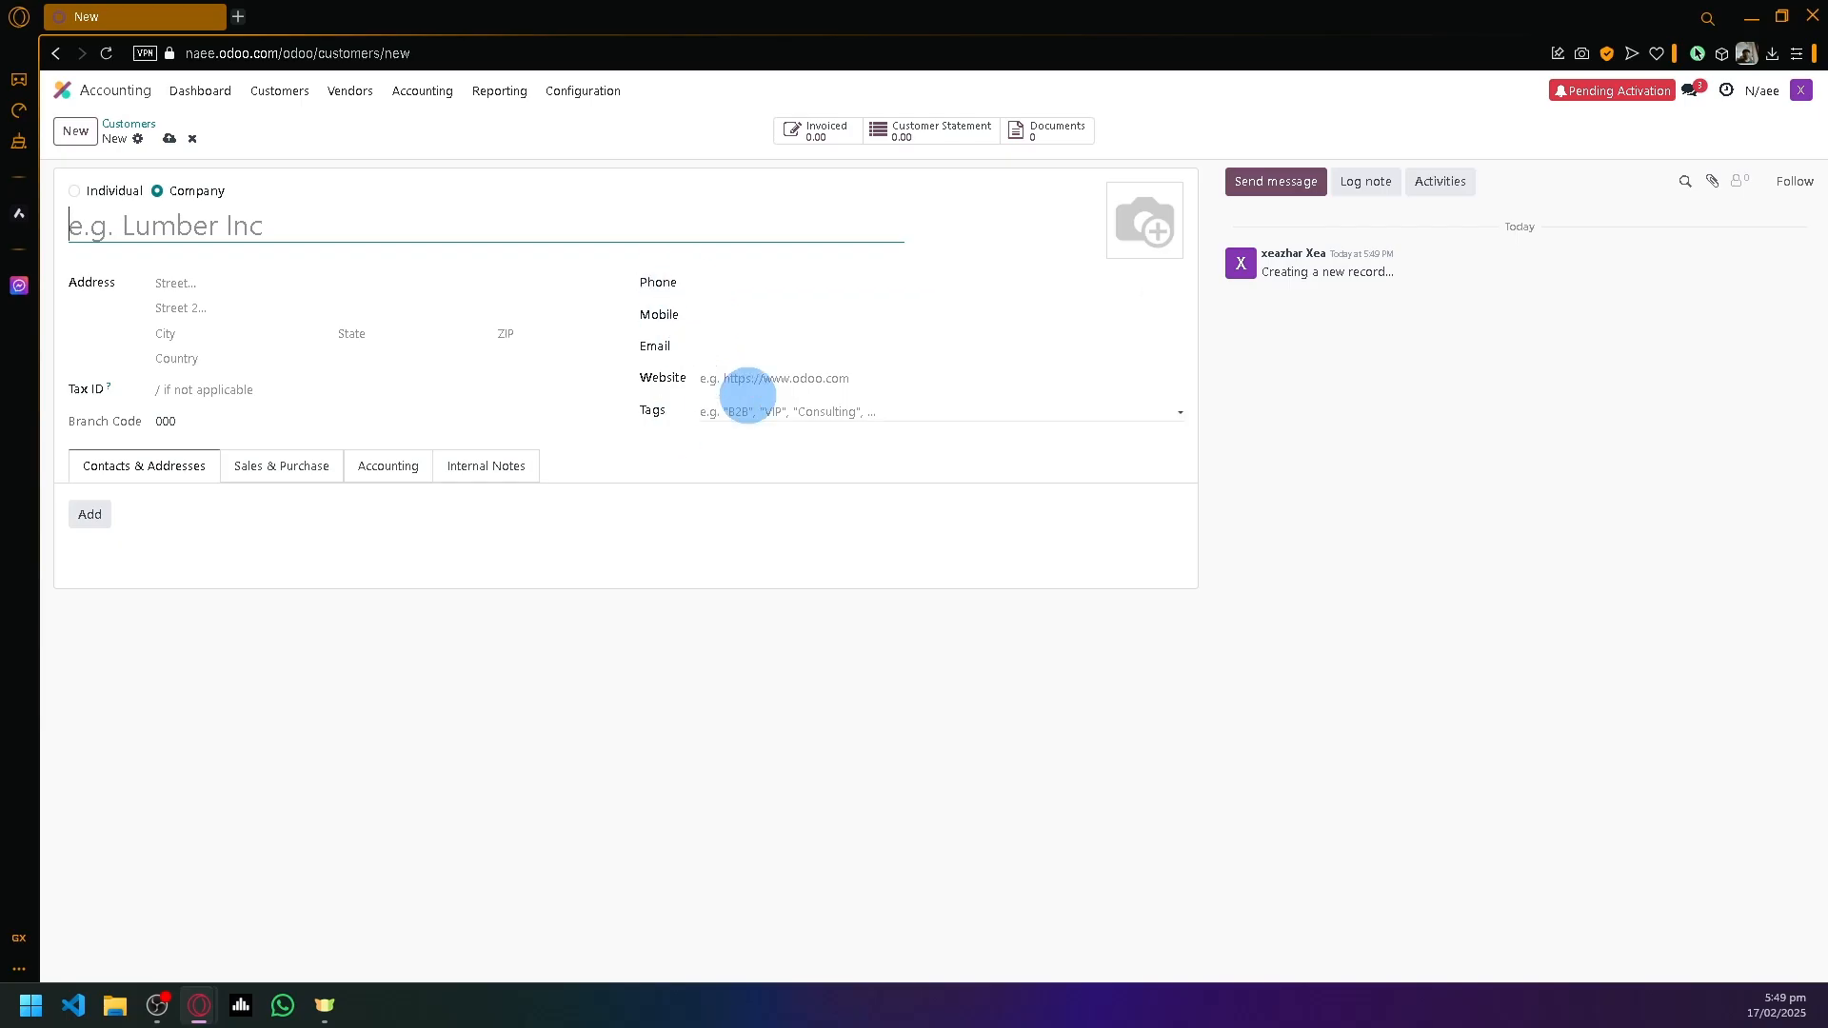
{"action": "left_click", "coordinate": [98, 197]}
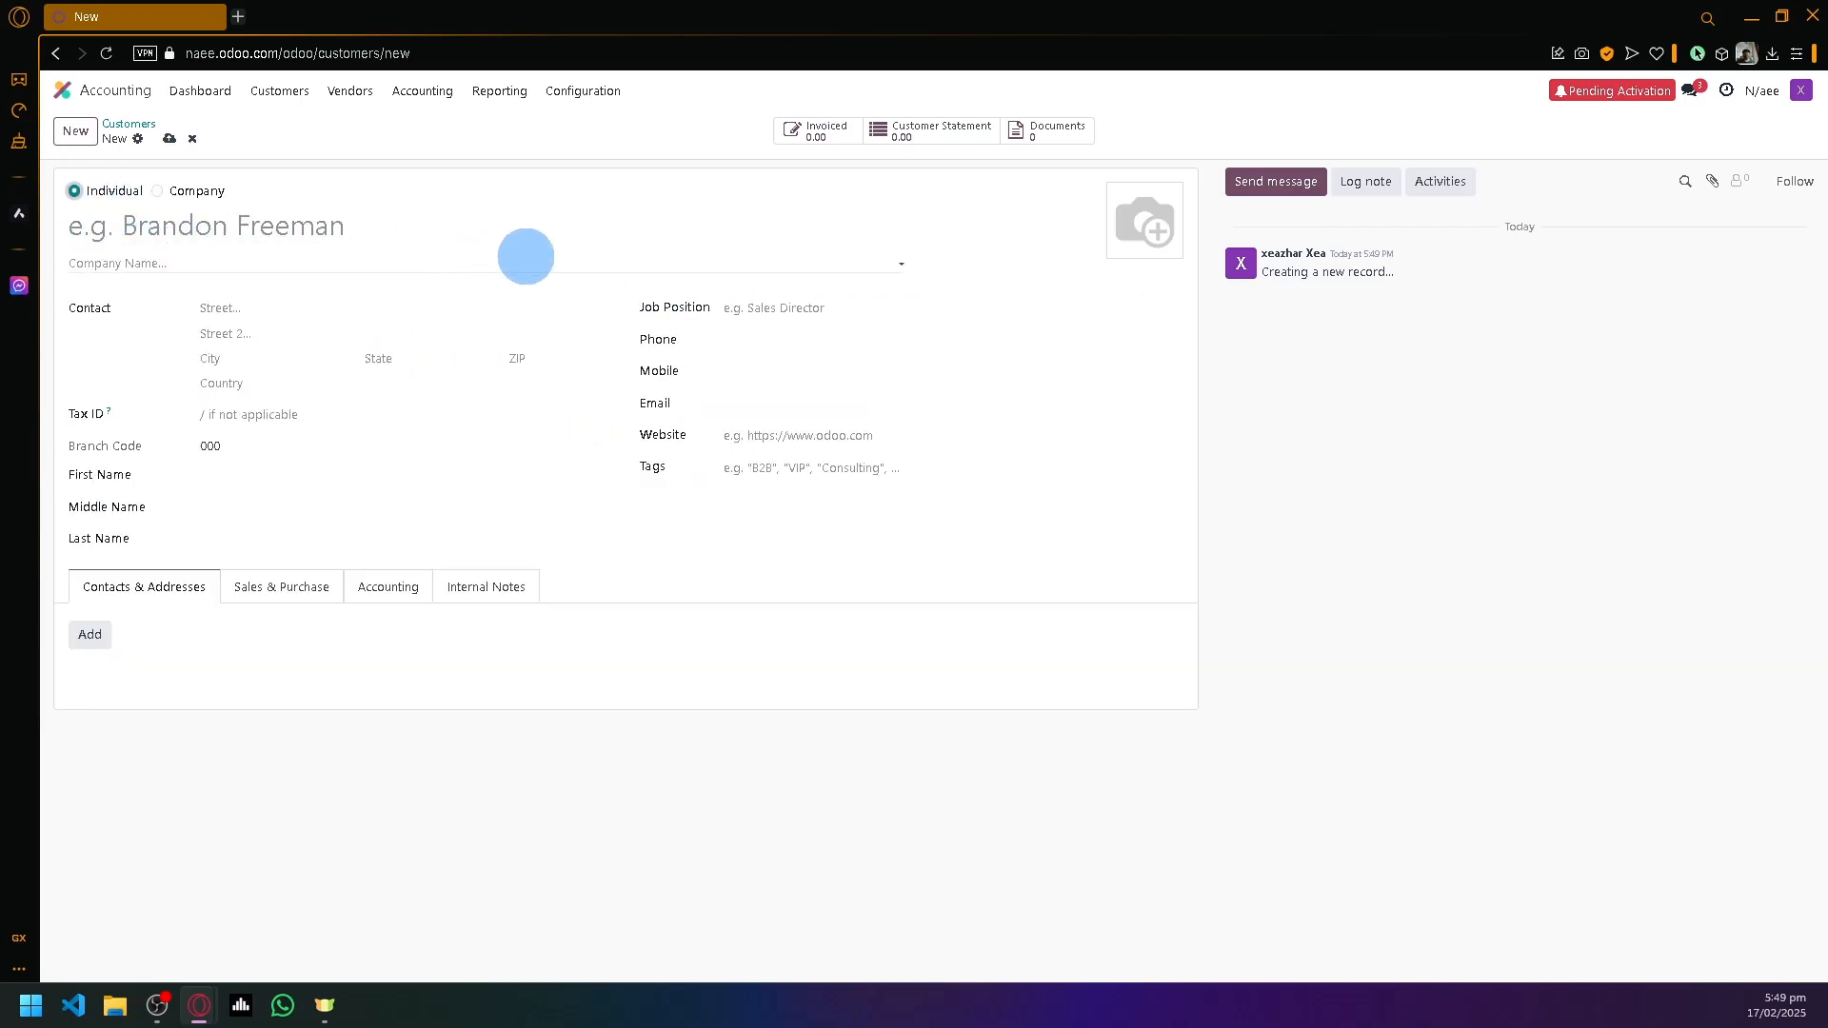
{"action": "left_click", "coordinate": [218, 224]}
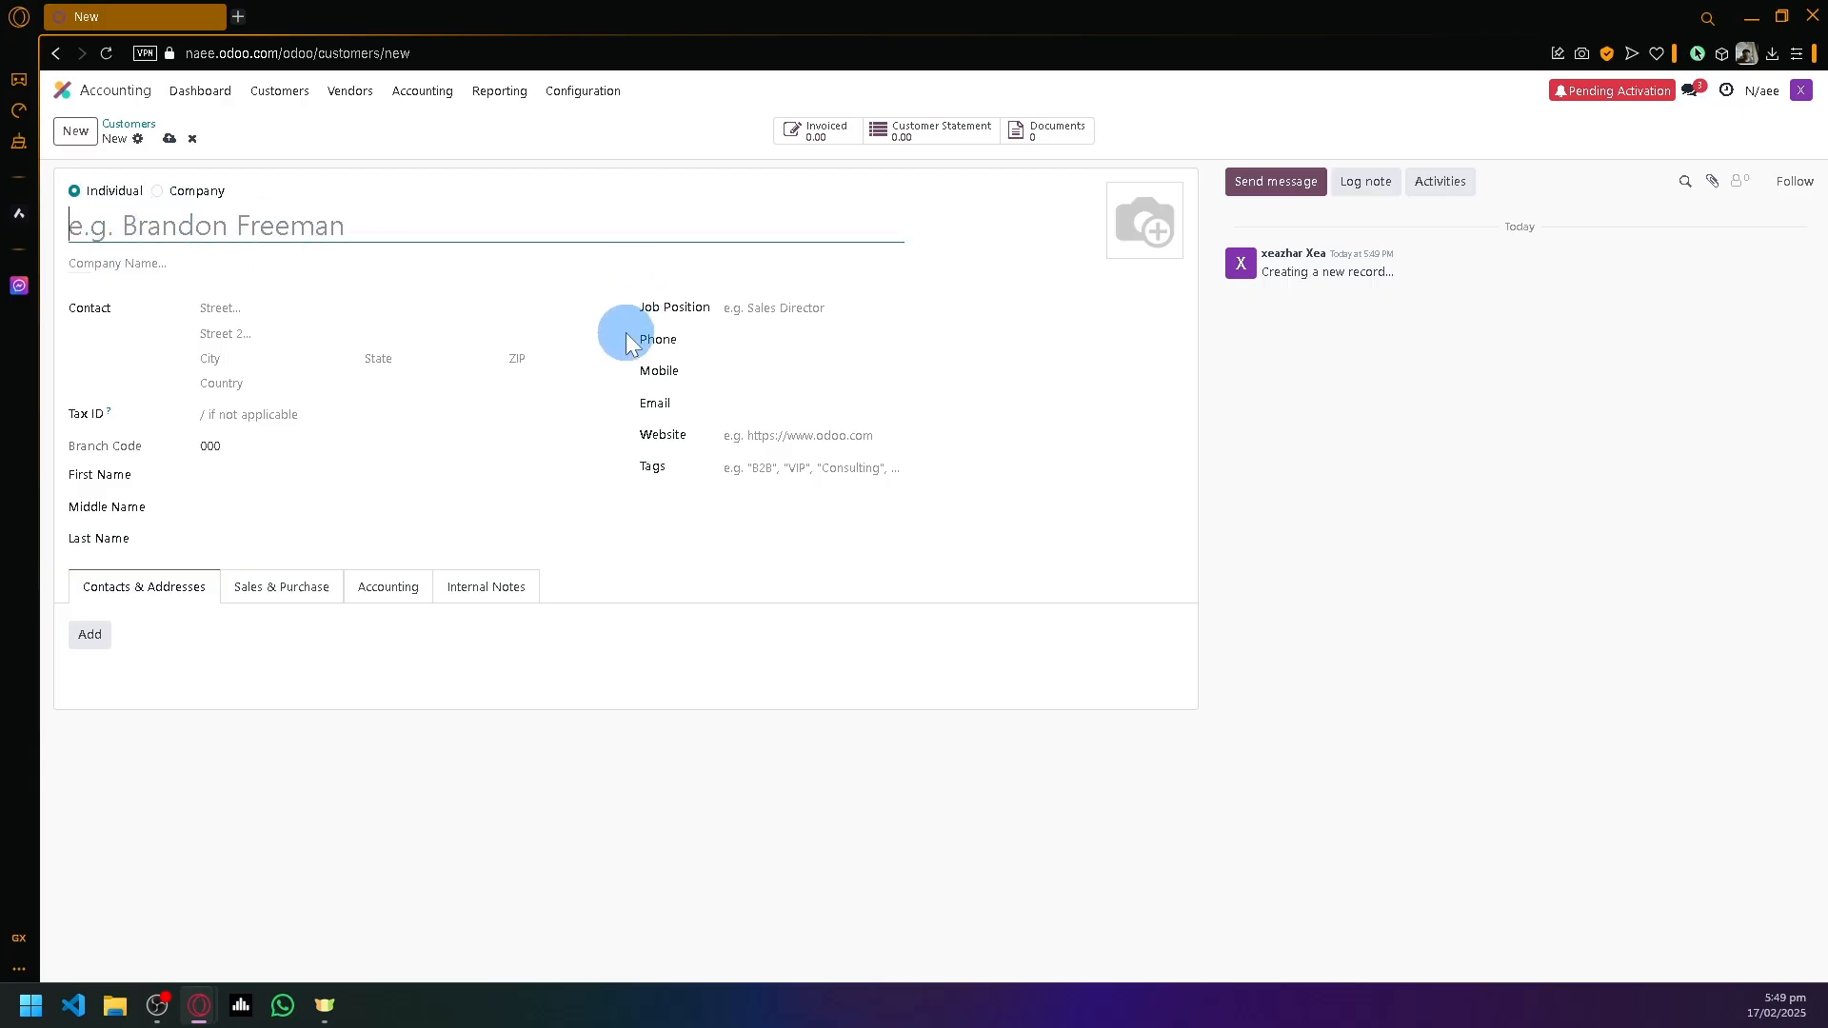
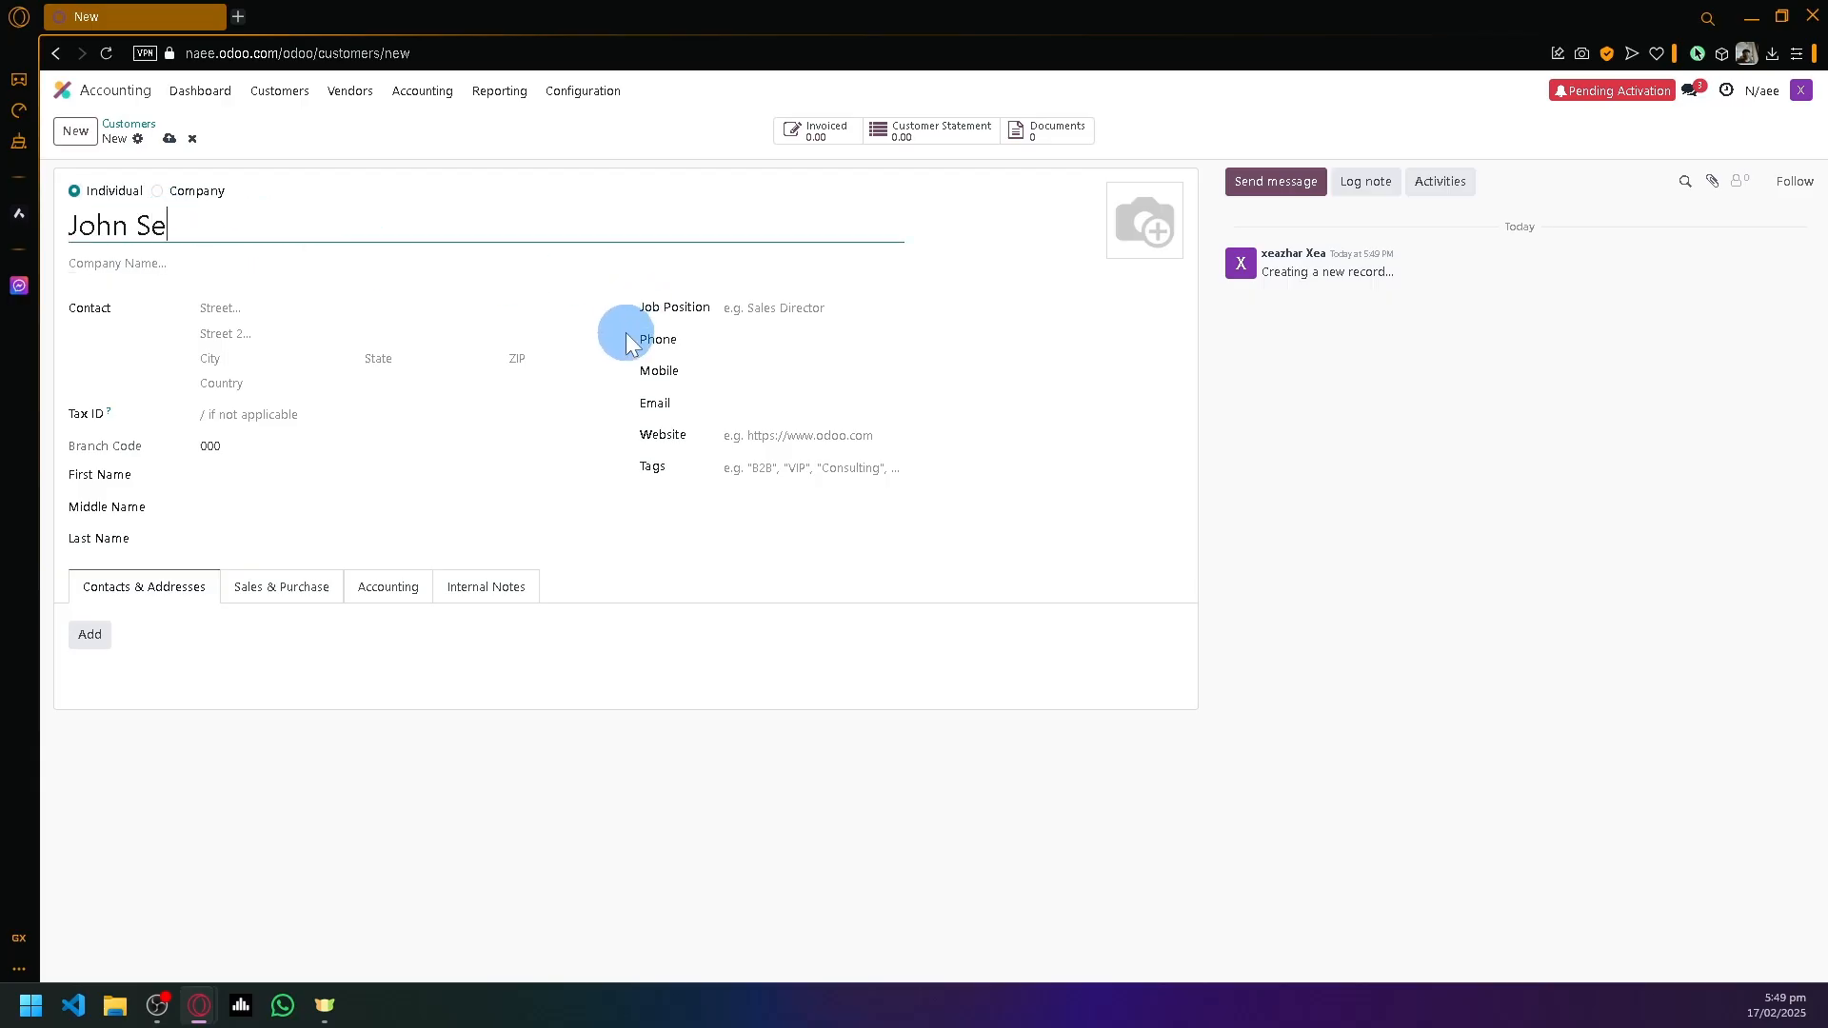
- Set Job Position to Director and look through the Sales & Purchase, Accounting and Internal Notes tabs
{"action": "left_click", "coordinate": [160, 267]}
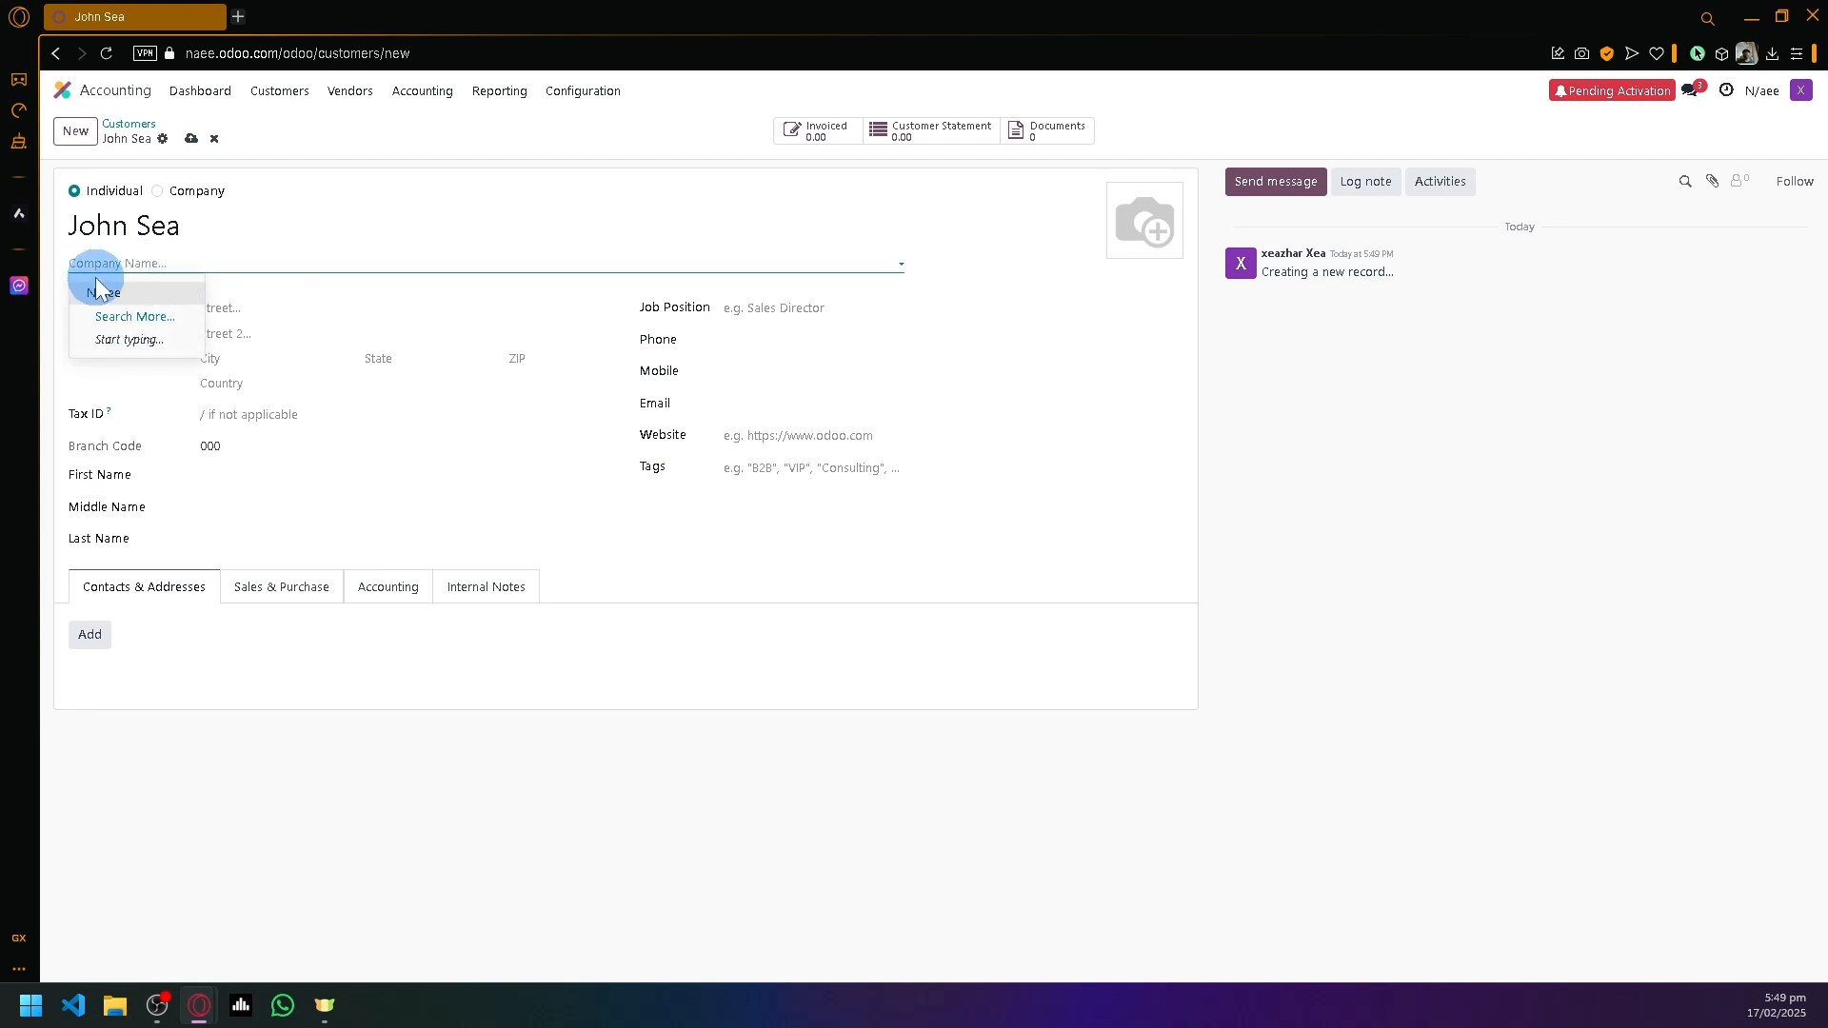
{"action": "left_click", "coordinate": [755, 645]}
{"action": "left_click", "coordinate": [783, 455]}
{"action": "left_click", "coordinate": [767, 307]}
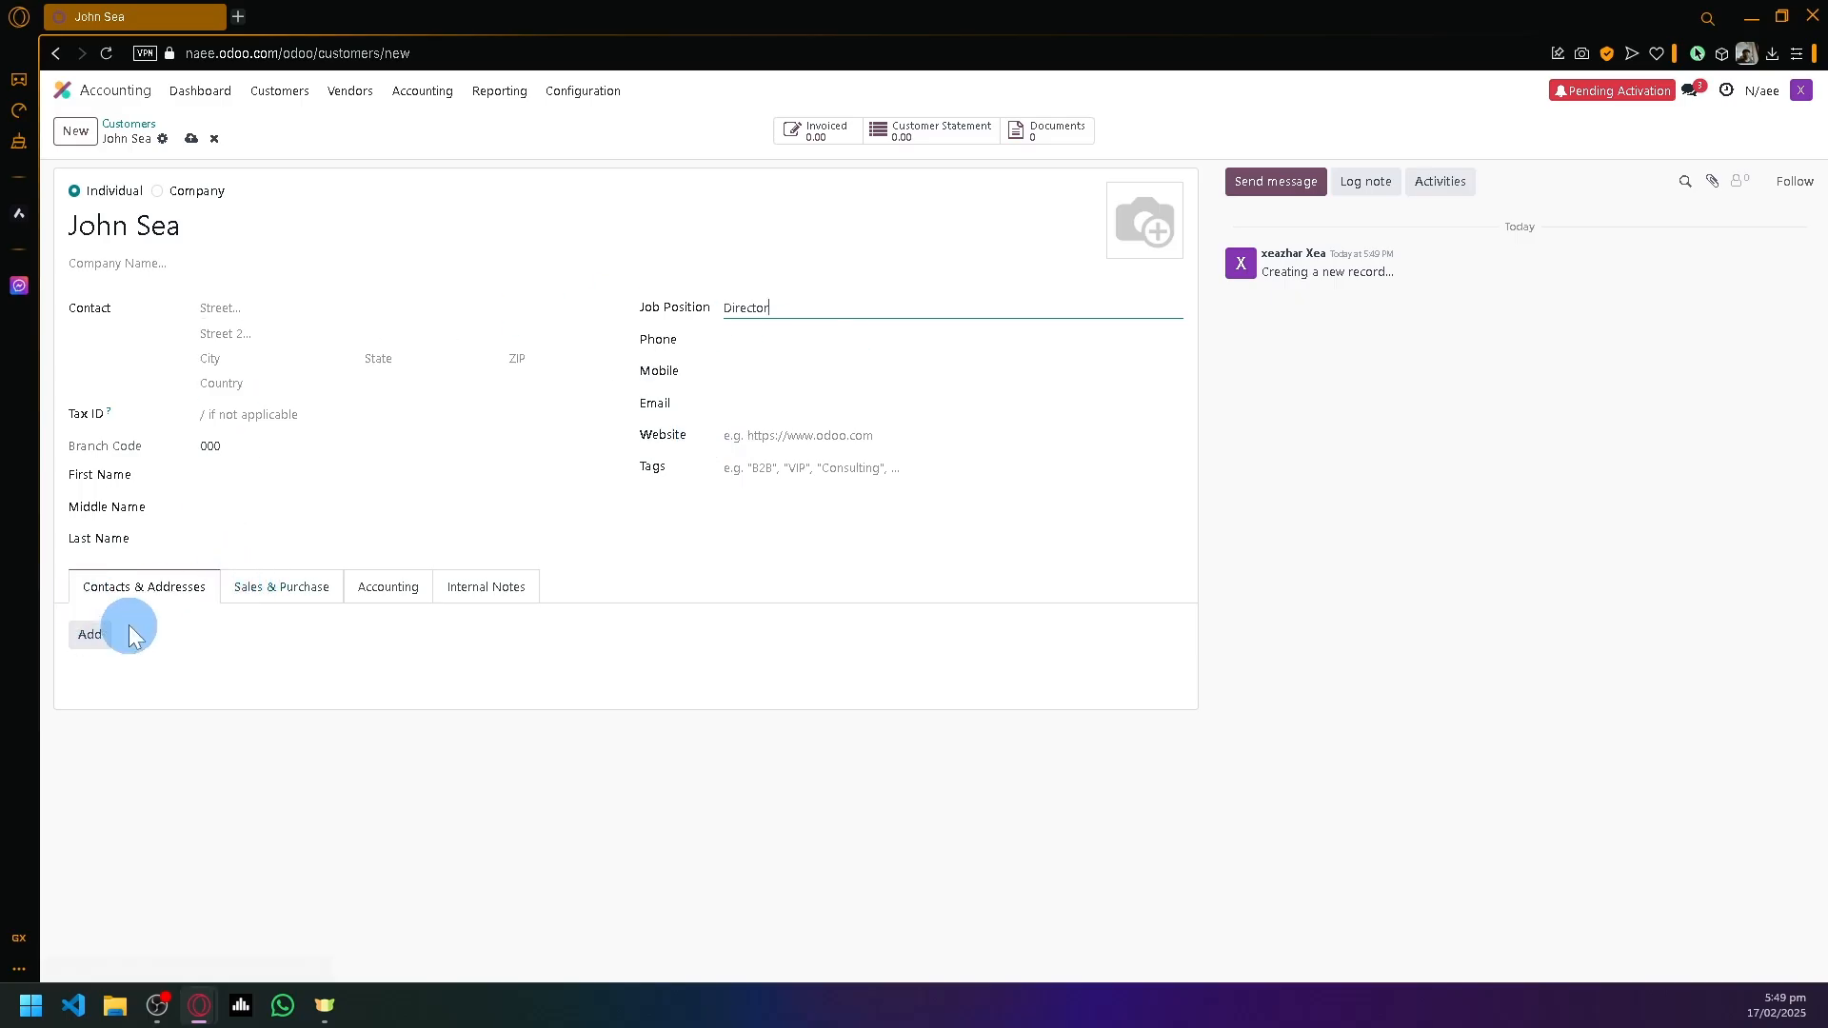
{"action": "left_click", "coordinate": [271, 592]}
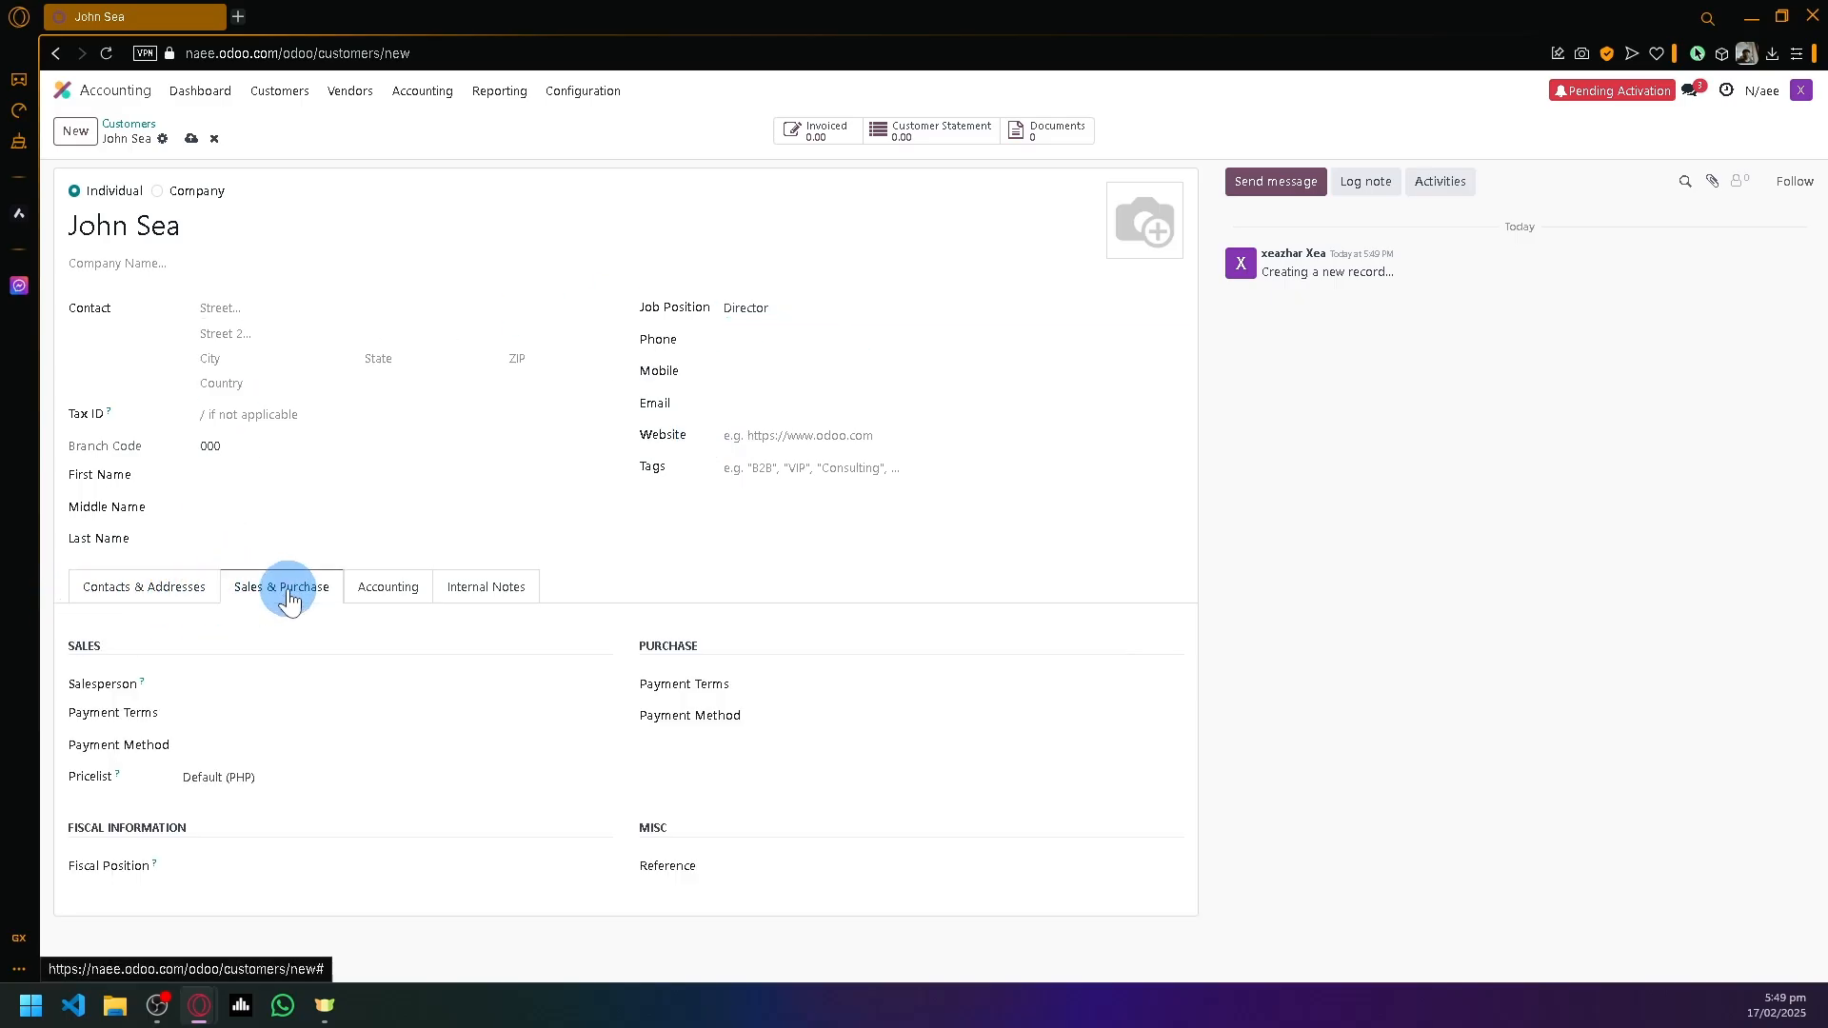
{"action": "left_click", "coordinate": [412, 593]}
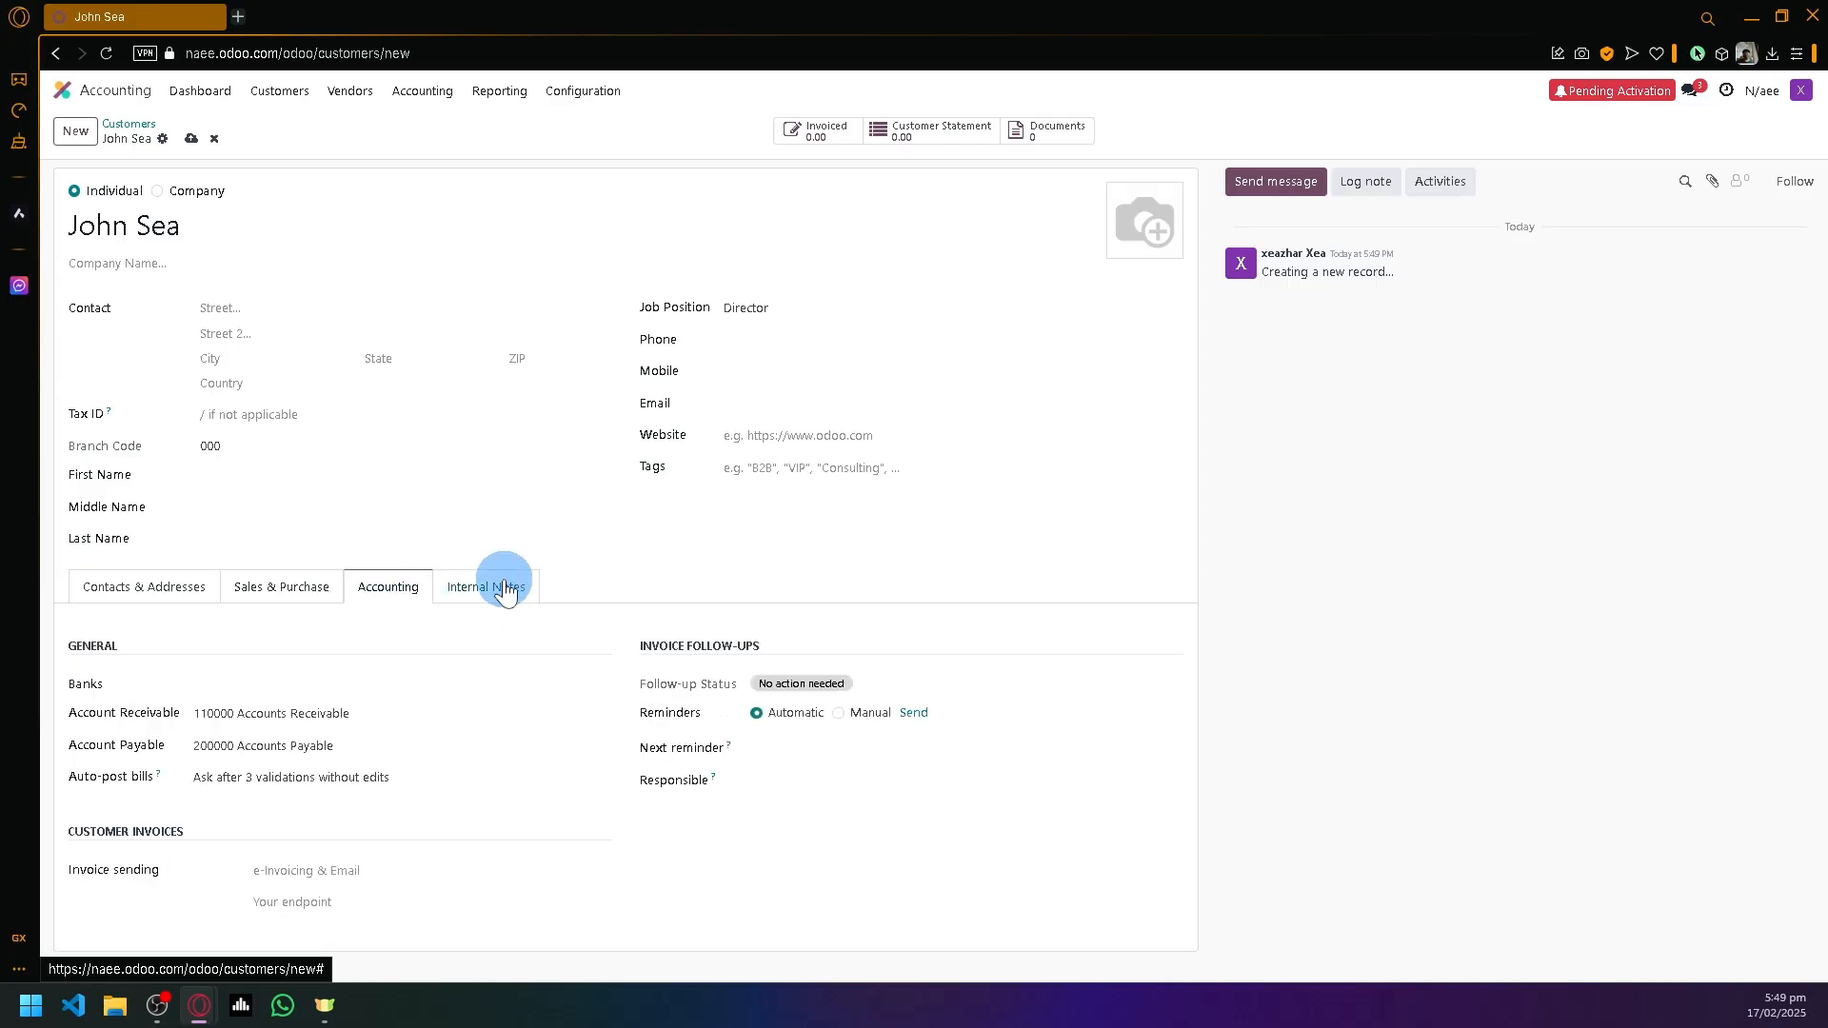
{"action": "left_click", "coordinate": [502, 590]}
{"action": "left_click", "coordinate": [389, 592]}
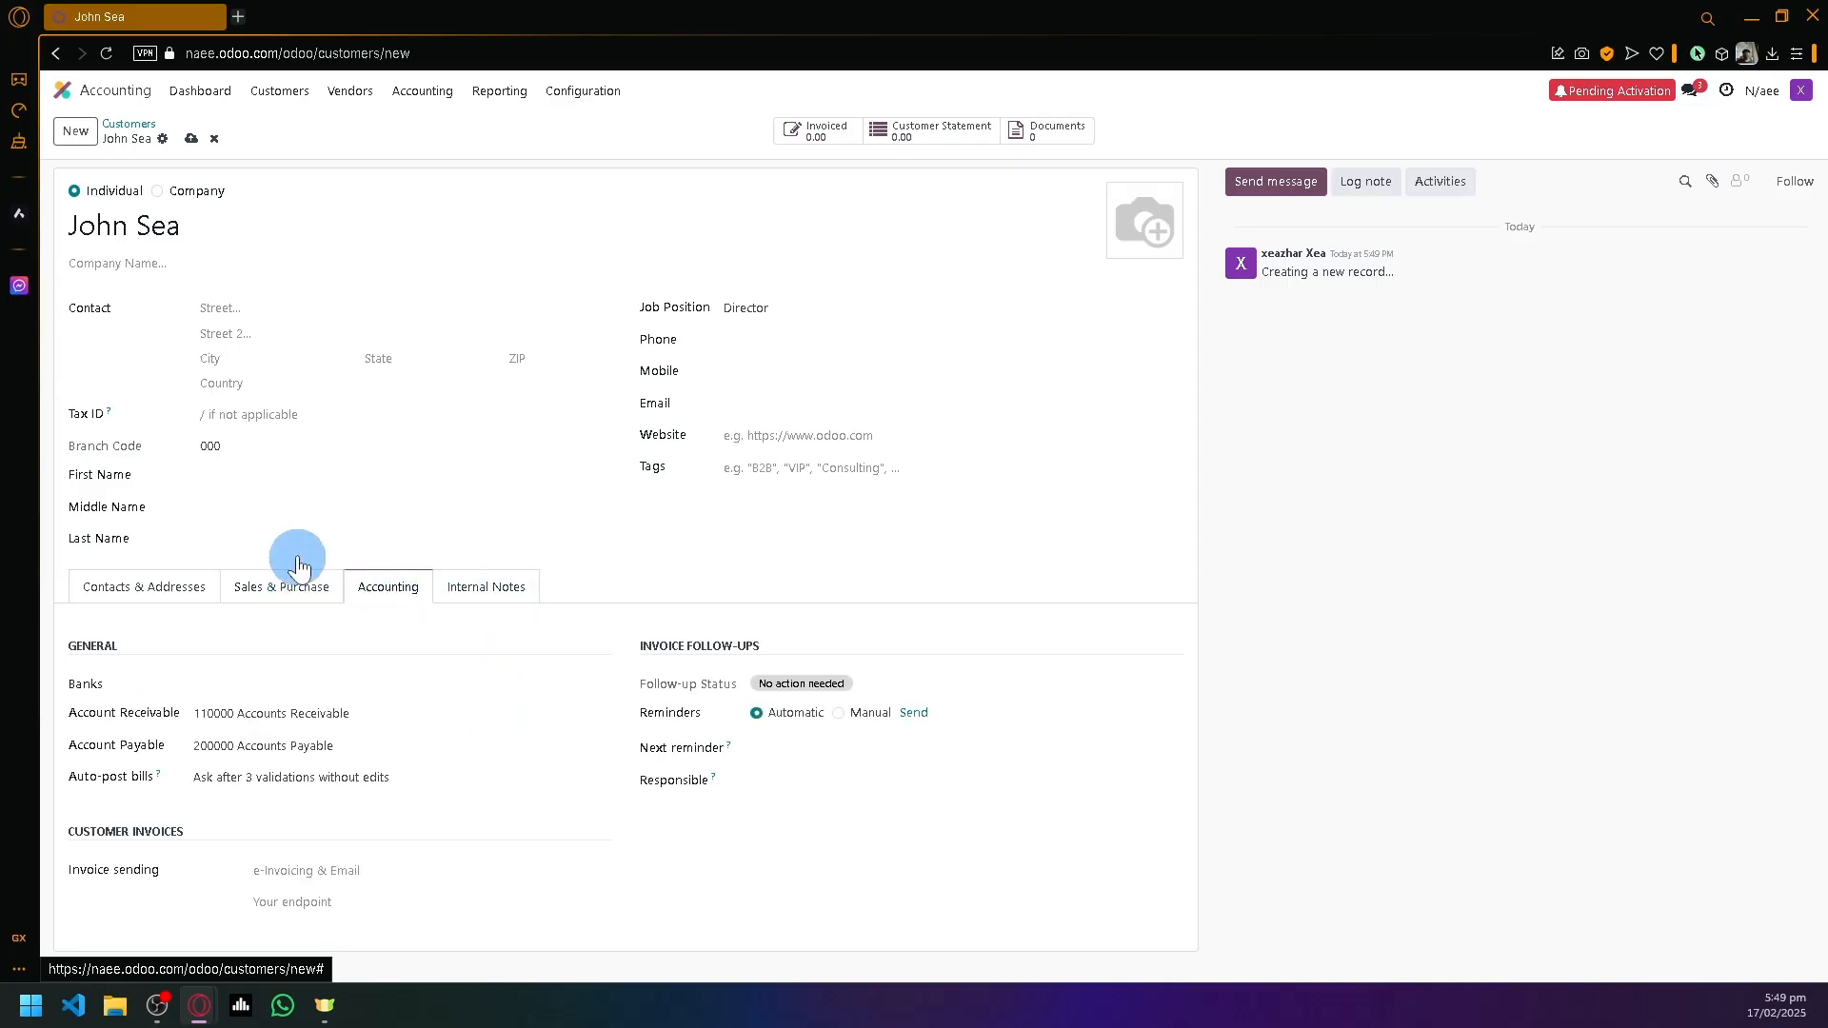
- Save the new customer and close the Schedule Activity form without scheduling anything
{"action": "left_click", "coordinate": [115, 600]}
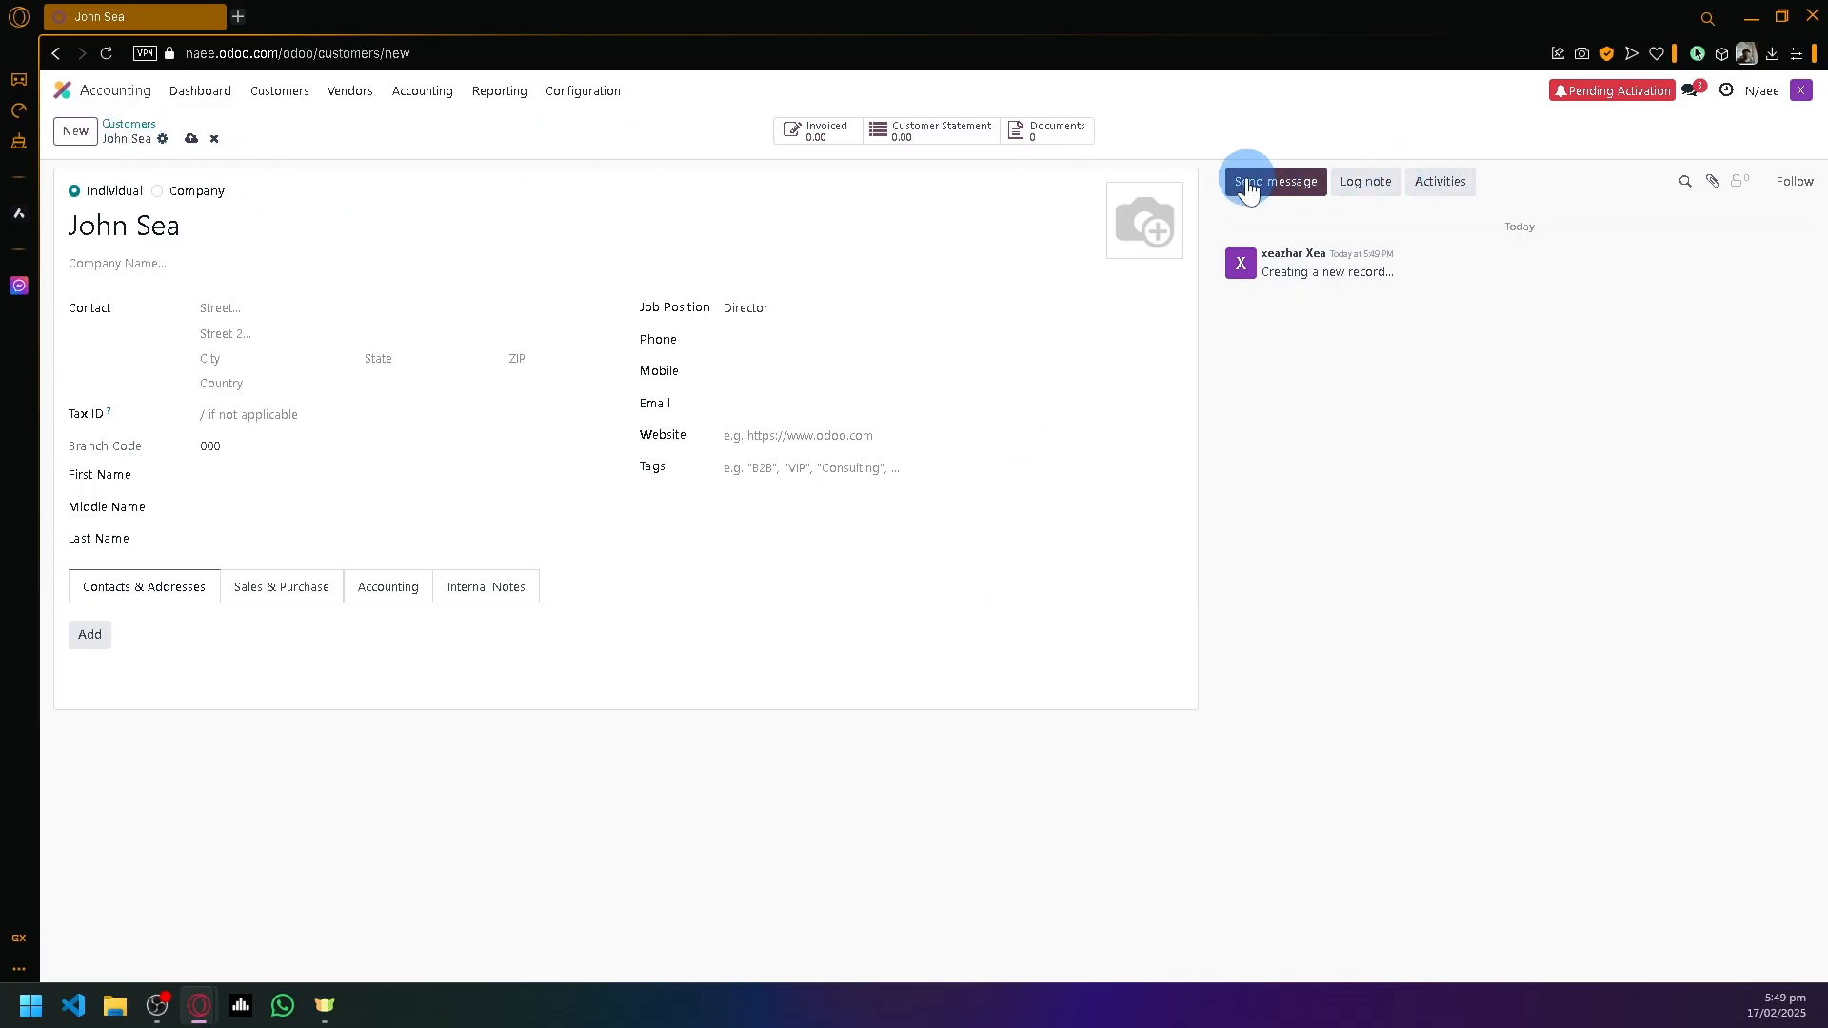
{"action": "left_click", "coordinate": [1369, 181]}
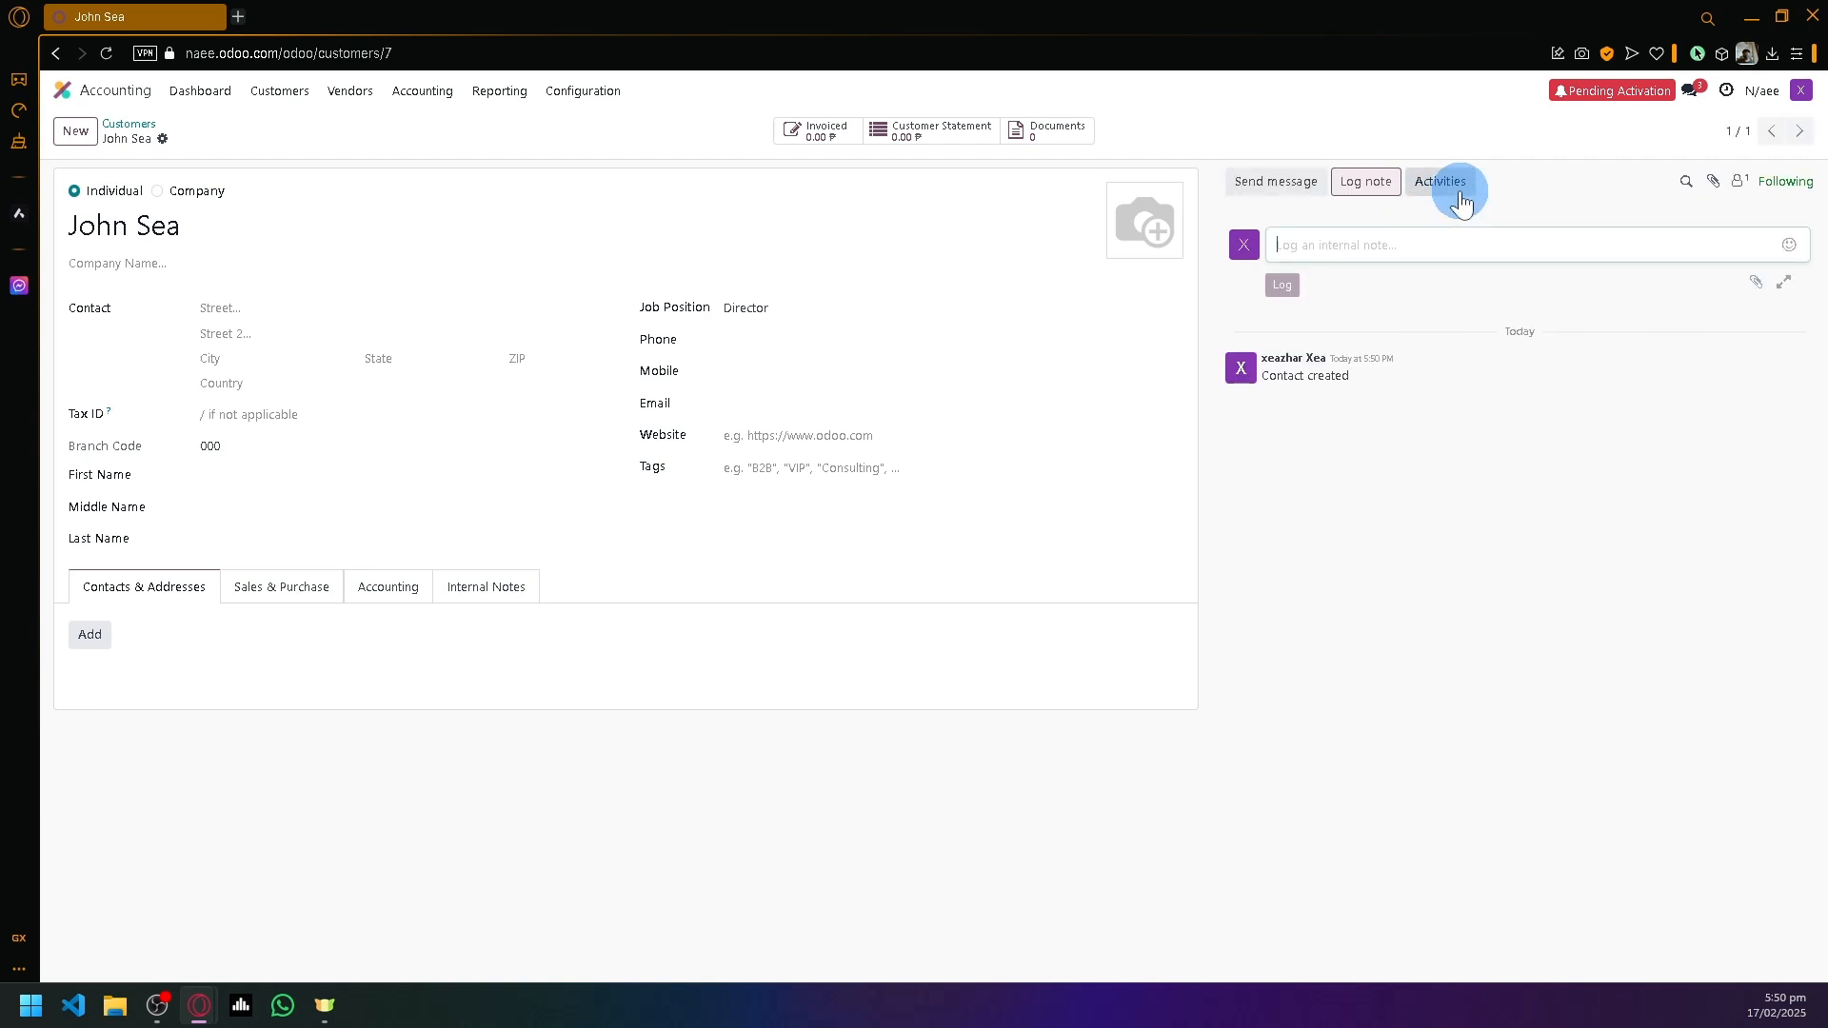
{"action": "left_click", "coordinate": [1421, 186]}
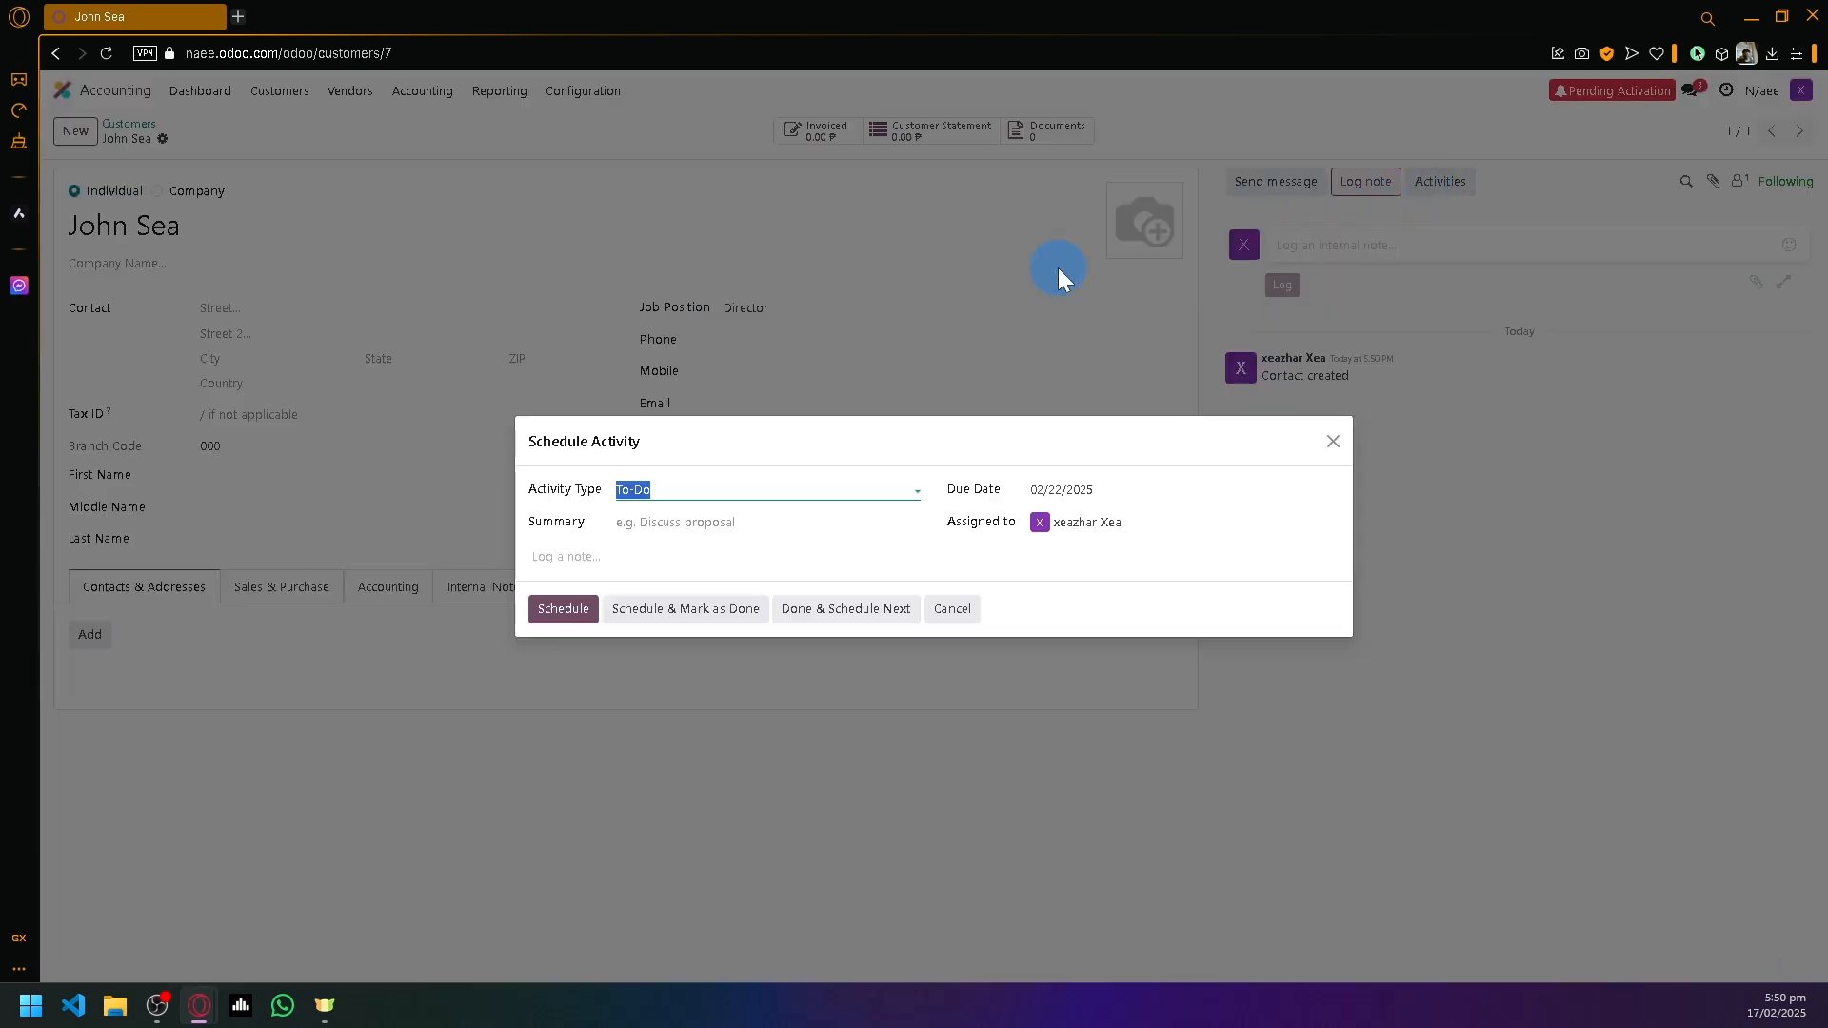
{"action": "left_click", "coordinate": [1333, 444]}
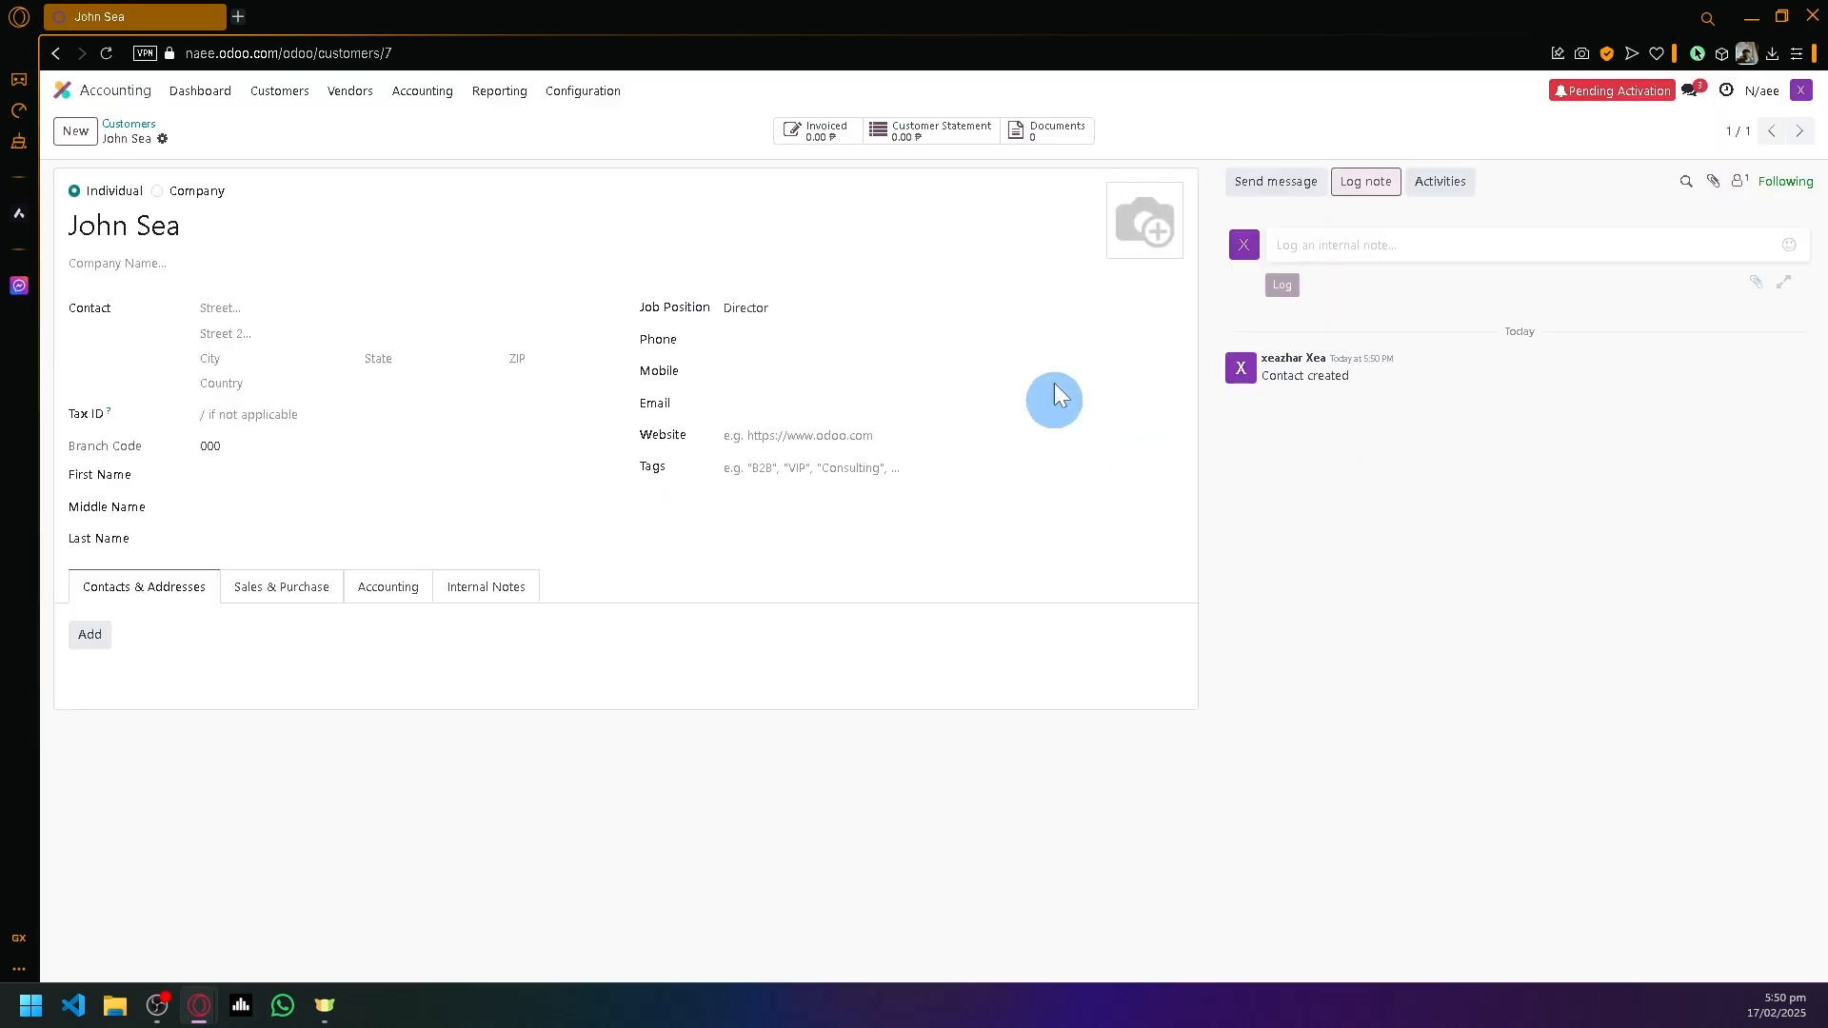
- Confirm the saved customer in the Customers list, then go to Customers > Products
{"action": "left_click", "coordinate": [74, 131]}
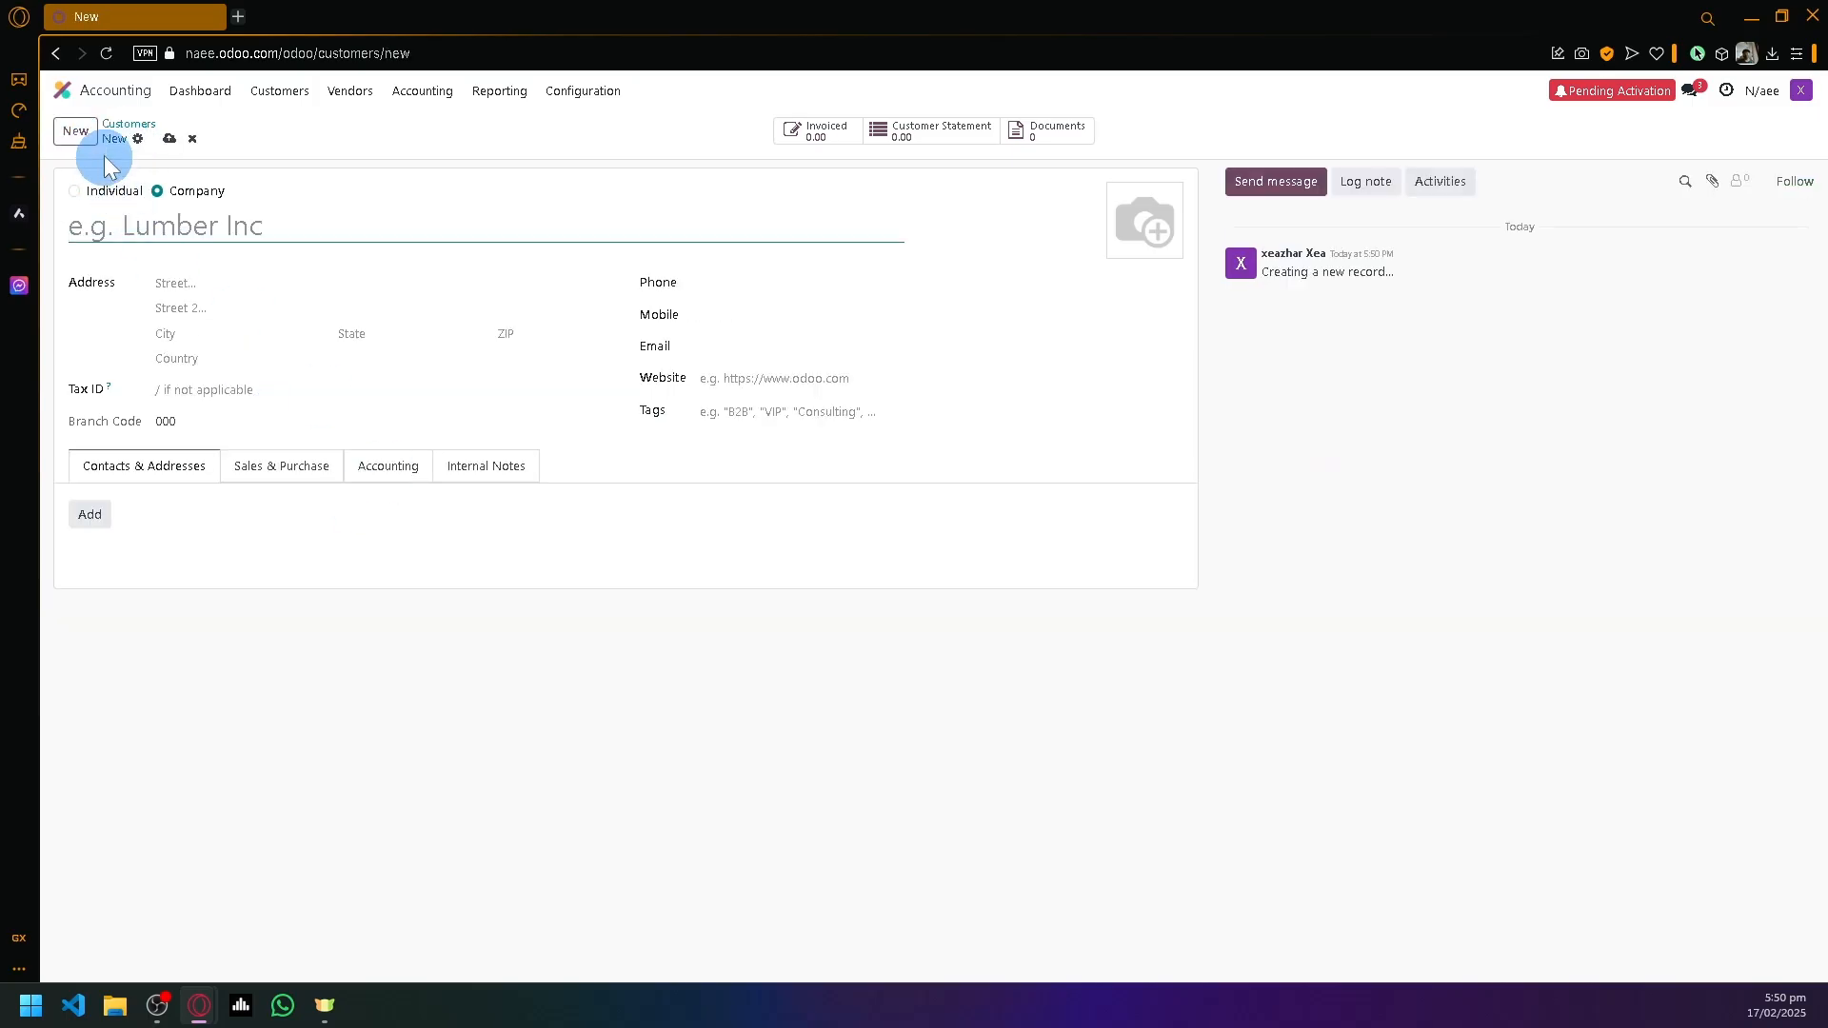
{"action": "left_click", "coordinate": [122, 125]}
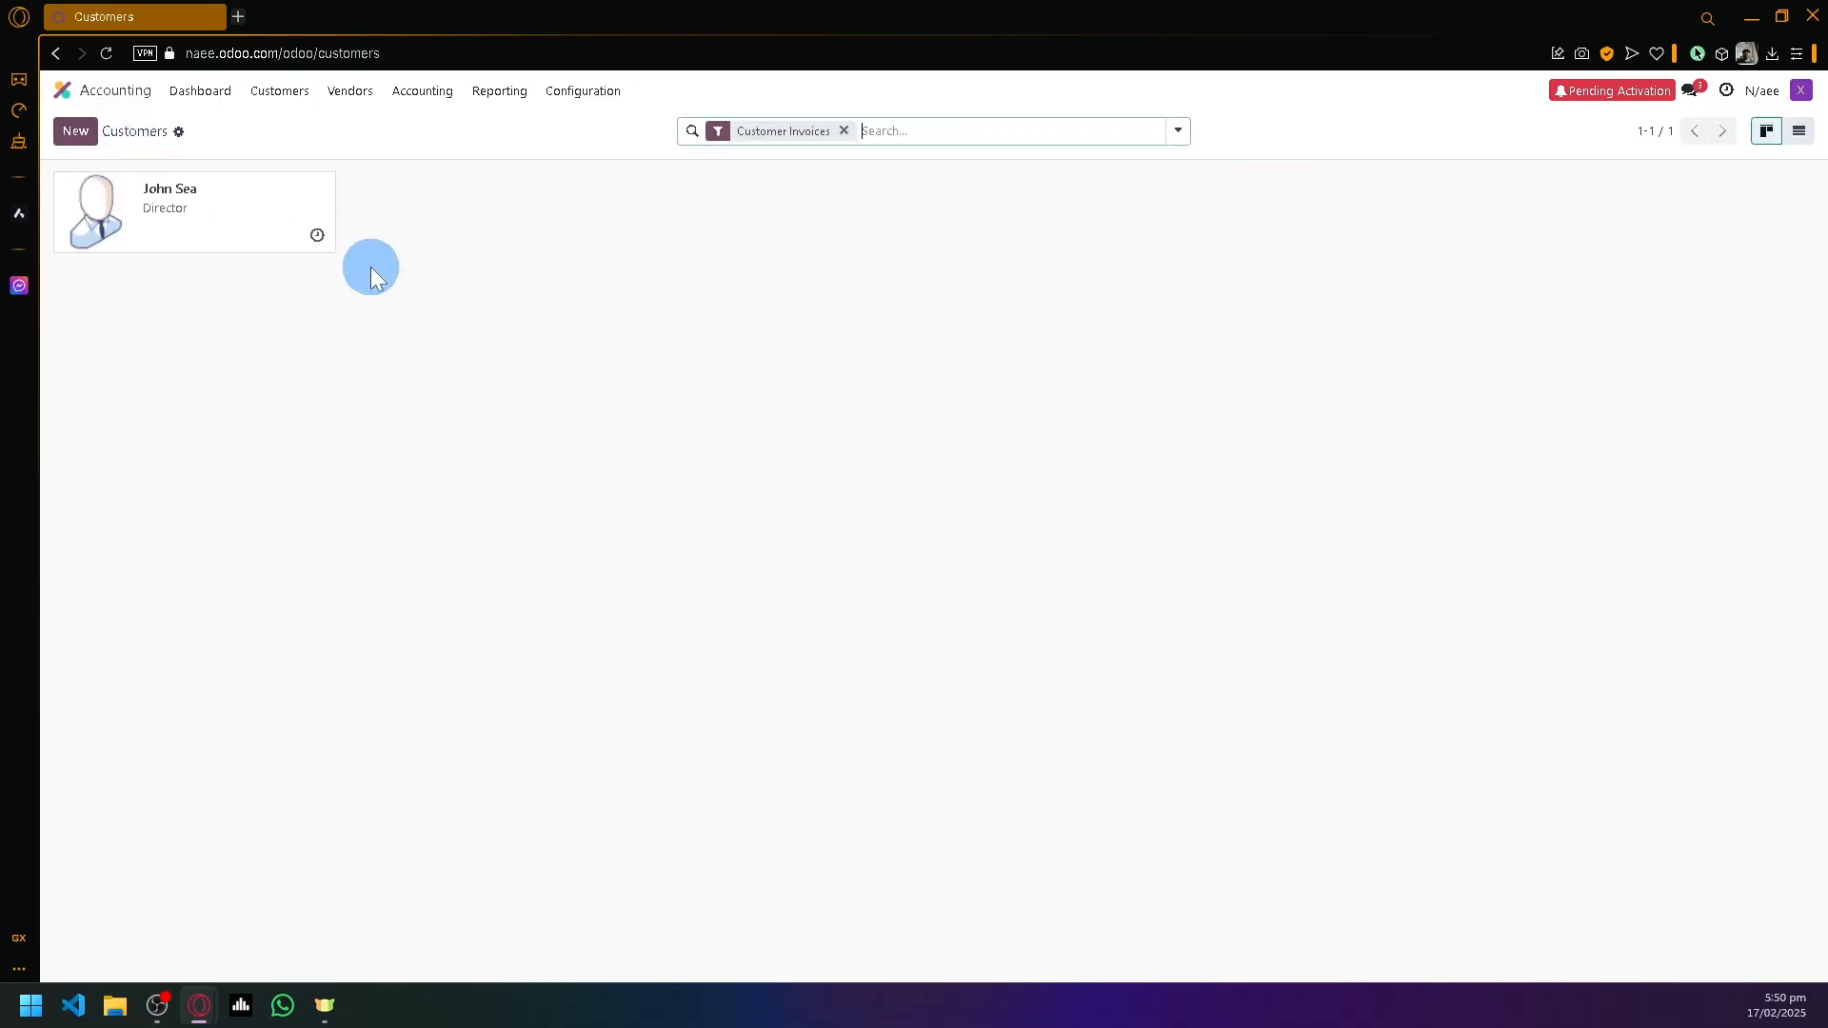
{"action": "left_click", "coordinate": [163, 217]}
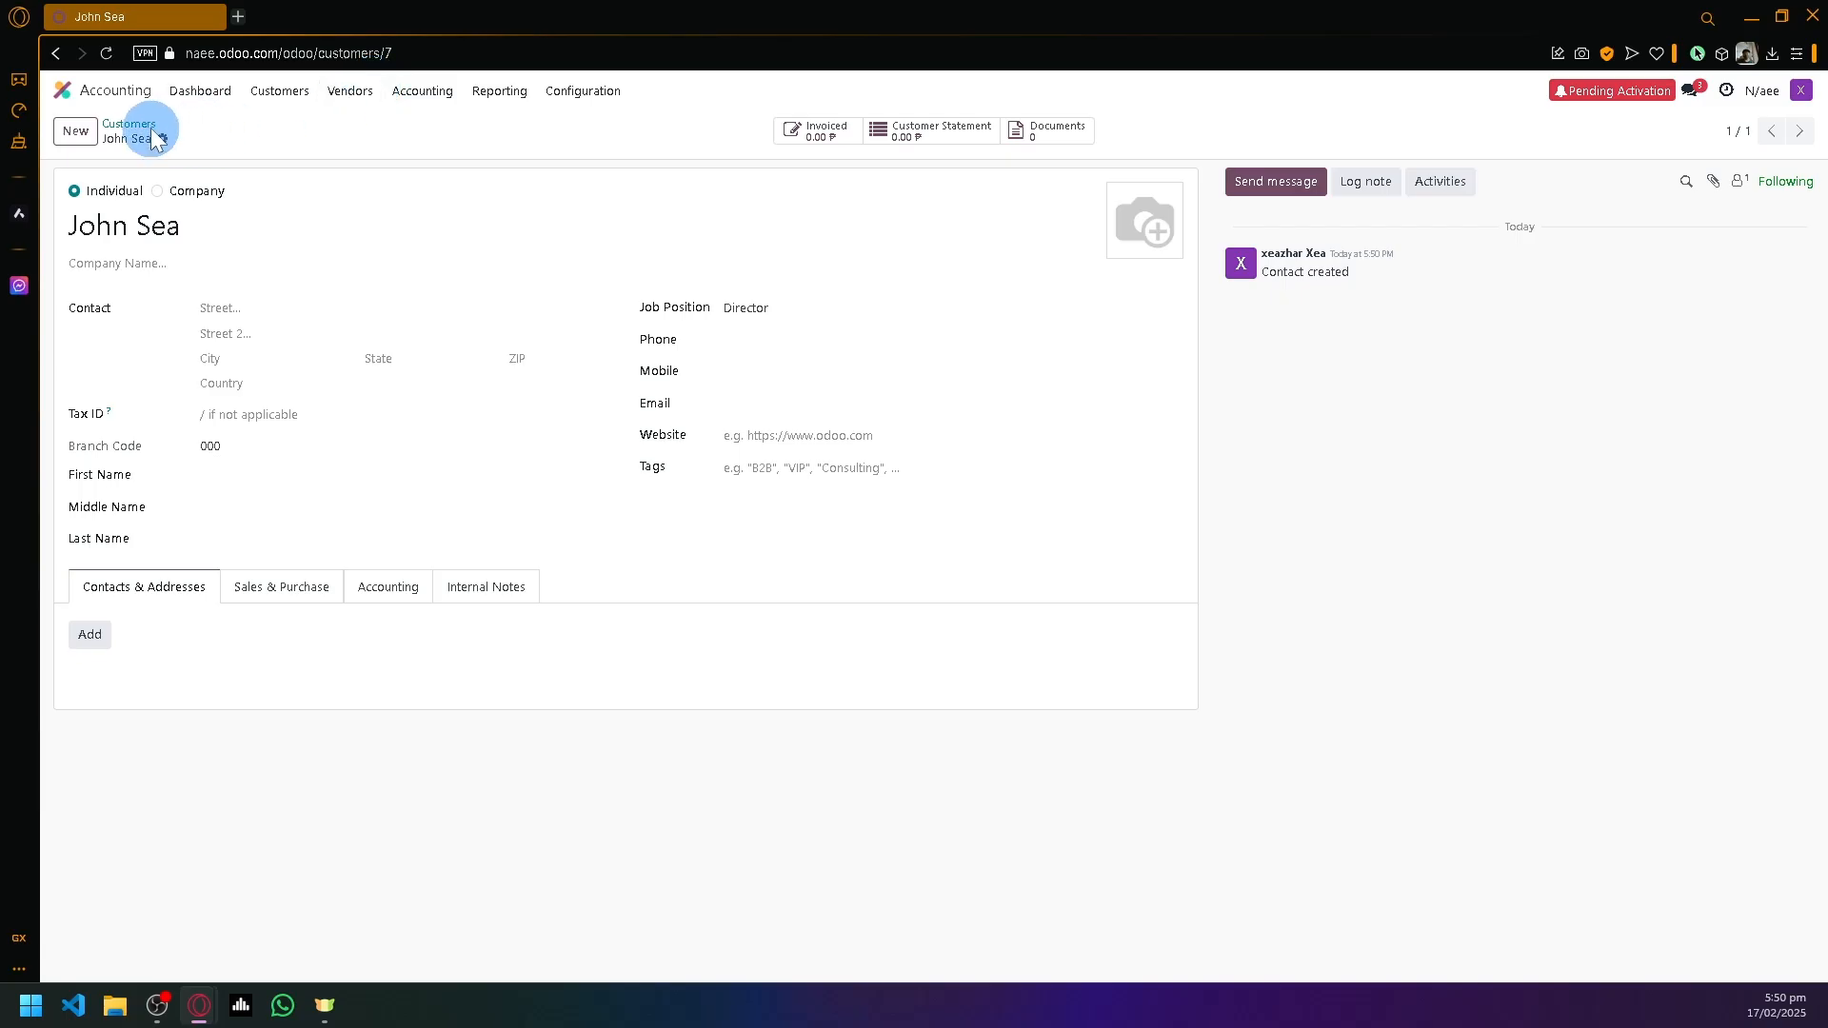
{"action": "left_click", "coordinate": [129, 127]}
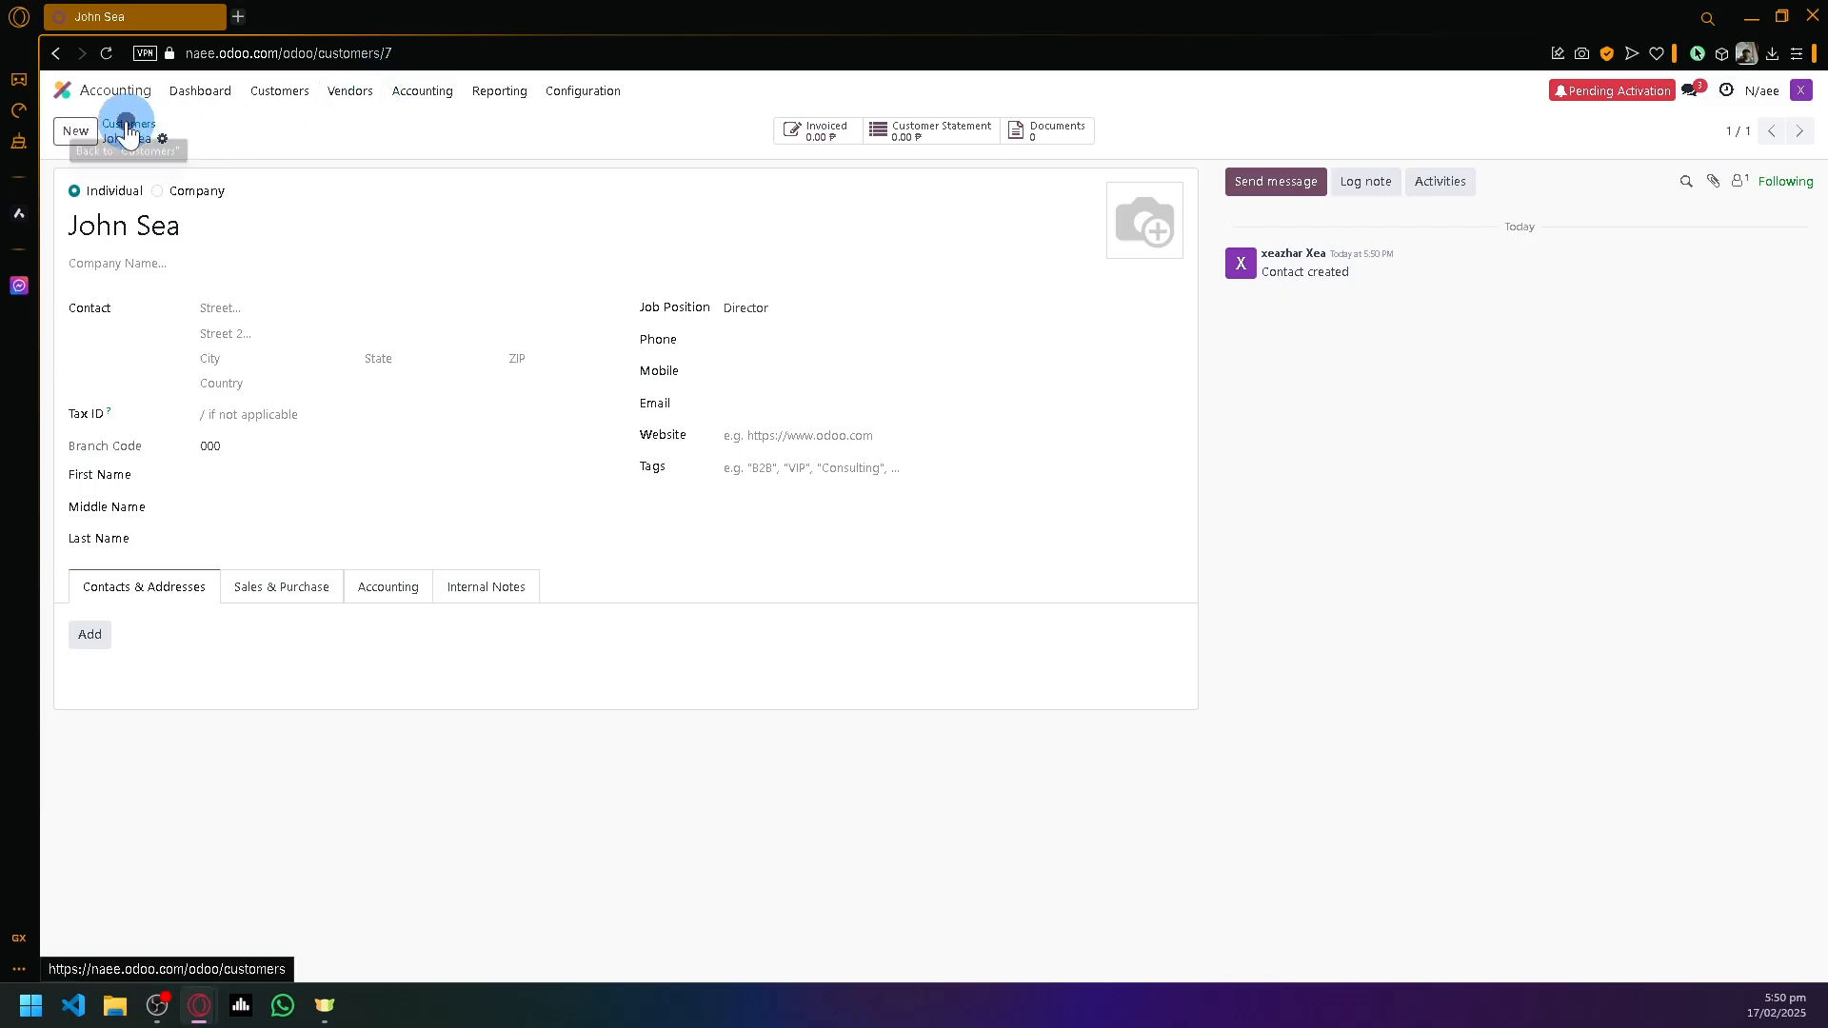
{"action": "left_click", "coordinate": [265, 93]}
{"action": "left_click", "coordinate": [314, 196]}
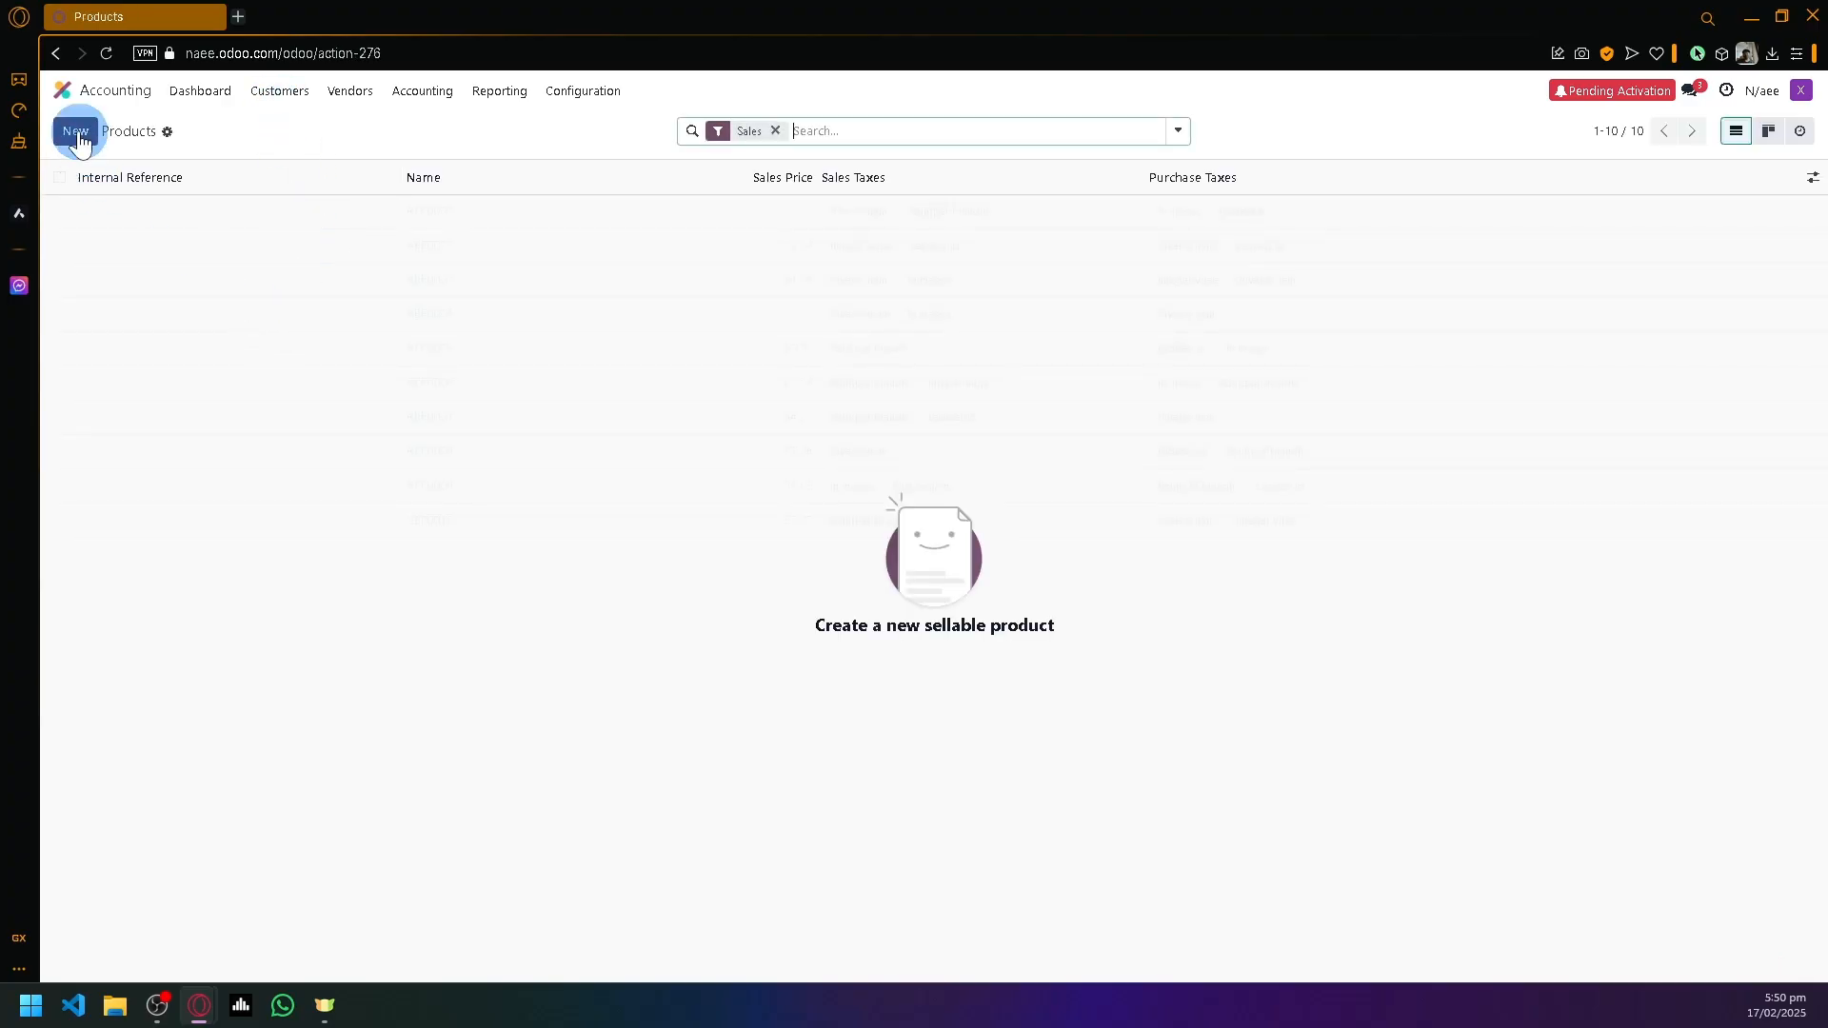
- Create a new product named Freelance Editing and set its type to Combo
{"action": "left_click", "coordinate": [75, 131]}
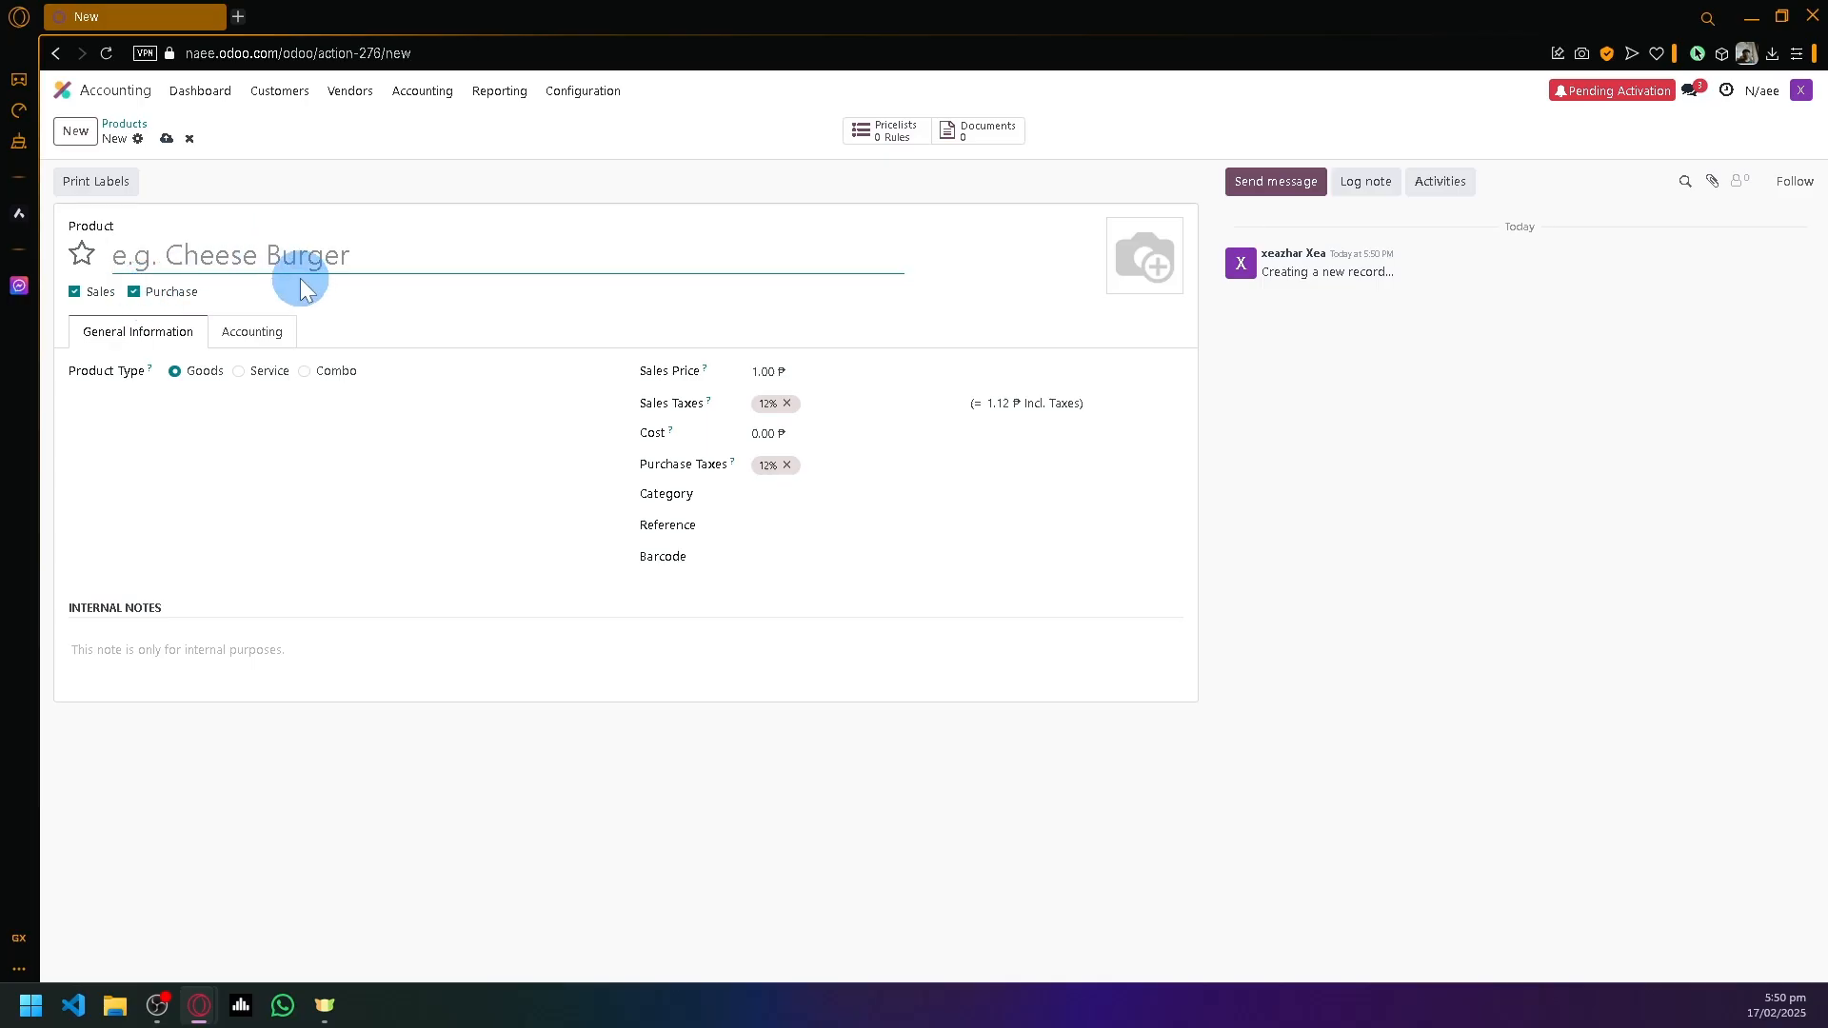
{"action": "type", "text": "Freelance Editing"}
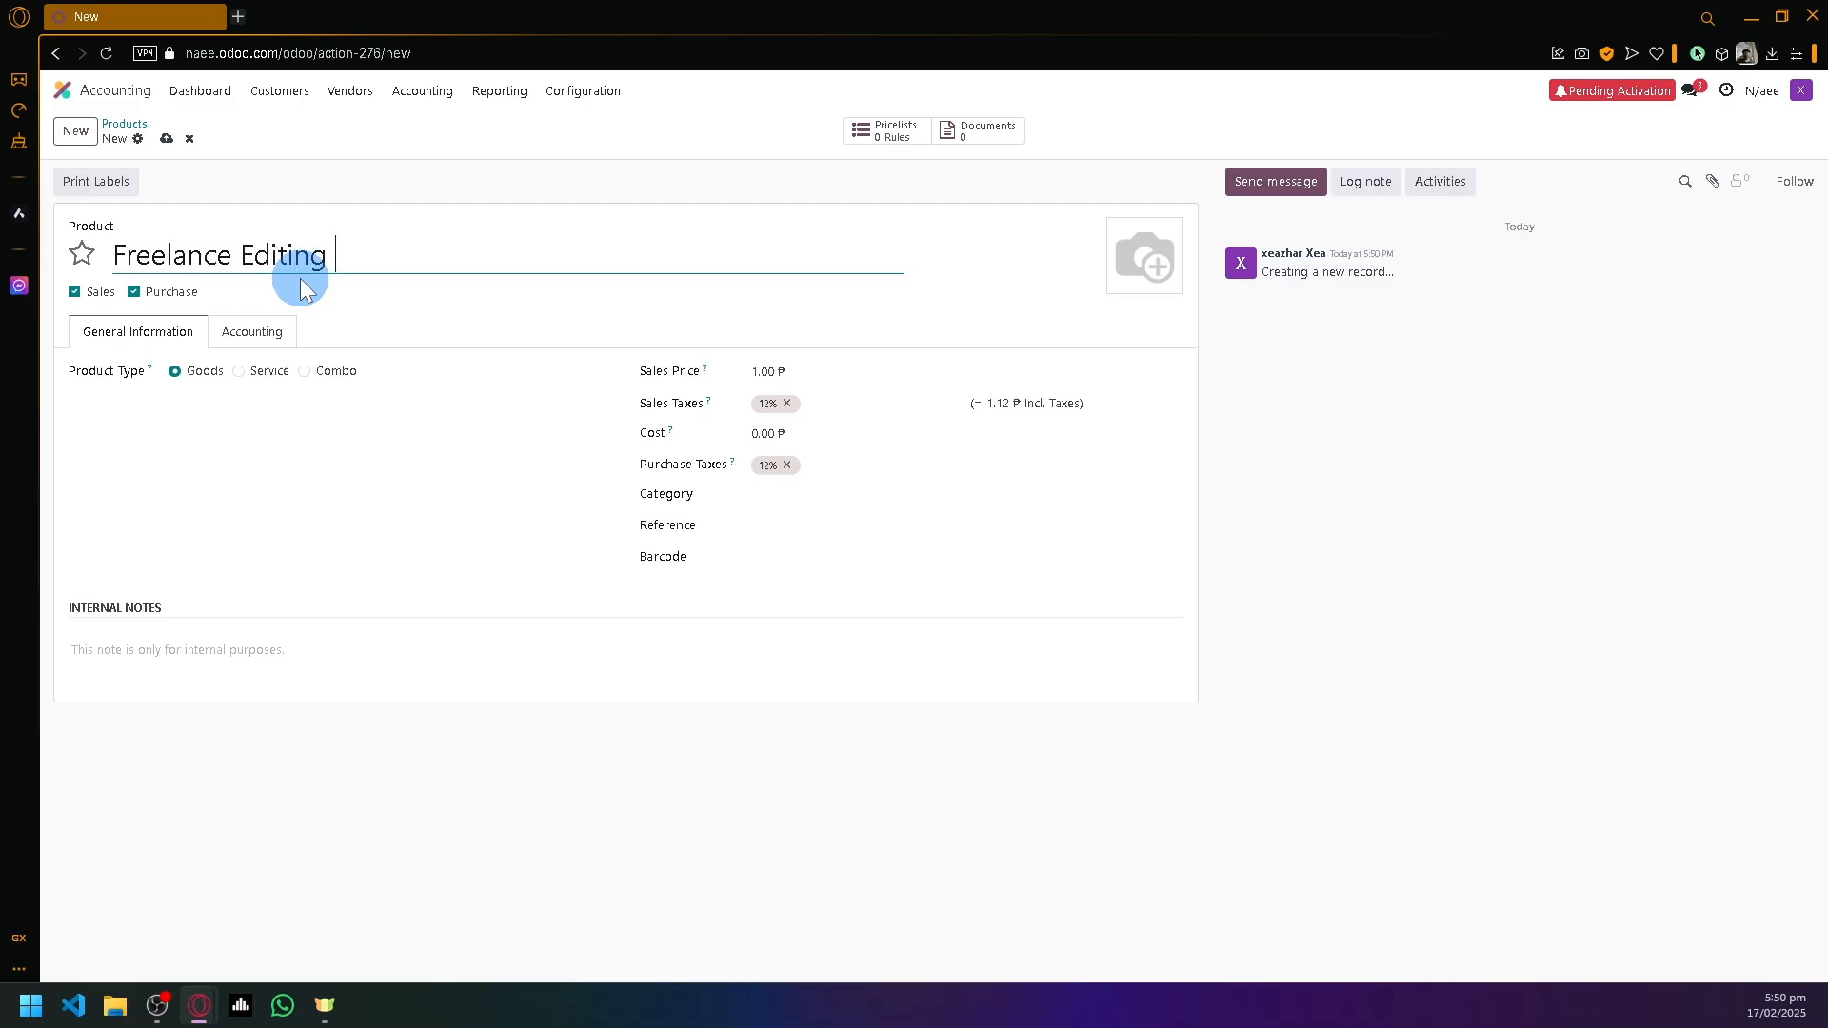
{"action": "left_click", "coordinate": [242, 372]}
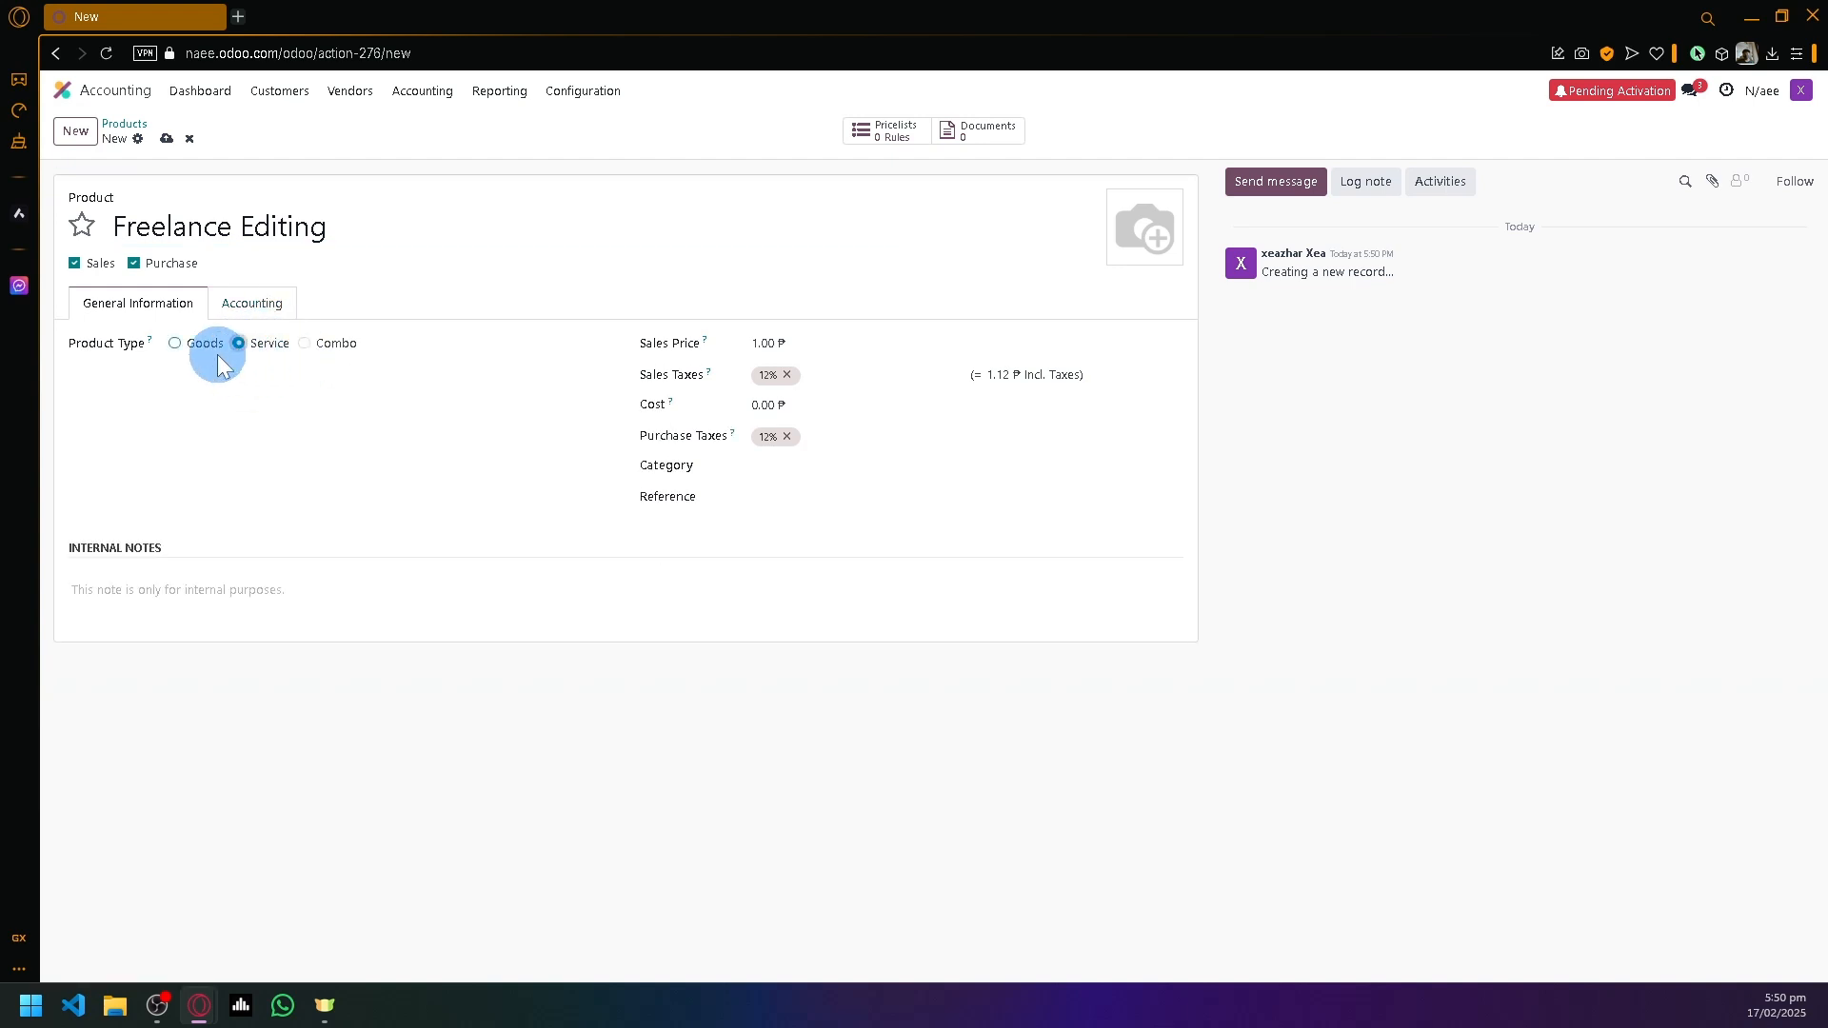
{"action": "left_click", "coordinate": [304, 343]}
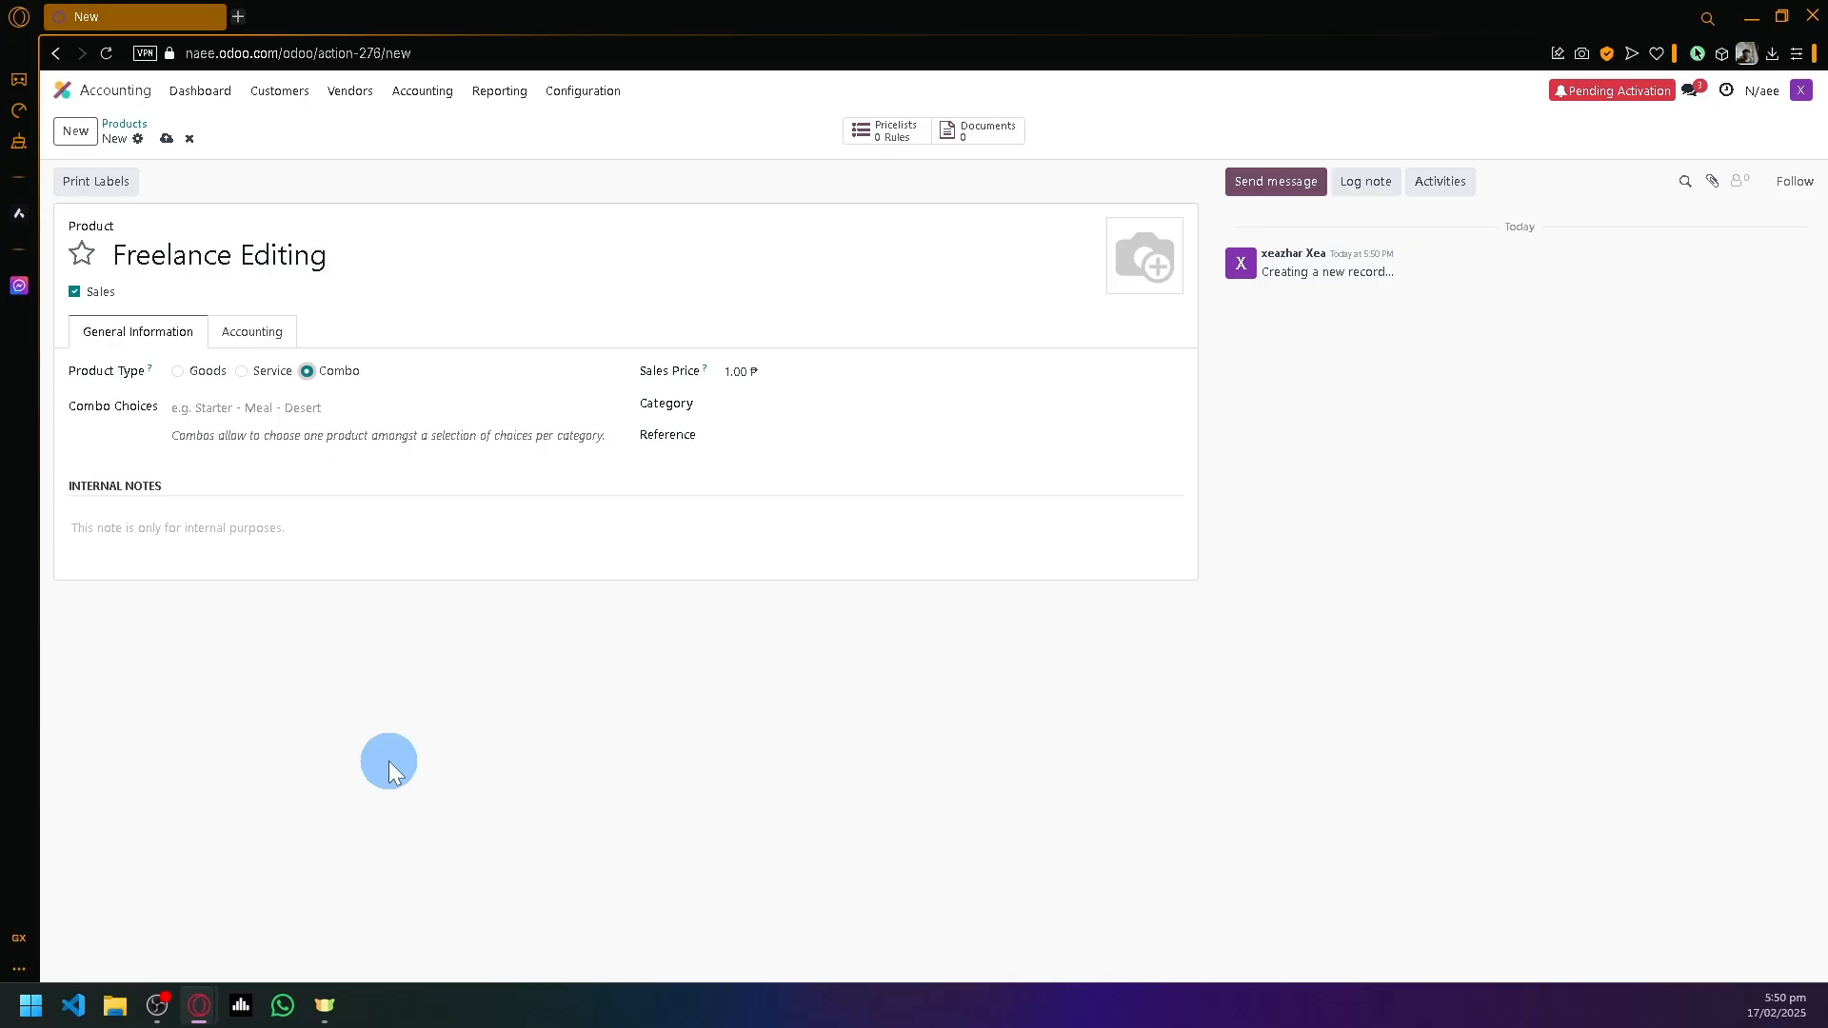
- Check the income and expense account options, leave both empty, and stay on the form after the error
{"action": "left_click", "coordinate": [244, 331]}
{"action": "left_click", "coordinate": [234, 428]}
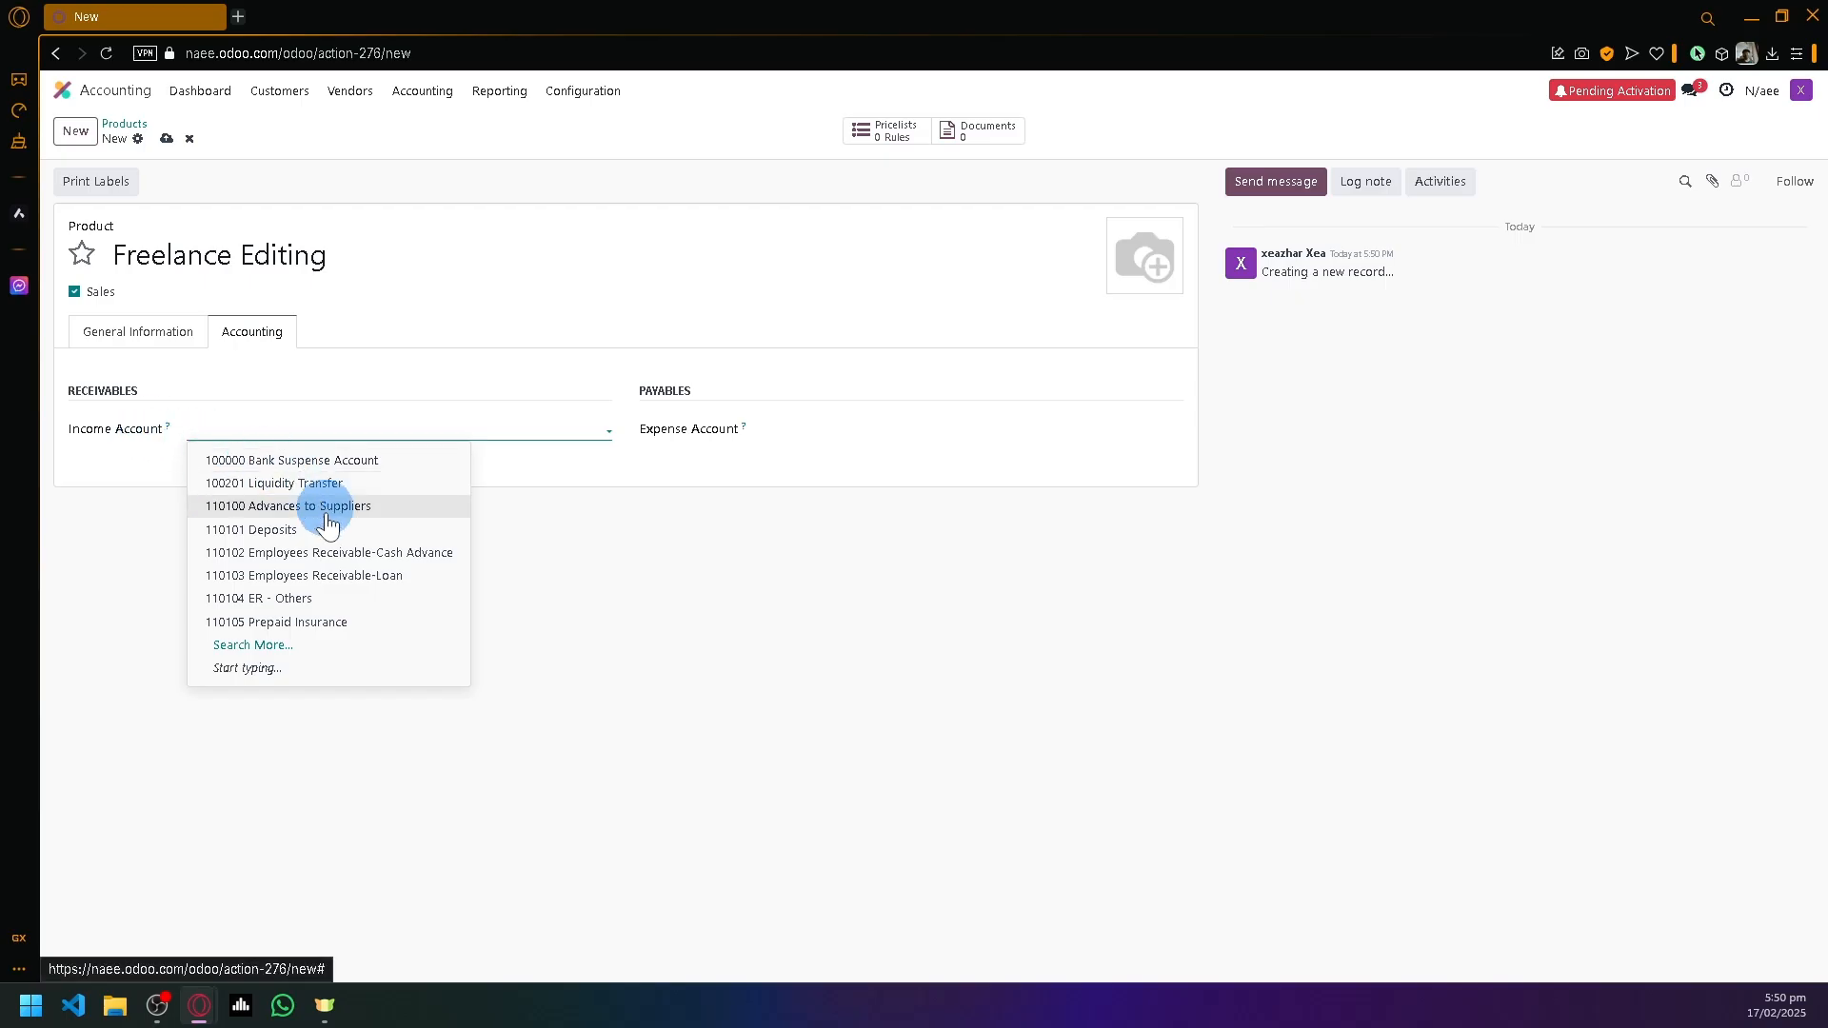
{"action": "left_click", "coordinate": [620, 611]}
{"action": "left_click", "coordinate": [692, 429]}
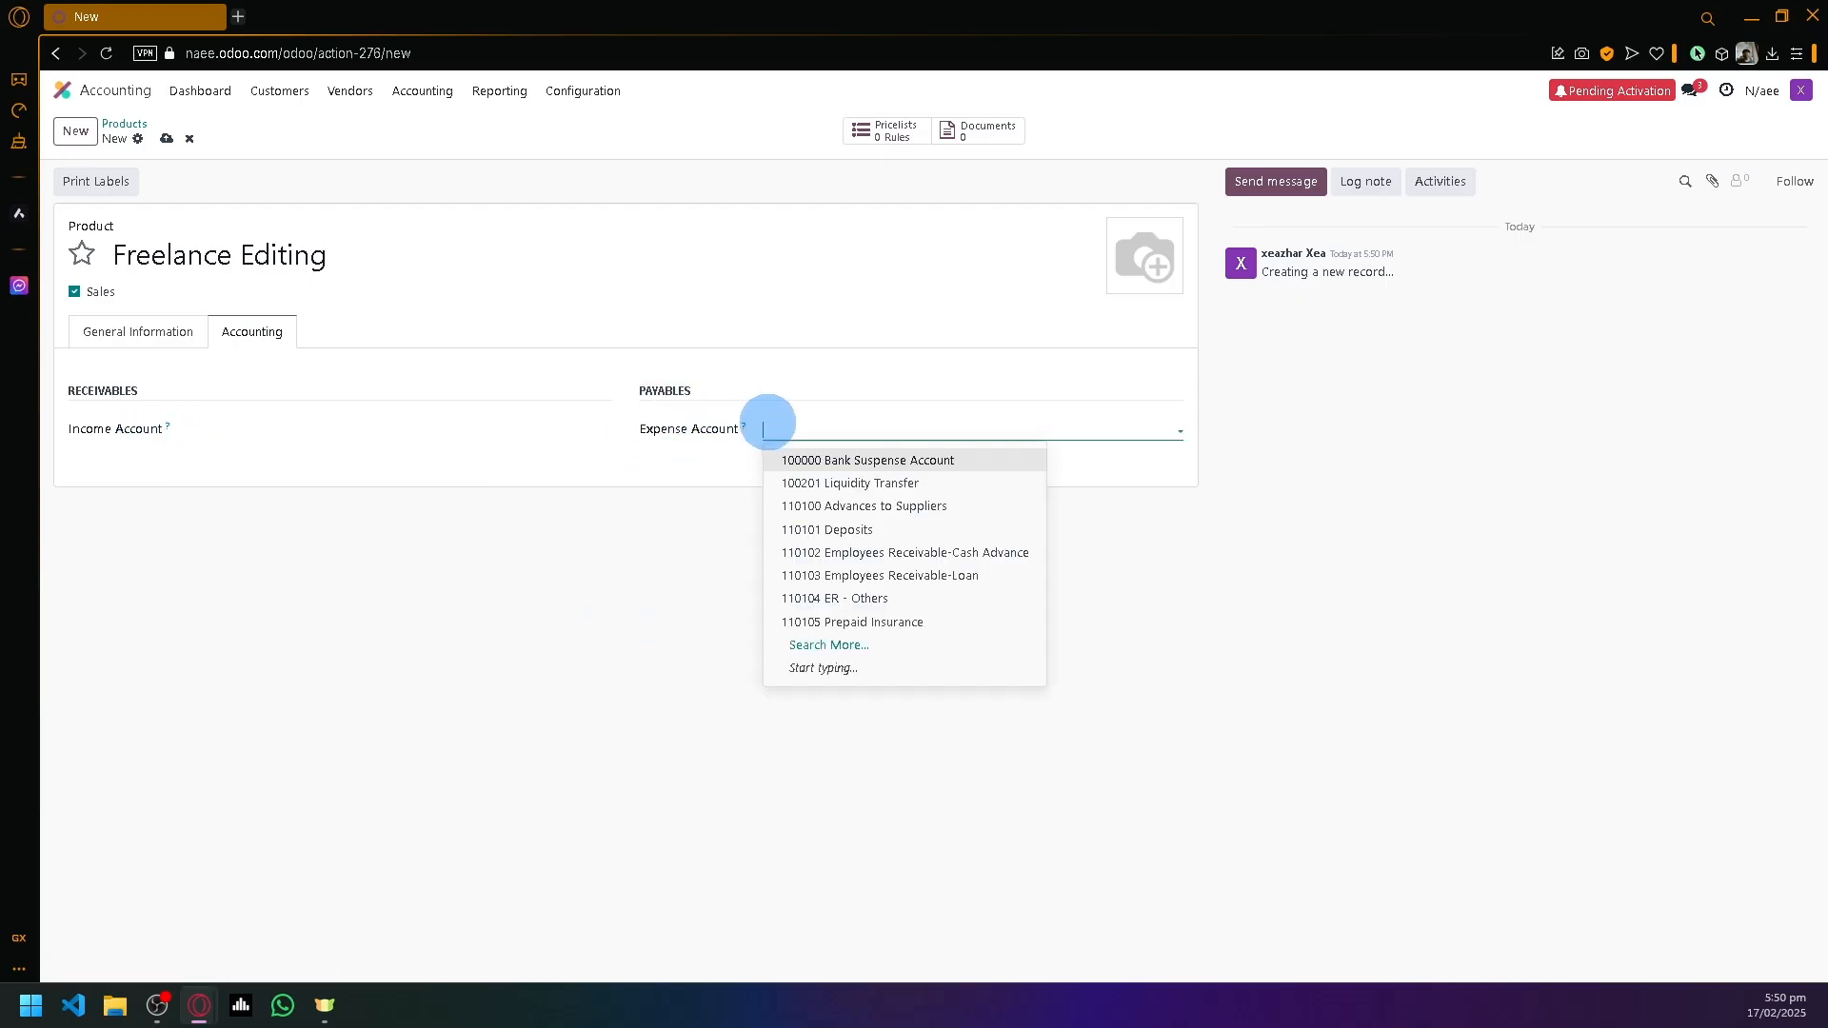
{"action": "left_click", "coordinate": [750, 402]}
{"action": "left_click", "coordinate": [804, 420]}
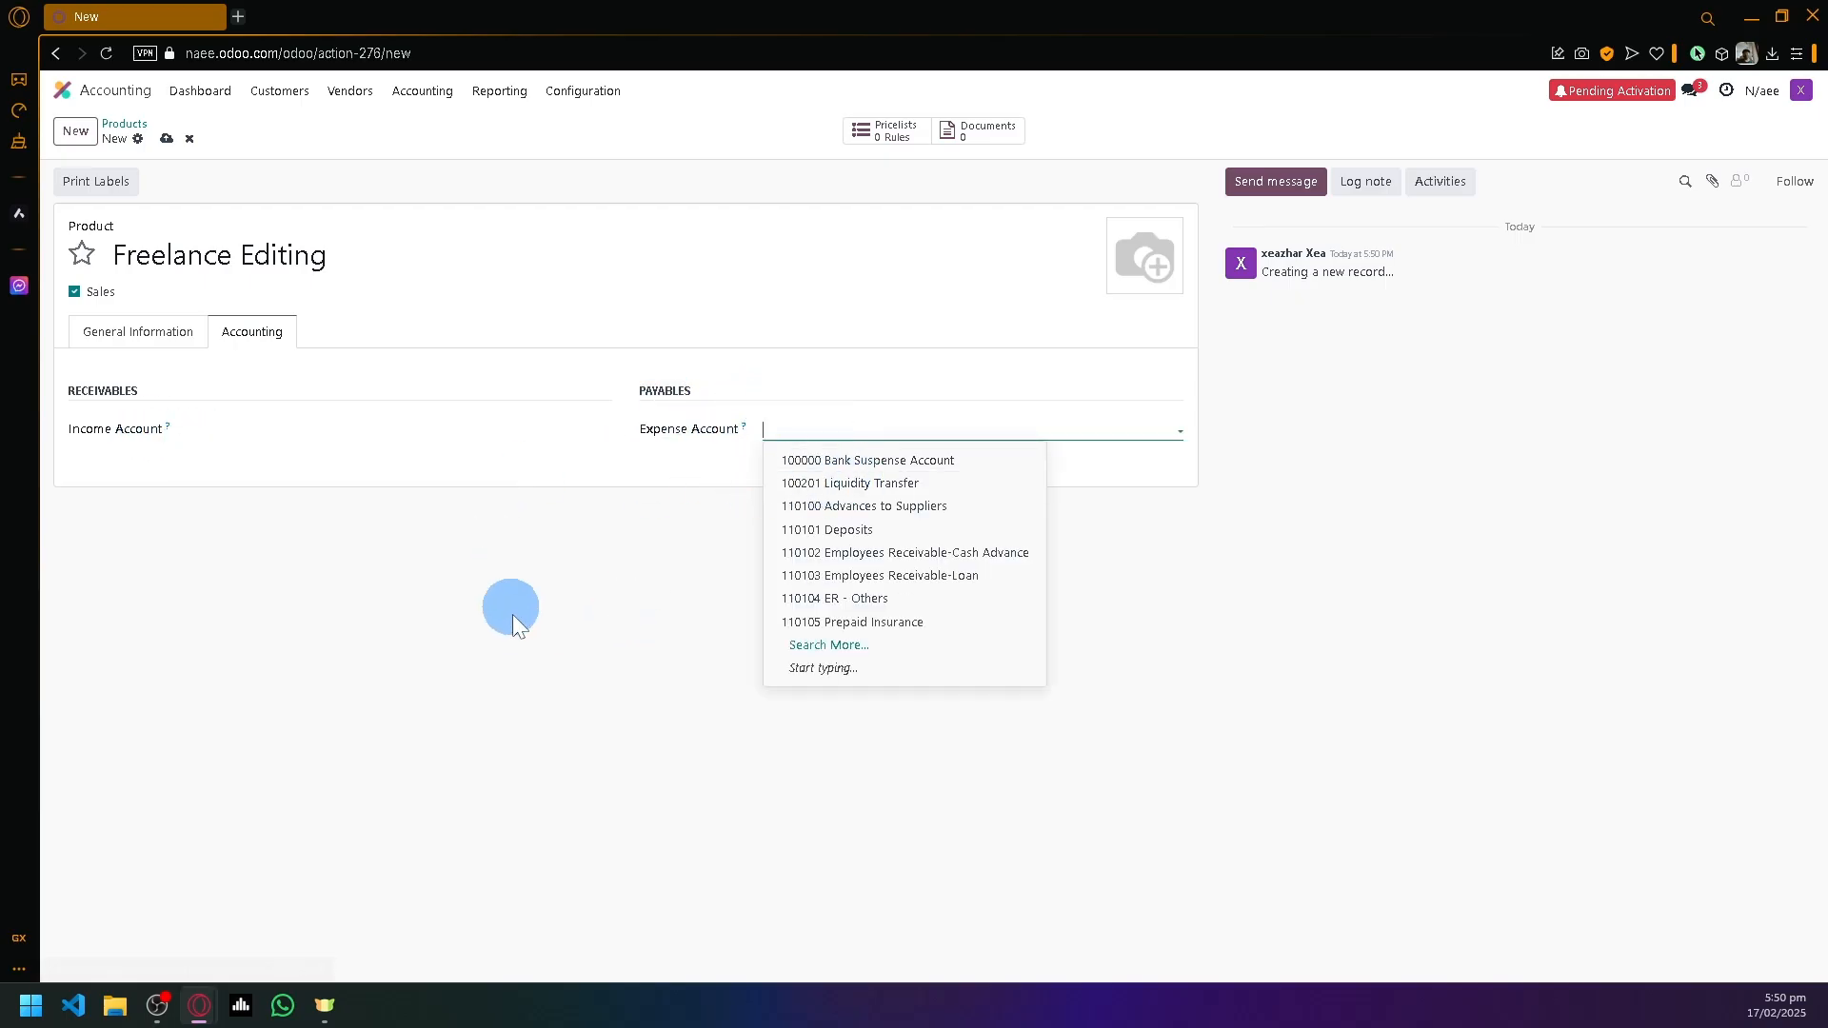
{"action": "left_click", "coordinate": [511, 609]}
{"action": "left_click", "coordinate": [123, 123]}
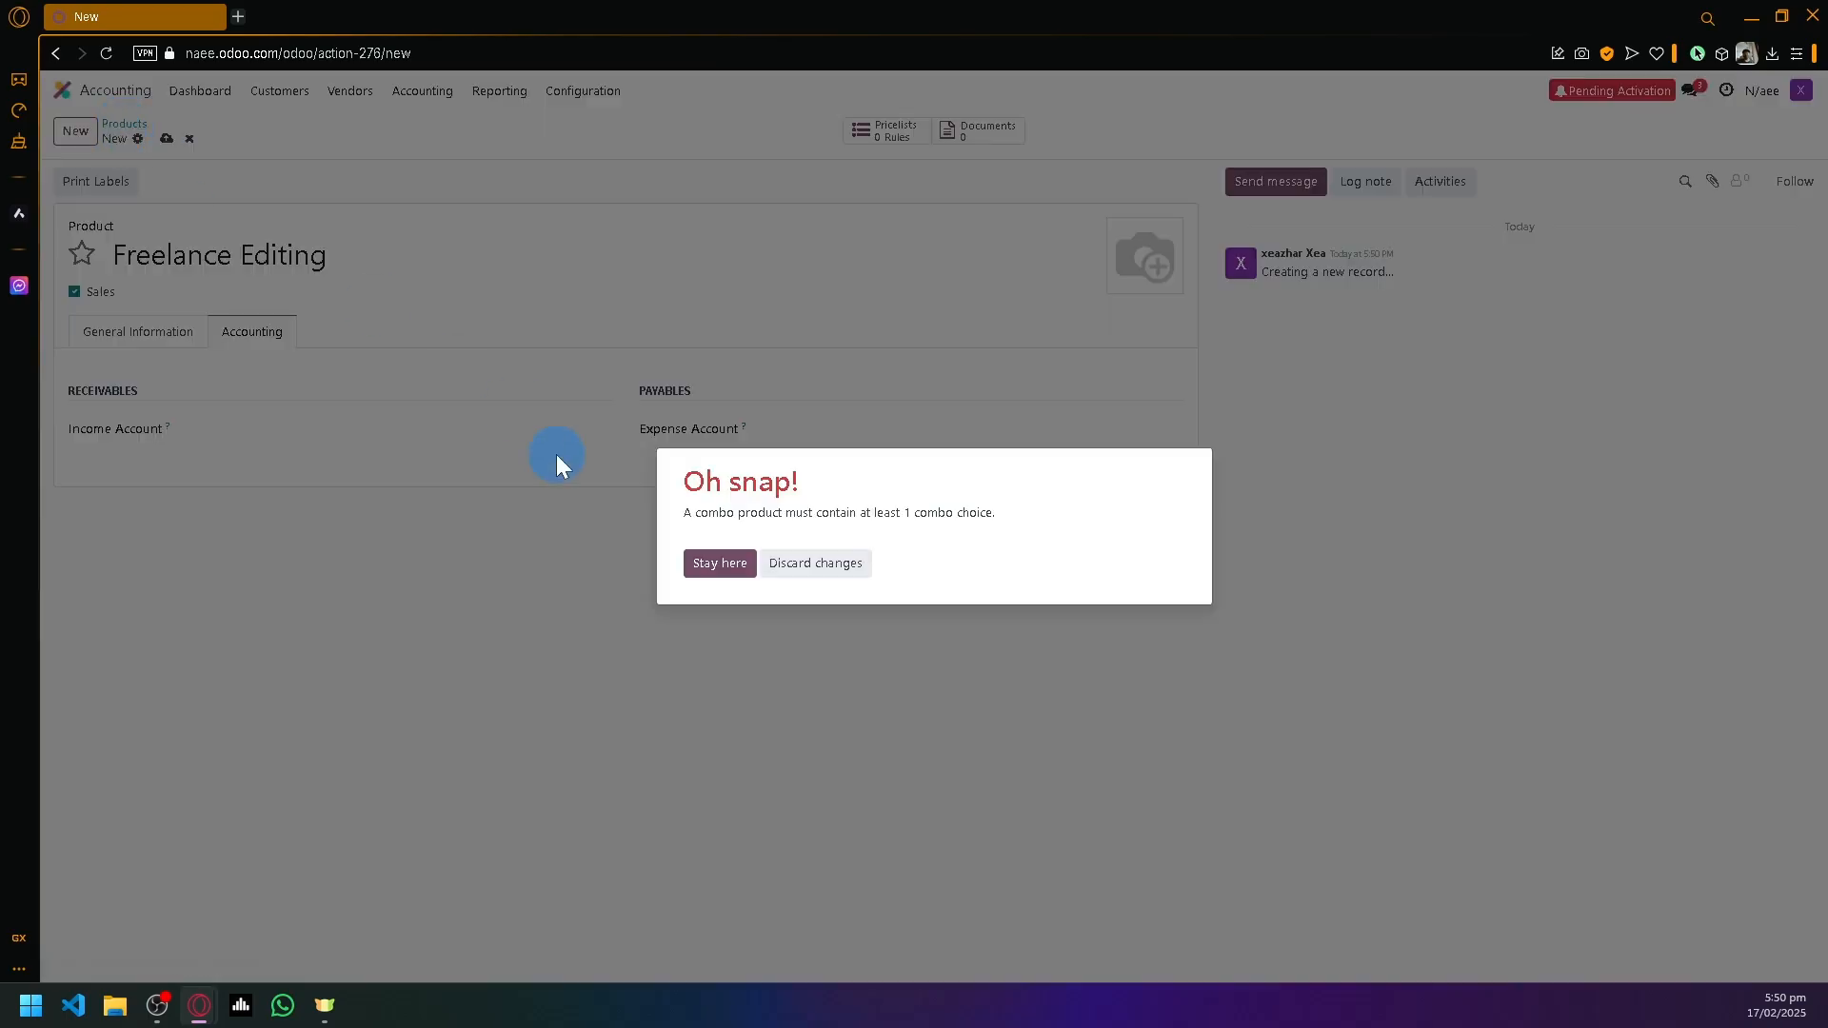
{"action": "left_click", "coordinate": [729, 567]}
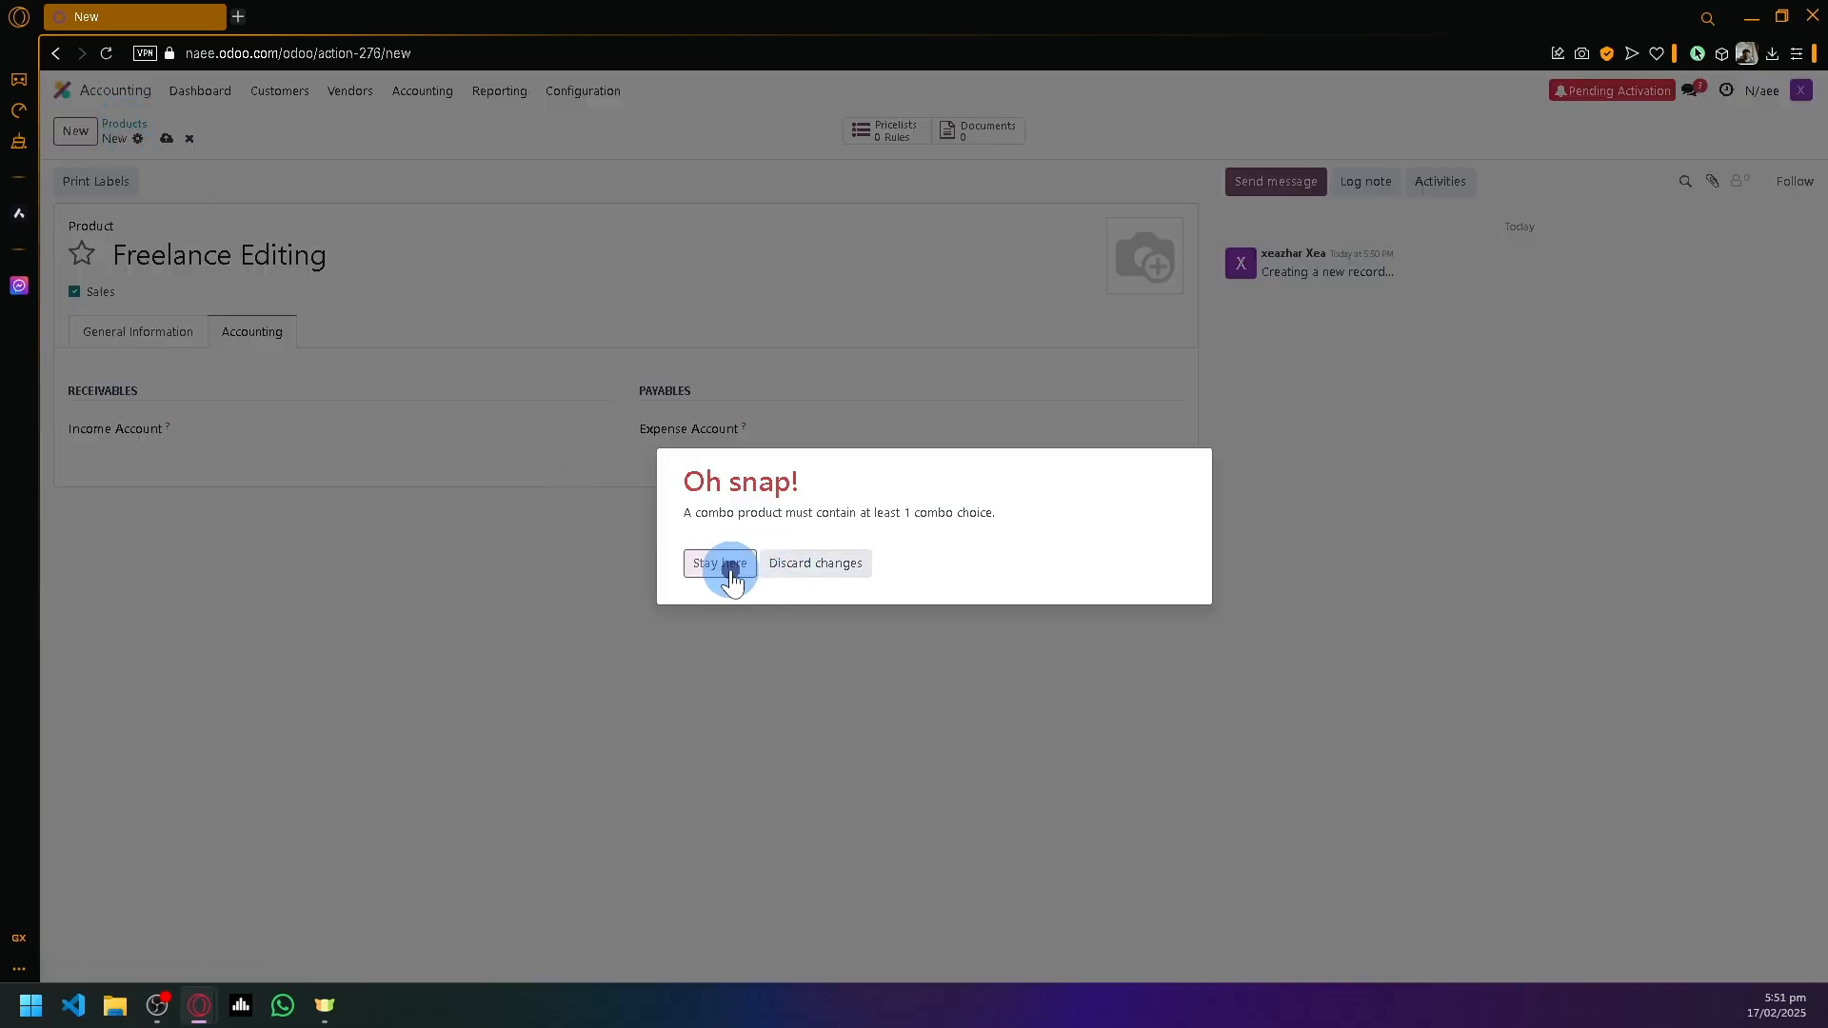
{"action": "left_click", "coordinate": [142, 330]}
- Make Freelance Editing a Service product with Sales Price and Cost of 100.00
{"action": "left_click", "coordinate": [241, 373]}
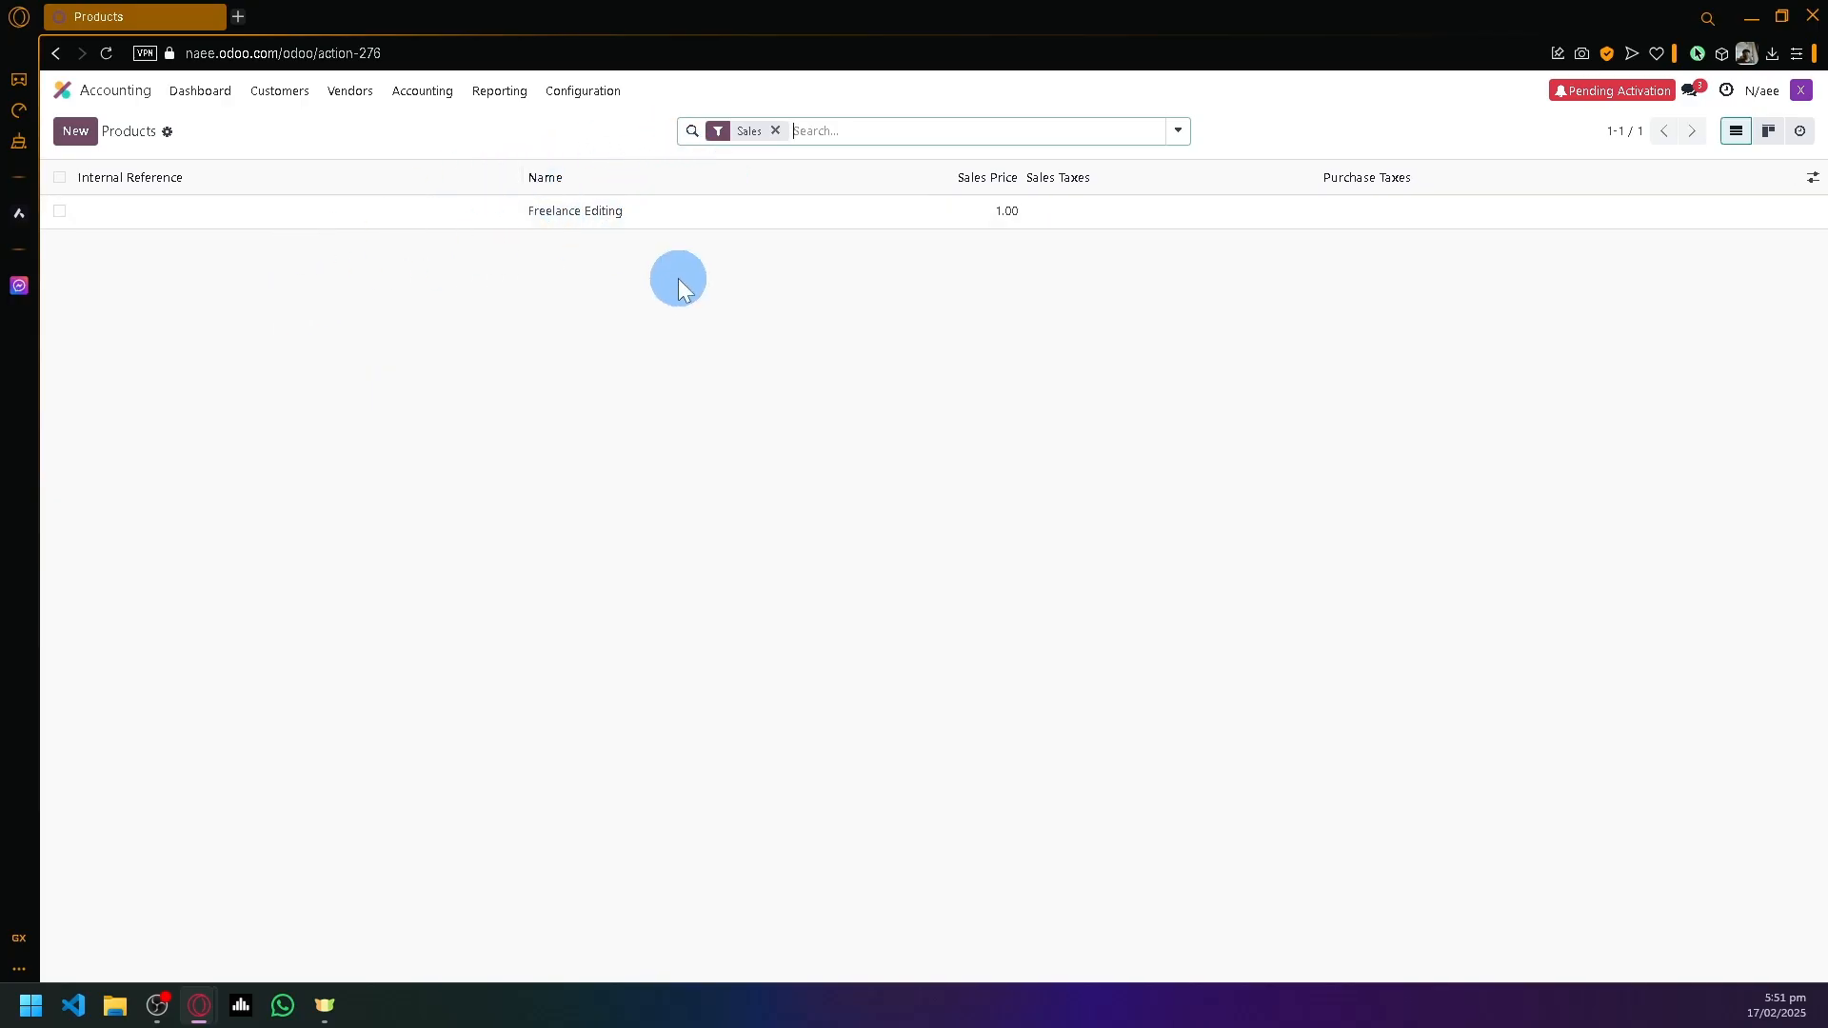
{"action": "left_click", "coordinate": [1007, 210]}
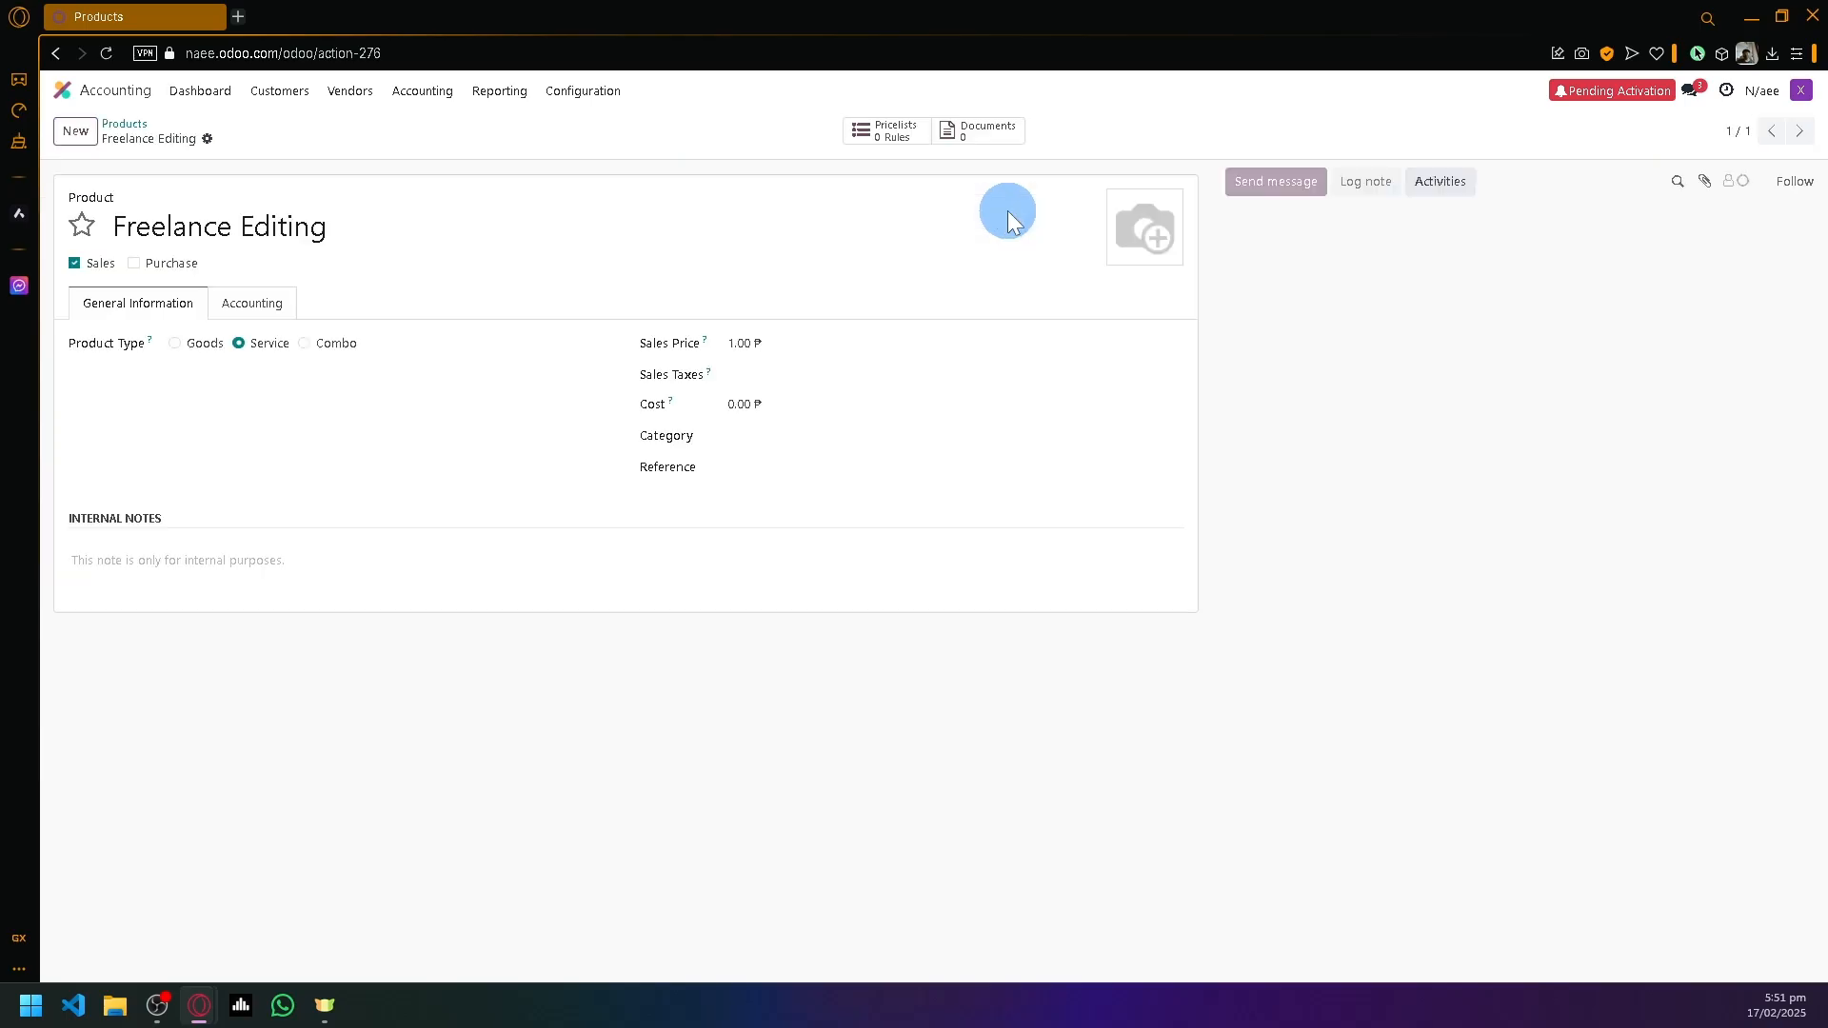
{"action": "left_click", "coordinate": [742, 343]}
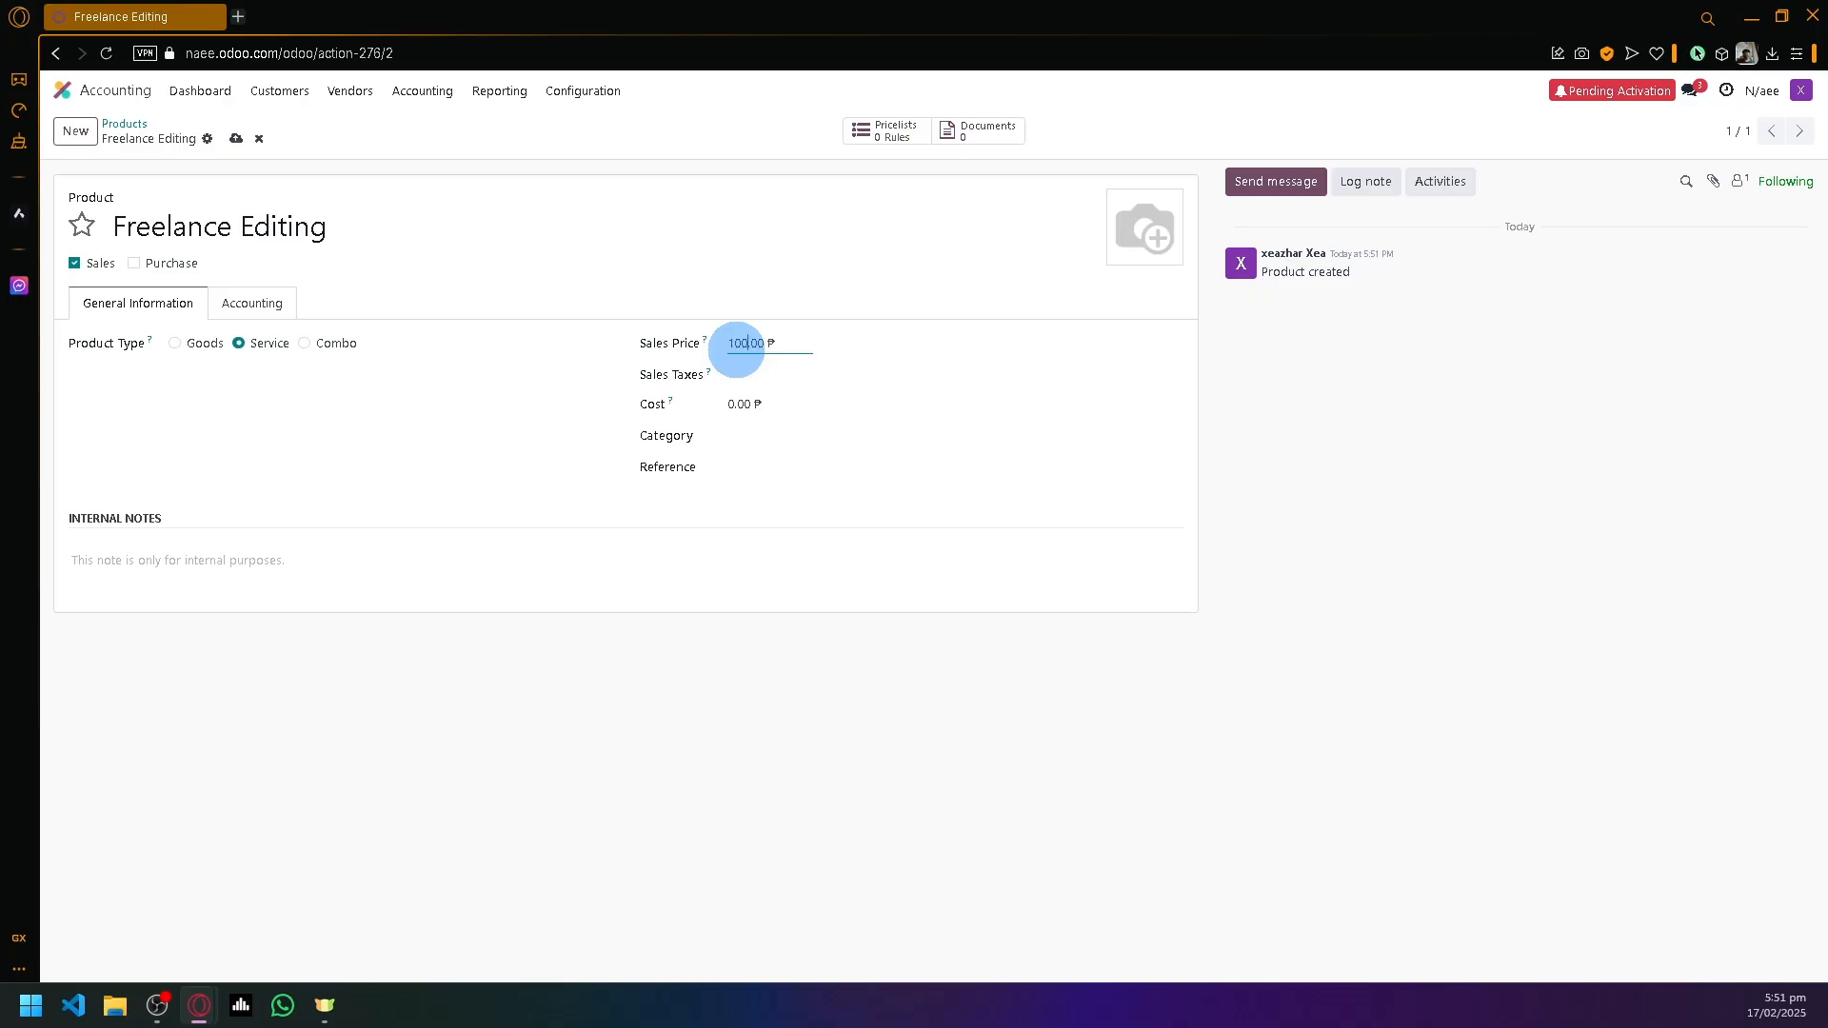
{"action": "type", "text": "100"}
{"action": "left_click", "coordinate": [739, 405]}
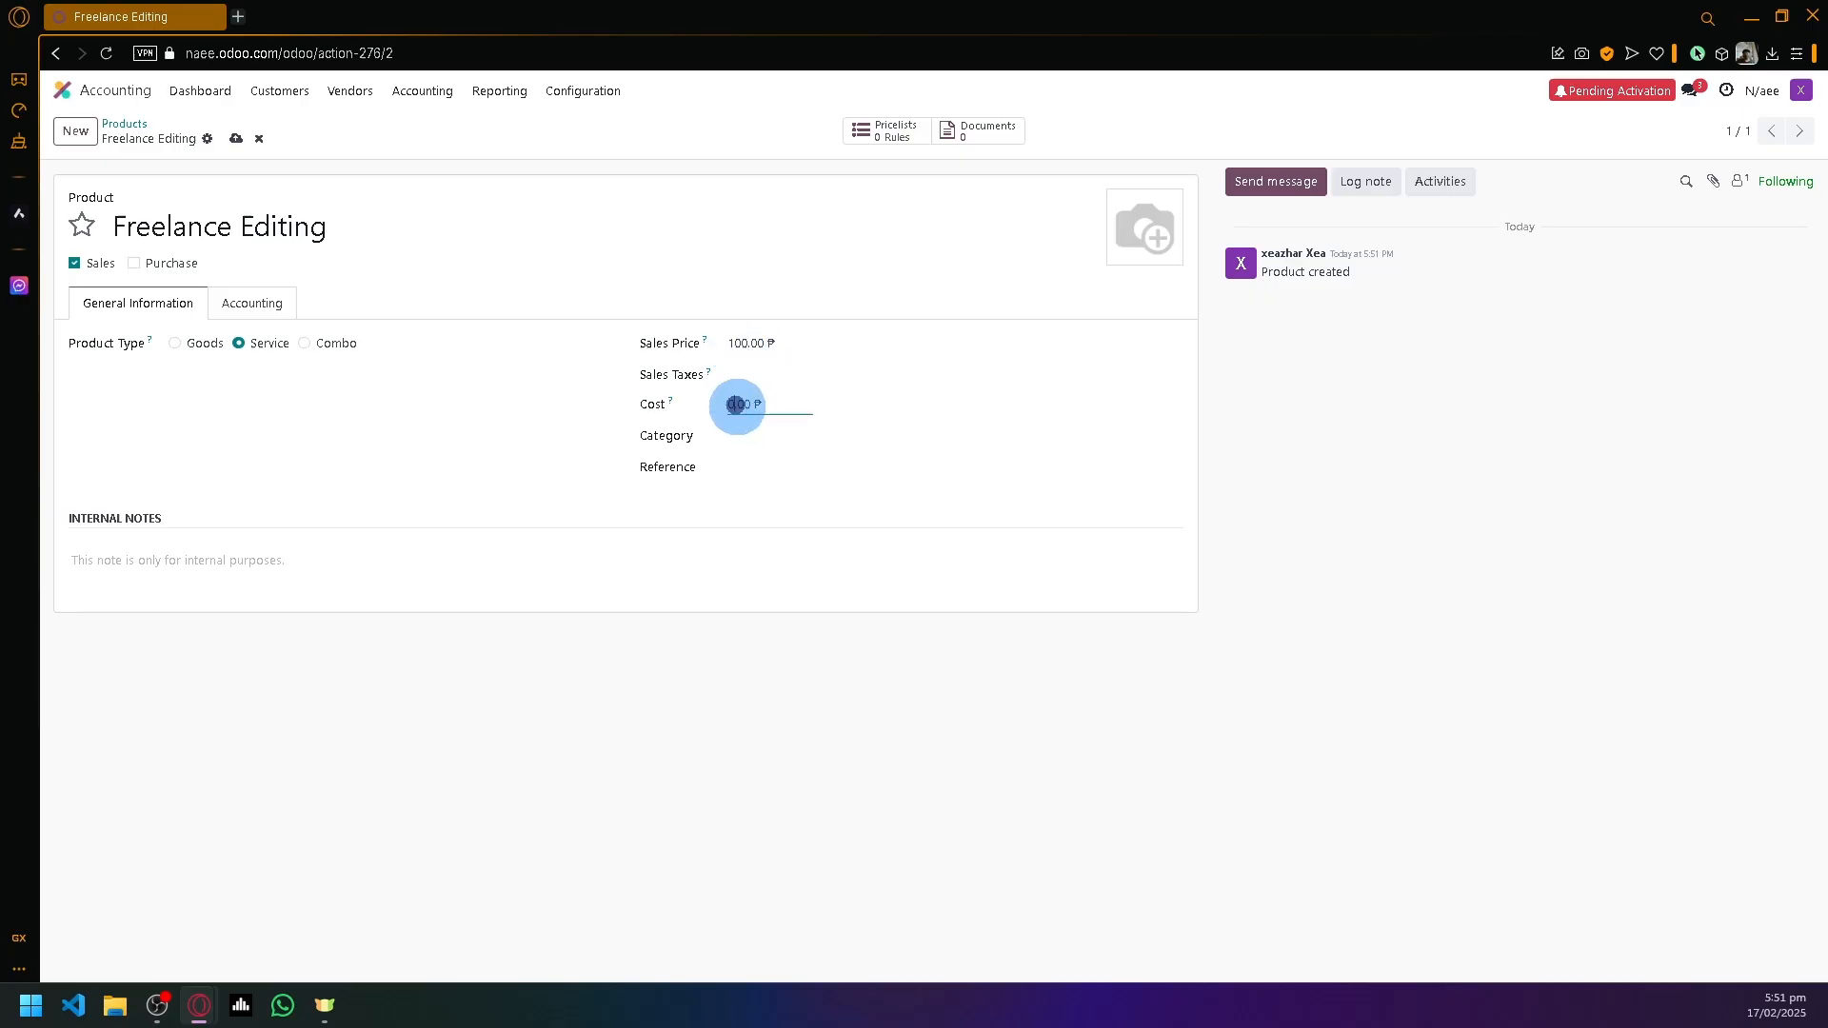
{"action": "left_click", "coordinate": [729, 404]}
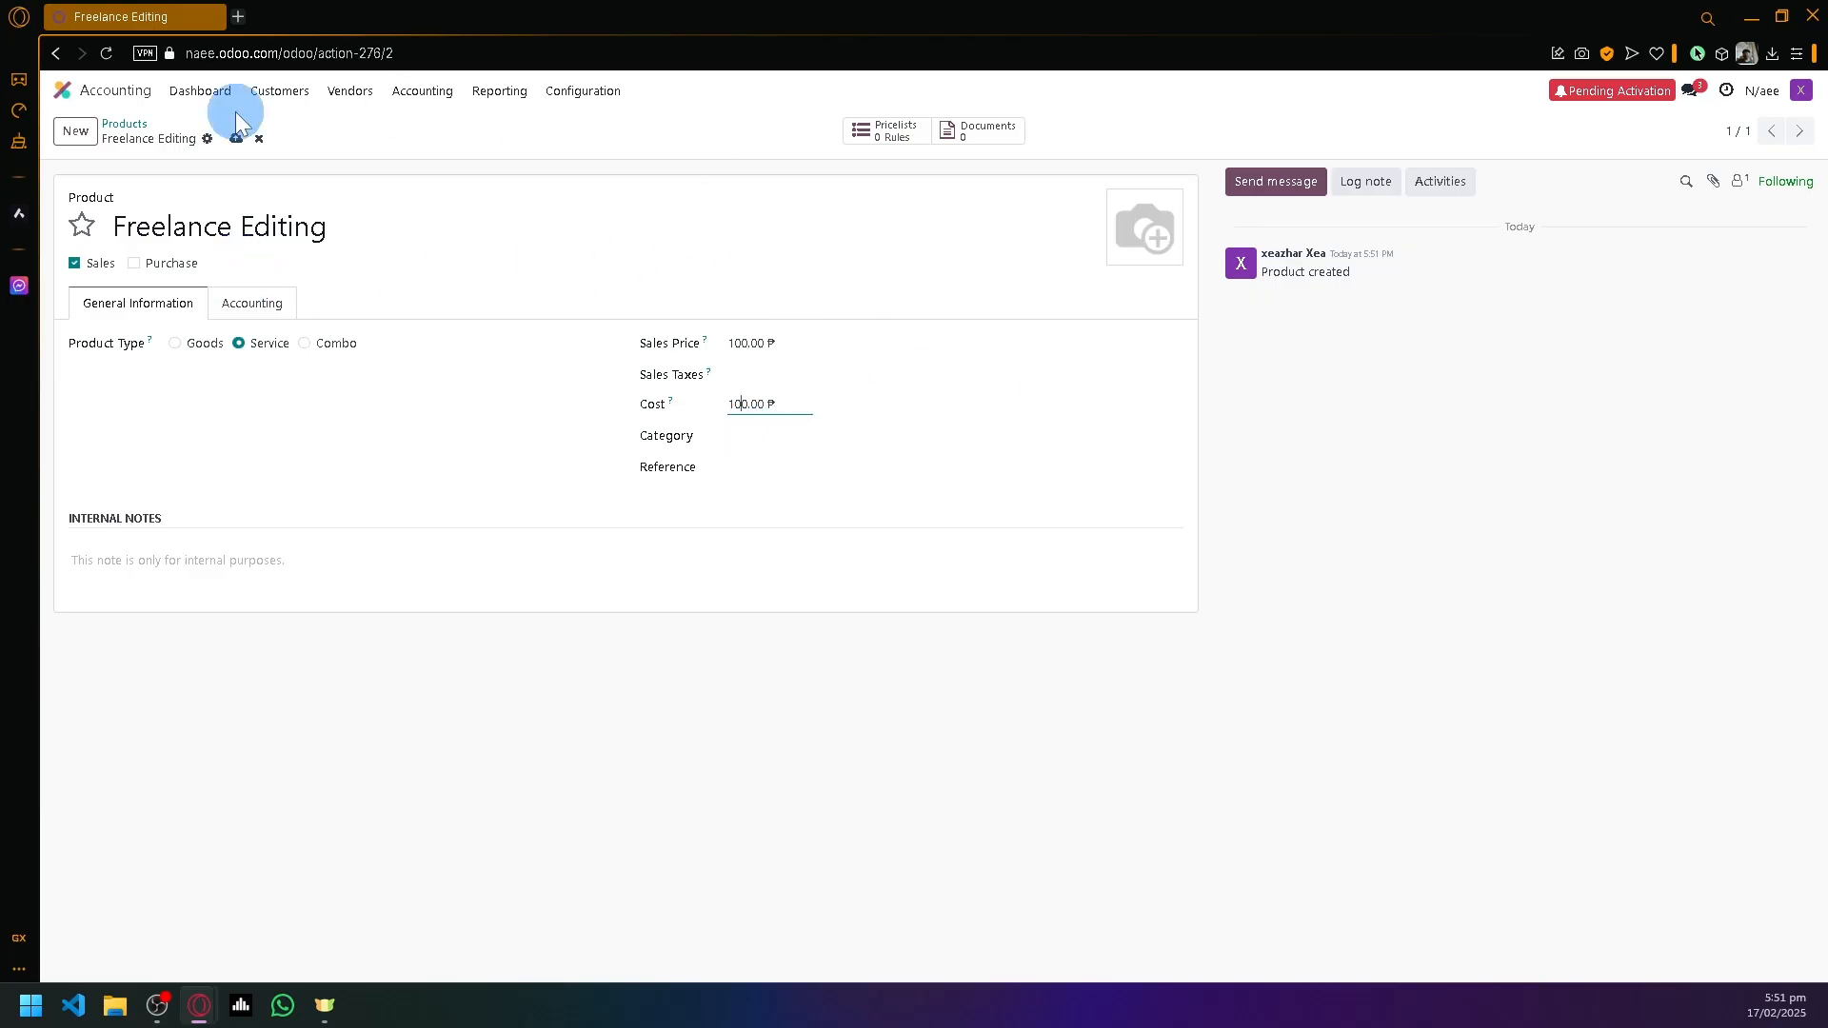
{"action": "left_click", "coordinate": [125, 136]}
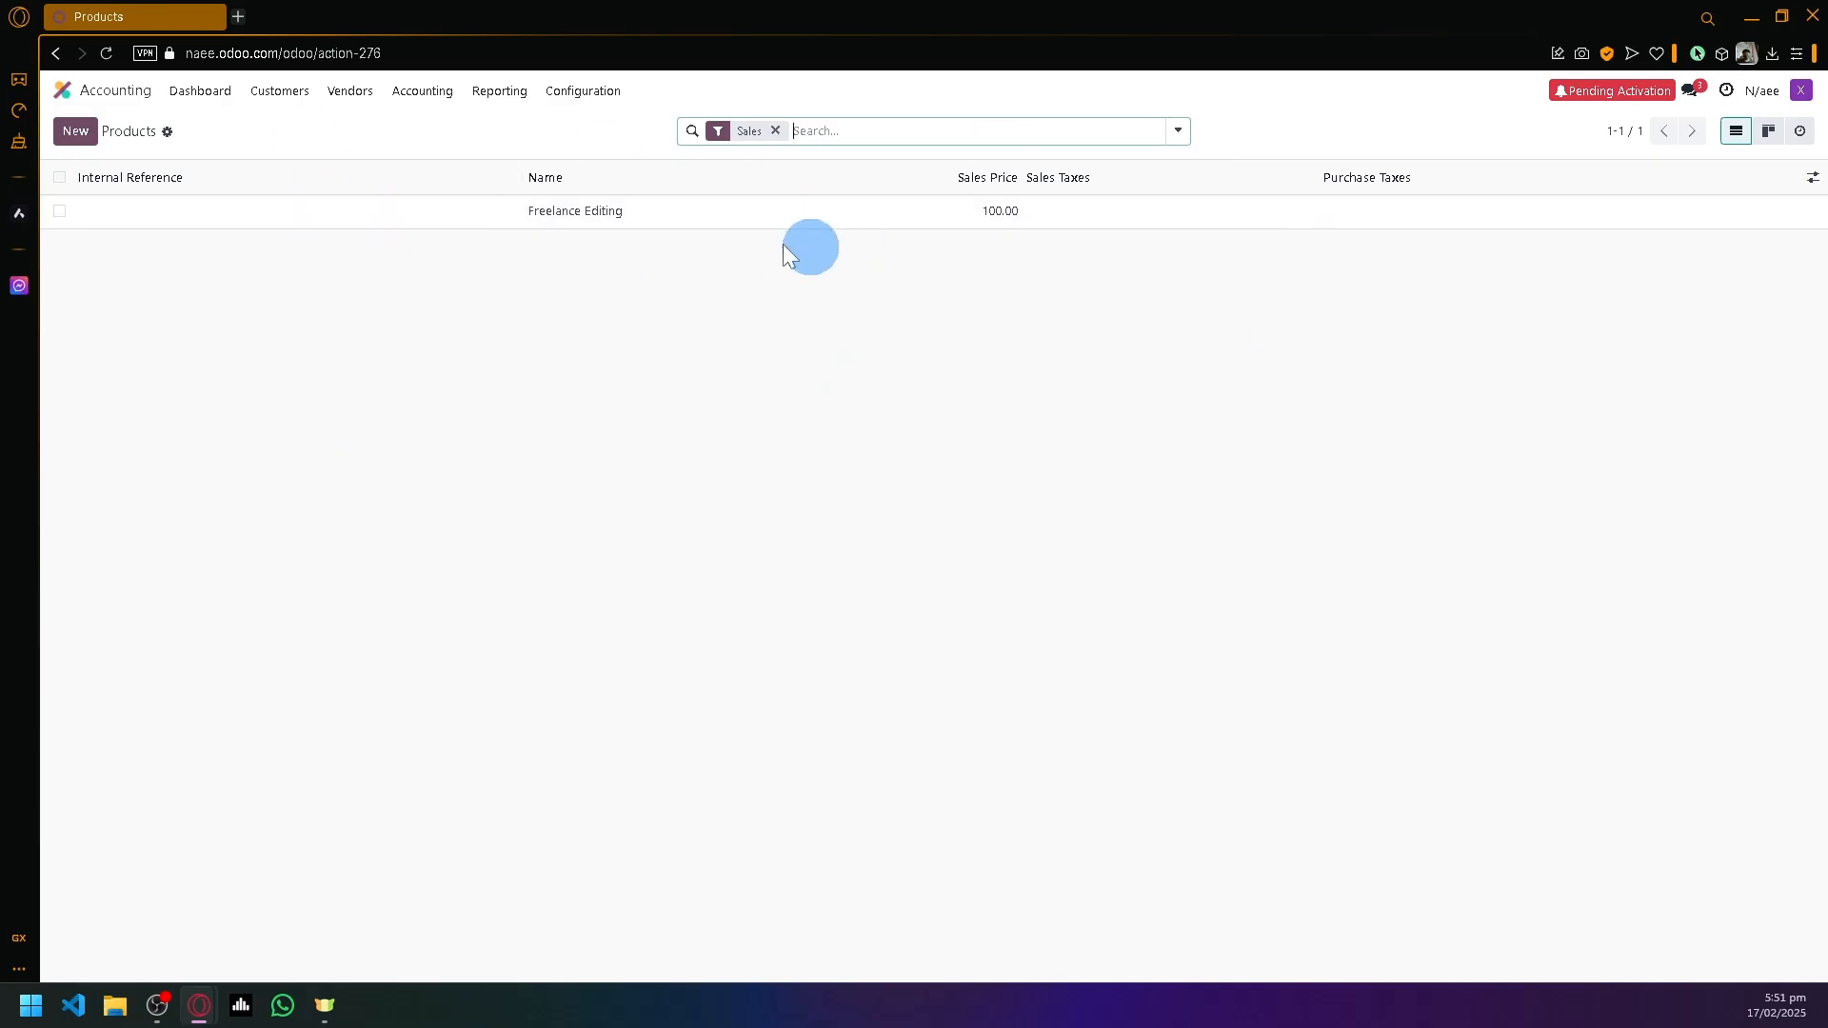
{"action": "left_click", "coordinate": [276, 92]}
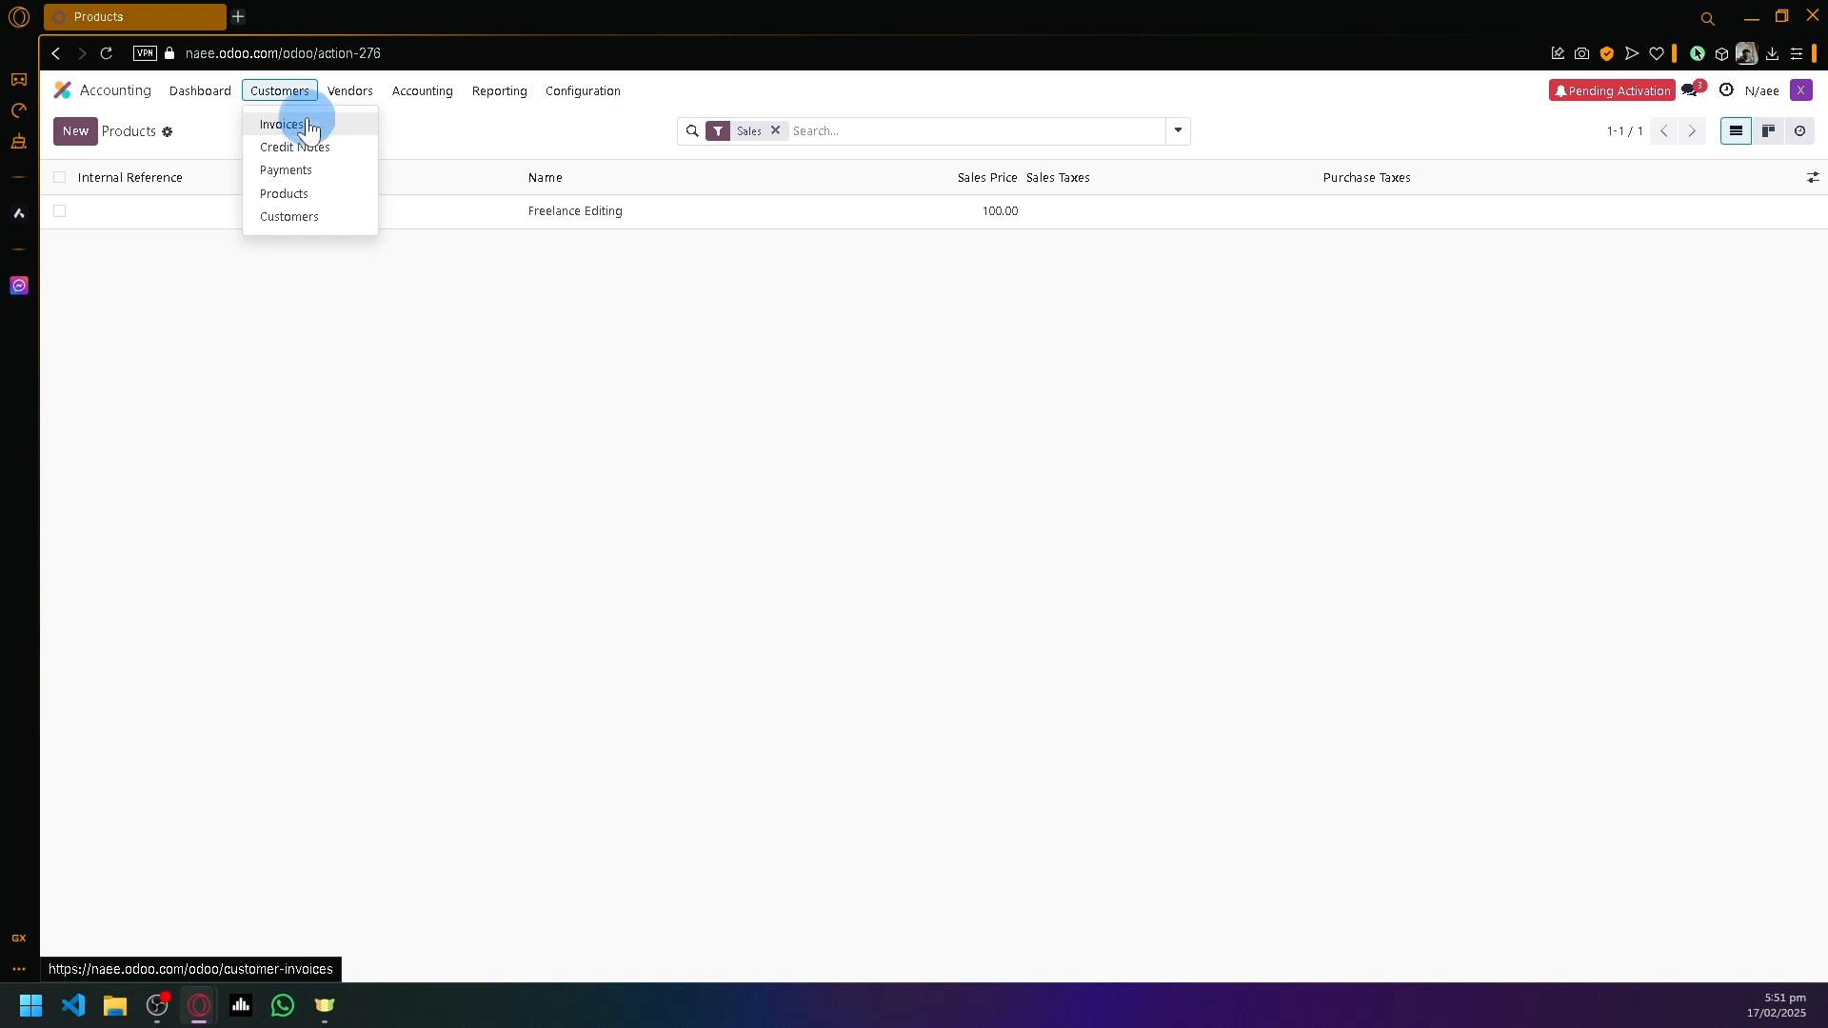
- Go to Customers > Invoices and create a new draft invoice, INV/2025/00001
{"action": "left_click", "coordinate": [303, 122]}
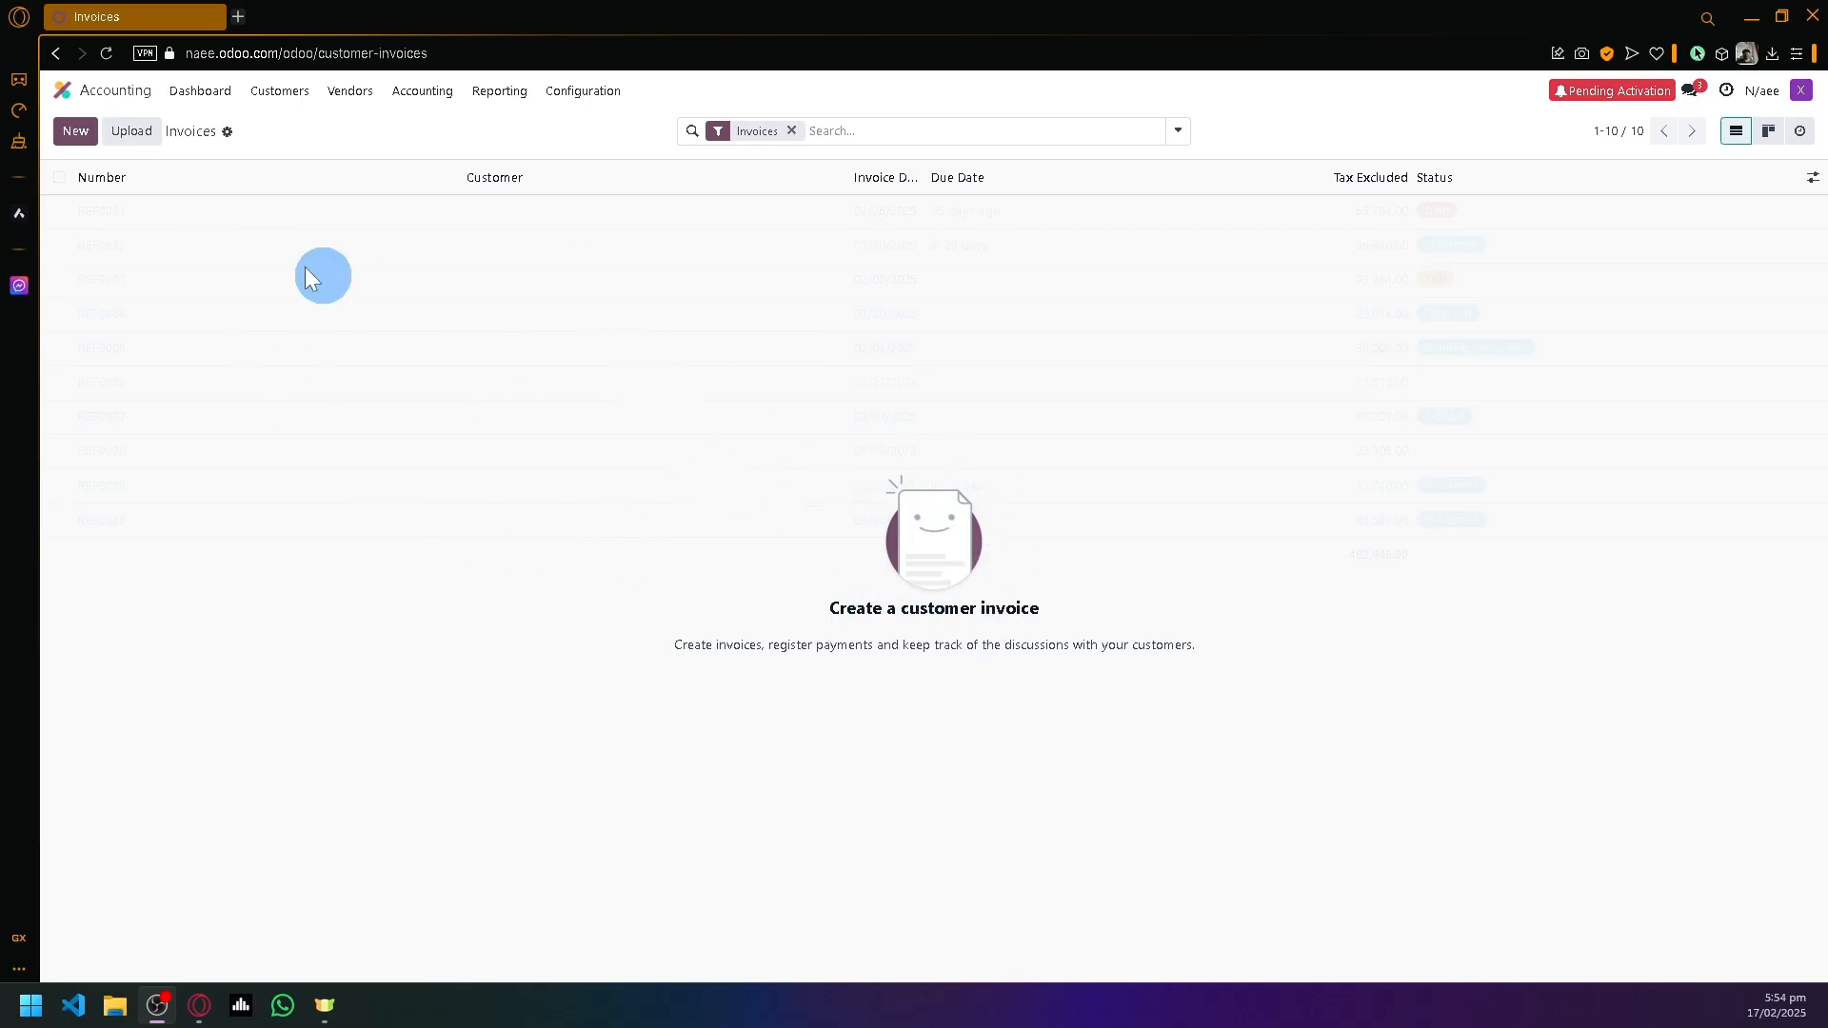
{"action": "left_click", "coordinate": [75, 131]}
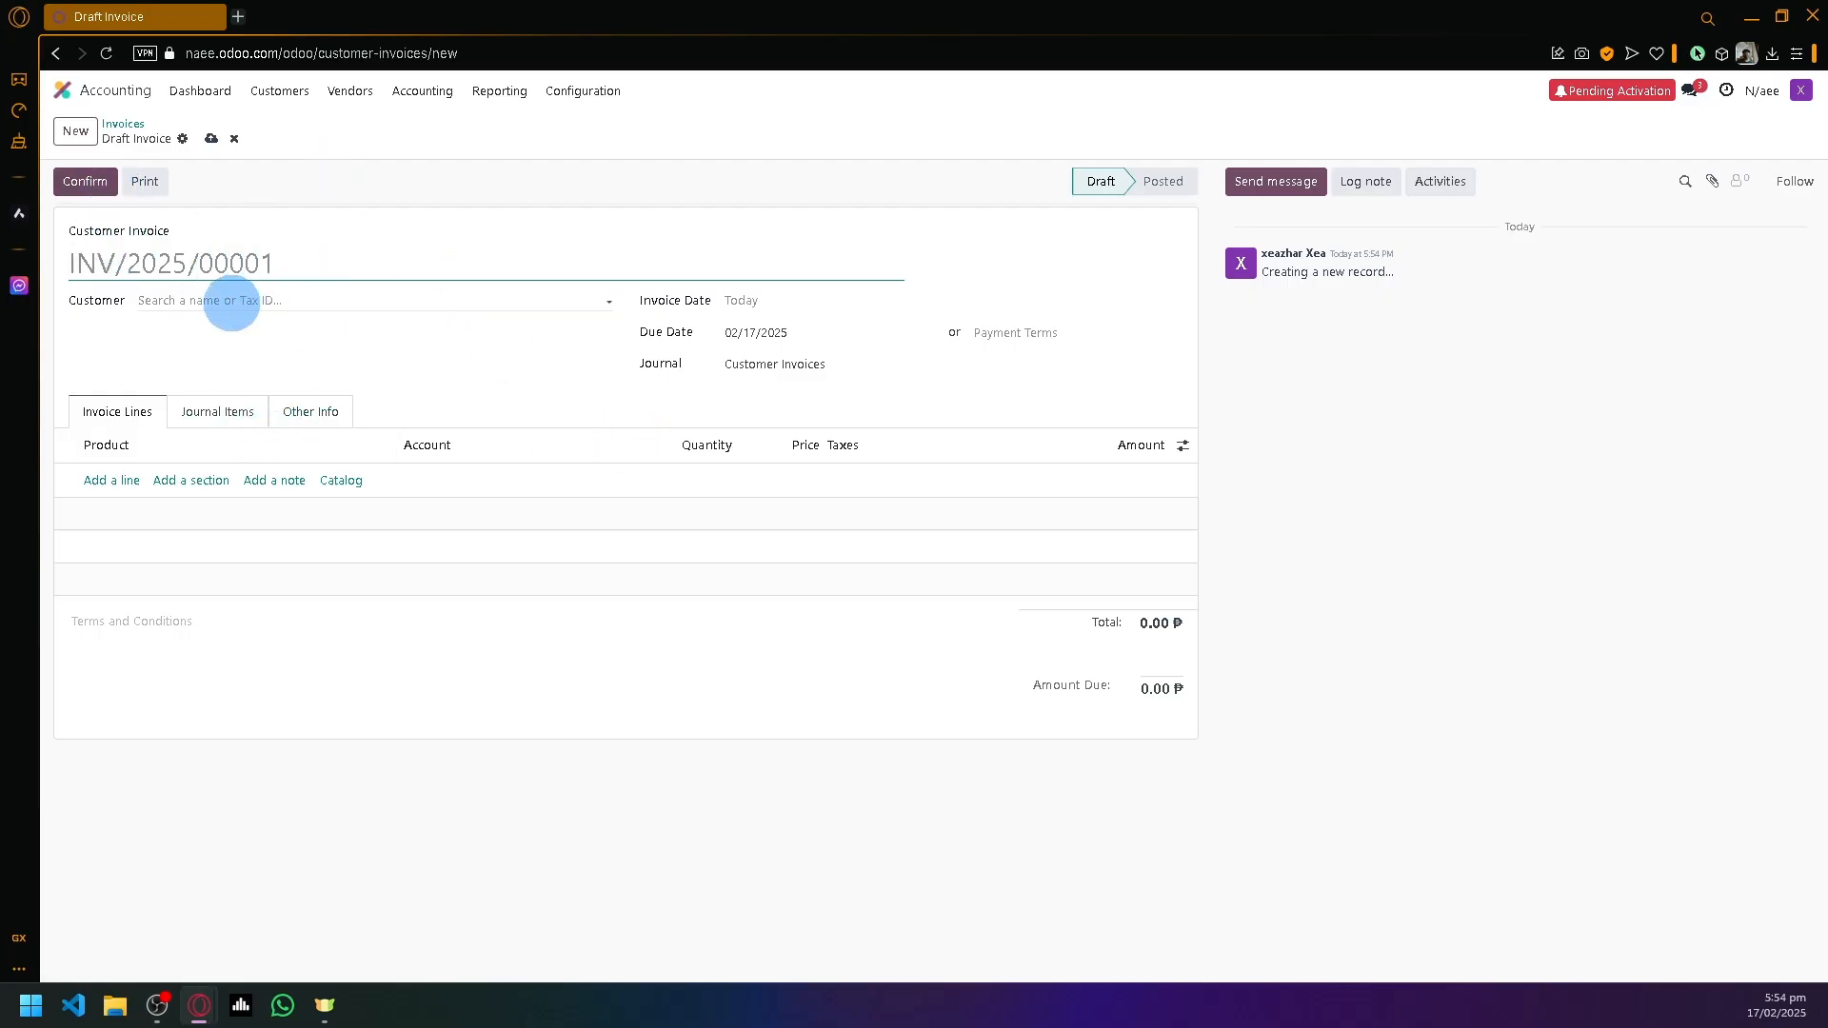
- Choose the new customer for the invoice and keep today's invoice date
{"action": "left_click", "coordinate": [175, 299]}
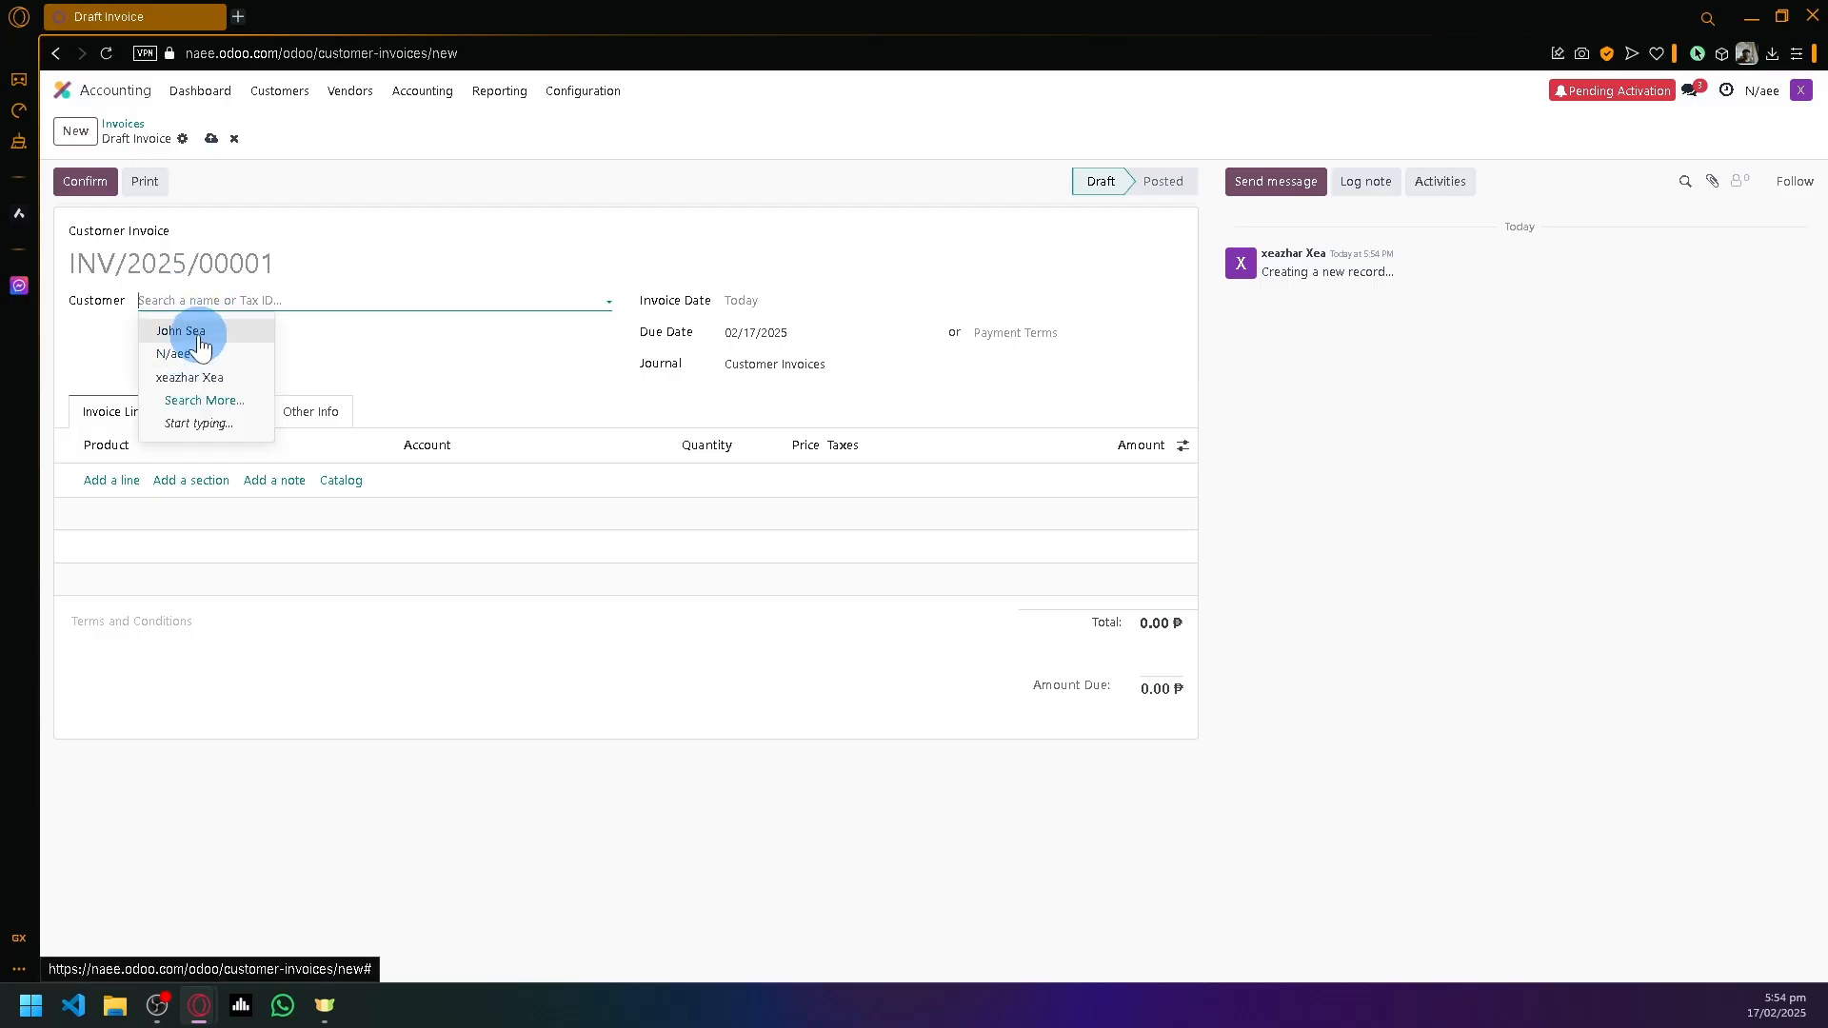
{"action": "left_click", "coordinate": [199, 333]}
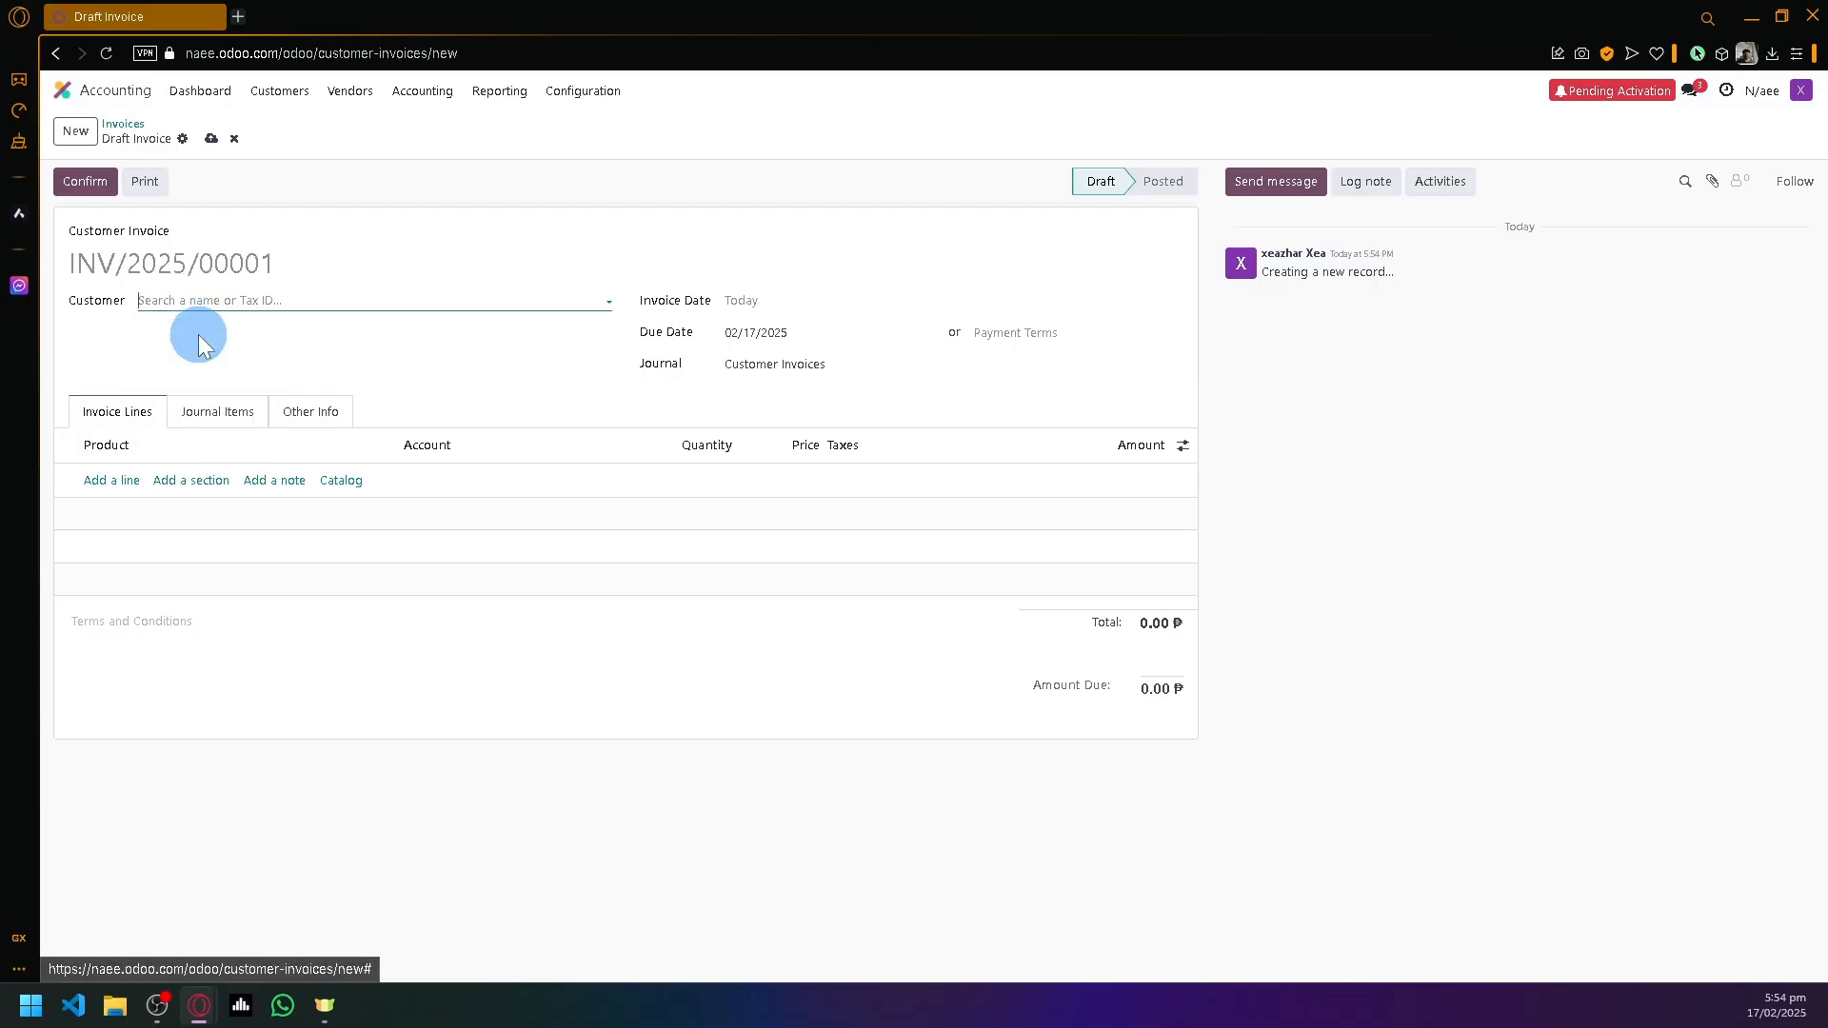
{"action": "left_click", "coordinate": [845, 305]}
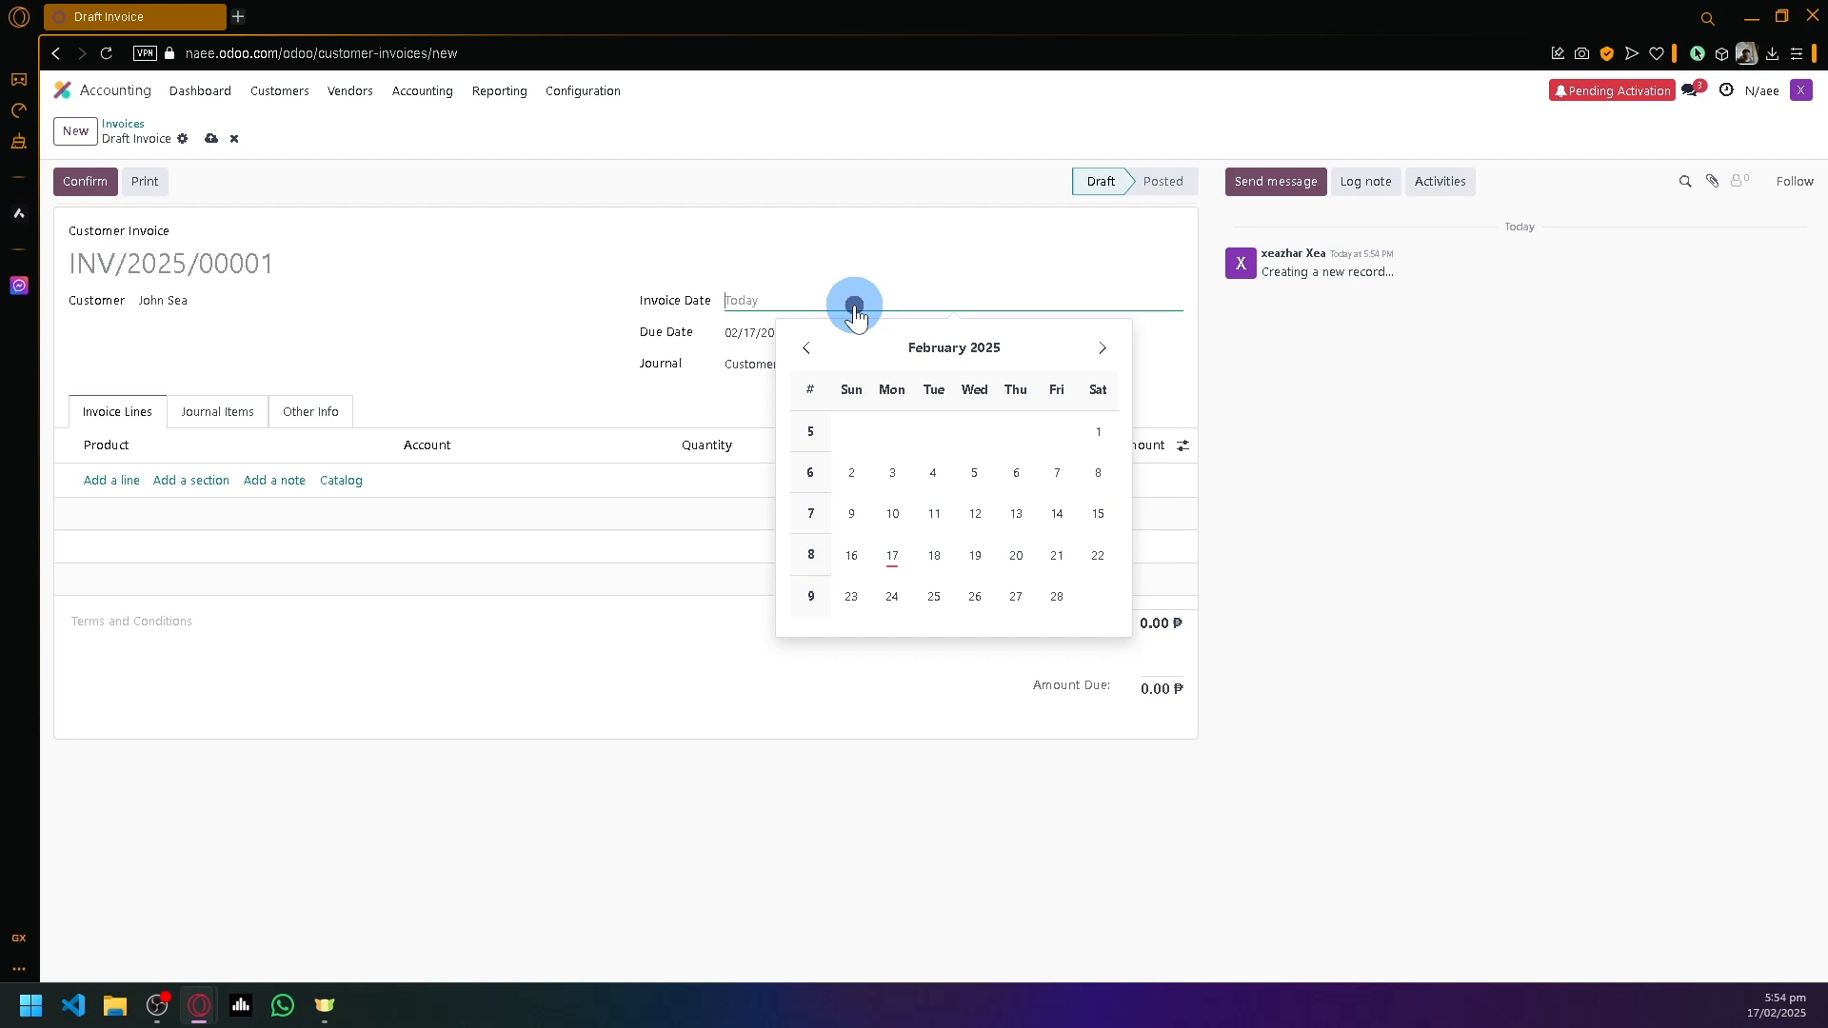
{"action": "left_click", "coordinate": [609, 345]}
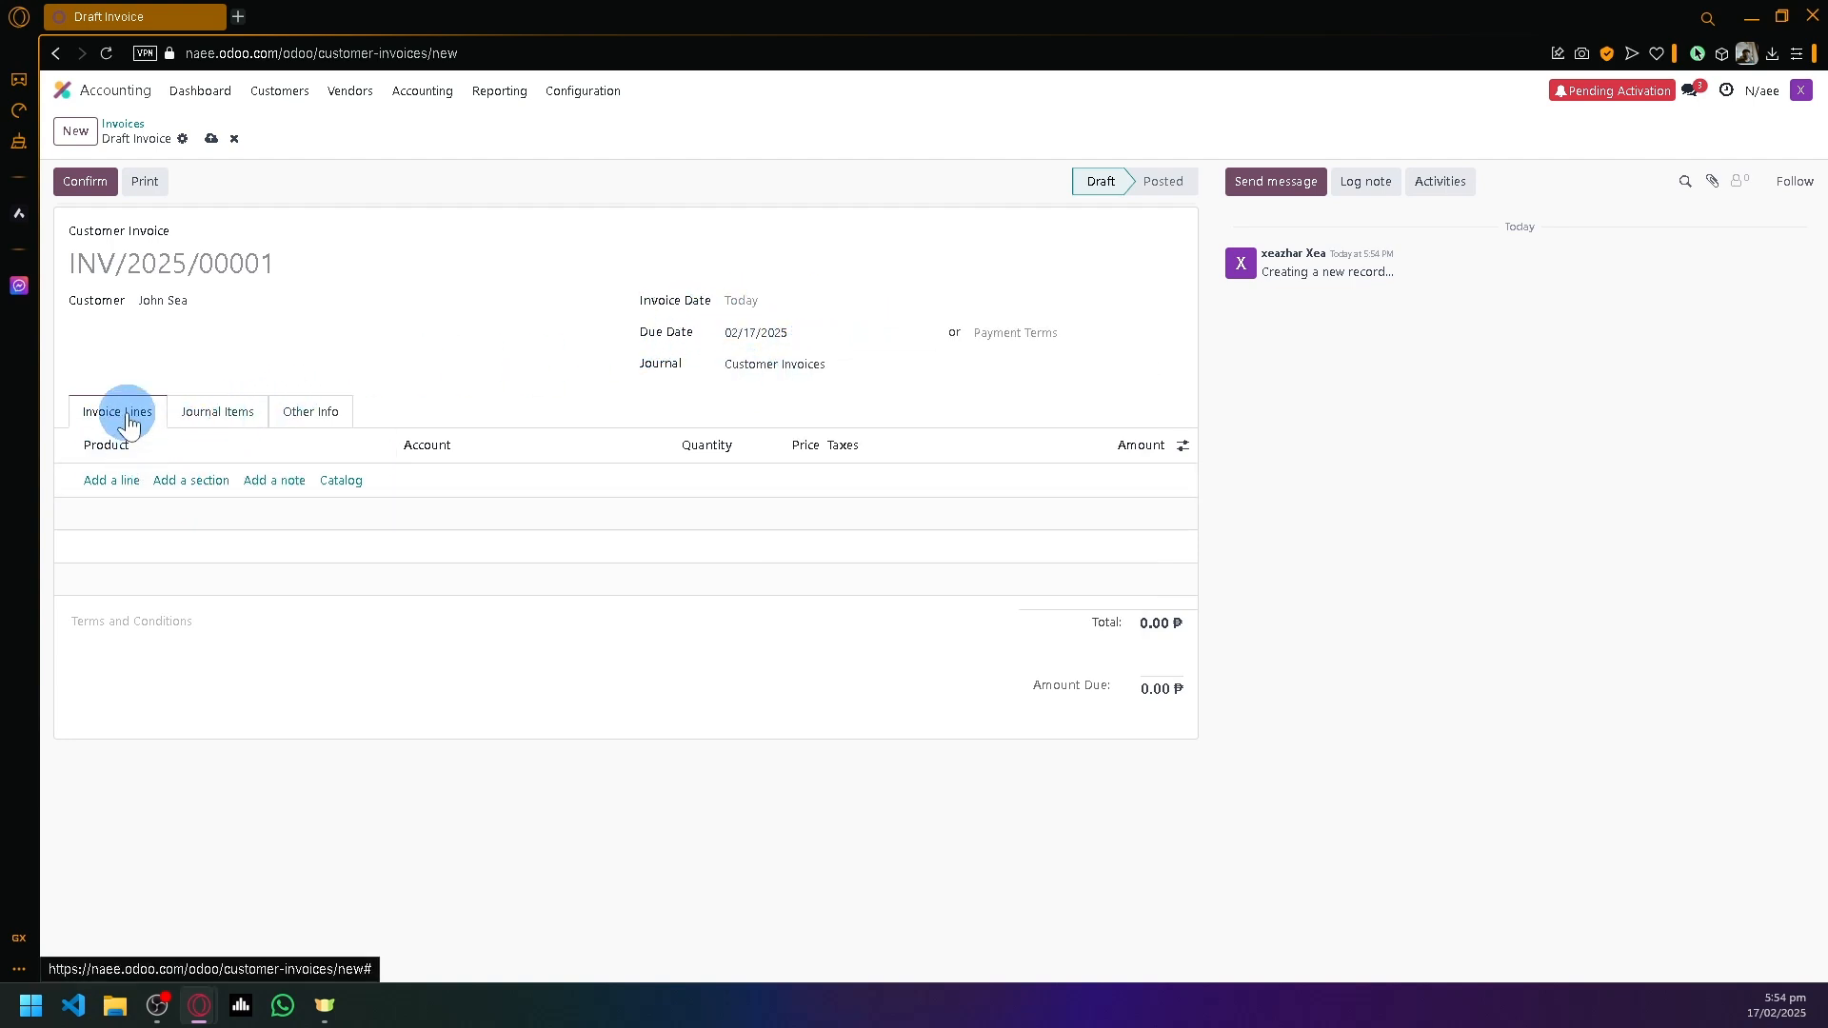
- Add a Freelance Editing line on 100000 Bank Suspense Account with quantity 5
{"action": "left_click", "coordinate": [120, 494]}
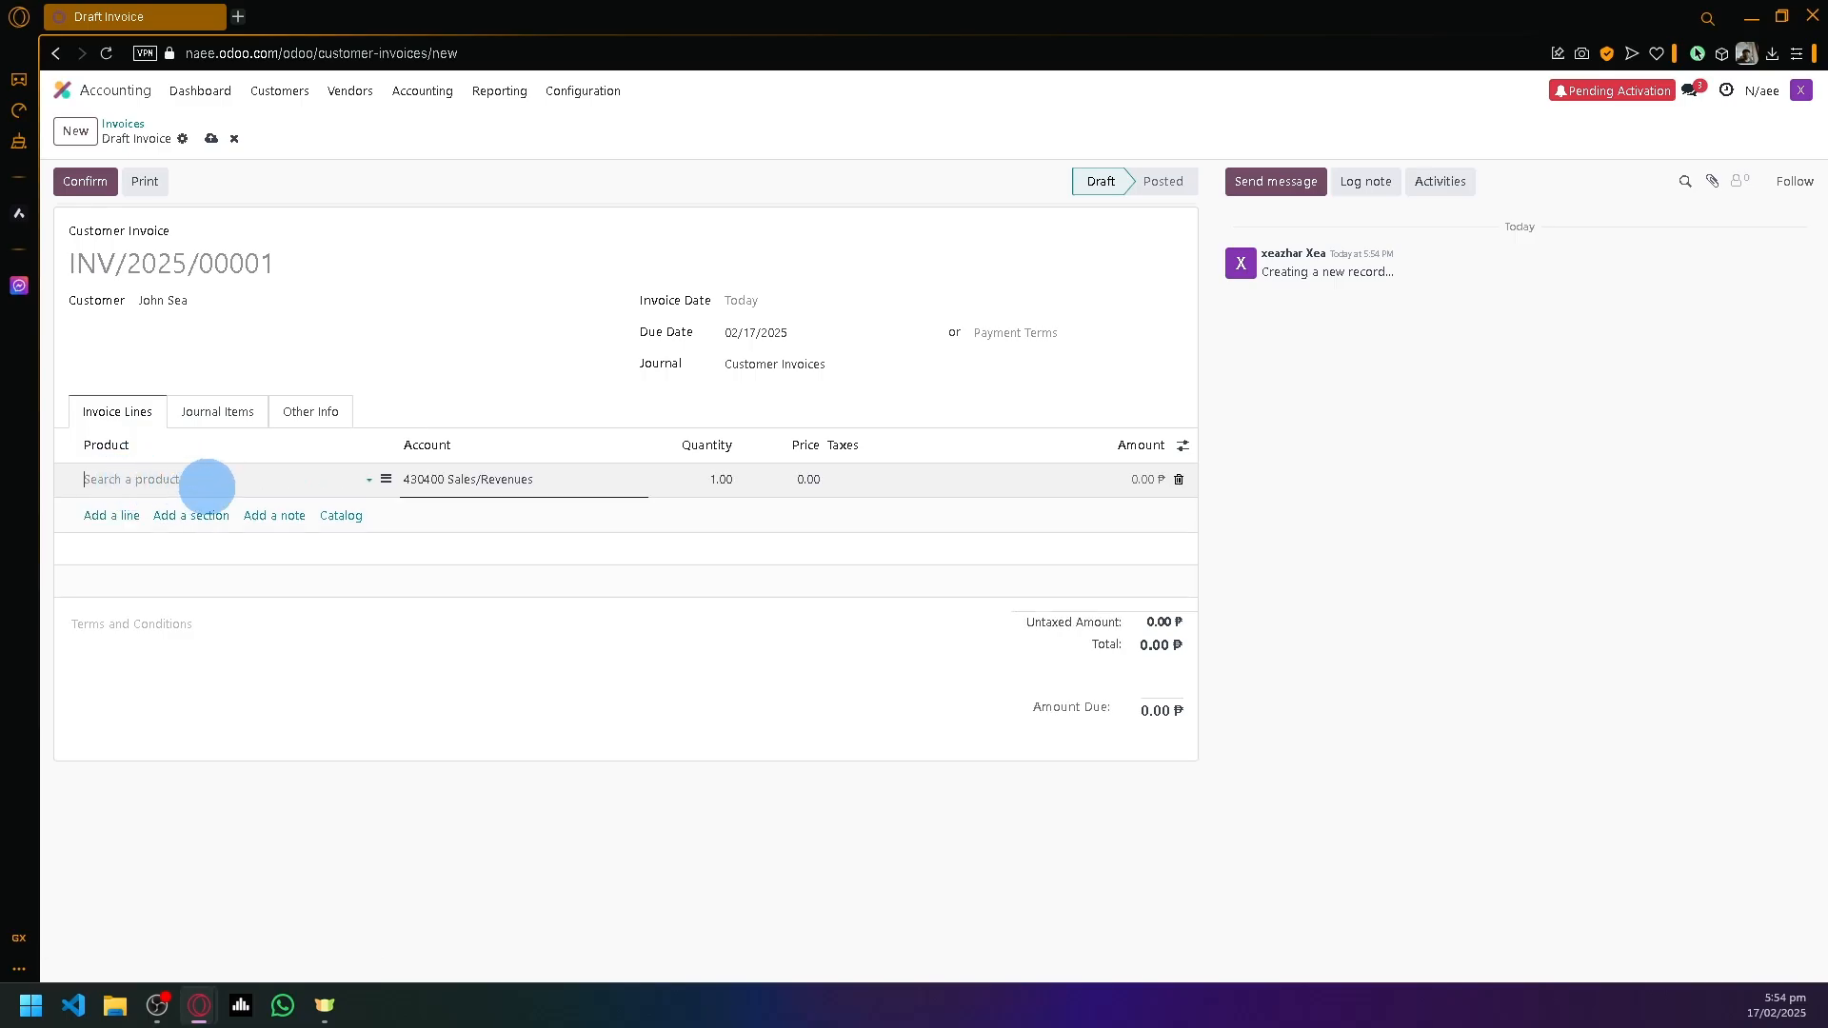
{"action": "left_click", "coordinate": [249, 490]}
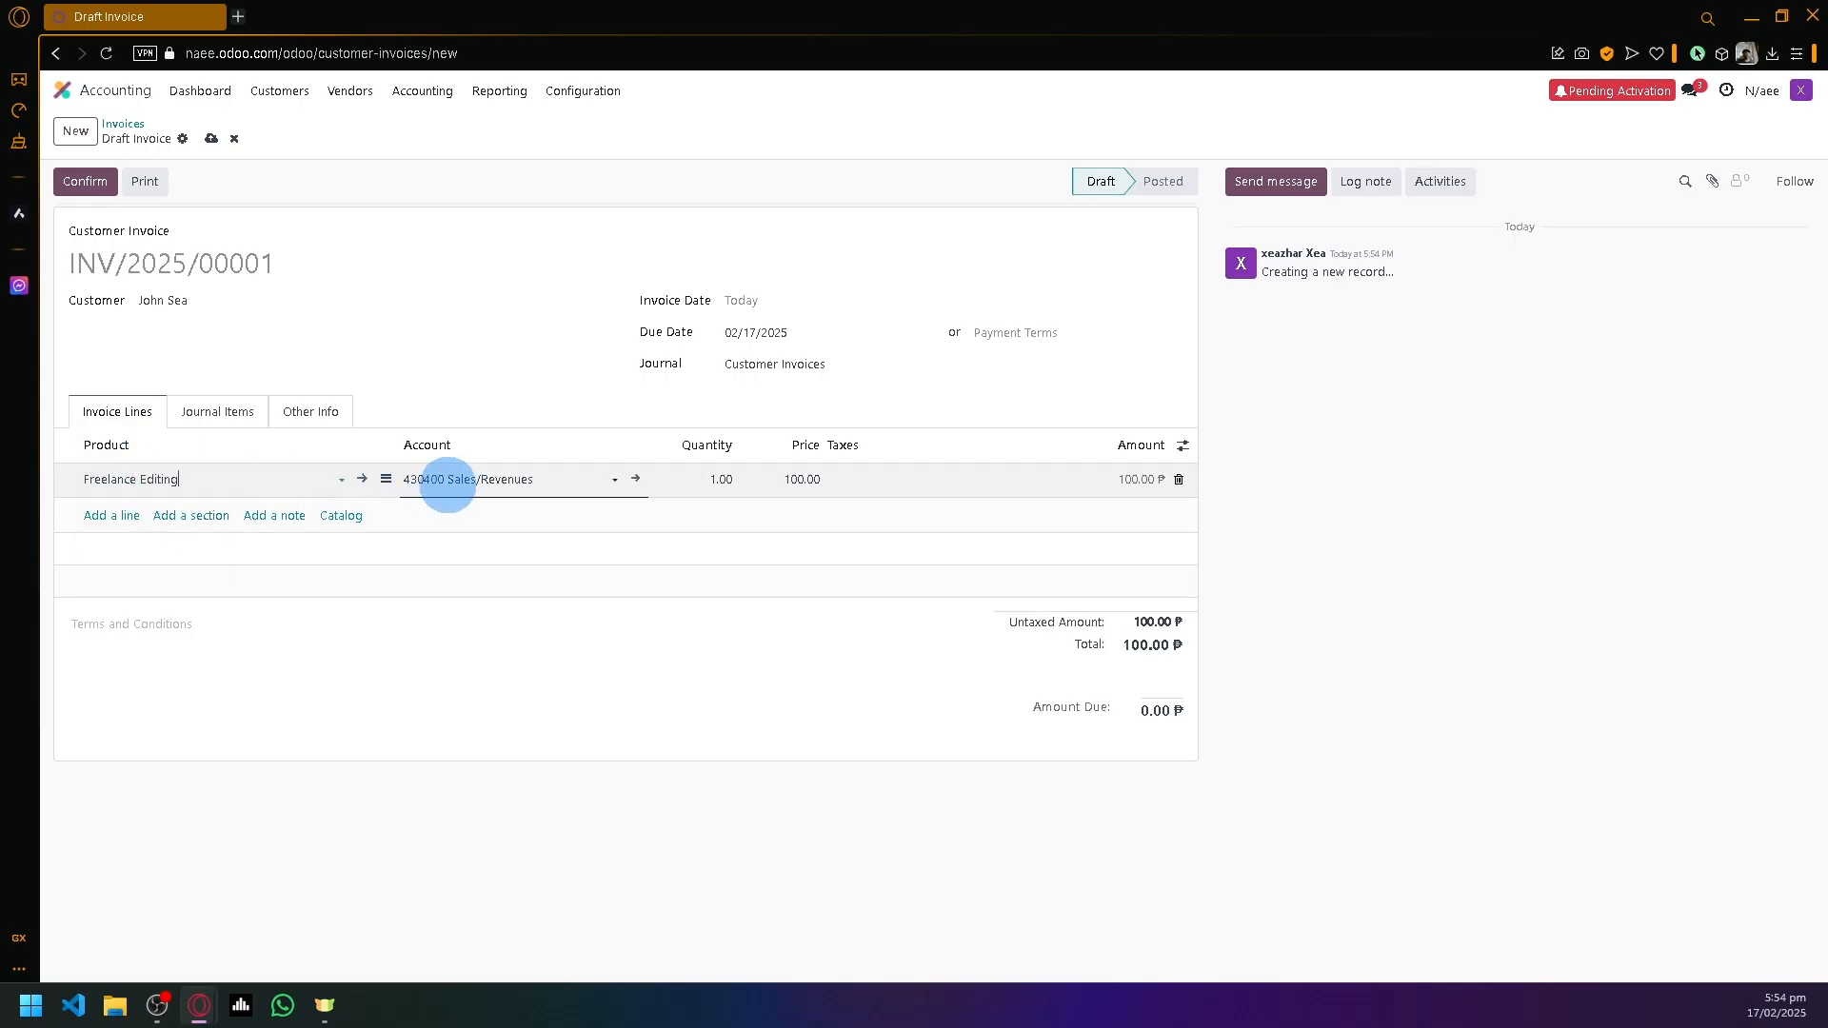
{"action": "left_click", "coordinate": [449, 481]}
{"action": "left_click", "coordinate": [473, 474]}
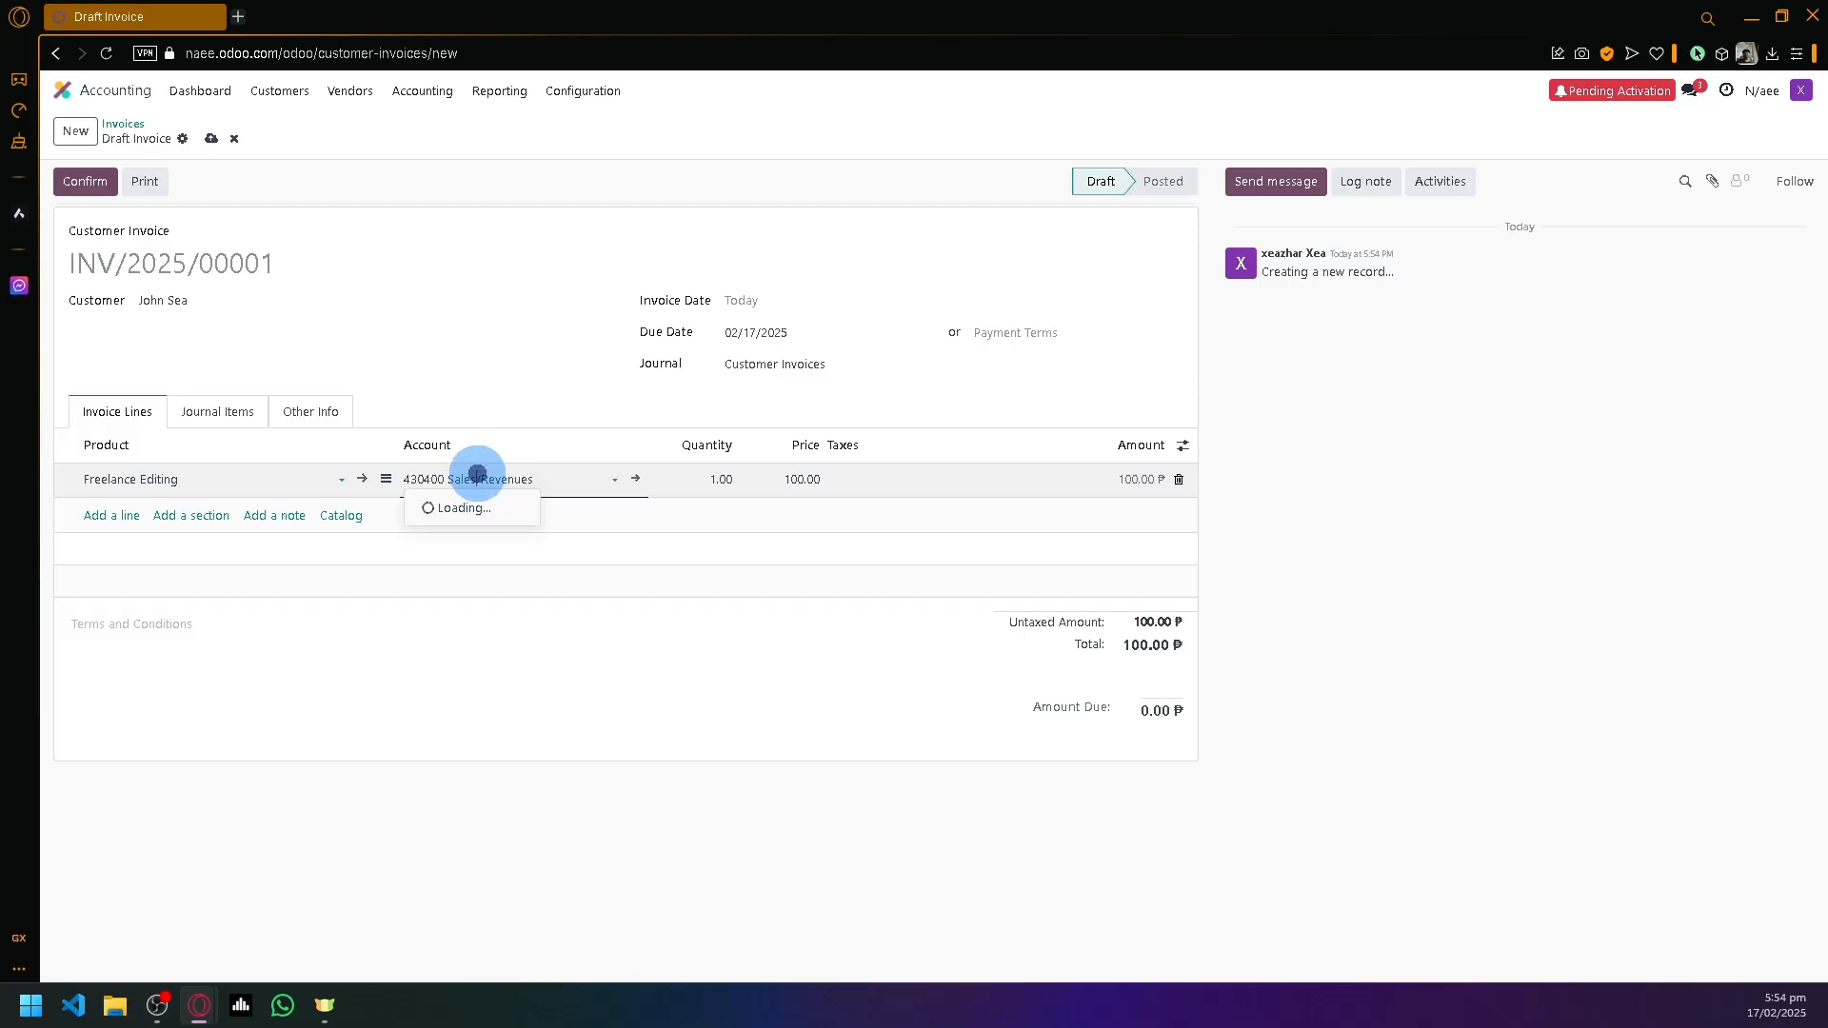
{"action": "left_click", "coordinate": [424, 505]}
{"action": "left_click", "coordinate": [724, 493]}
{"action": "left_click", "coordinate": [723, 479]}
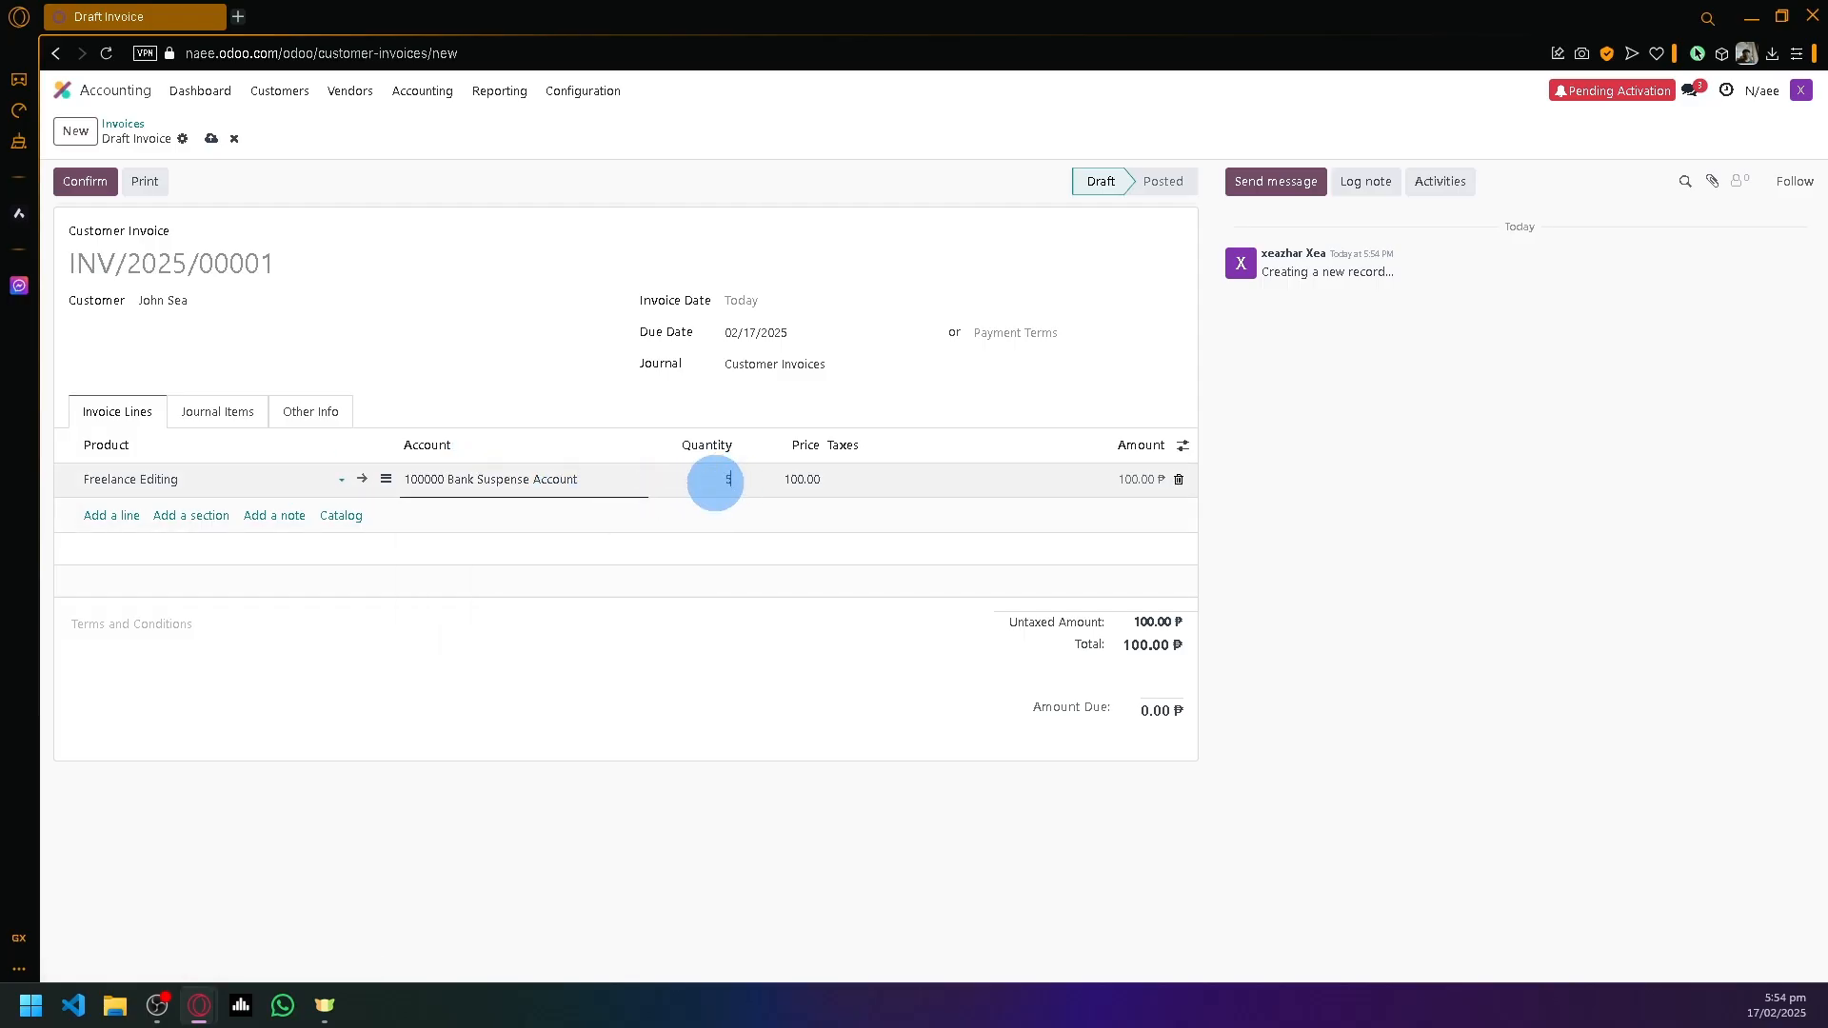
{"action": "left_click", "coordinate": [1242, 540]}
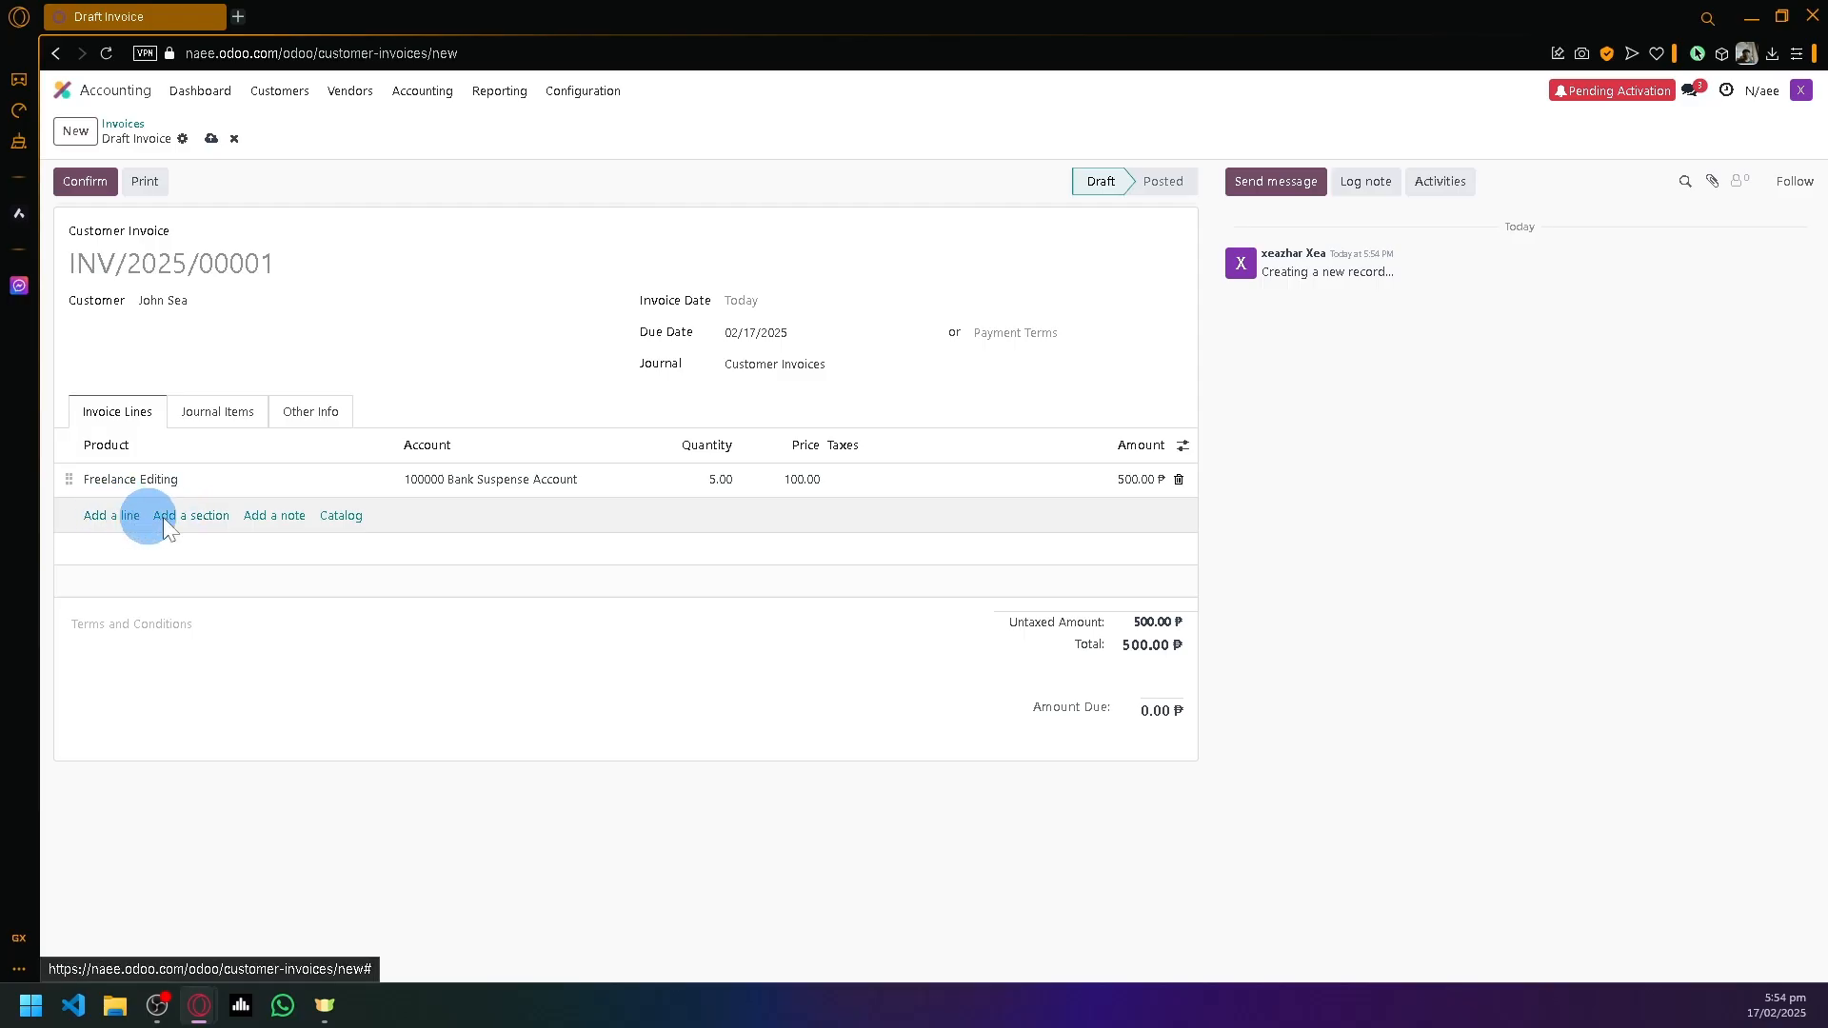
- Add a note line to the invoice and open its product catalog
{"action": "left_click", "coordinate": [138, 515]}
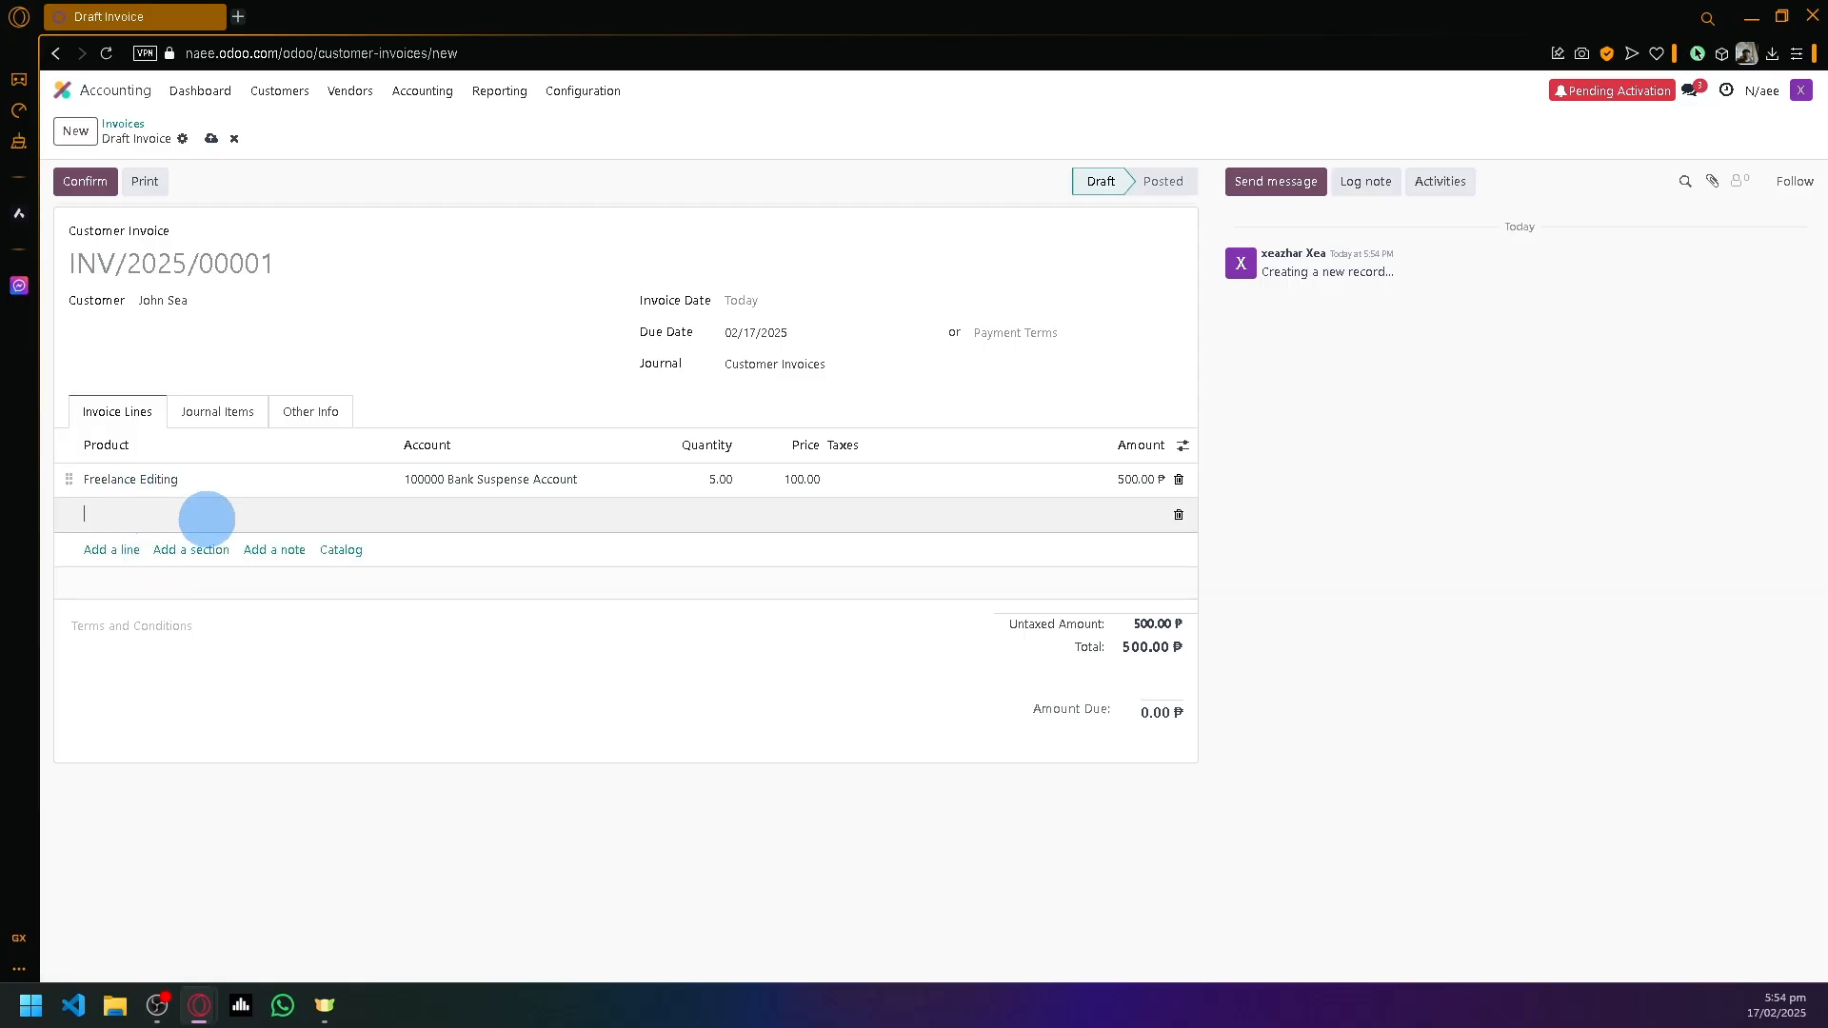
{"action": "left_click", "coordinate": [276, 550]}
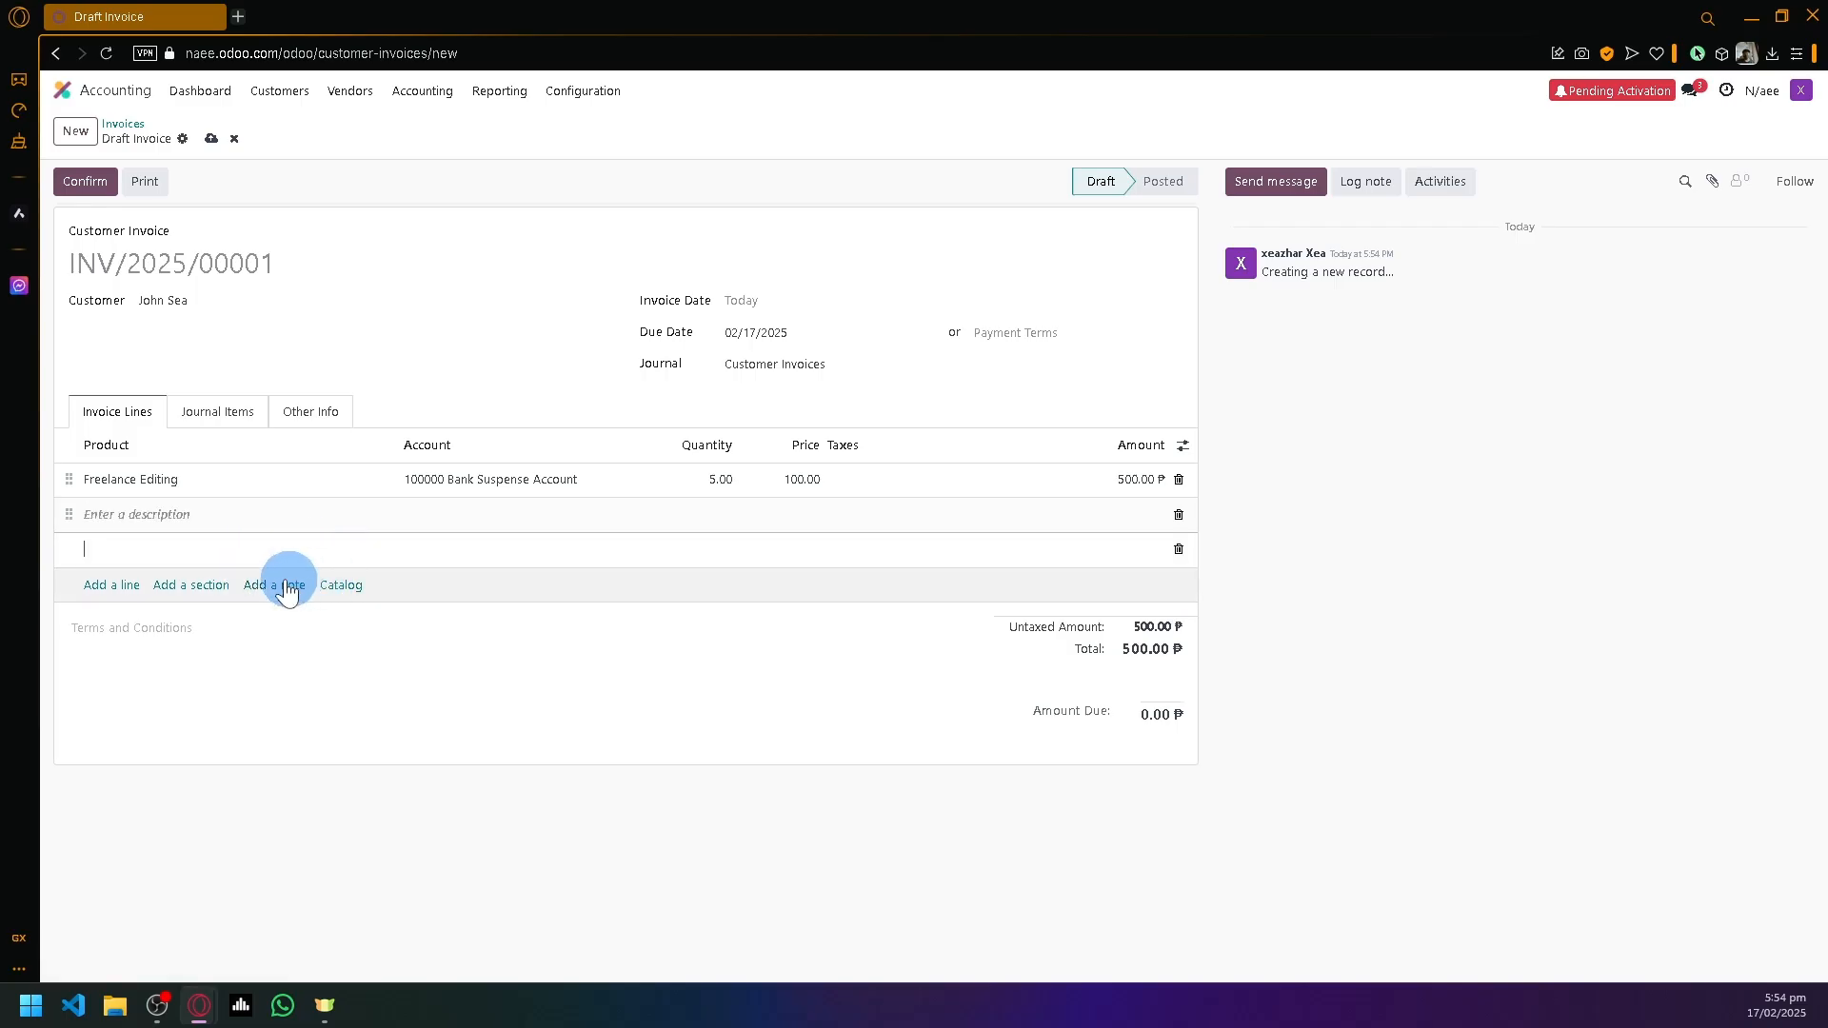
{"action": "left_click", "coordinate": [343, 584]}
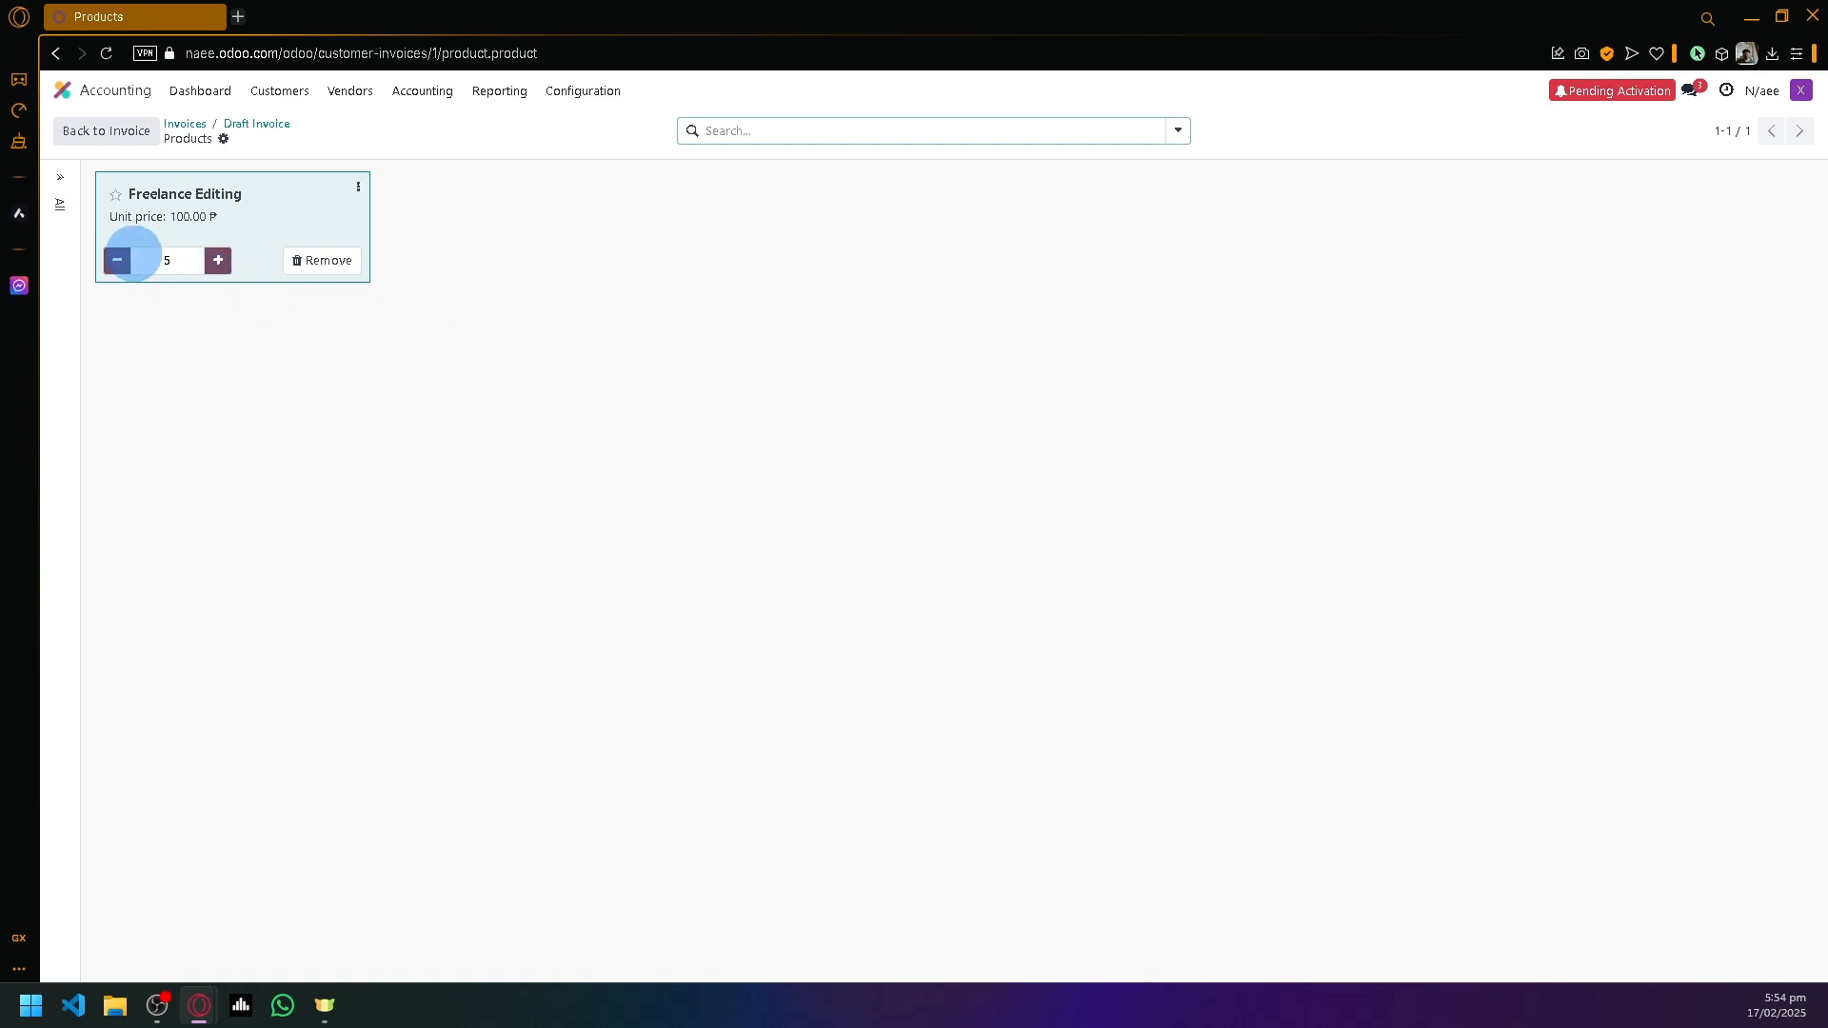
- Reopen draft invoice INV/2025/00001 and view its Journal Items and Other Info tabs
{"action": "left_click", "coordinate": [184, 132]}
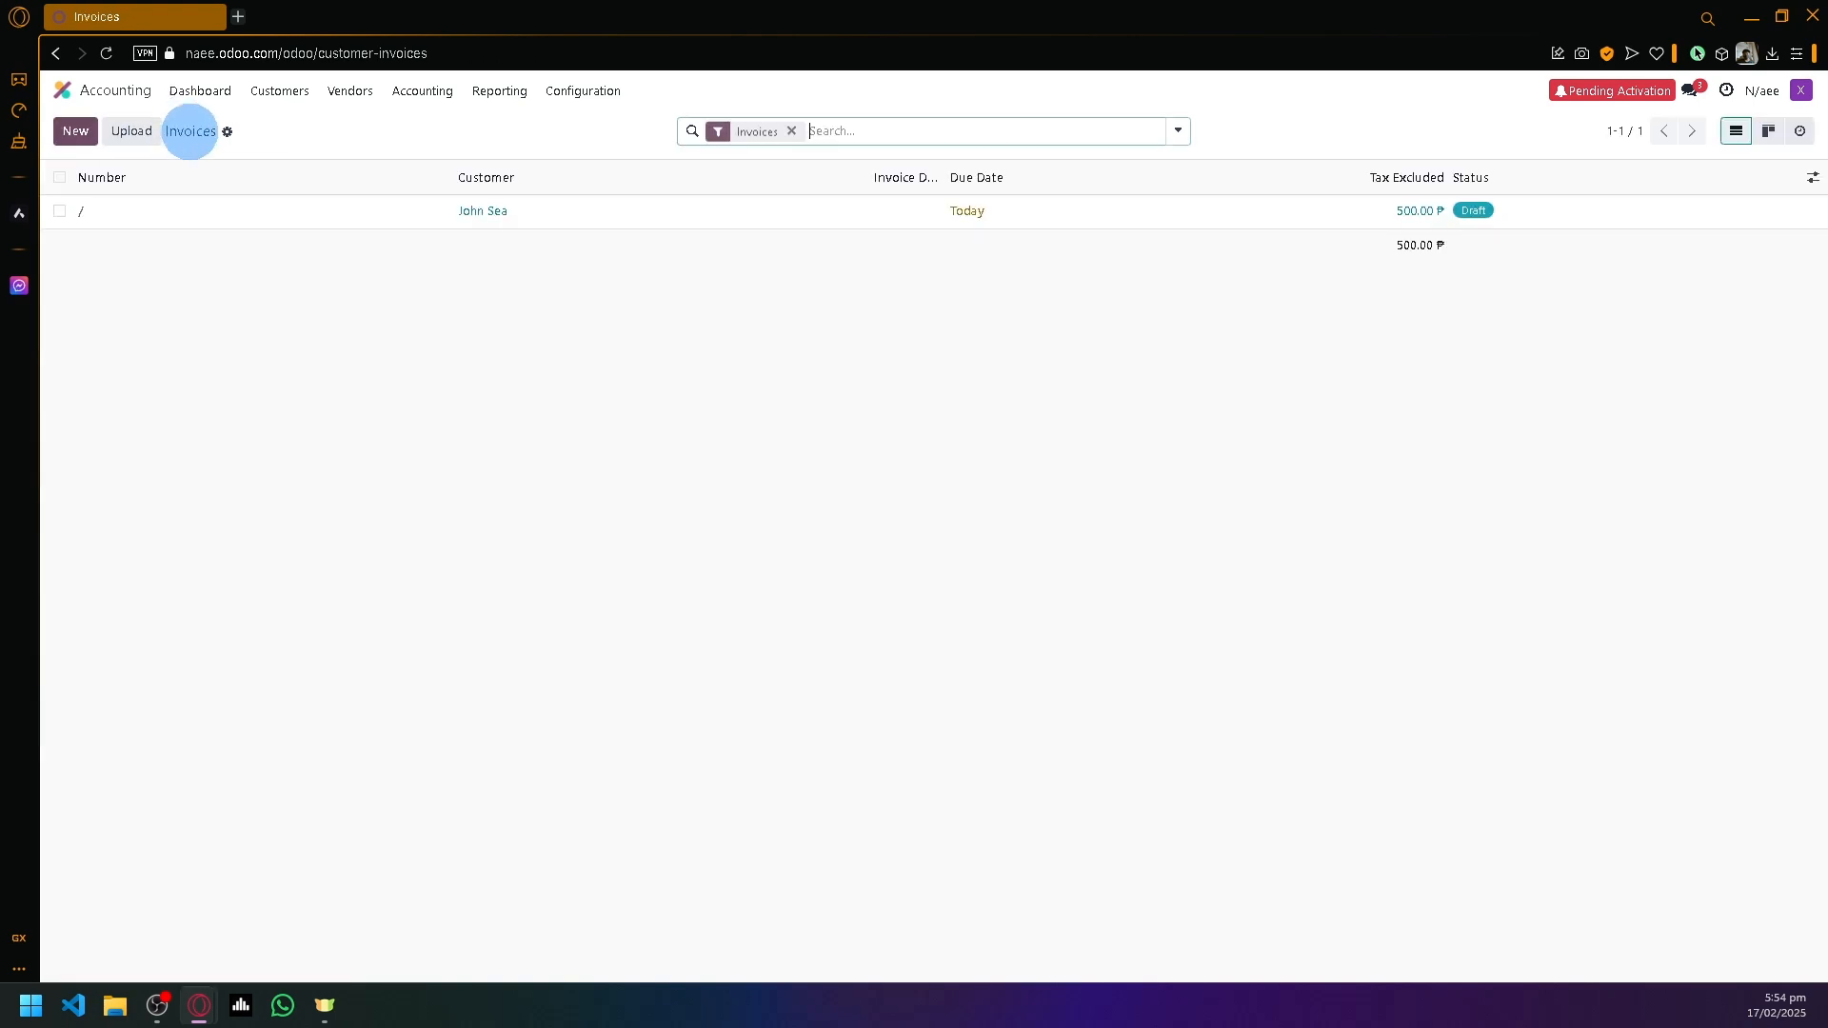
{"action": "left_click", "coordinate": [273, 212]}
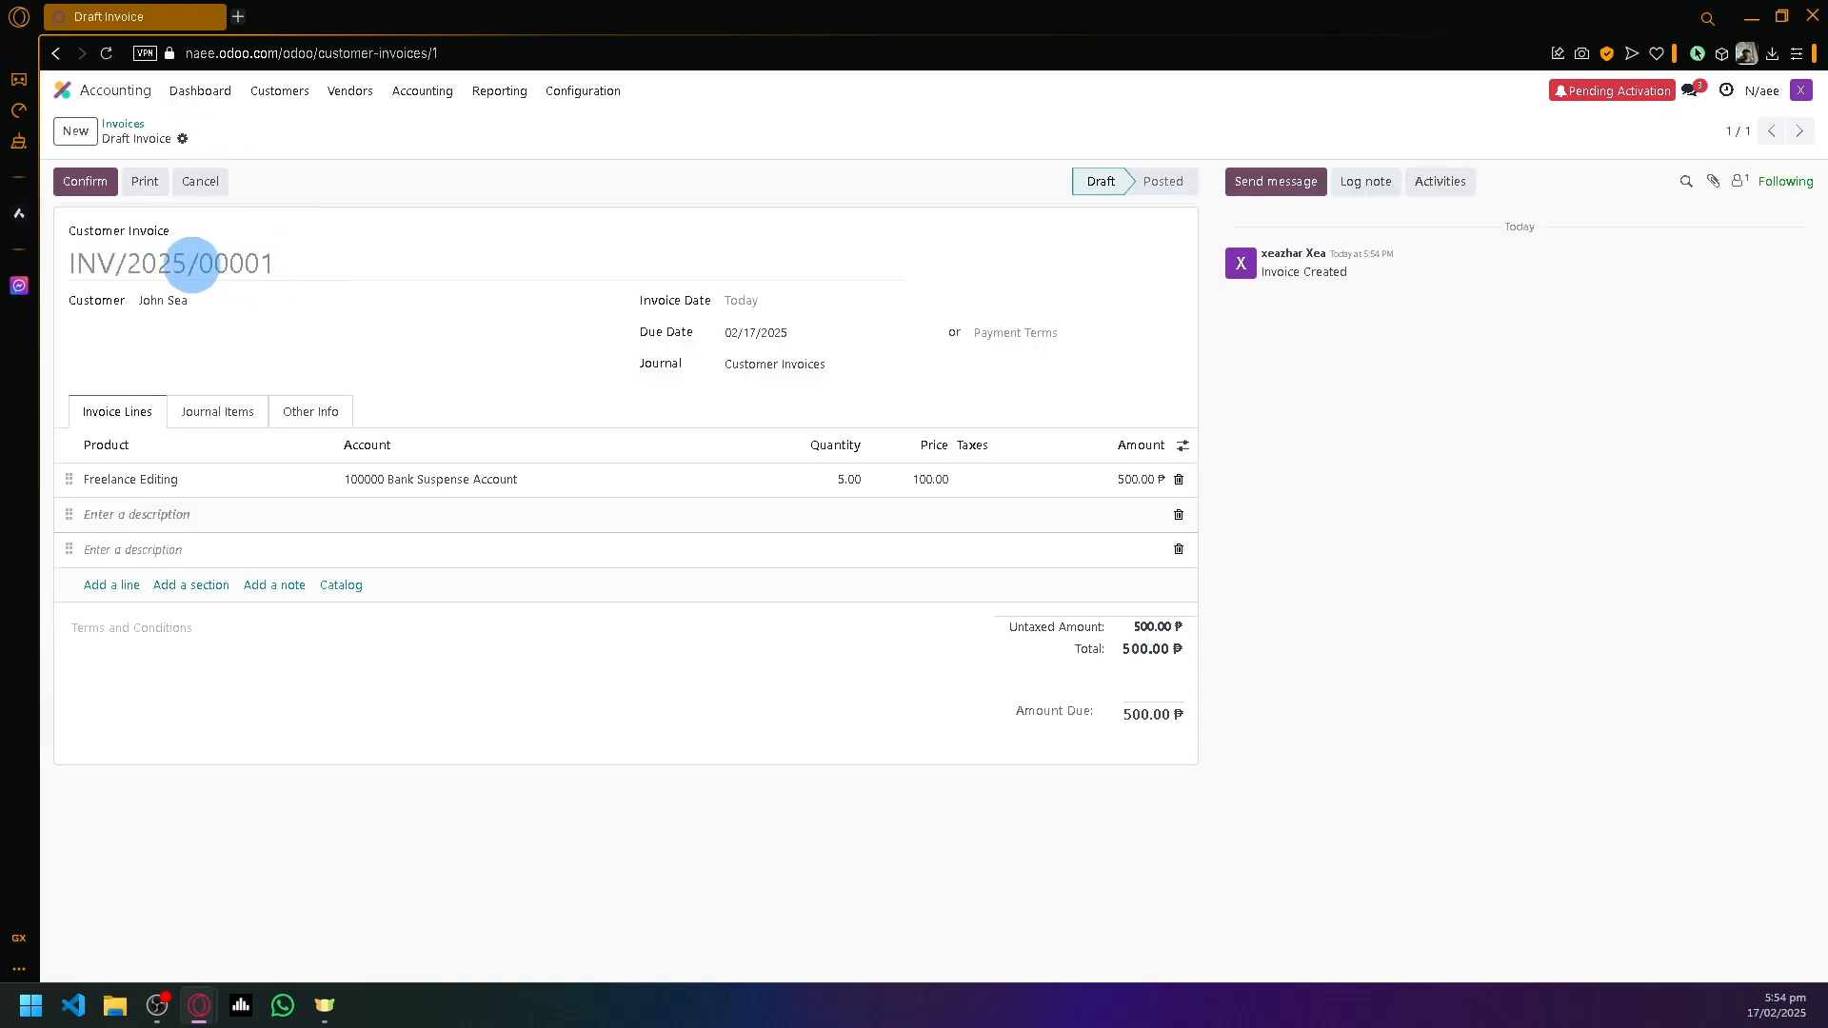
{"action": "left_click", "coordinate": [232, 409]}
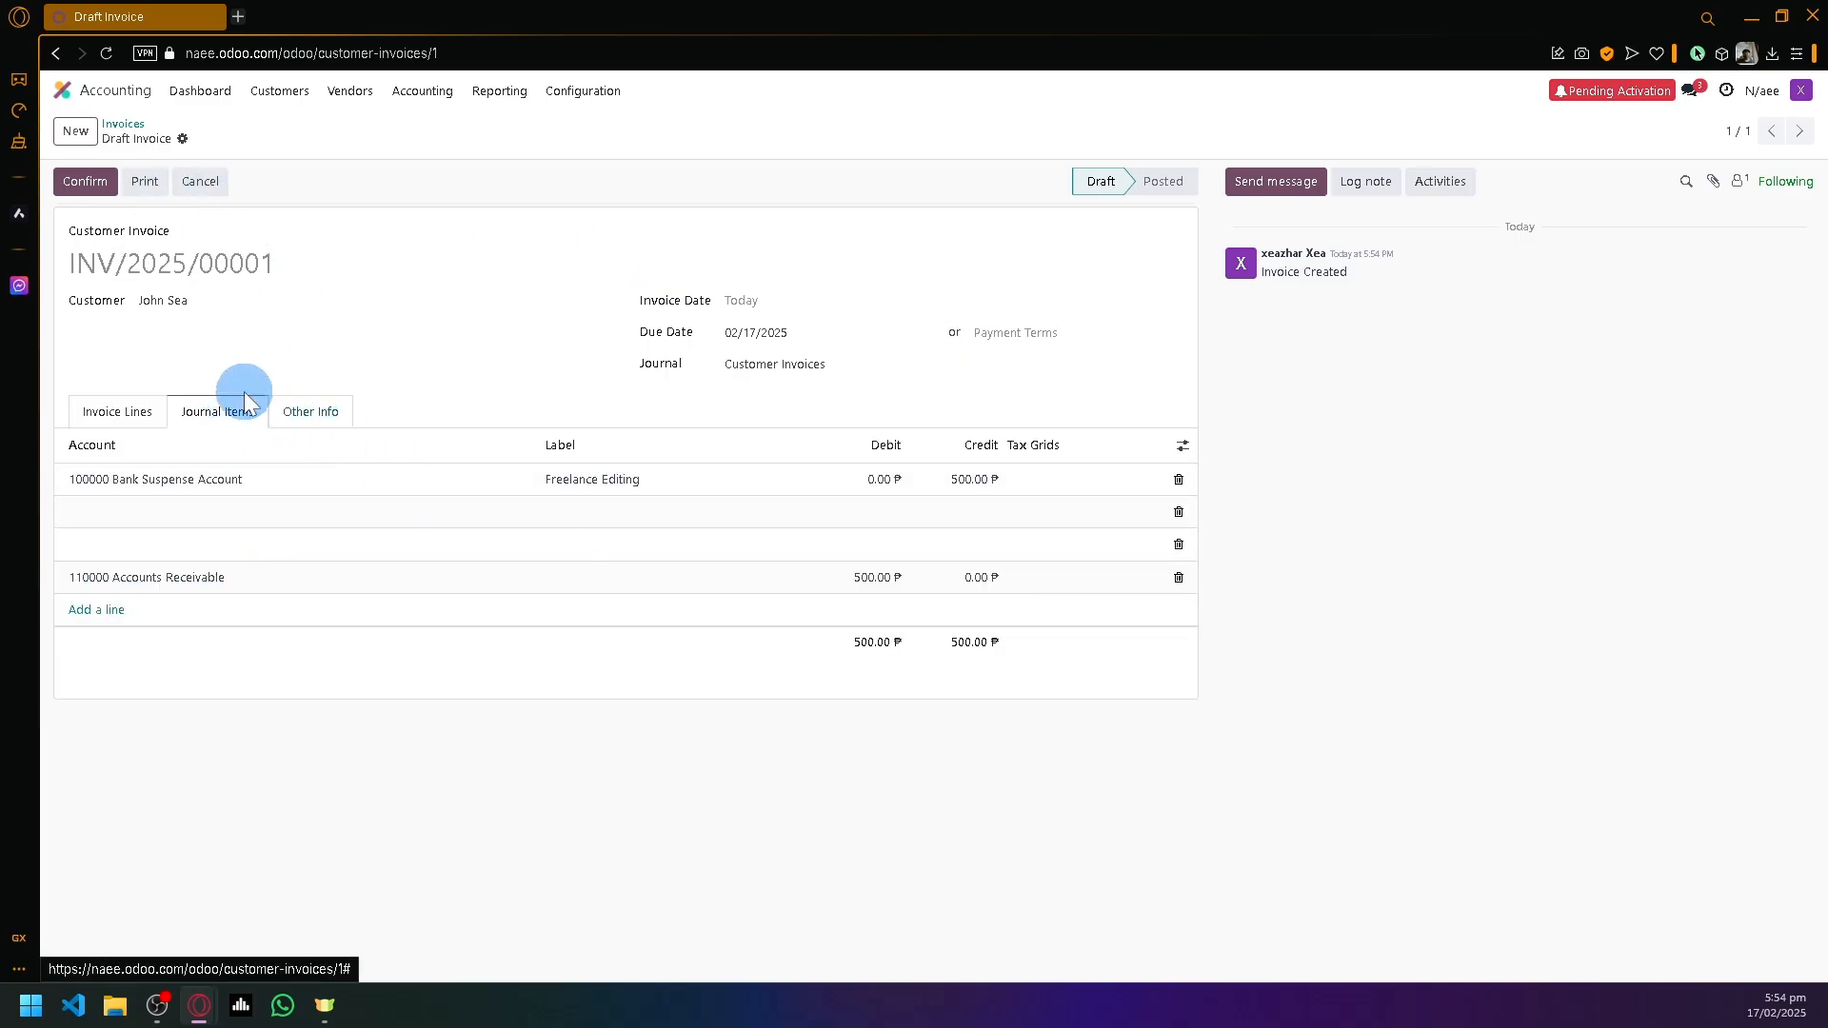
{"action": "left_click", "coordinate": [311, 415]}
- Review the customer reference, recipient bank, payment reference and delivery date, then open document layout setup via Print
{"action": "left_click", "coordinate": [284, 511]}
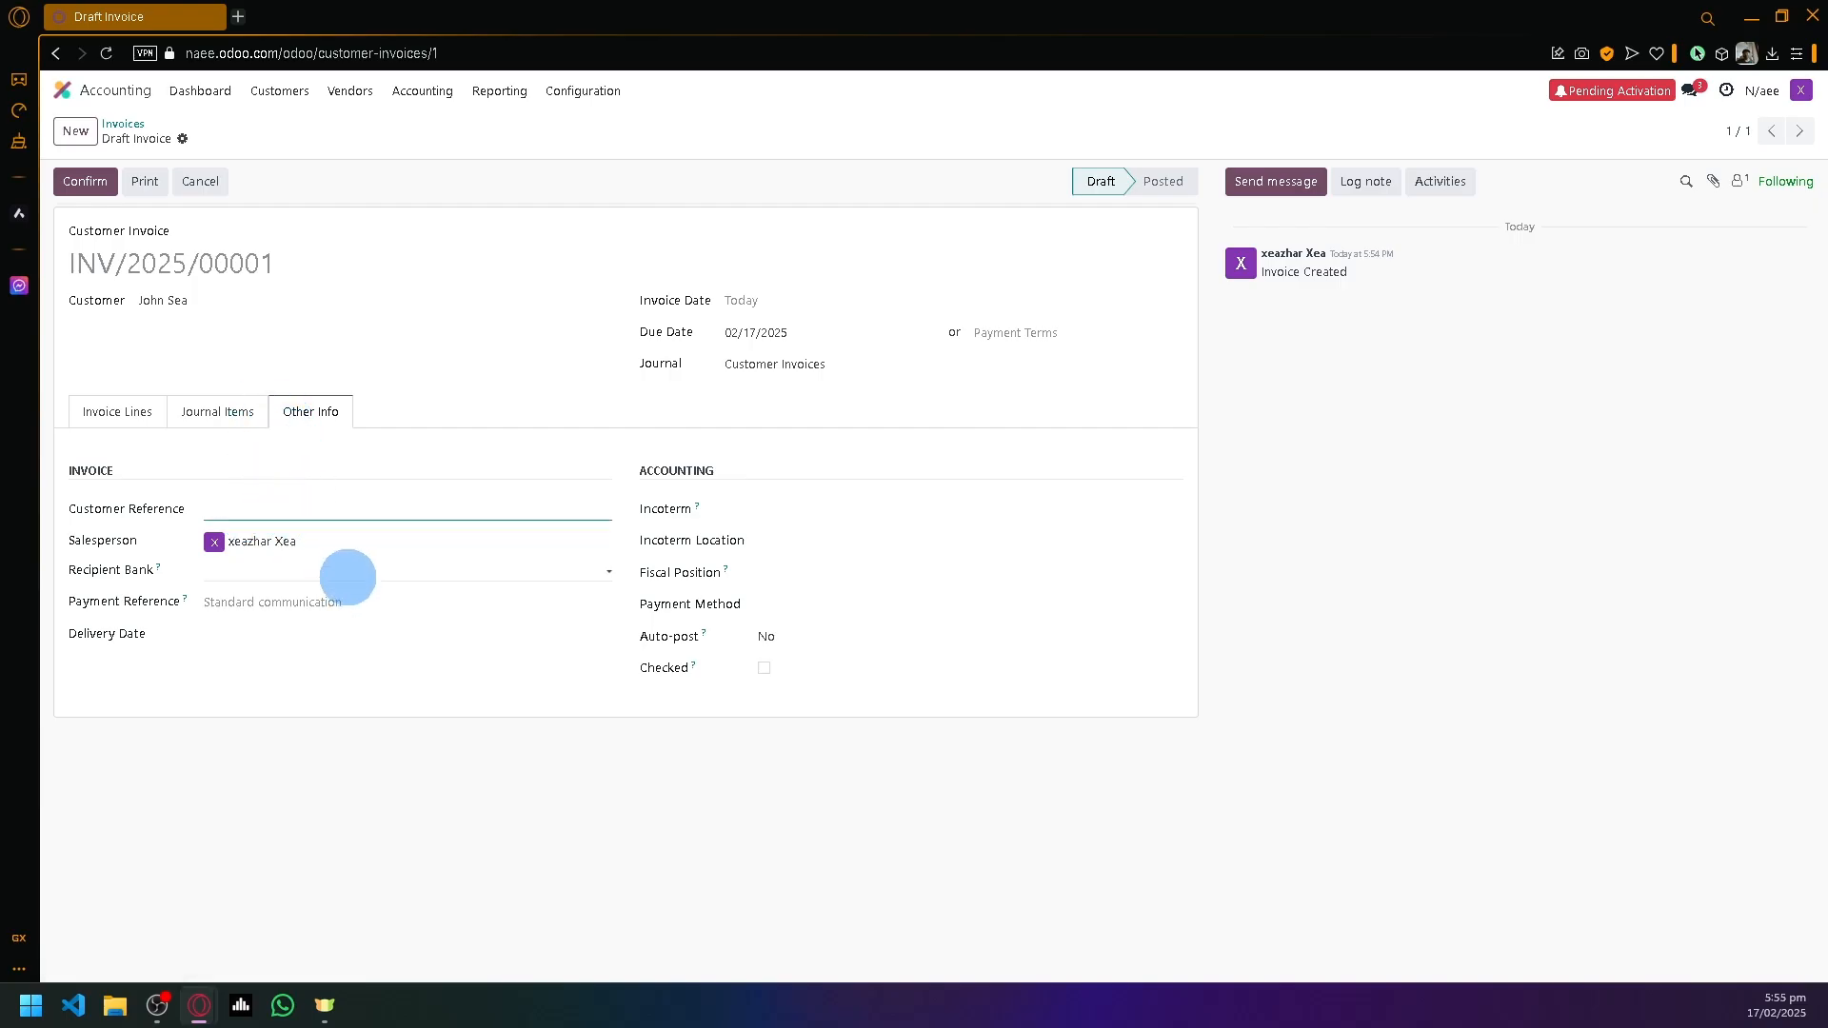
{"action": "left_click", "coordinate": [348, 570]}
{"action": "left_click", "coordinate": [320, 612]}
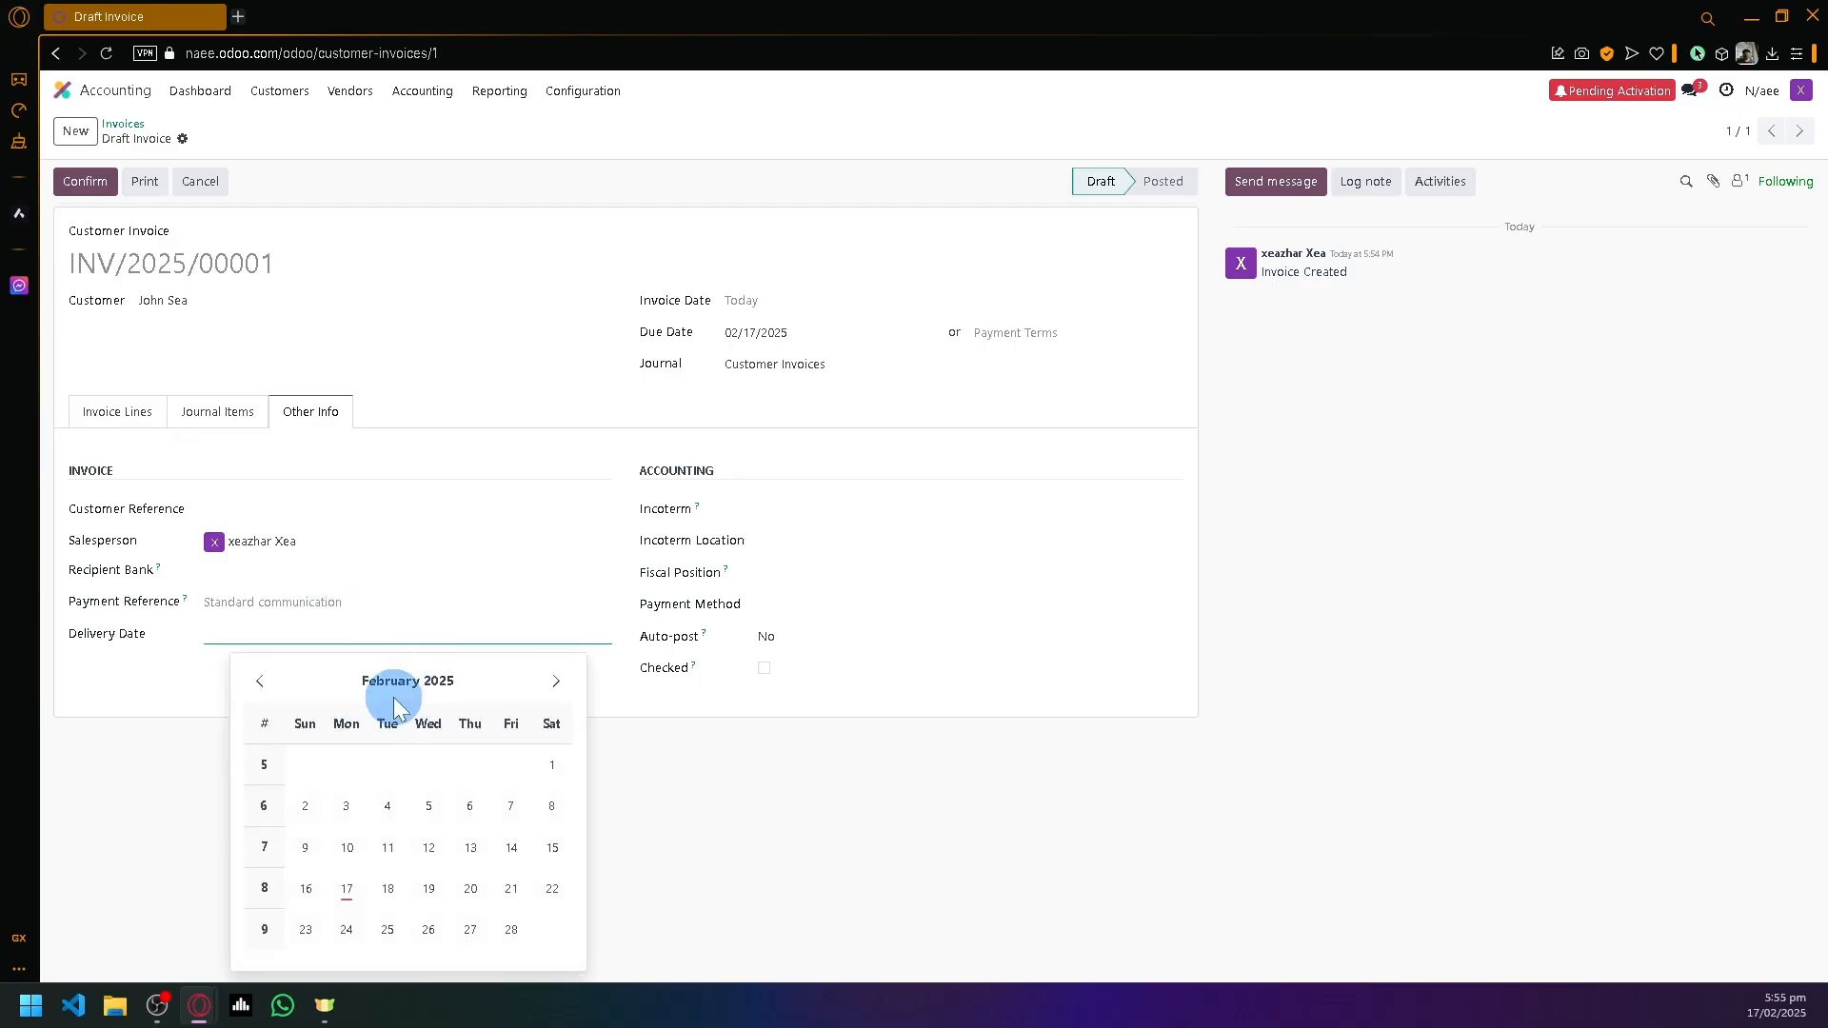
{"action": "left_click", "coordinate": [857, 791]}
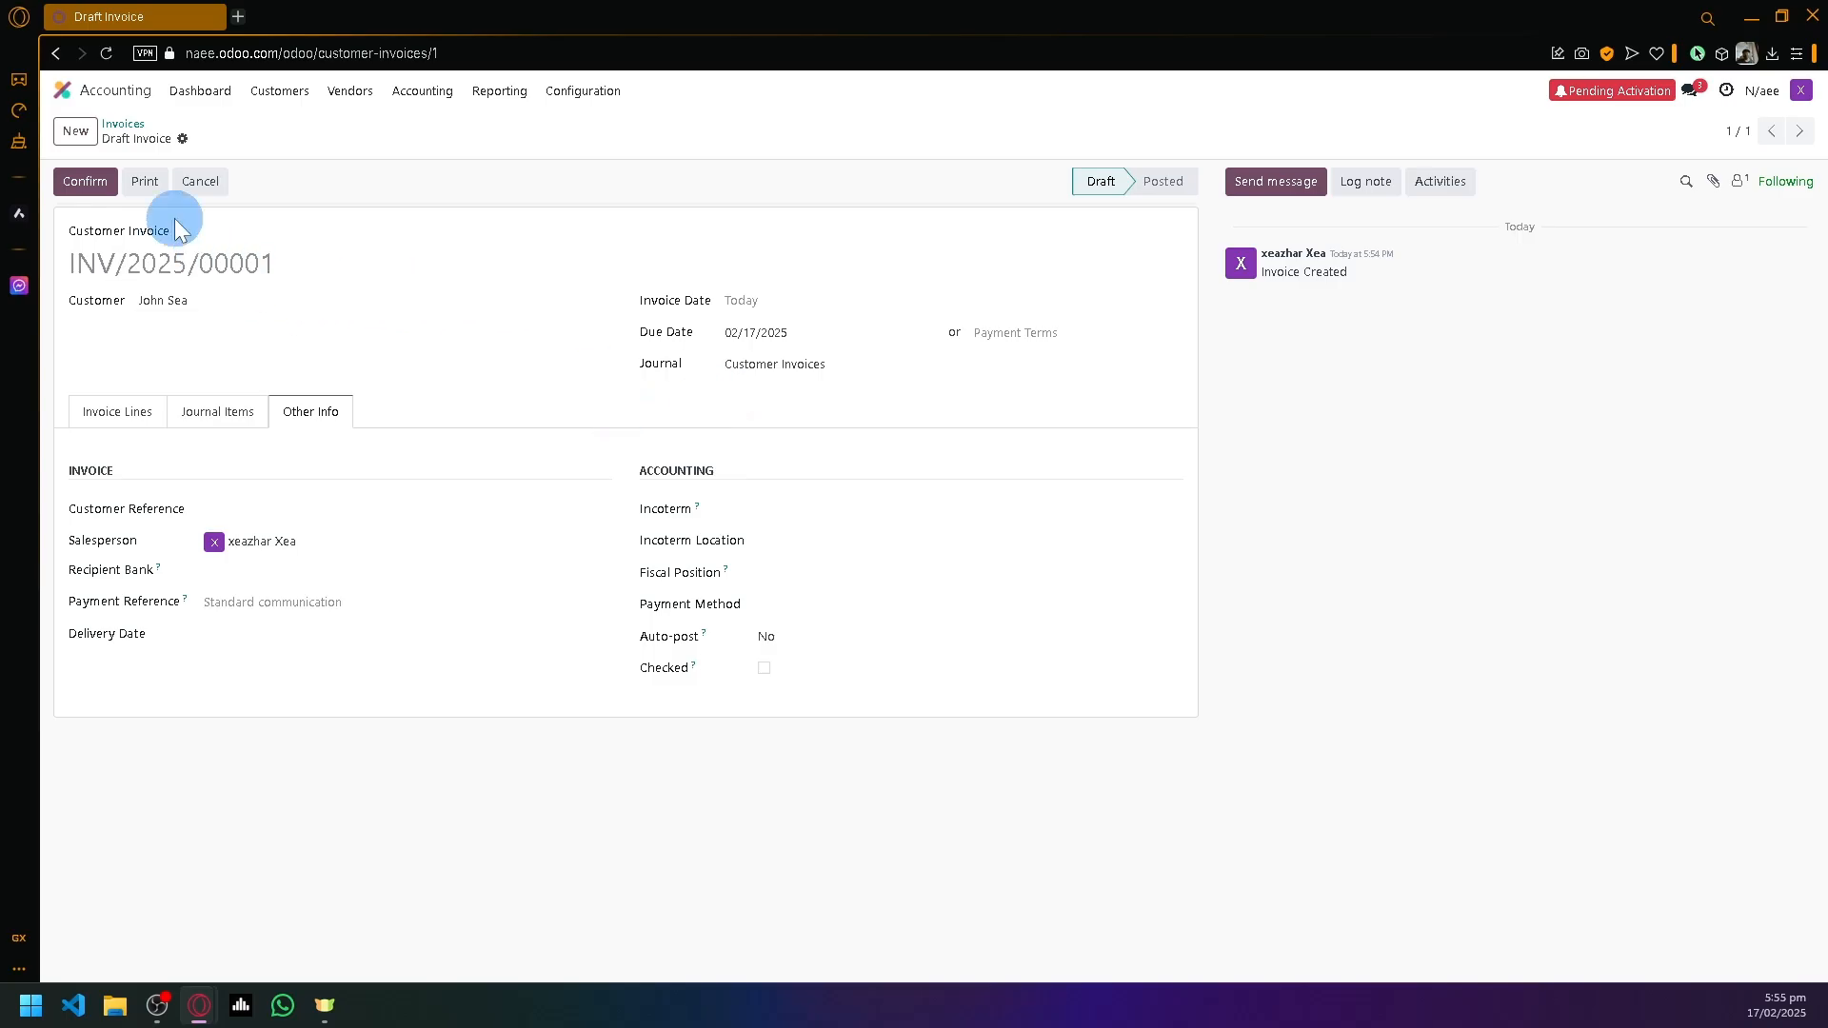
{"action": "left_click", "coordinate": [146, 181]}
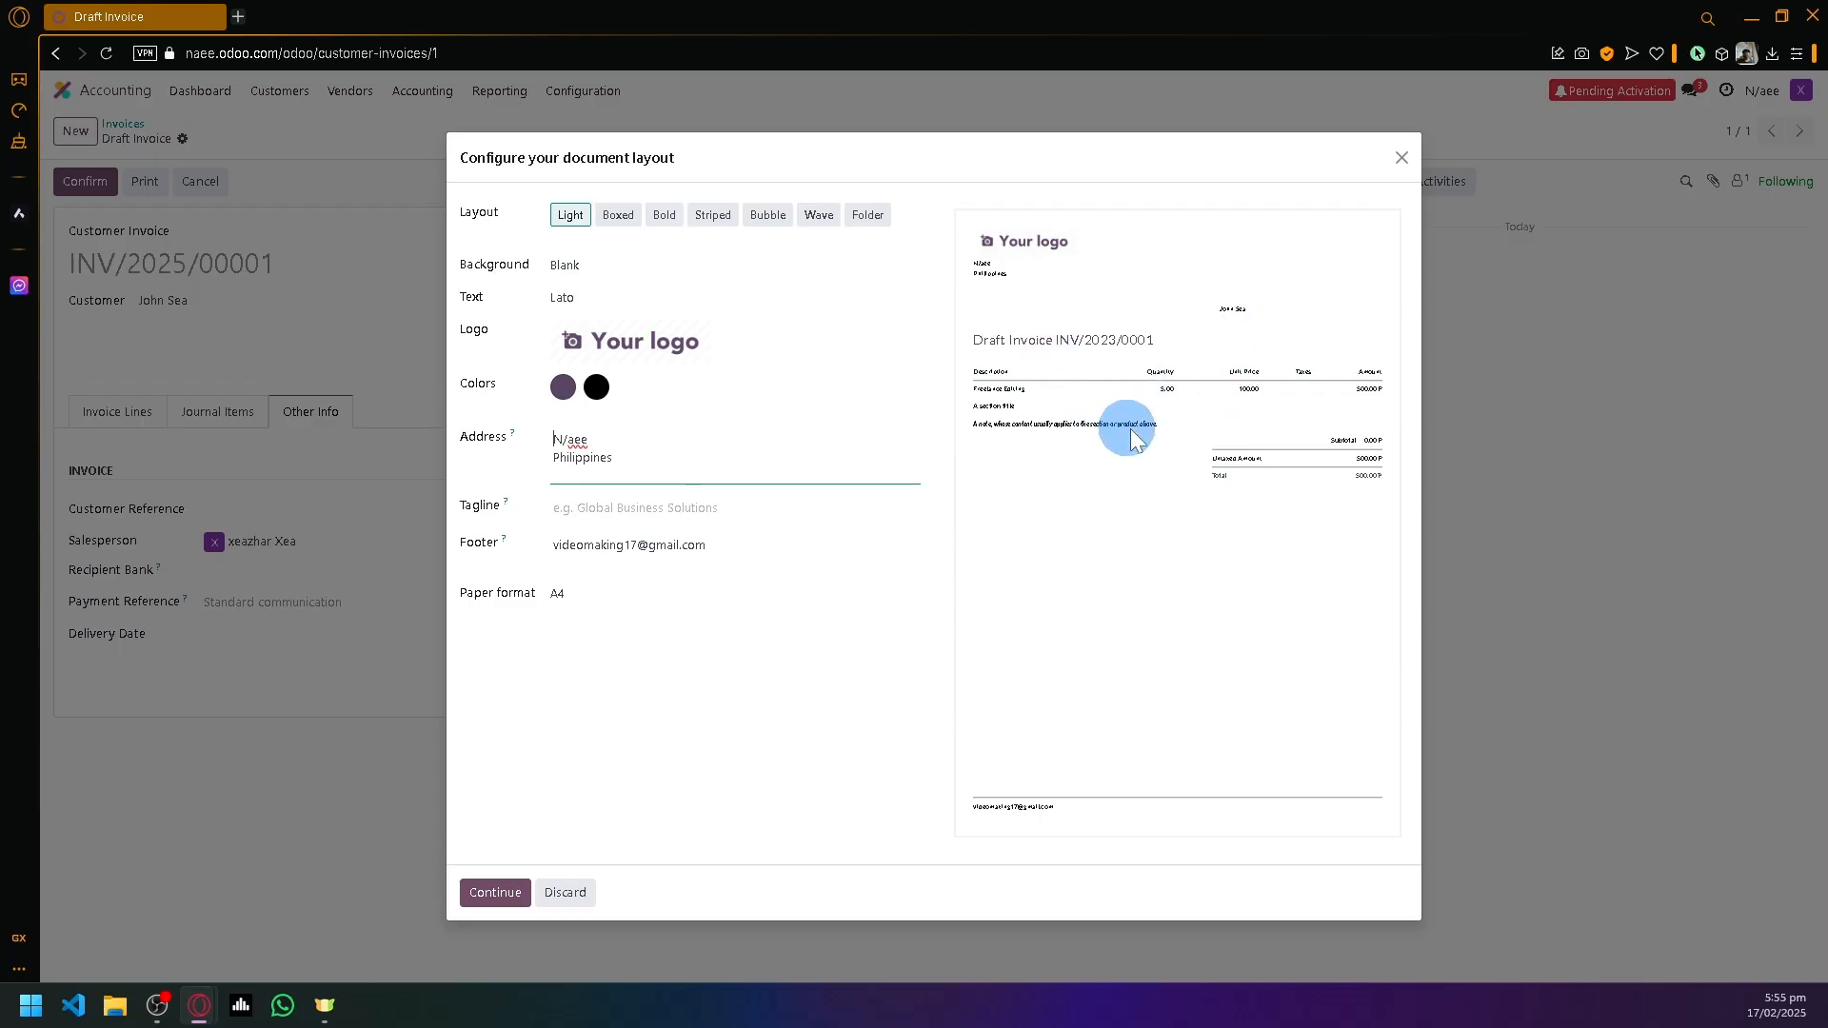
- Preview the Boxed, Bold and Striped invoice layouts, ending on Striped
{"action": "mouse_move", "coordinate": [628, 344]}
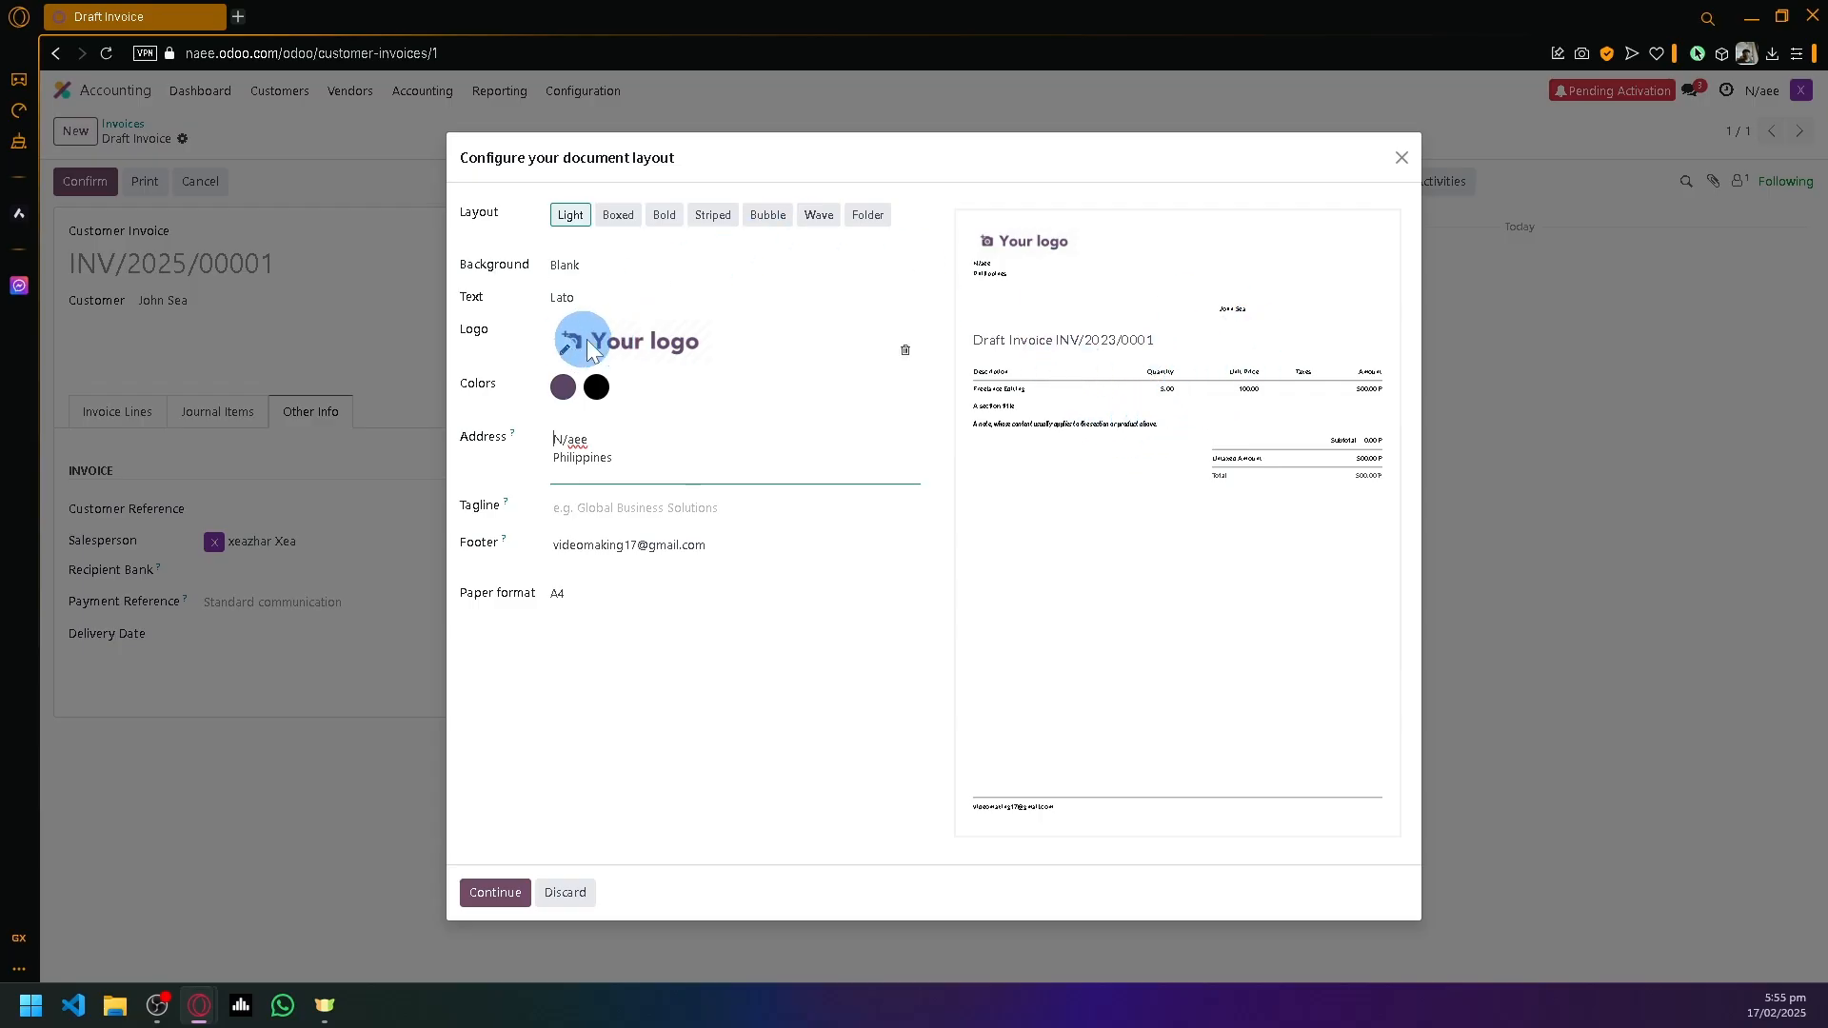
{"action": "left_click", "coordinate": [618, 214]}
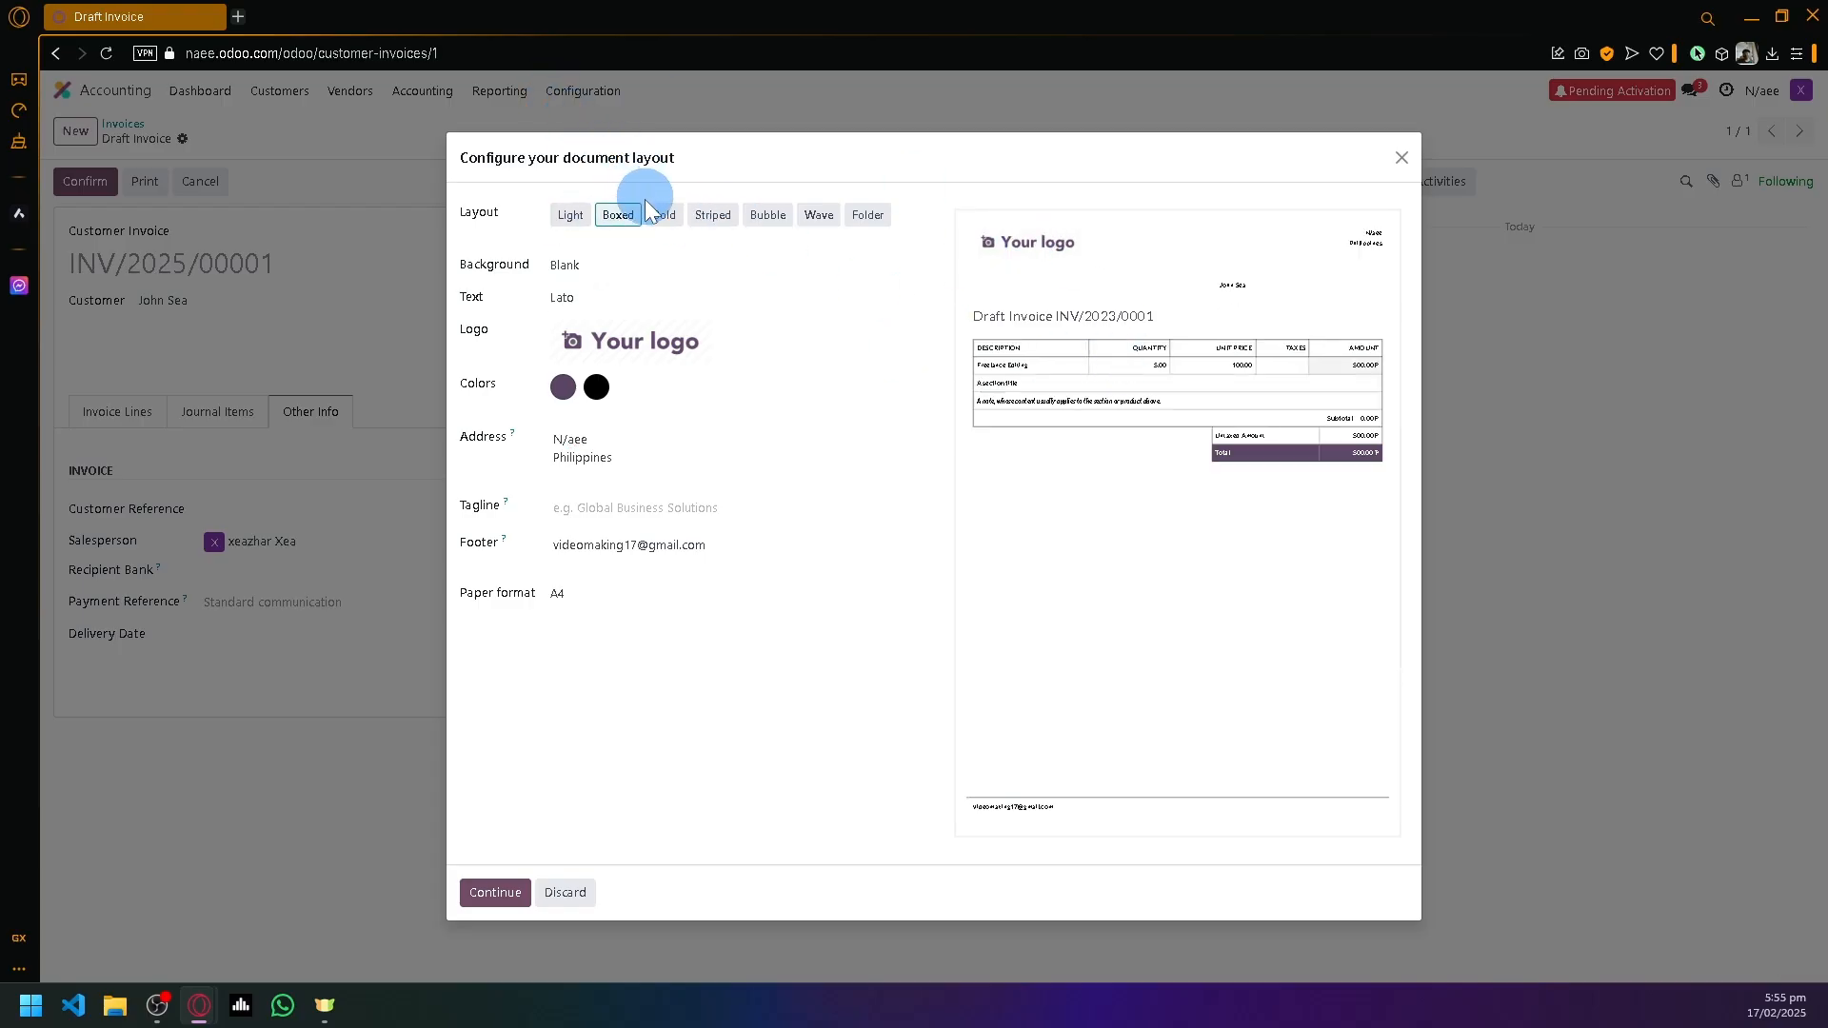
{"action": "left_click", "coordinate": [666, 215]}
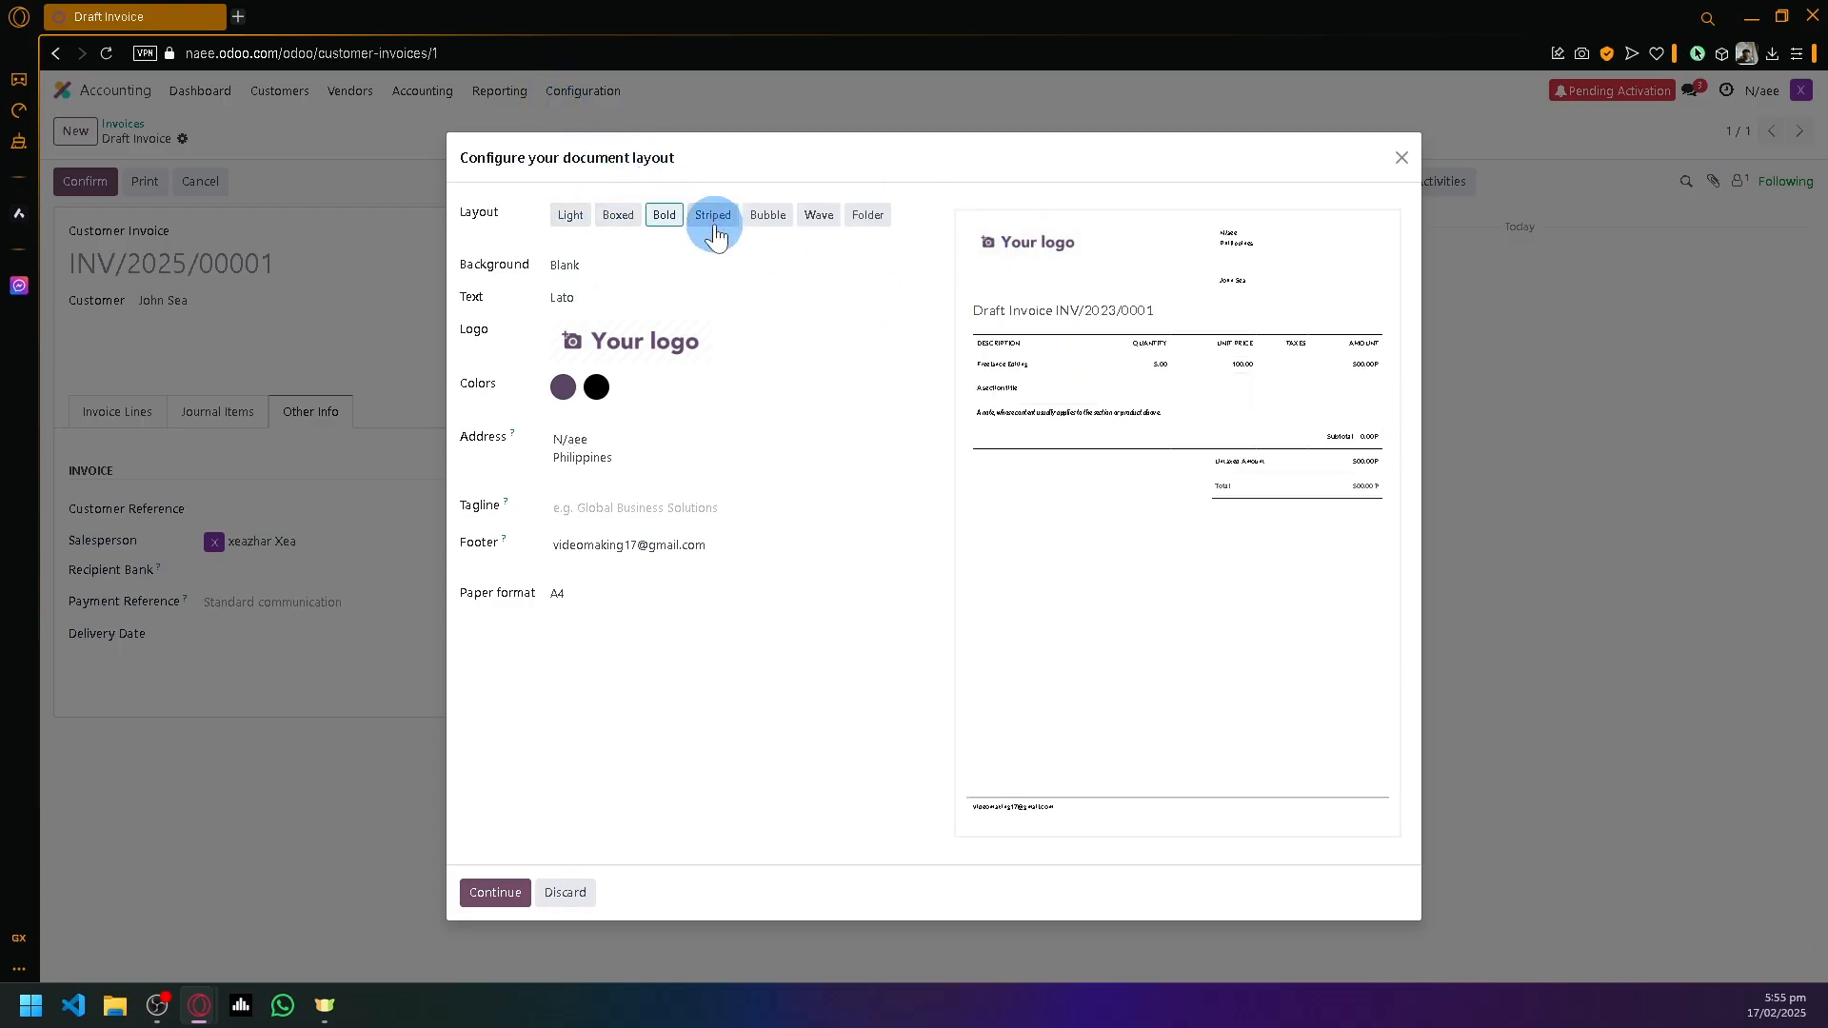
{"action": "left_click", "coordinate": [714, 217]}
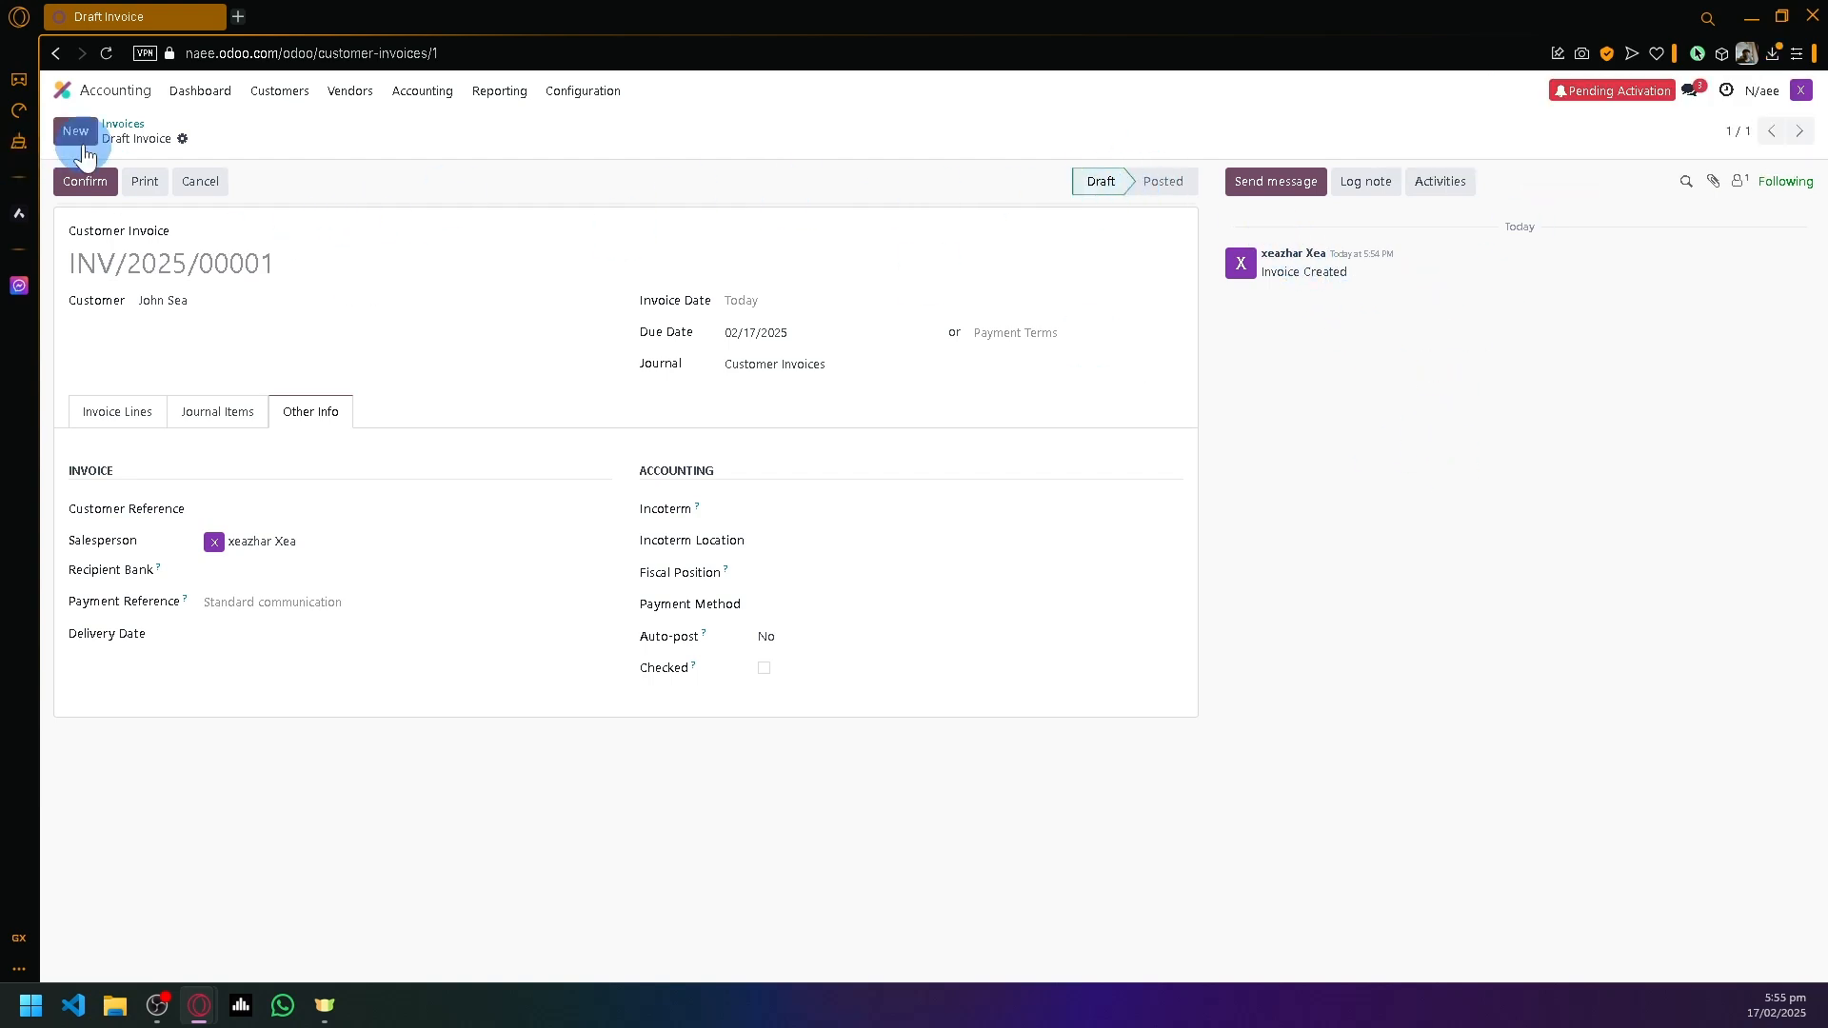
- Return to the Invoices list and browse the Customers and Vendors menus
{"action": "left_click", "coordinate": [123, 125]}
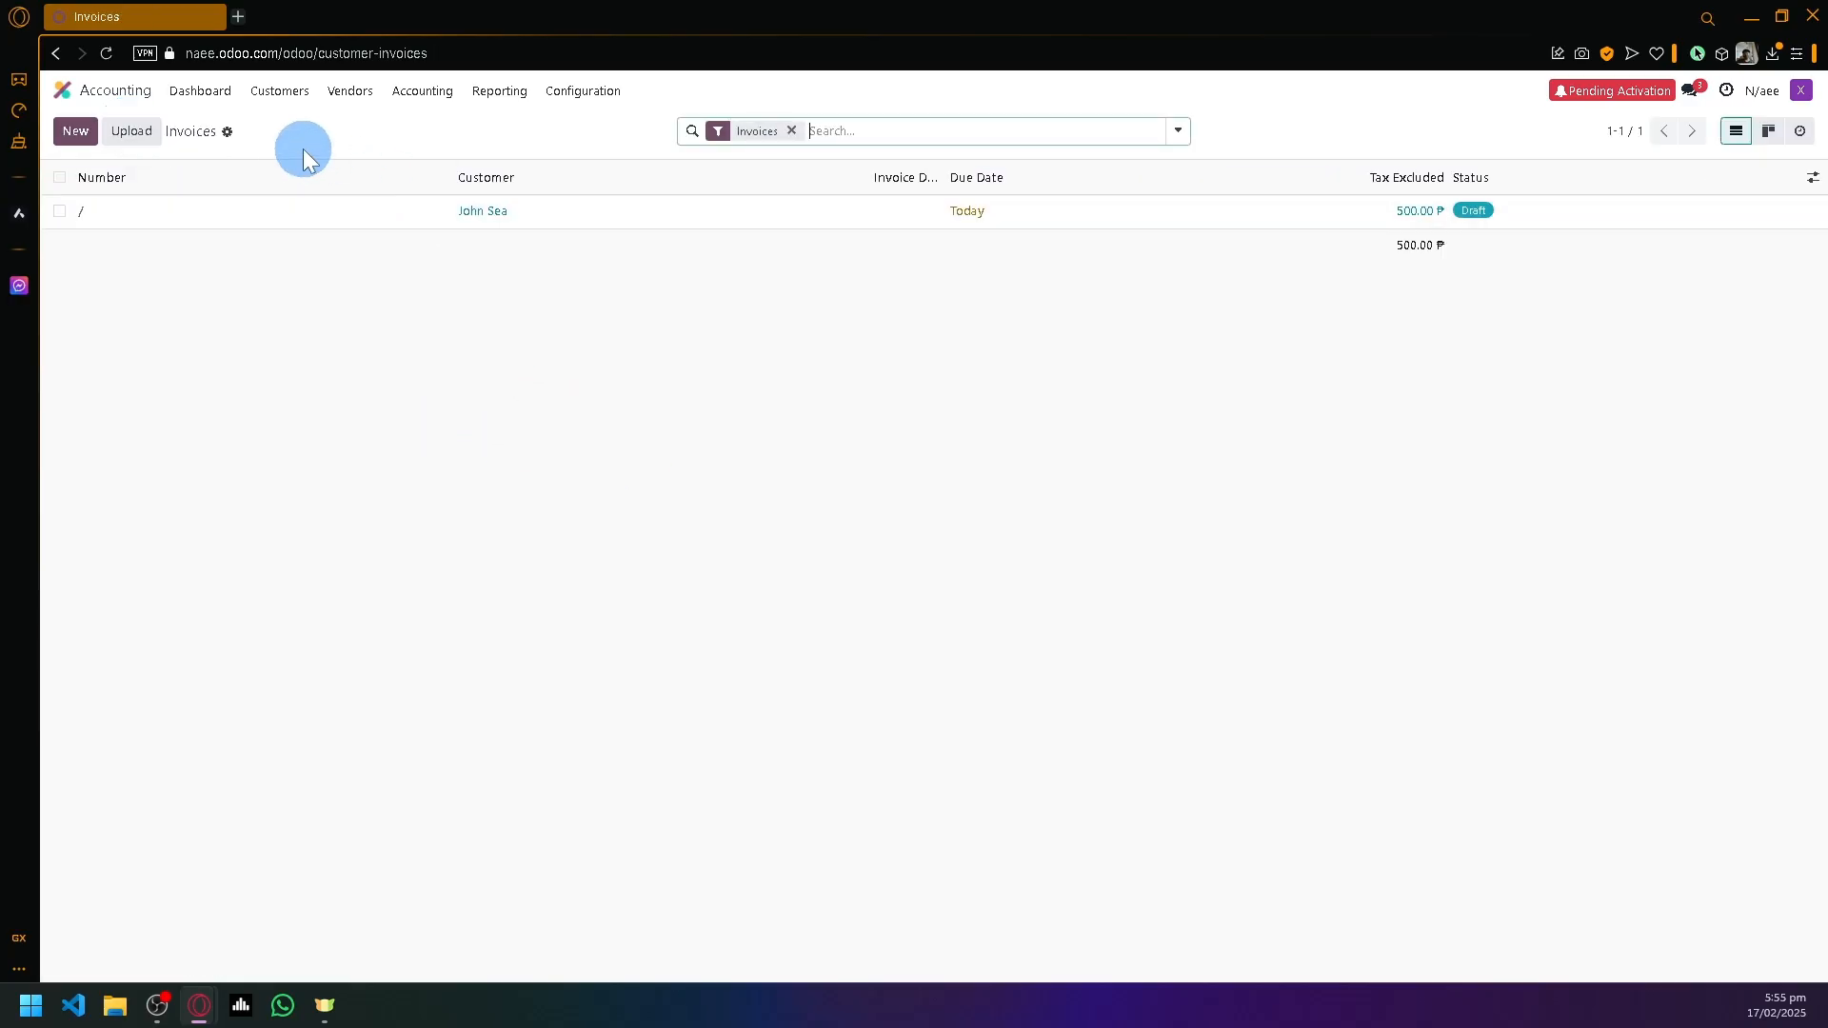
{"action": "left_click", "coordinate": [280, 90]}
{"action": "left_click", "coordinate": [346, 96]}
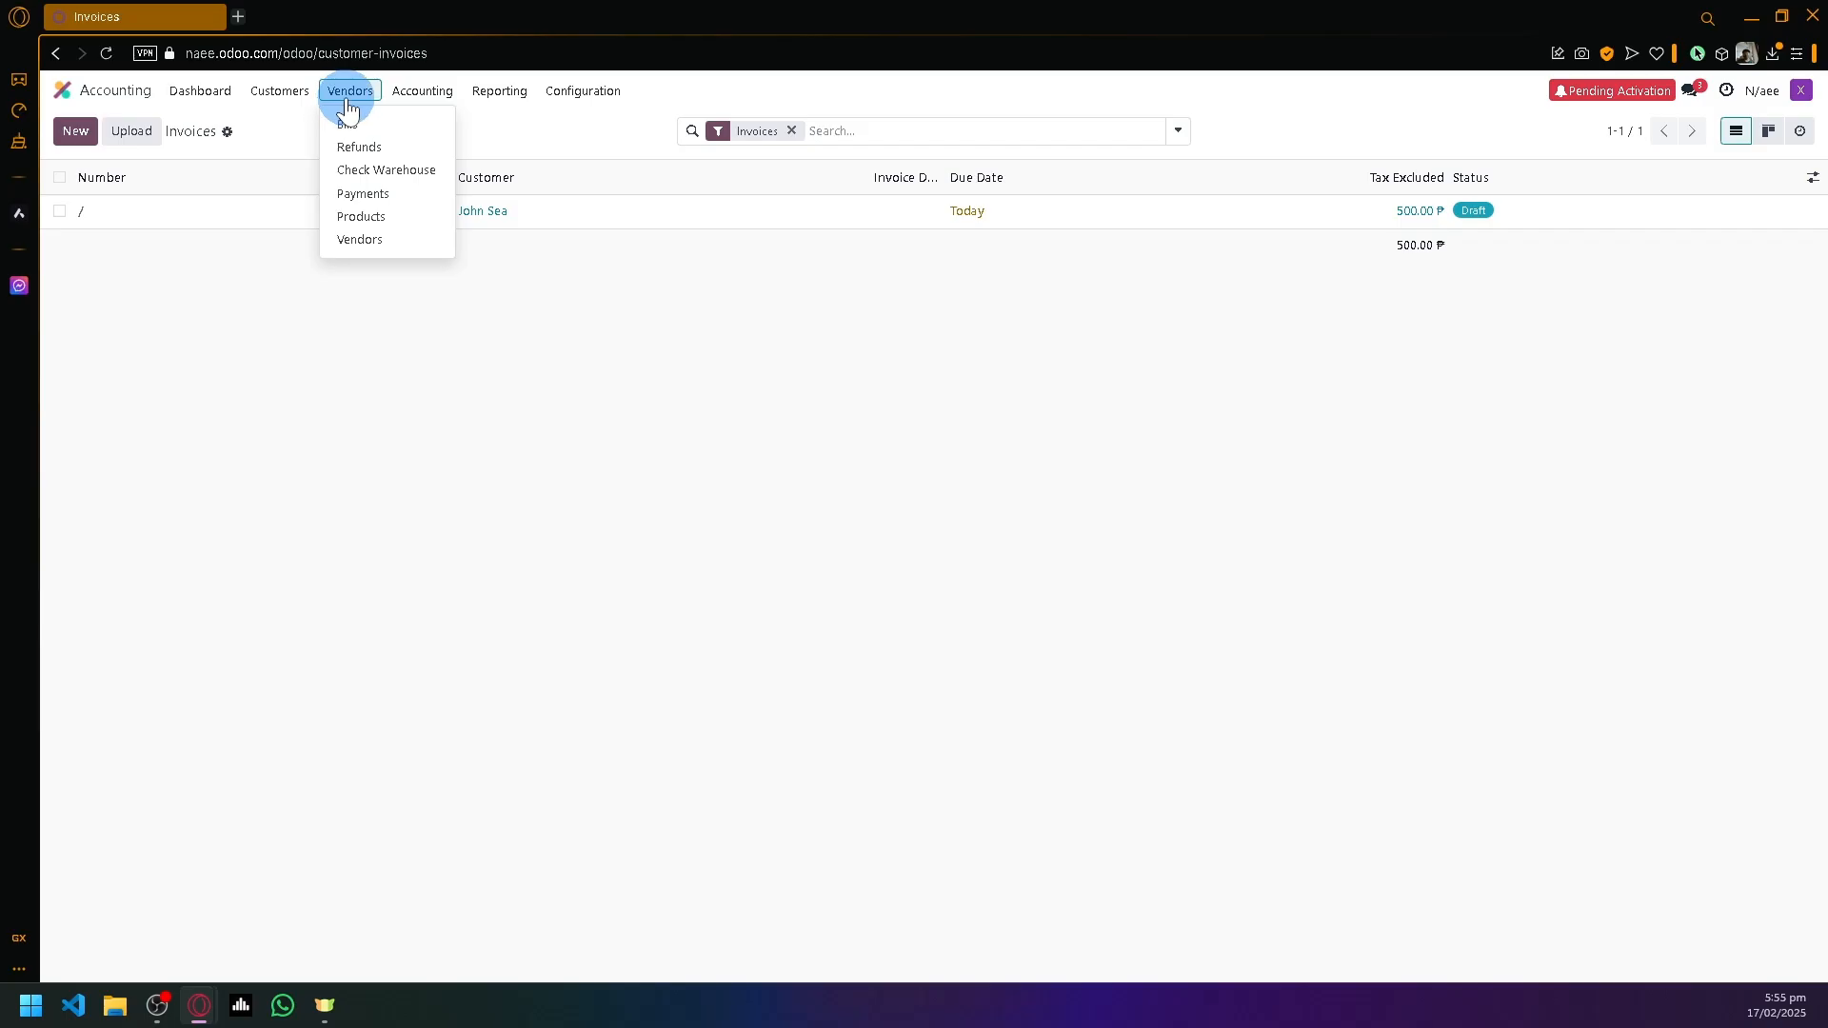
{"action": "scroll", "coordinate": [374, 164], "scroll_direction": "up", "scroll_amount": 5}
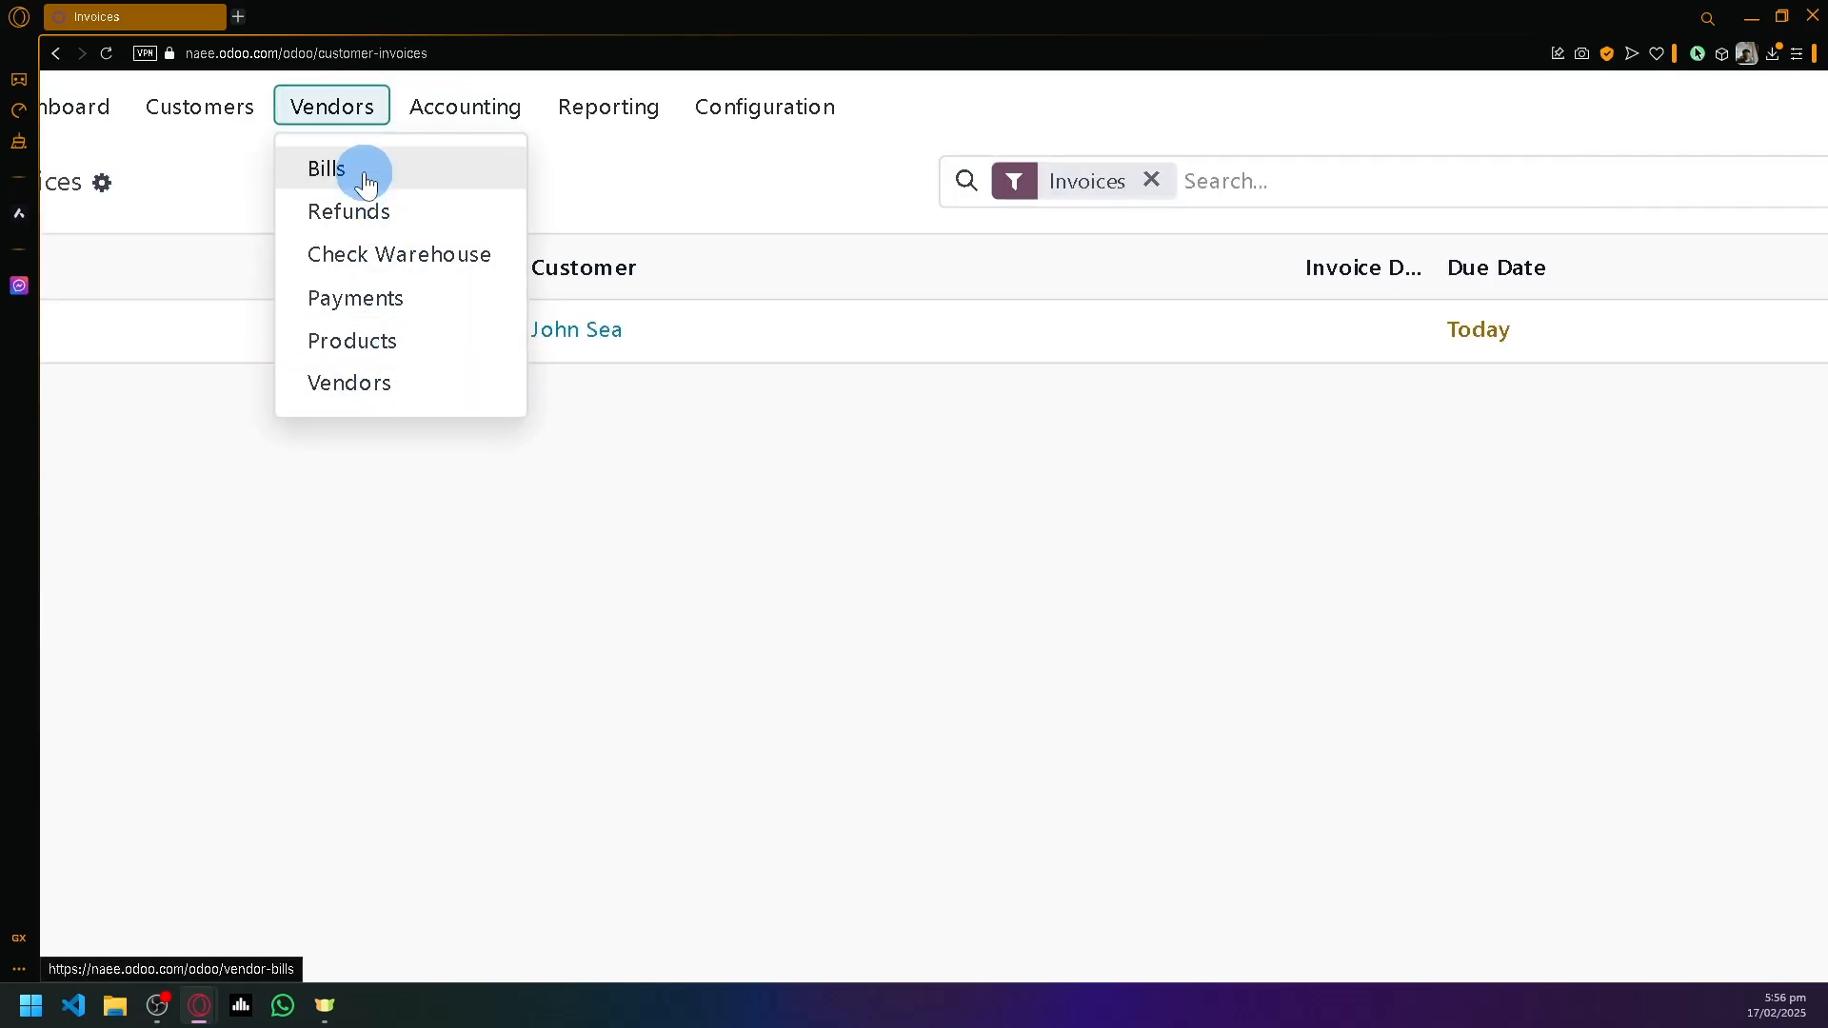
- Visit the Vendors address book, then open the Vendor Payments list
{"action": "left_click", "coordinate": [362, 382]}
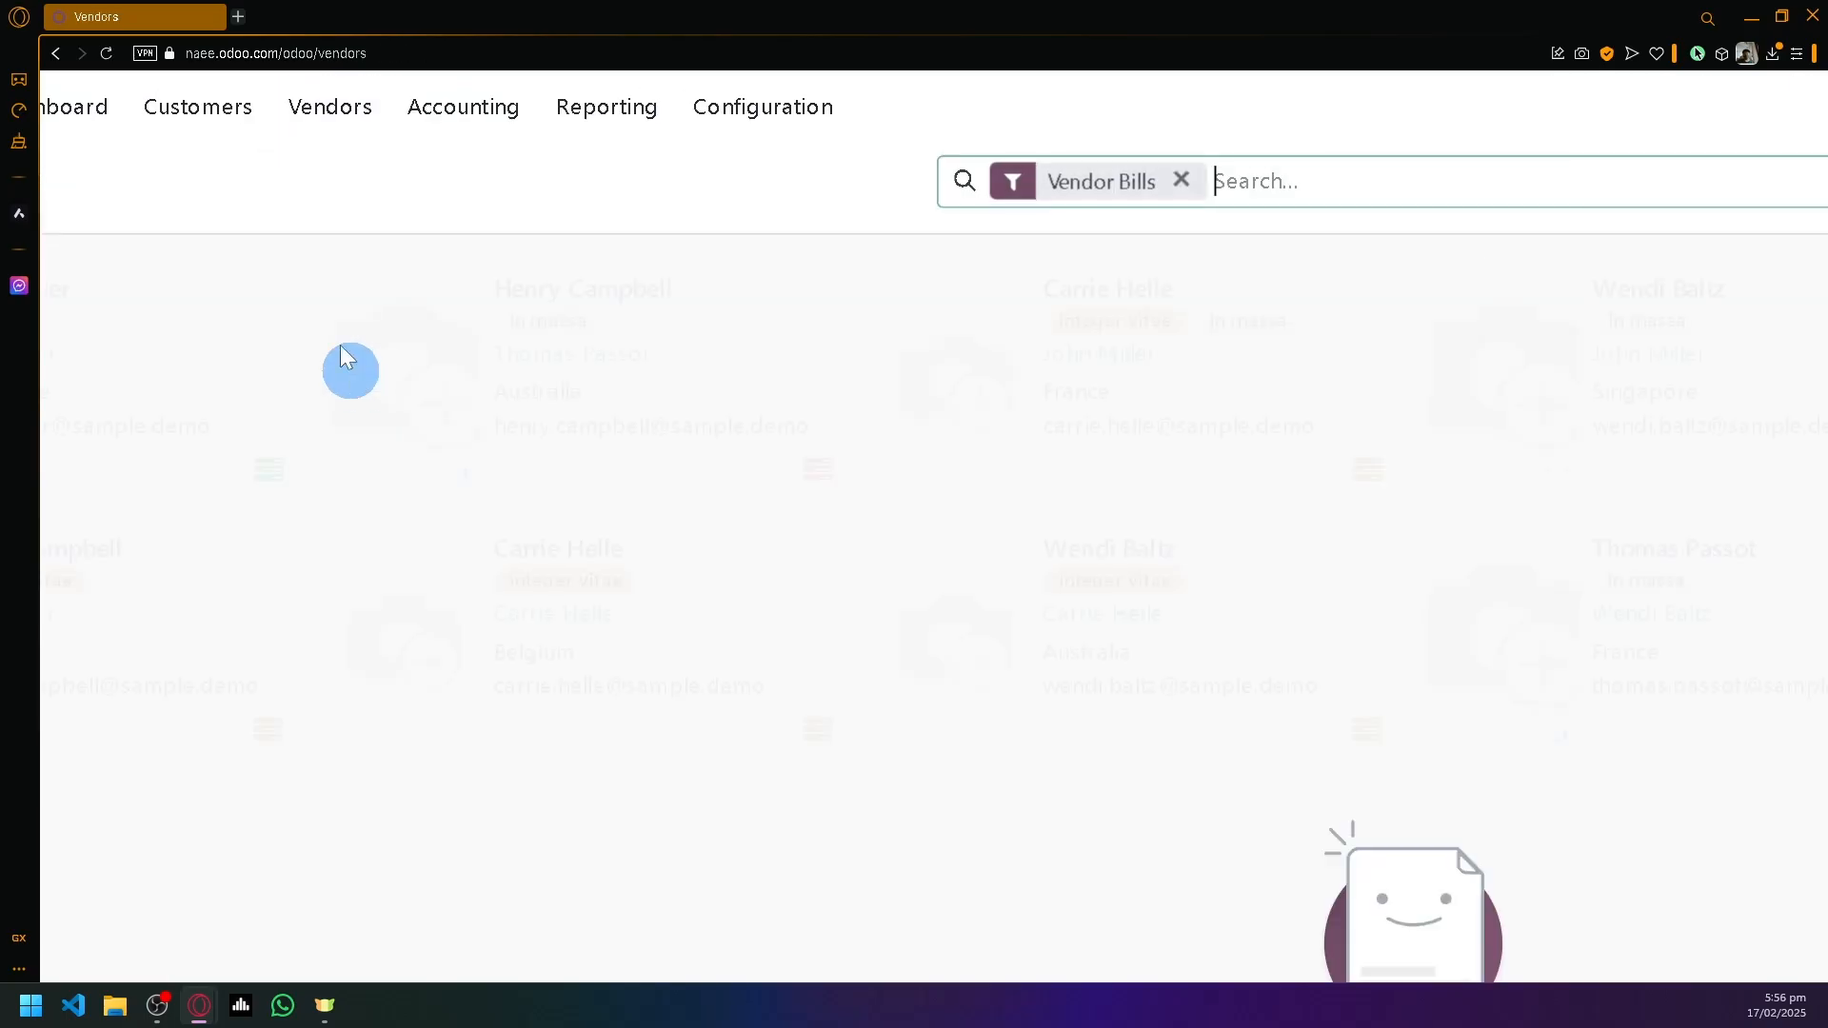
{"action": "scroll", "coordinate": [314, 307], "scroll_direction": "down", "scroll_amount": 5}
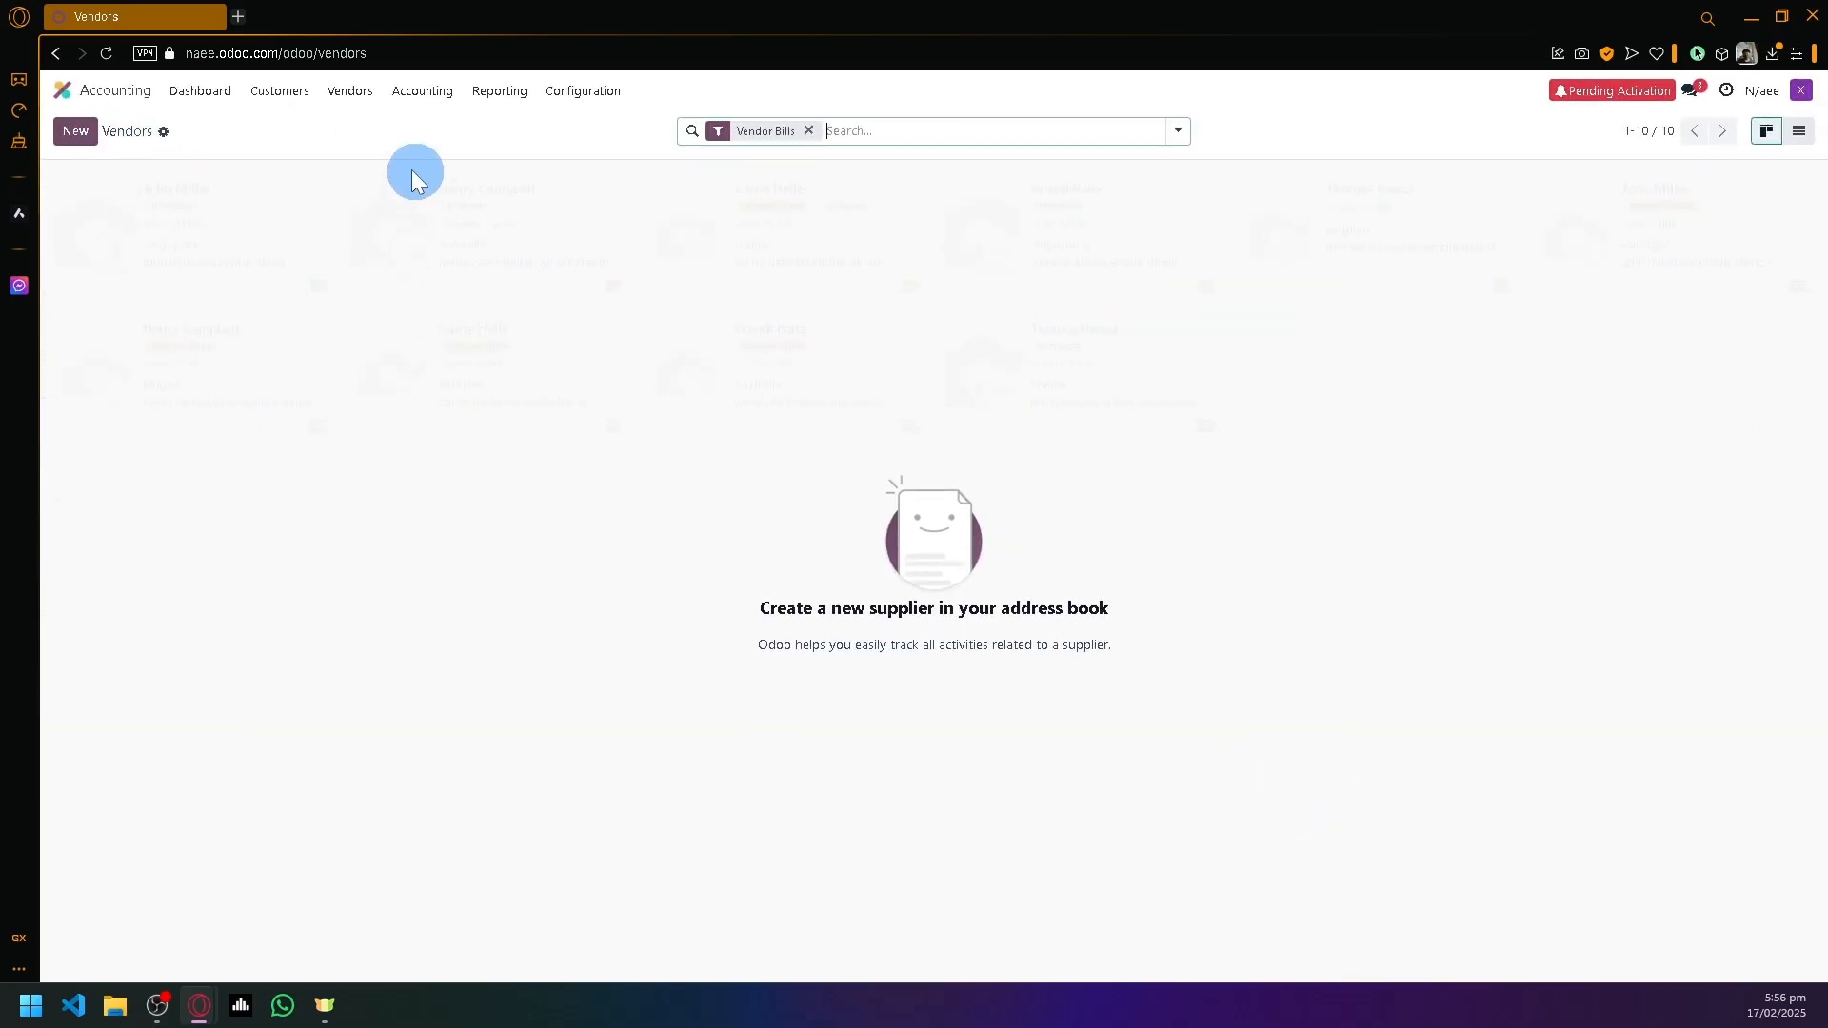
{"action": "left_click", "coordinate": [352, 95]}
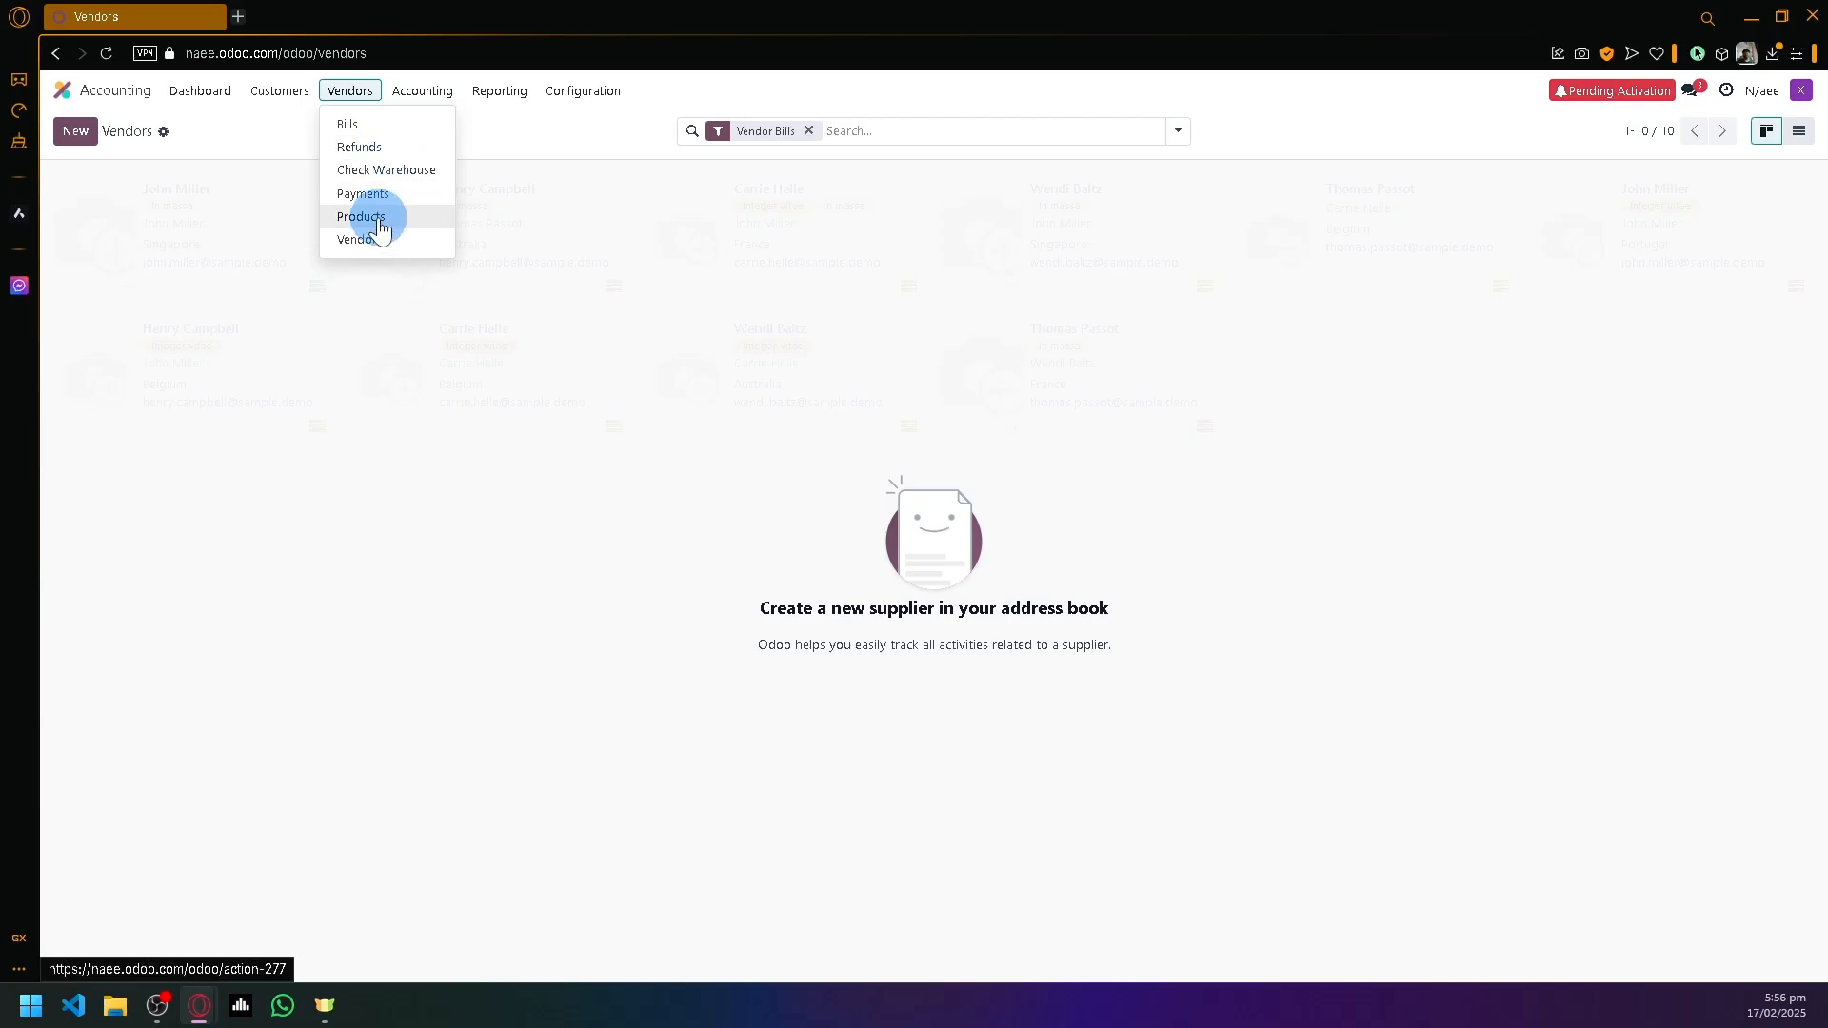
{"action": "left_click", "coordinate": [379, 204]}
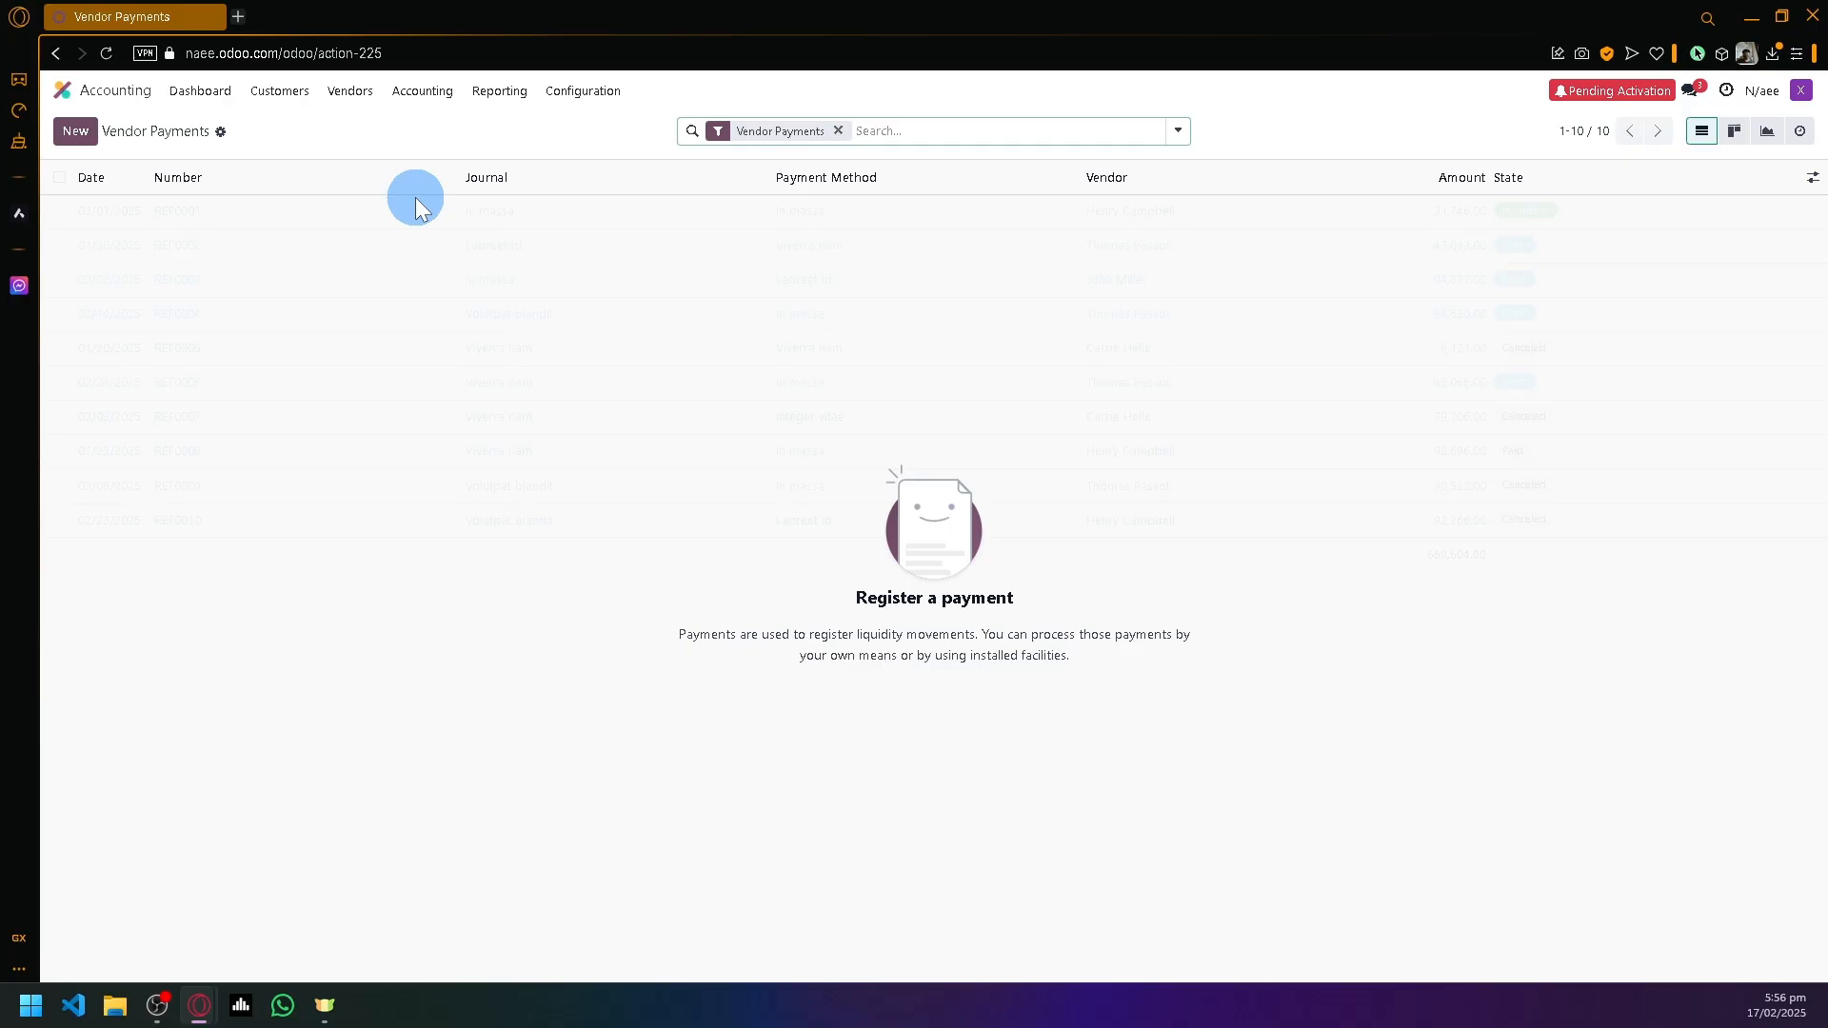
- Create a new vendor payment and select its vendor from the suggestions
{"action": "left_click", "coordinate": [76, 130]}
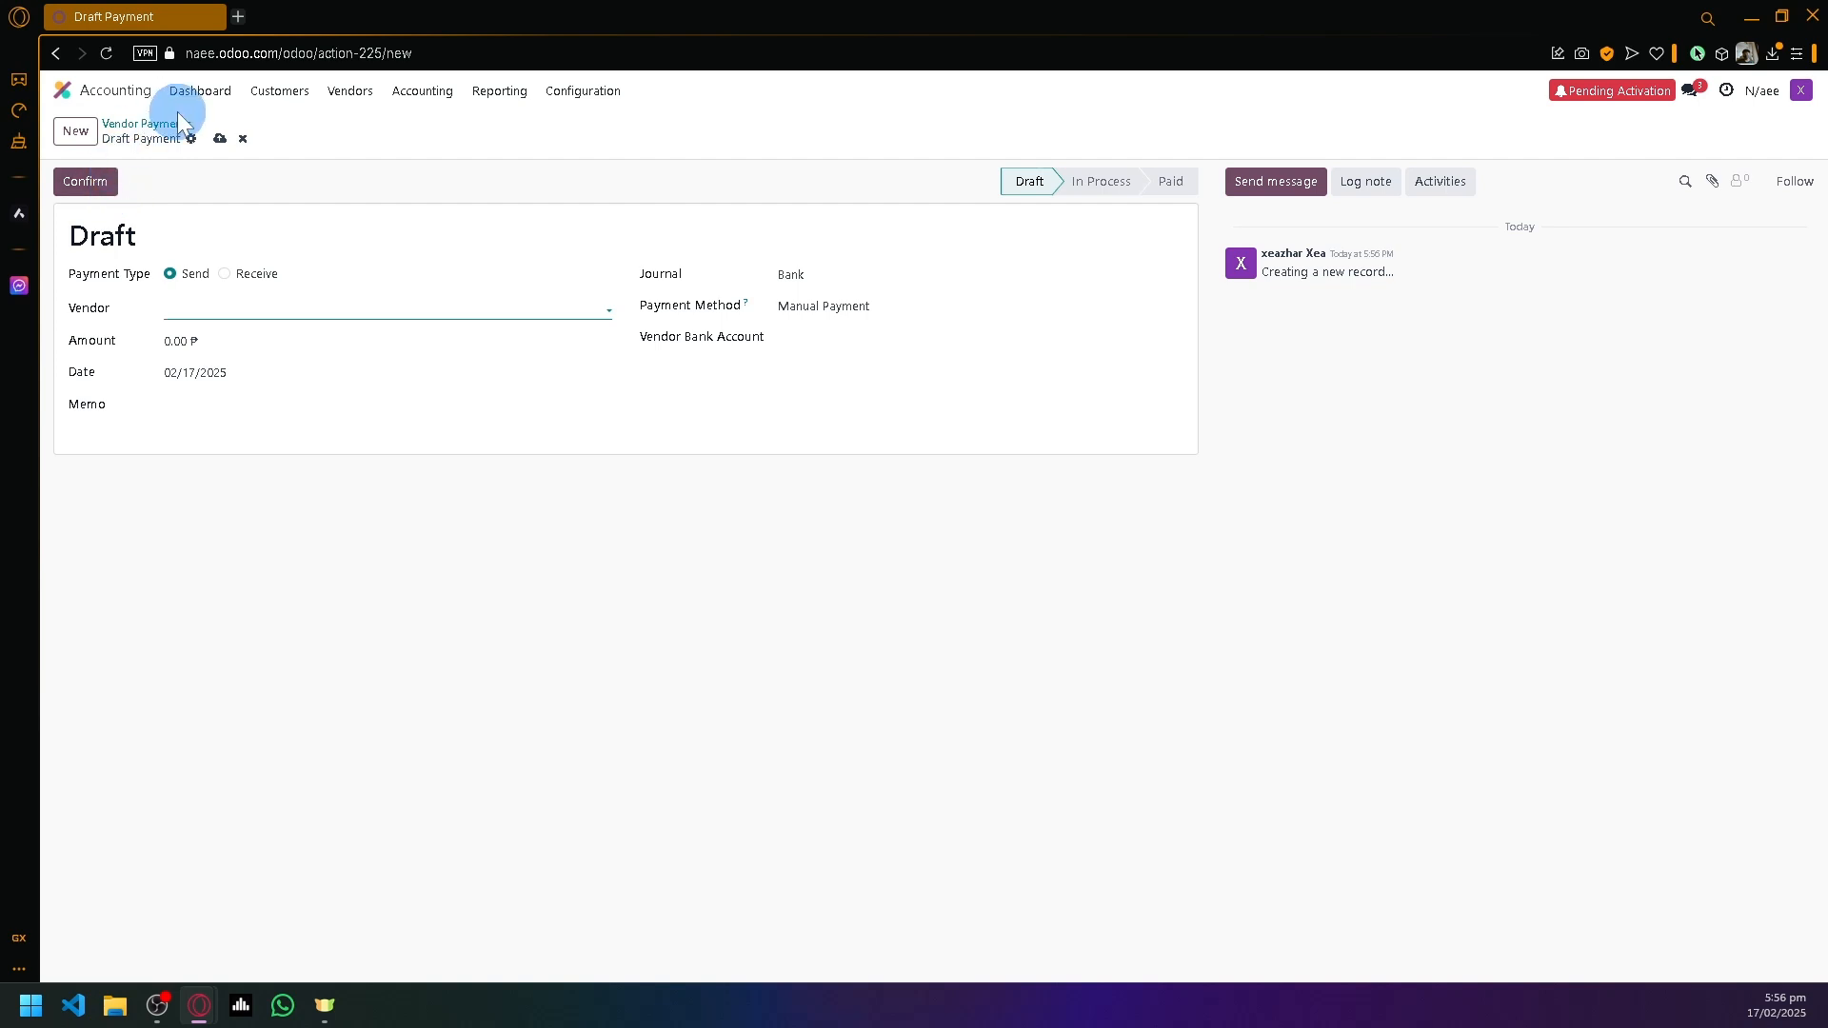
{"action": "left_click", "coordinate": [217, 306]}
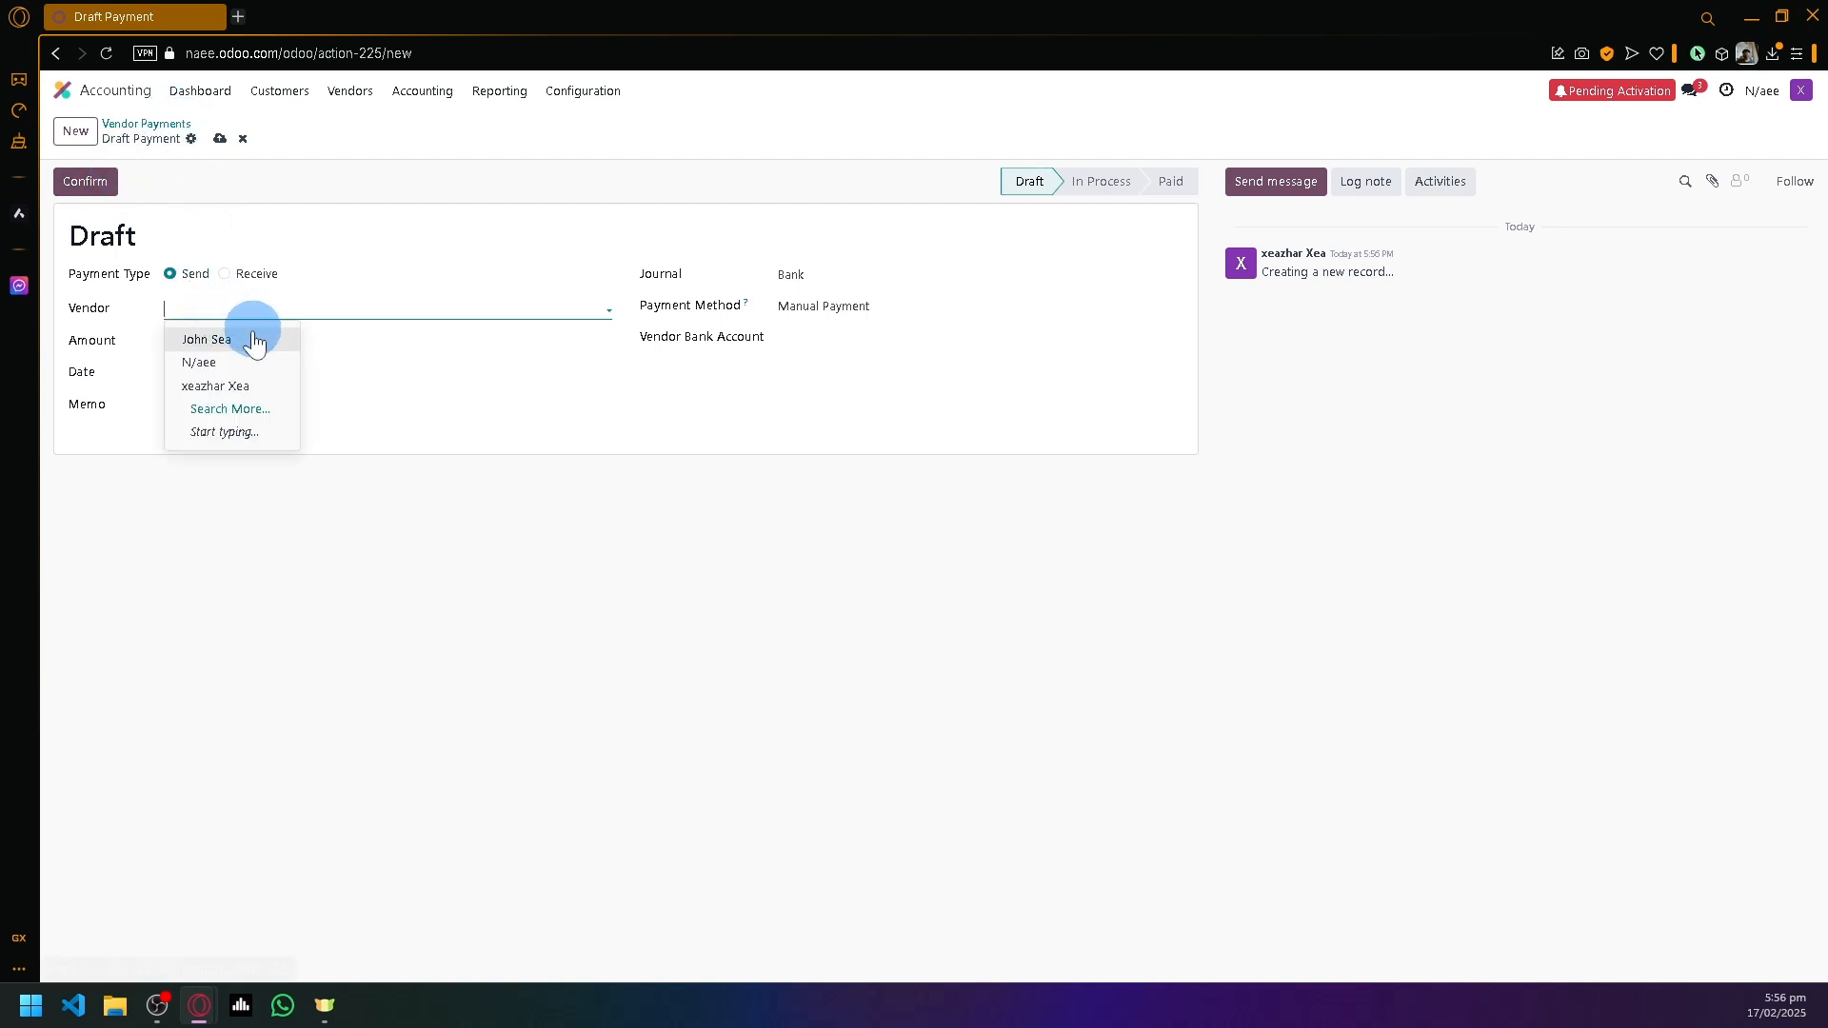
{"action": "left_click", "coordinate": [248, 339]}
{"action": "left_click", "coordinate": [245, 343]}
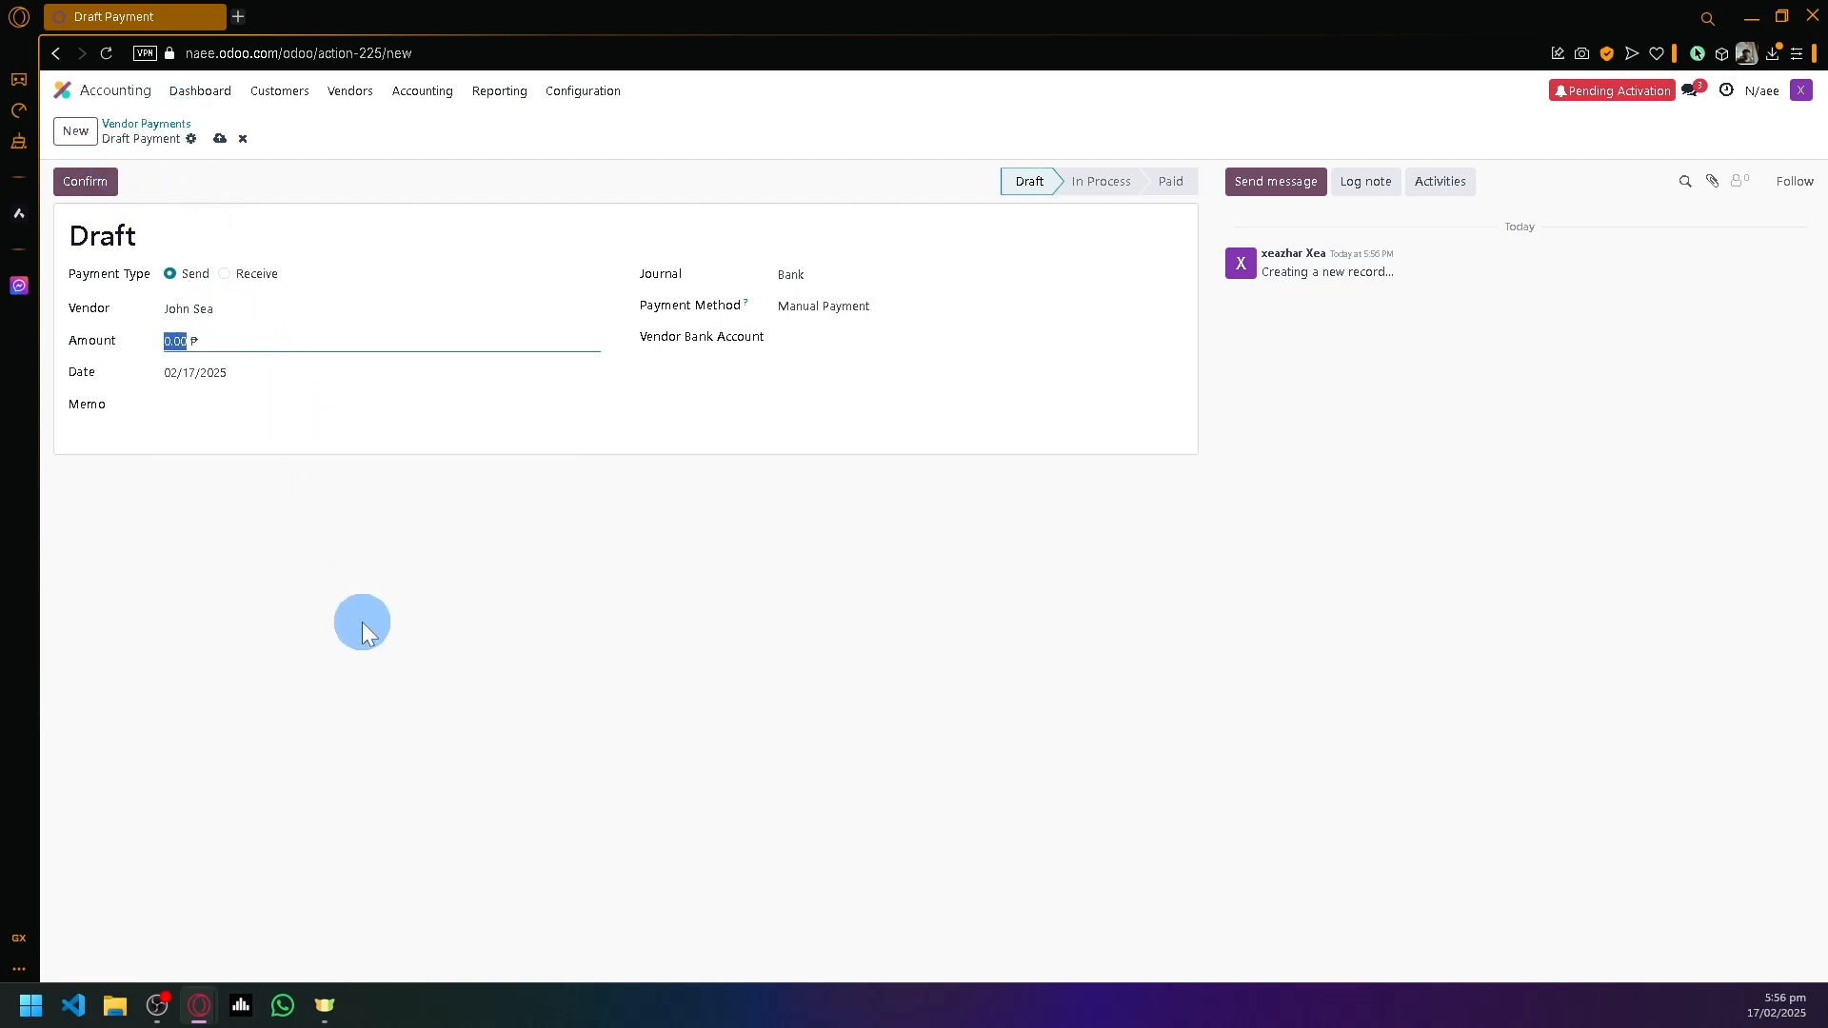
- Leave the amount at 0.00 and keep Manual Payment as the payment method
{"action": "left_click", "coordinate": [363, 623]}
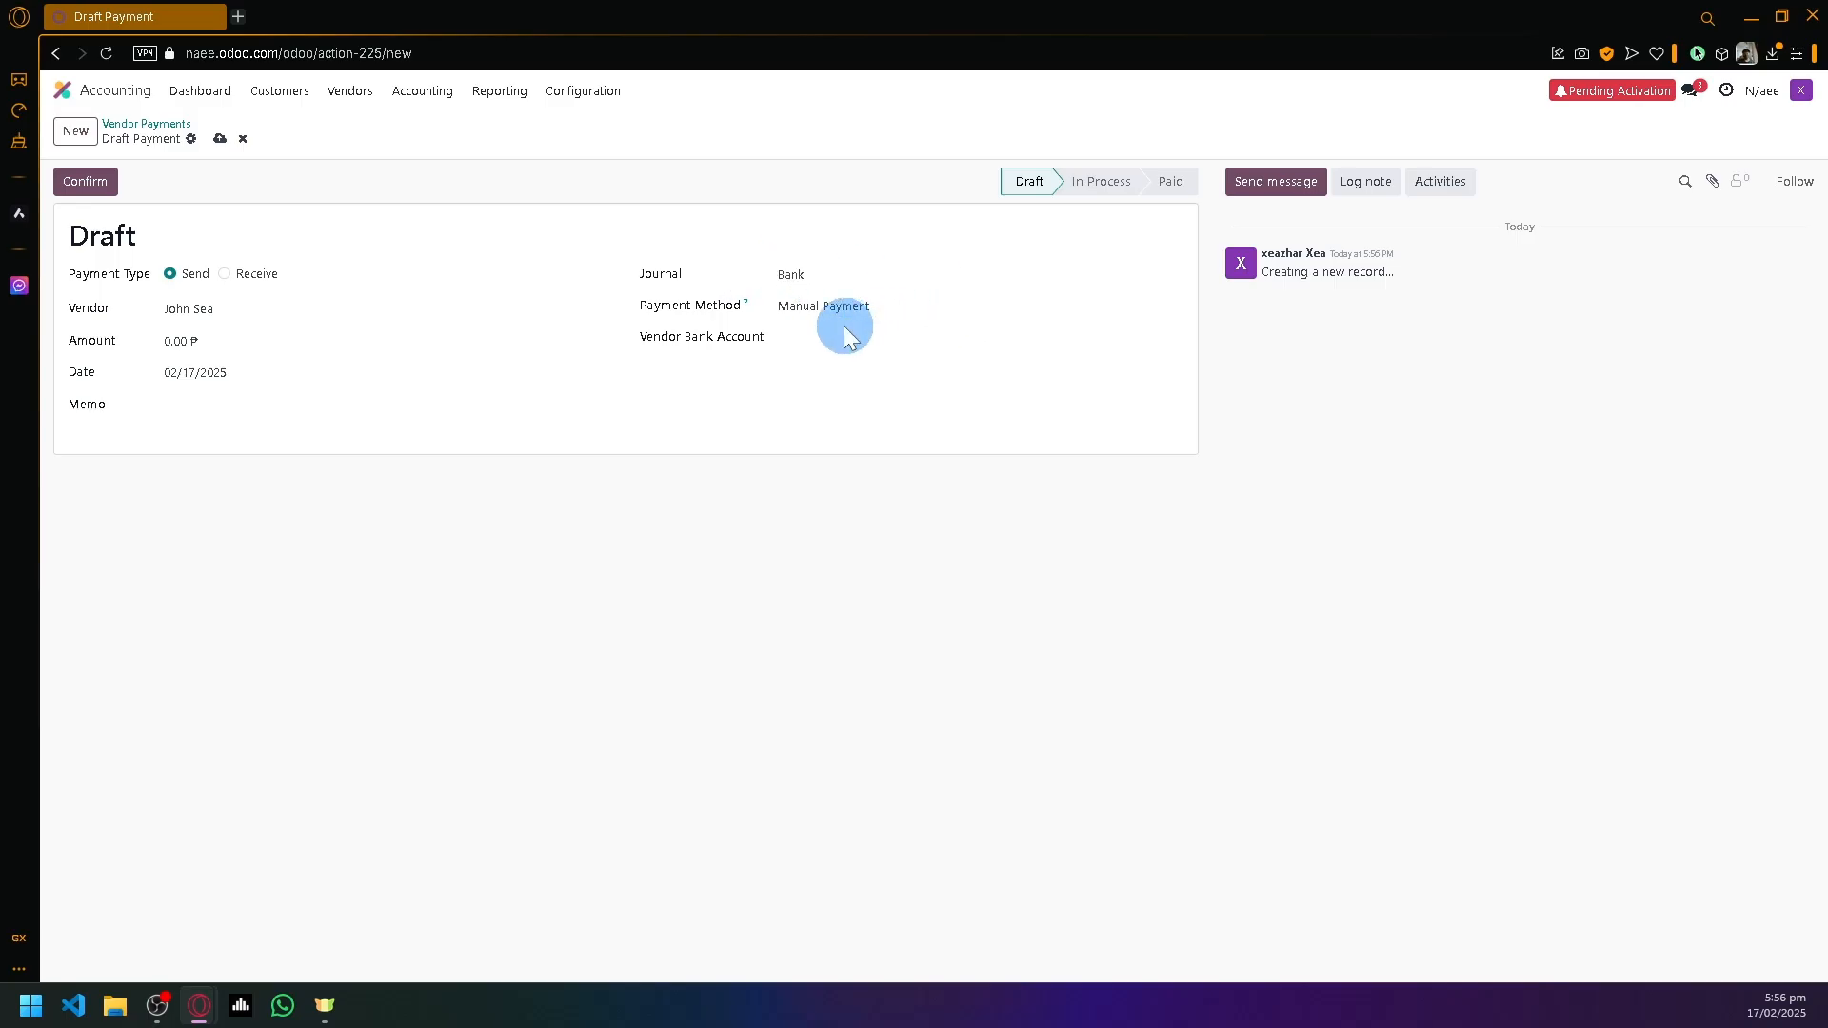
{"action": "left_click", "coordinate": [945, 299]}
{"action": "left_click", "coordinate": [955, 300]}
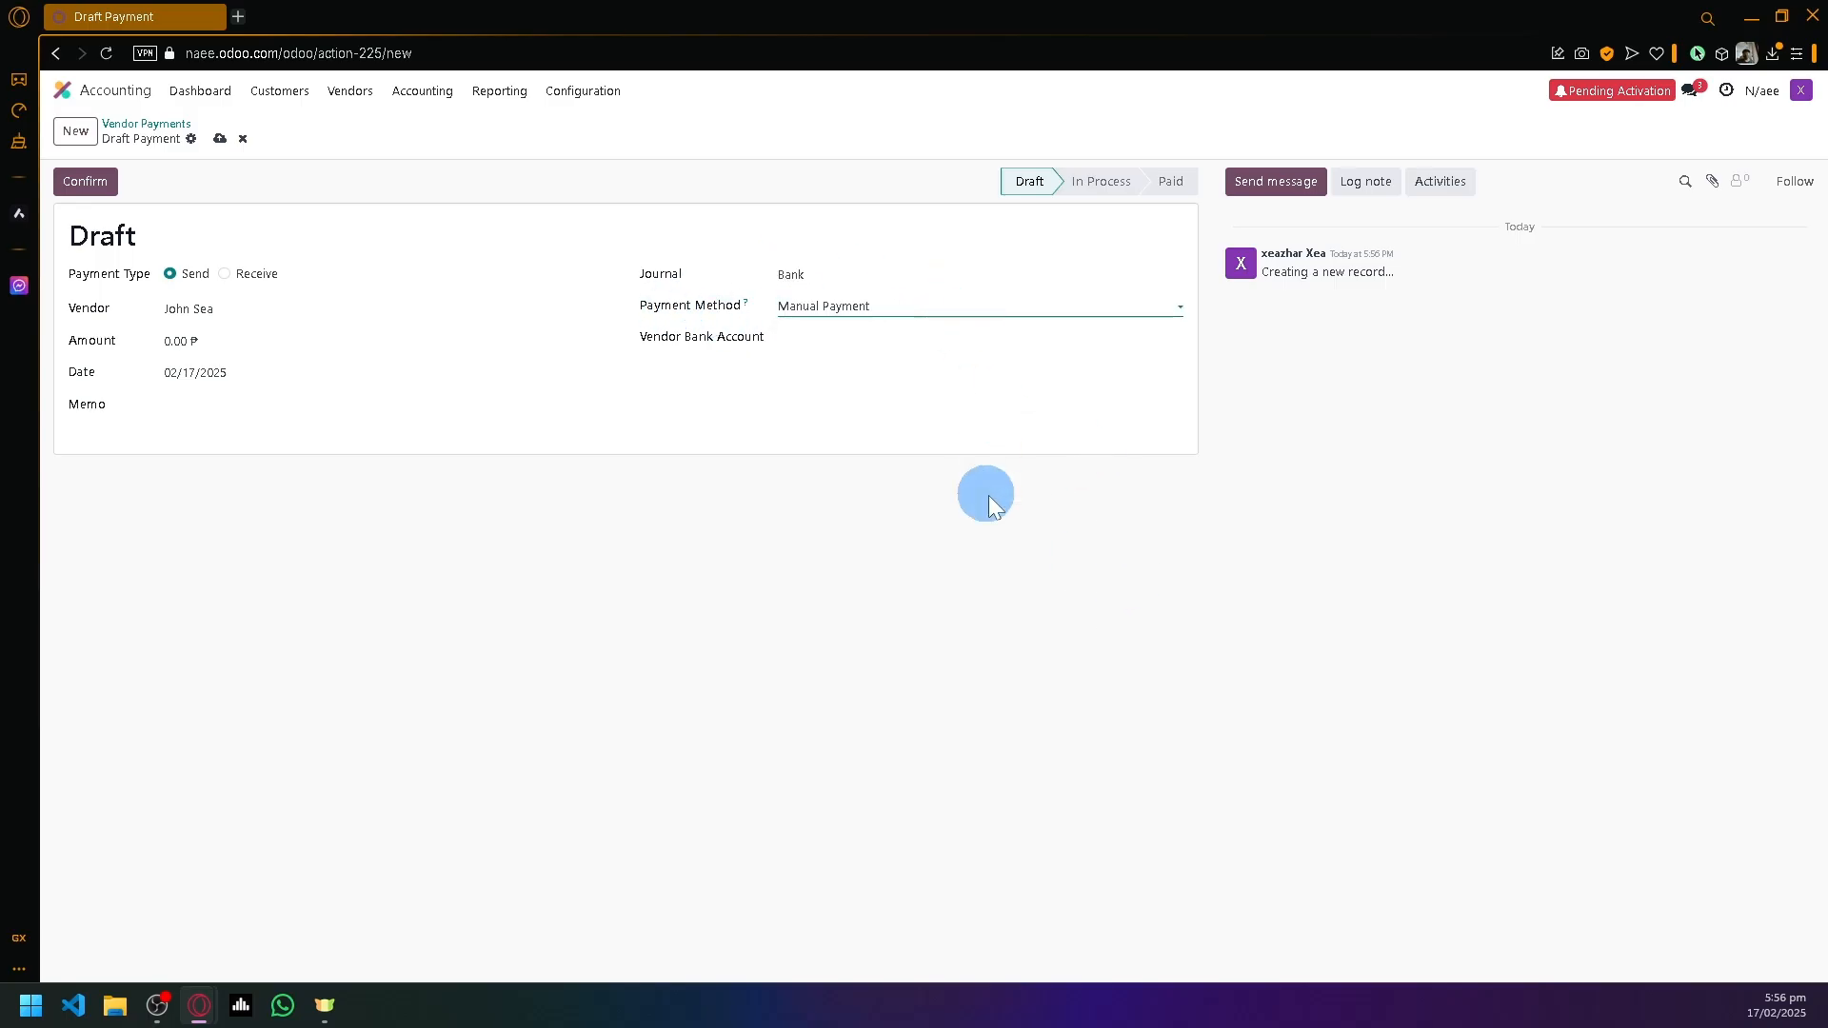
{"action": "left_click", "coordinate": [1103, 187]}
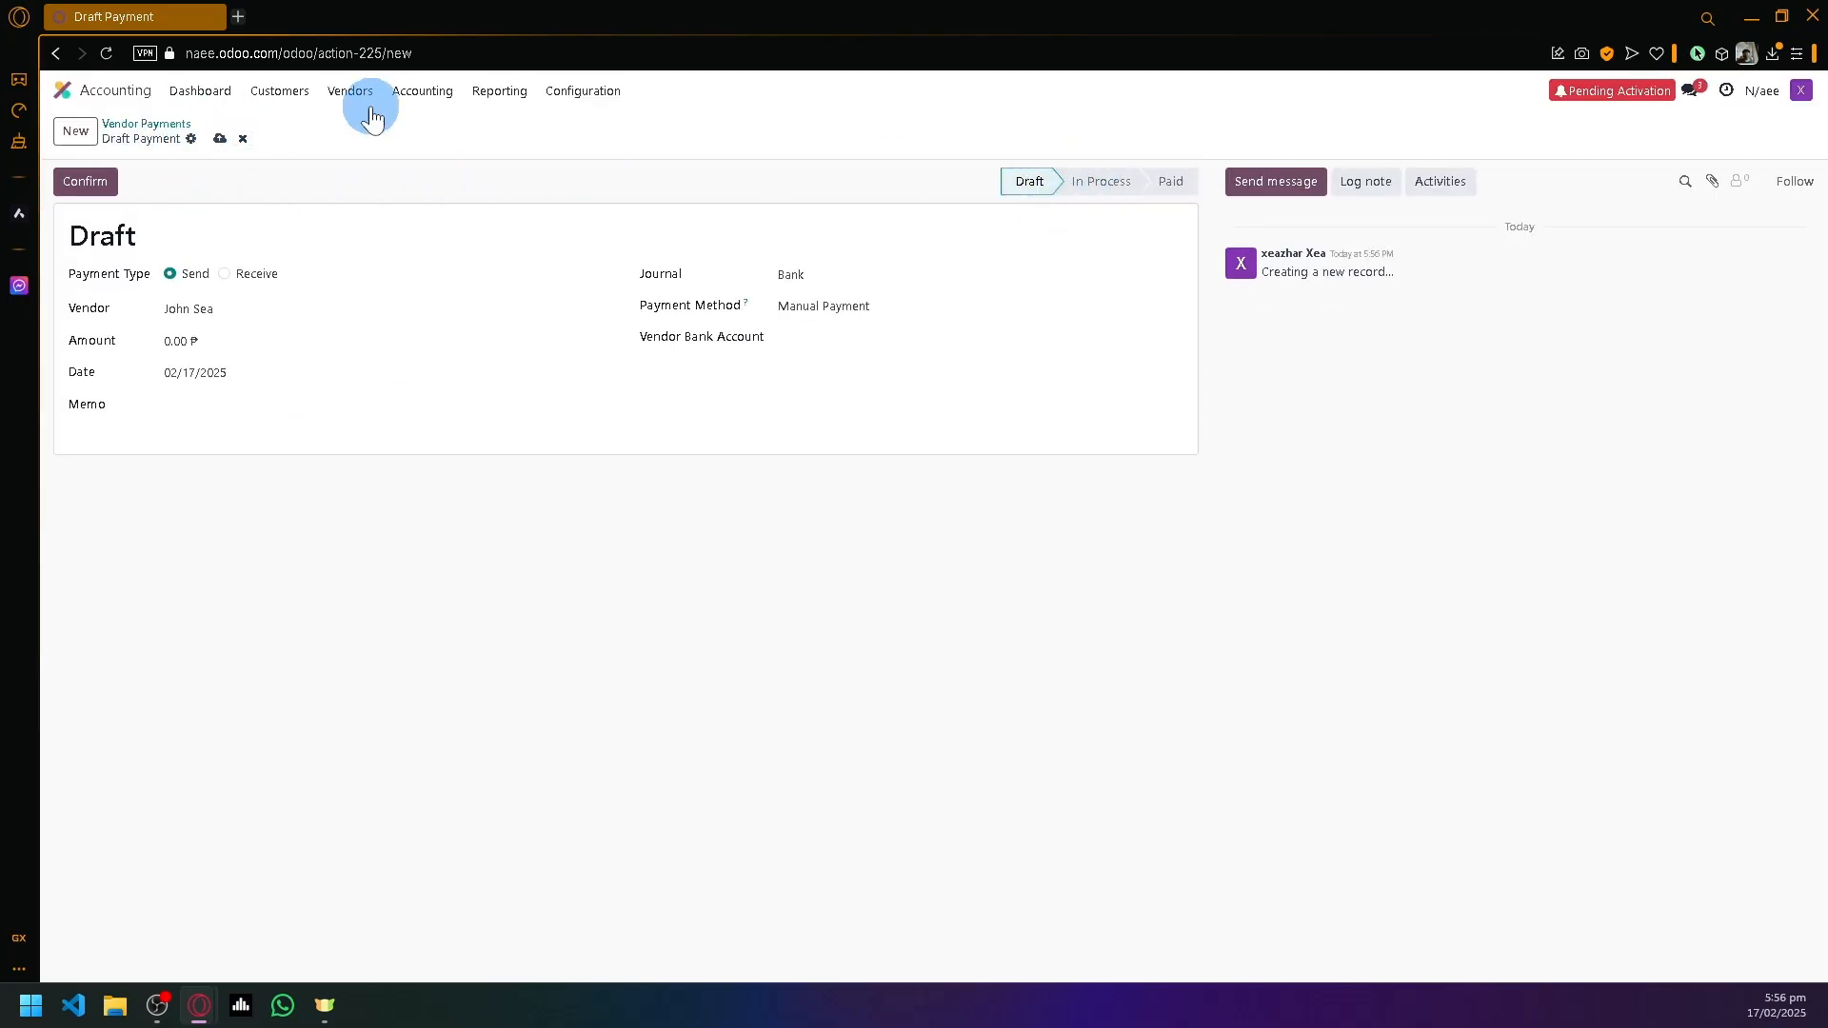
{"action": "left_click", "coordinate": [409, 99]}
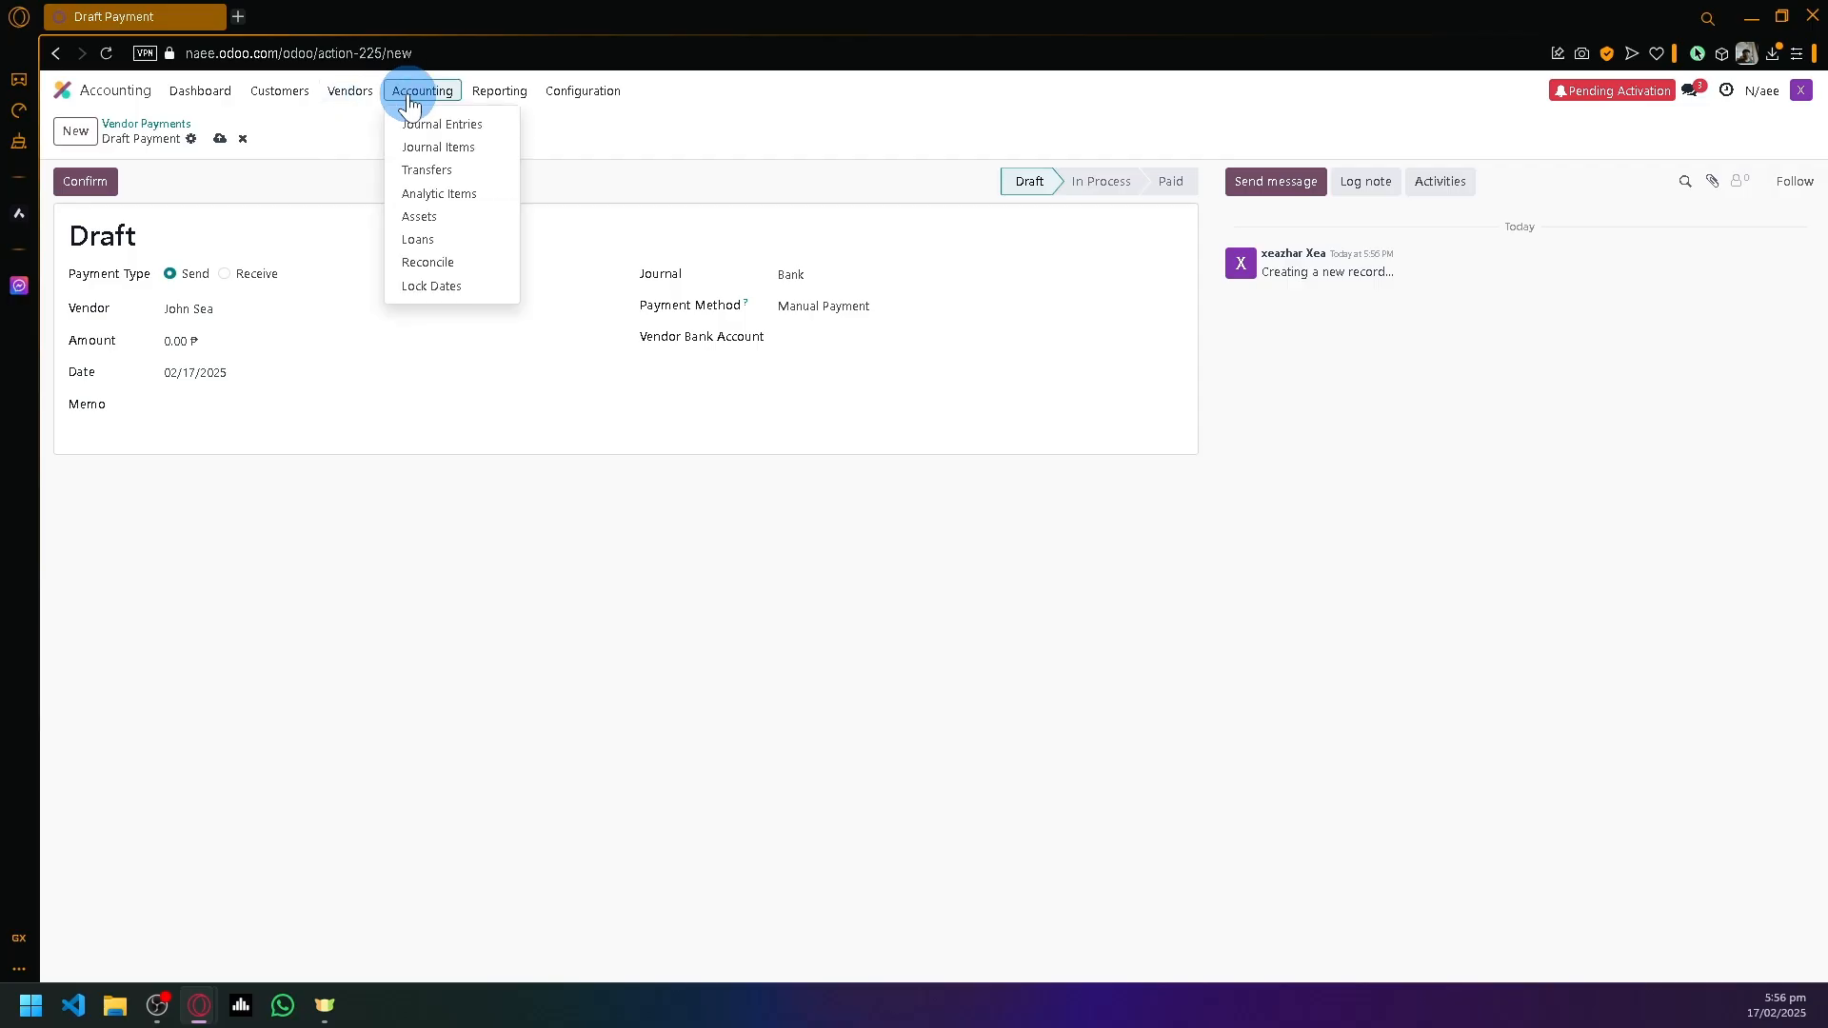
{"action": "mouse_move", "coordinate": [345, 99]}
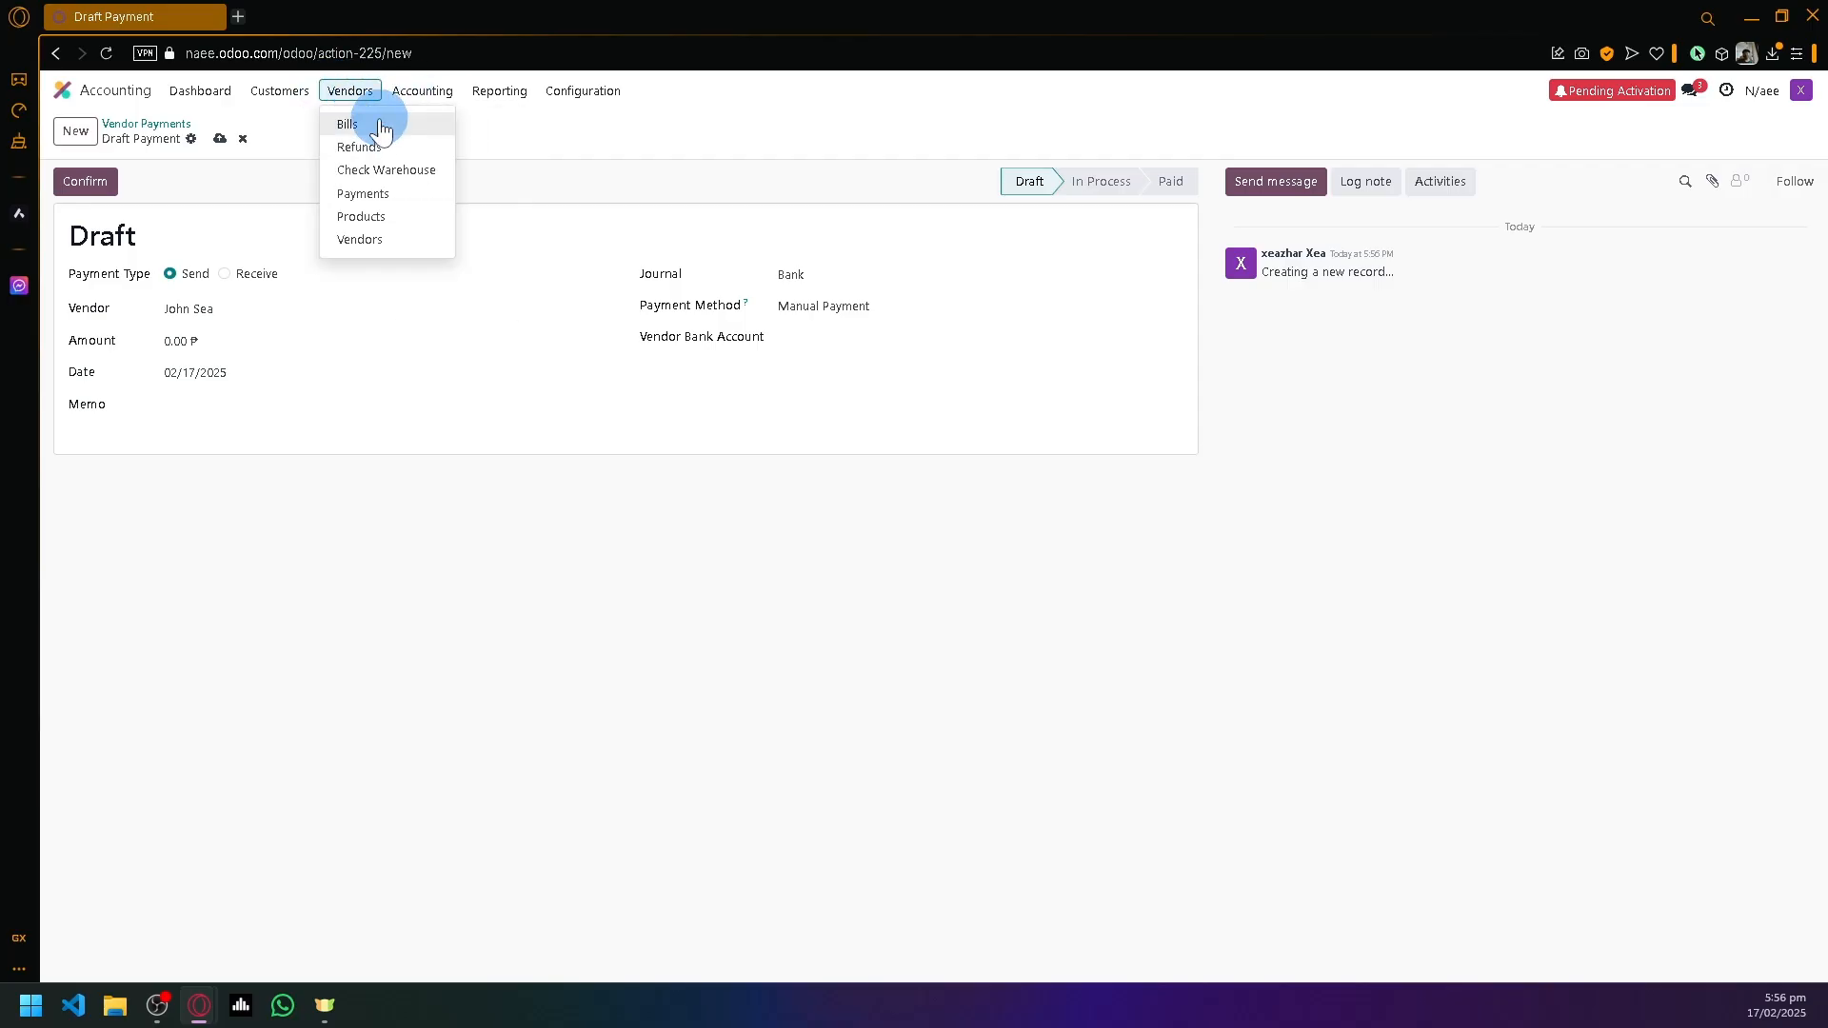
- Go to the vendor bills list and start a new vendor bill
{"action": "left_click", "coordinate": [392, 122]}
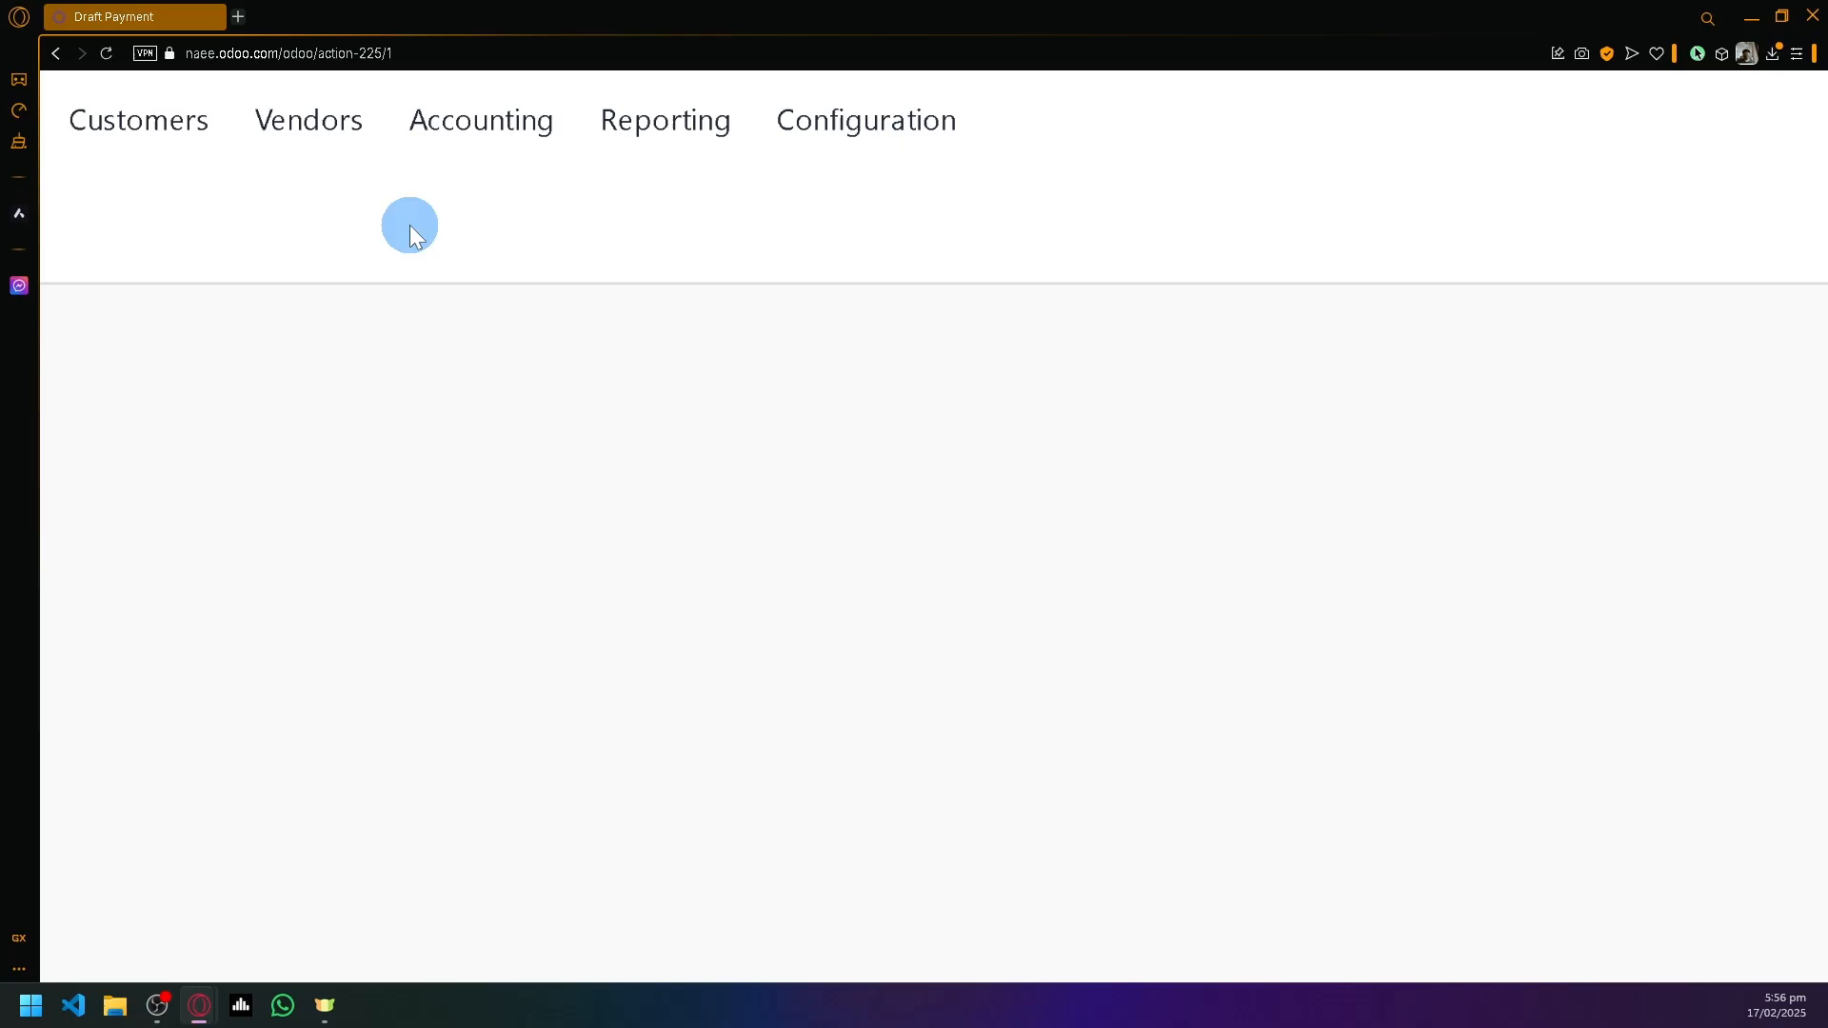
{"action": "scroll", "coordinate": [409, 225], "scroll_direction": "down", "scroll_amount": 3}
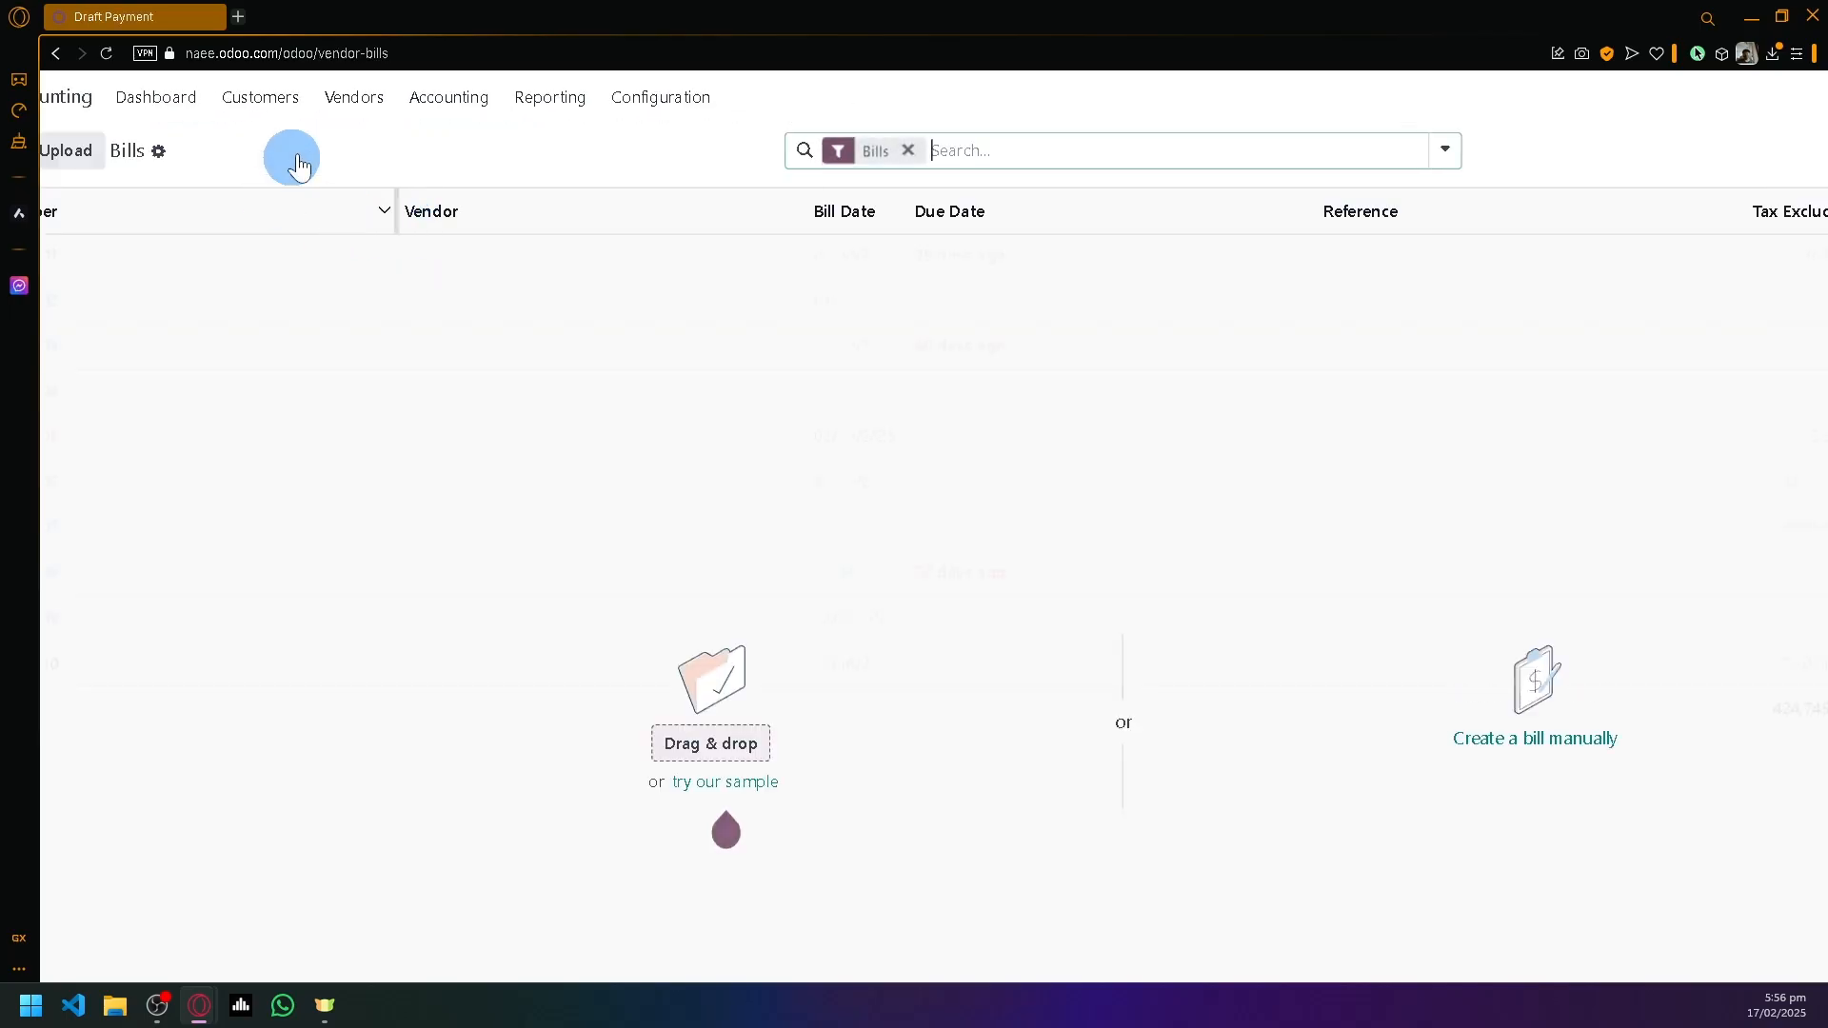
{"action": "scroll", "coordinate": [301, 221], "scroll_direction": "down", "scroll_amount": 2}
{"action": "left_click", "coordinate": [80, 139]}
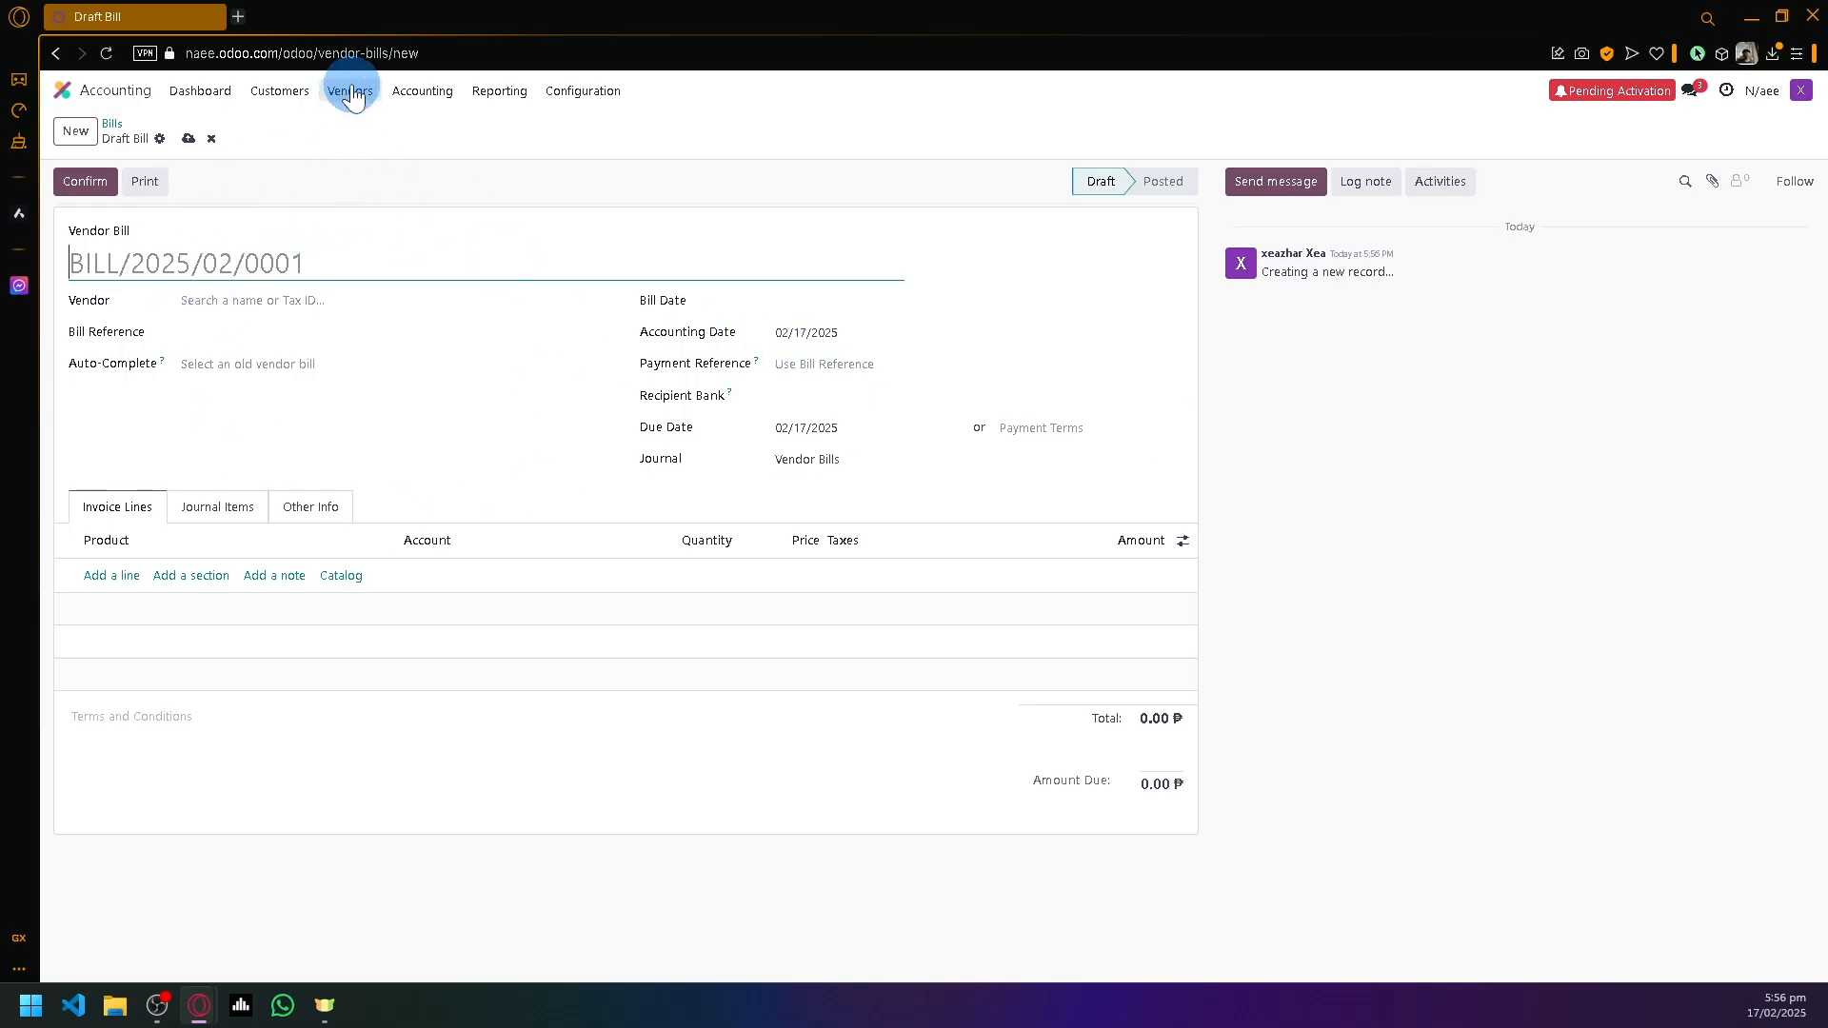
- Visit the Journal Entries list, then the Automatic Transfers list
{"action": "left_click", "coordinate": [409, 91]}
{"action": "scroll", "coordinate": [423, 141], "scroll_direction": "up", "scroll_amount": 3}
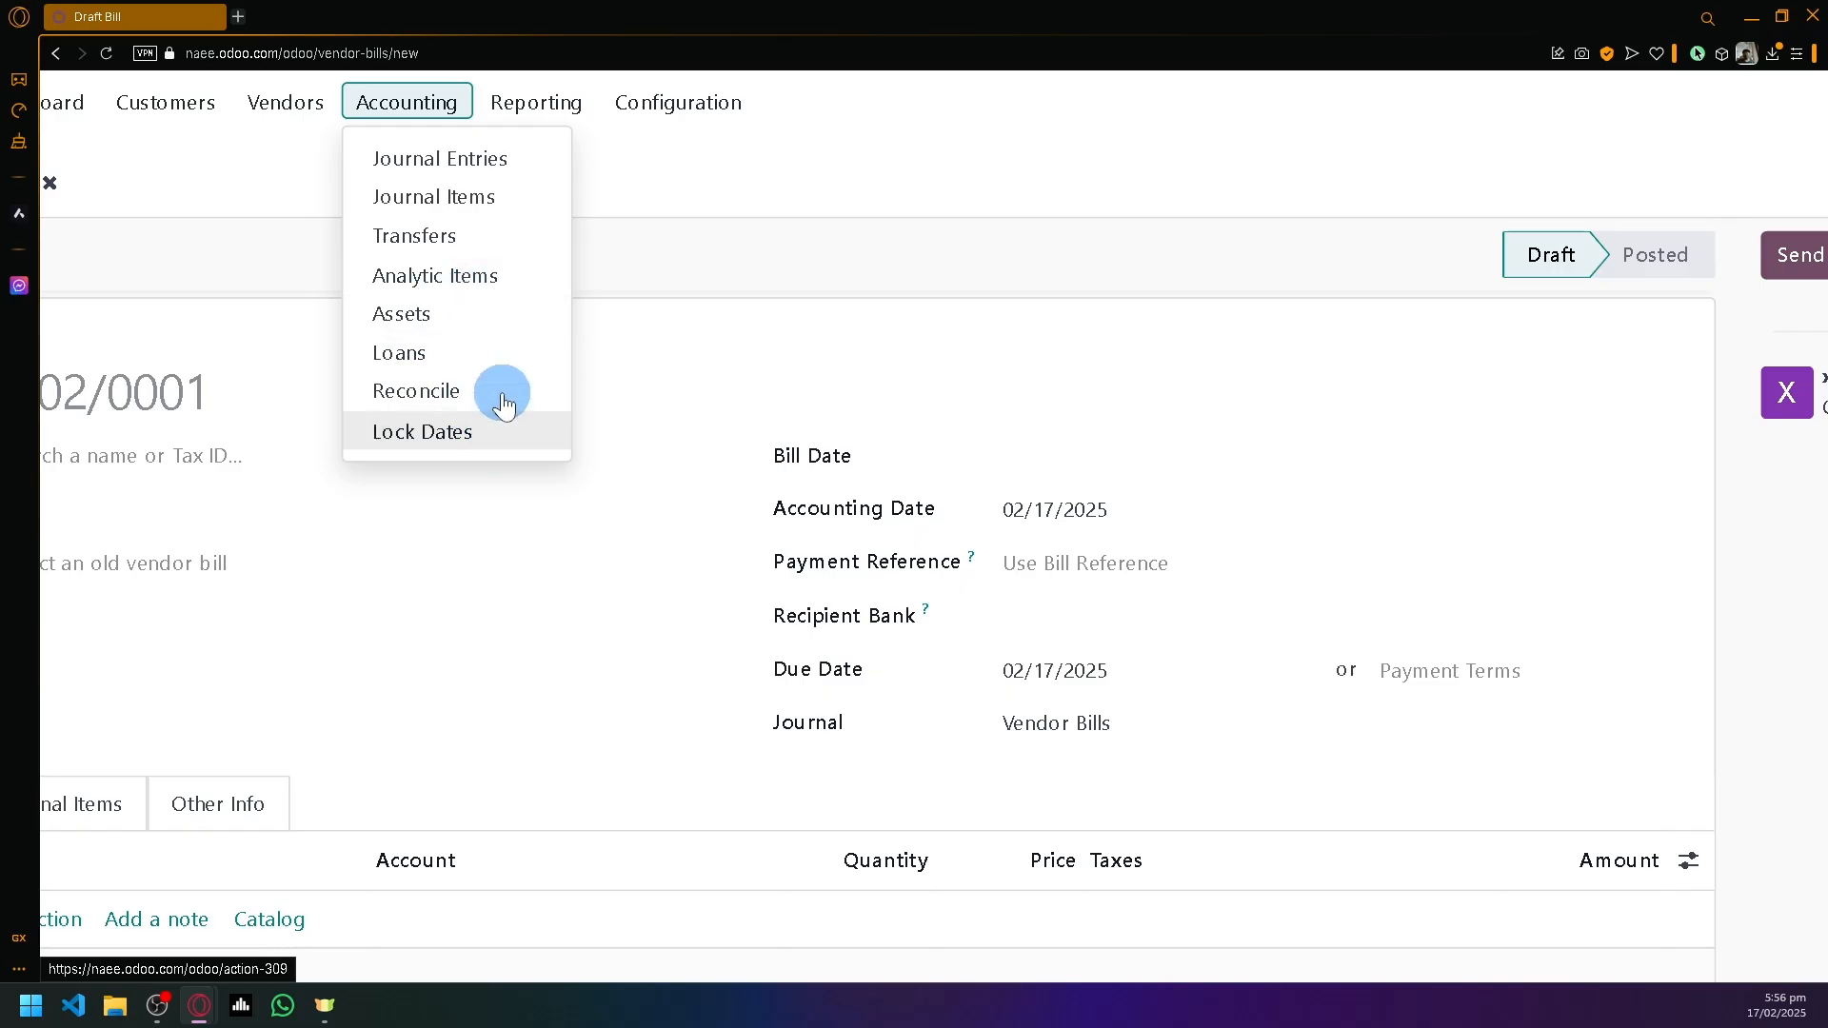
{"action": "left_click", "coordinate": [489, 160]}
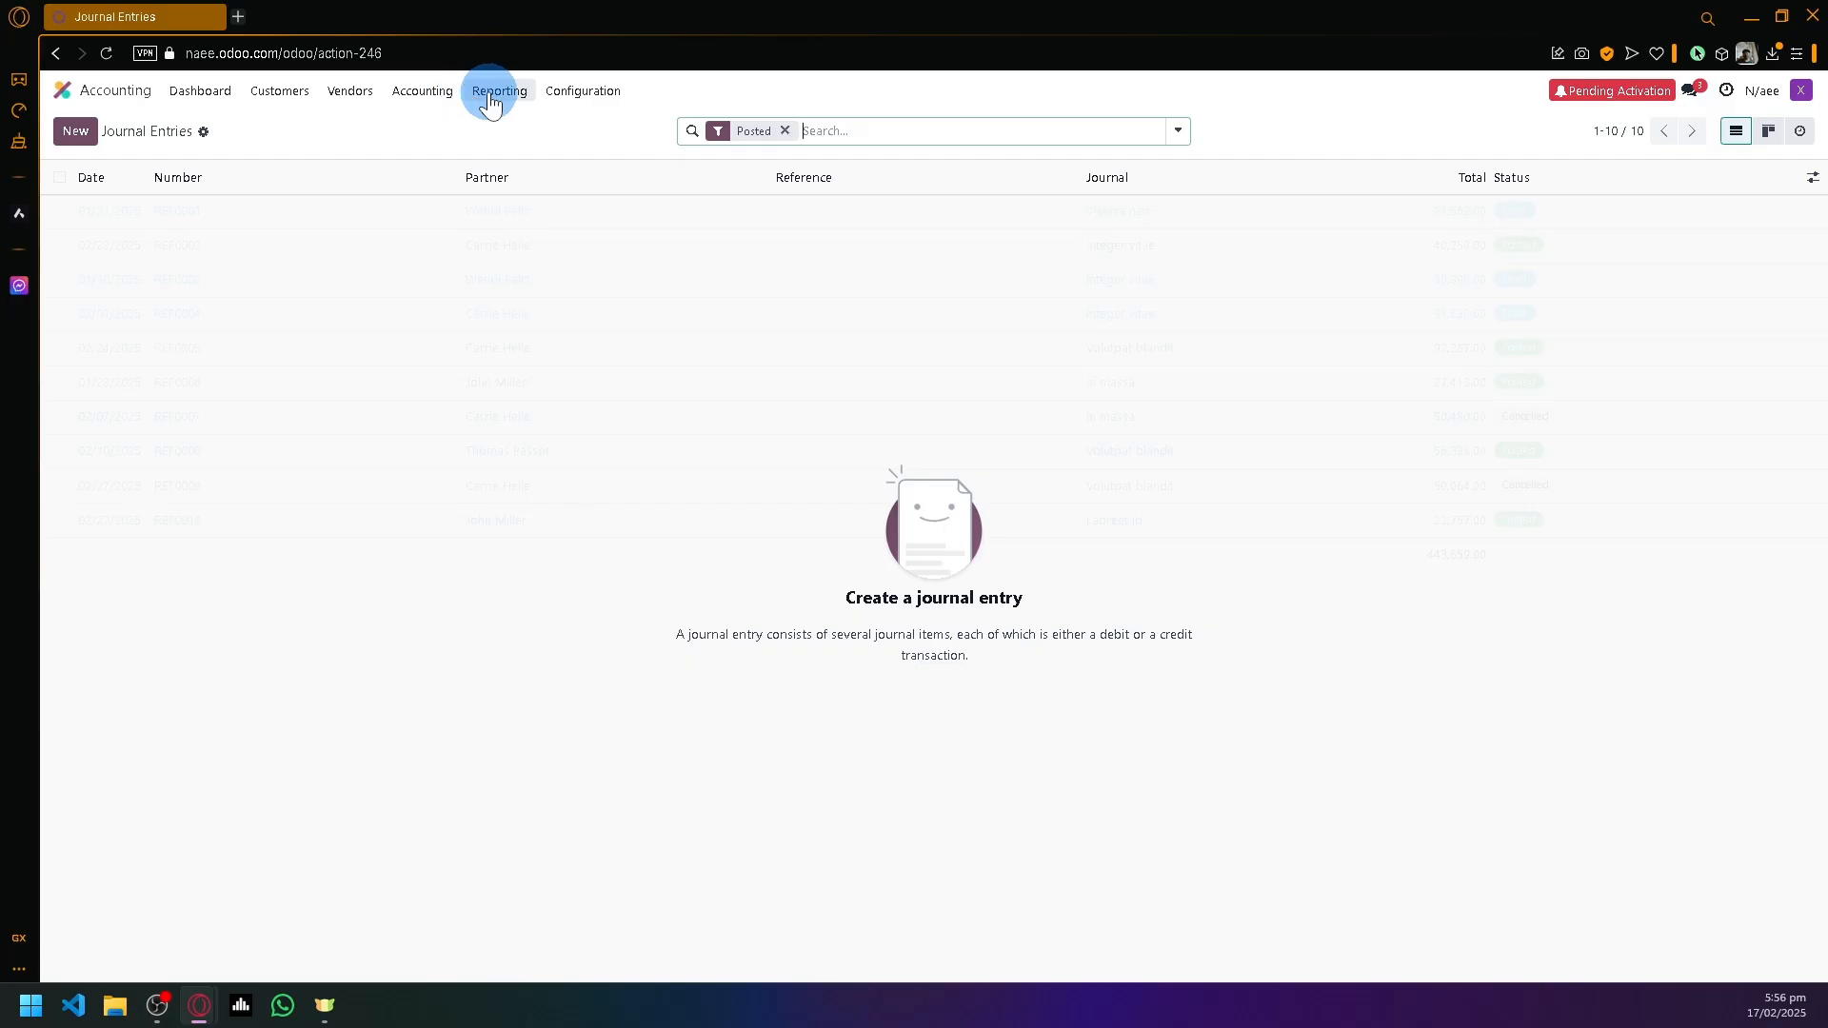
{"action": "left_click", "coordinate": [422, 92]}
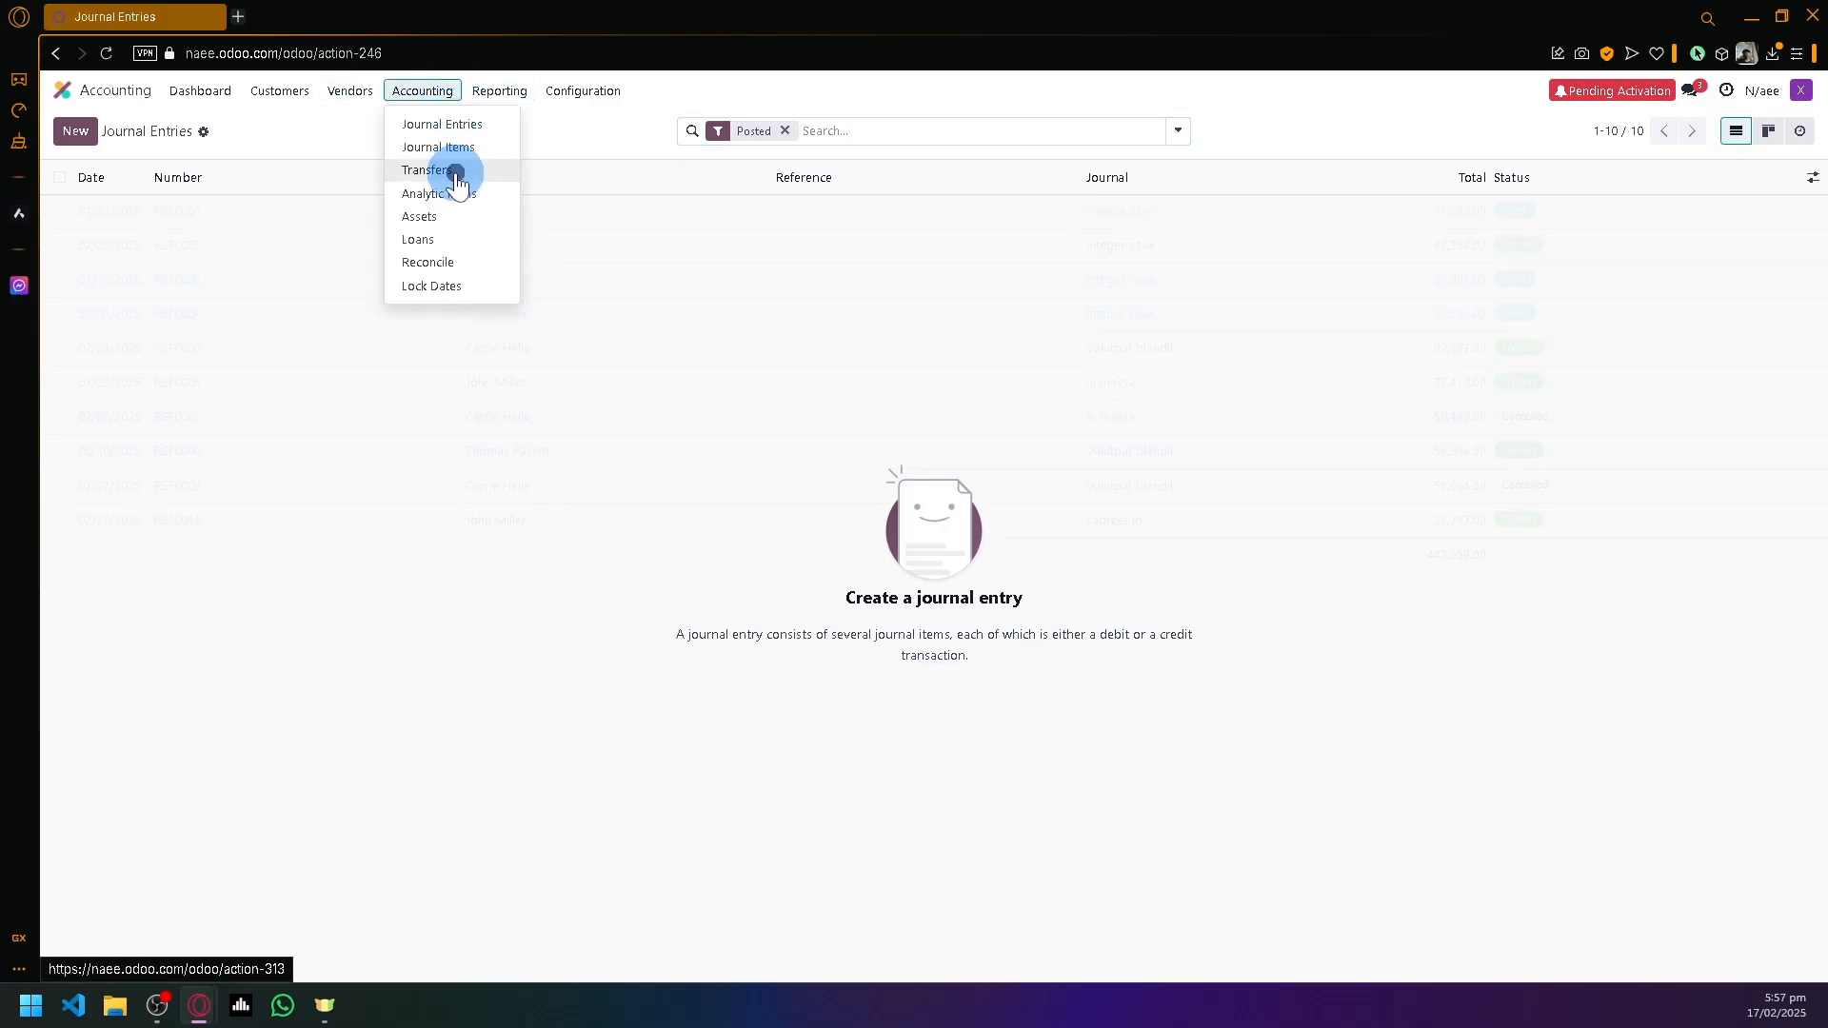
{"action": "left_click", "coordinate": [457, 174]}
- Open the Assets list and start a new asset record
{"action": "left_click", "coordinate": [450, 100]}
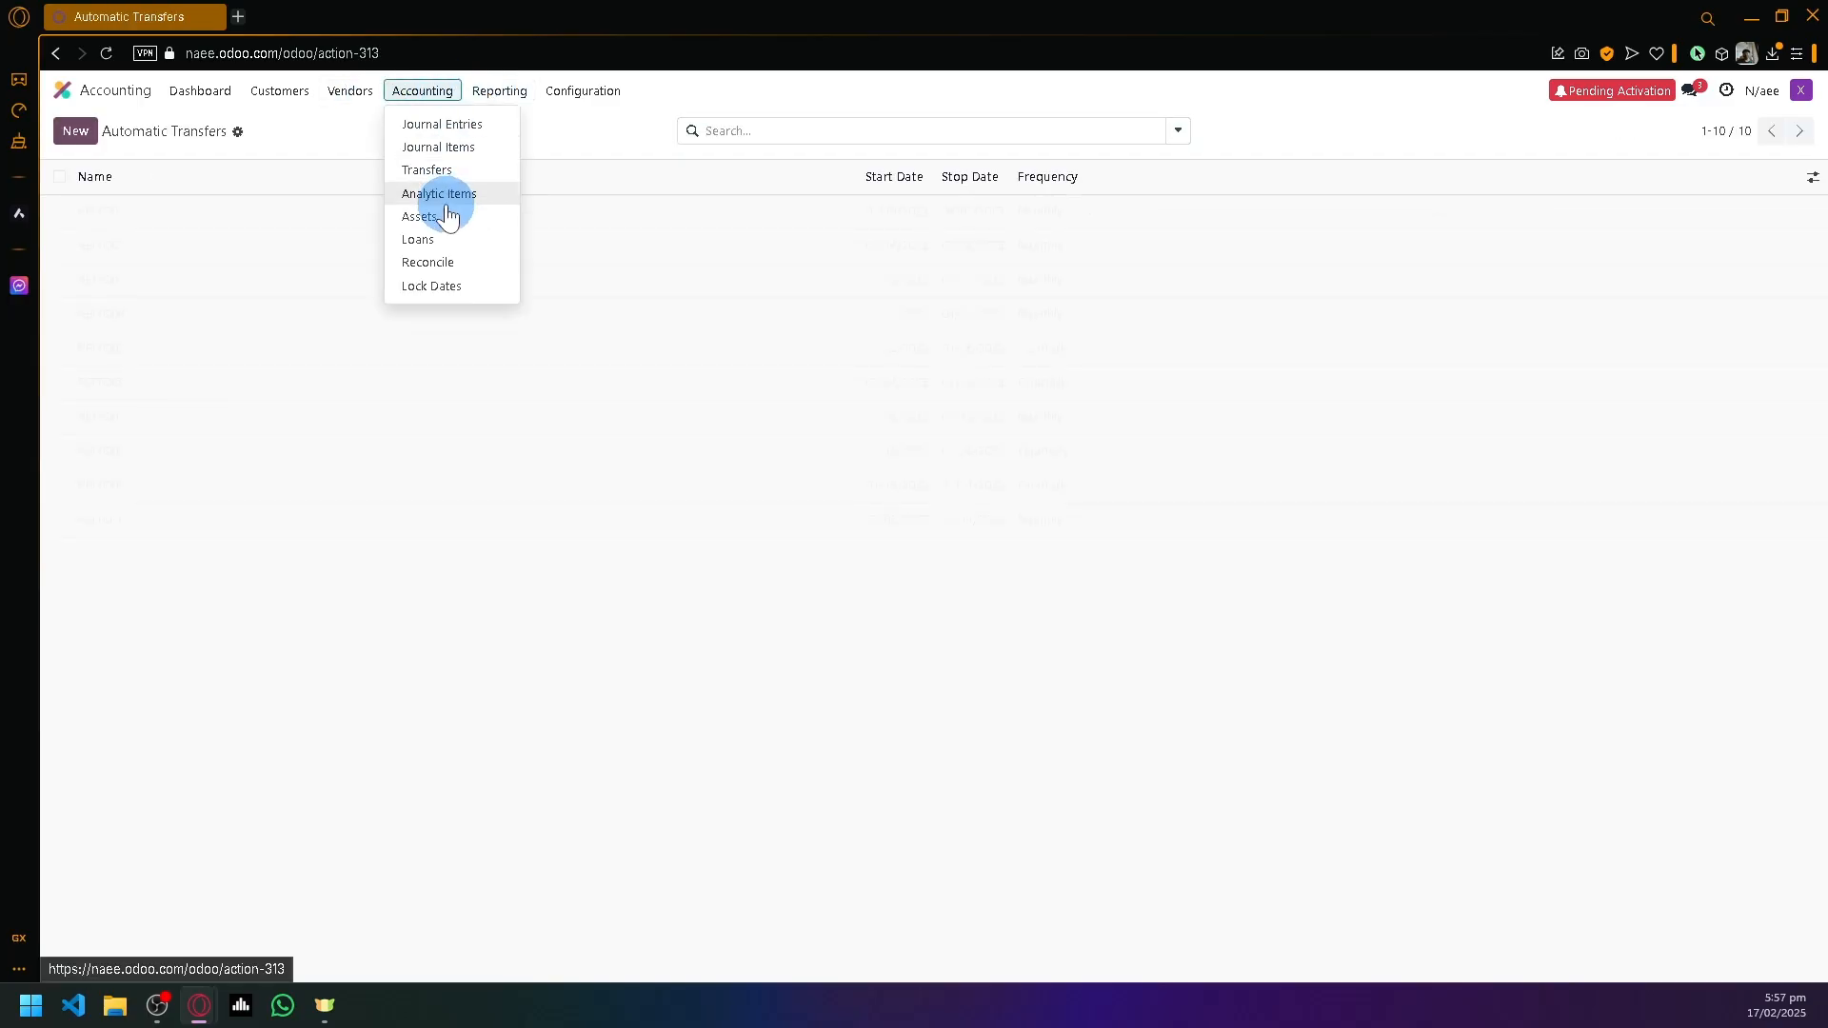
{"action": "left_click", "coordinate": [457, 218]}
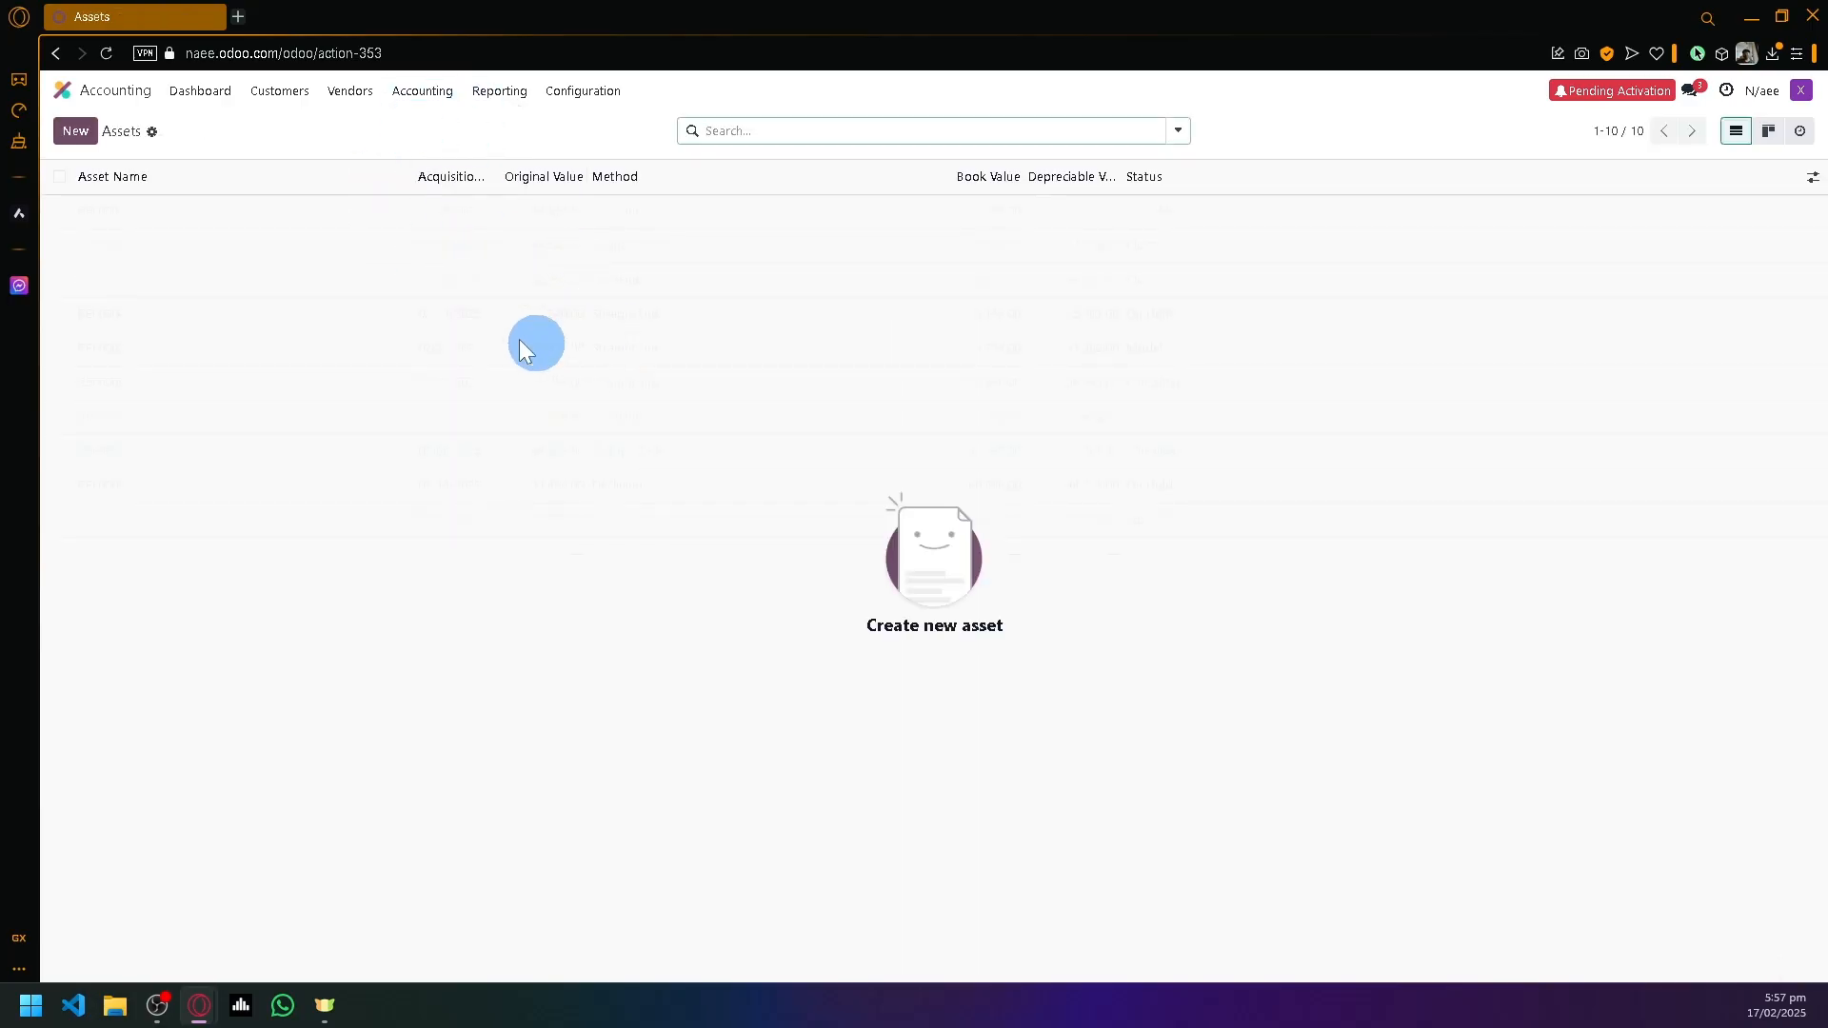
{"action": "left_click", "coordinate": [95, 138]}
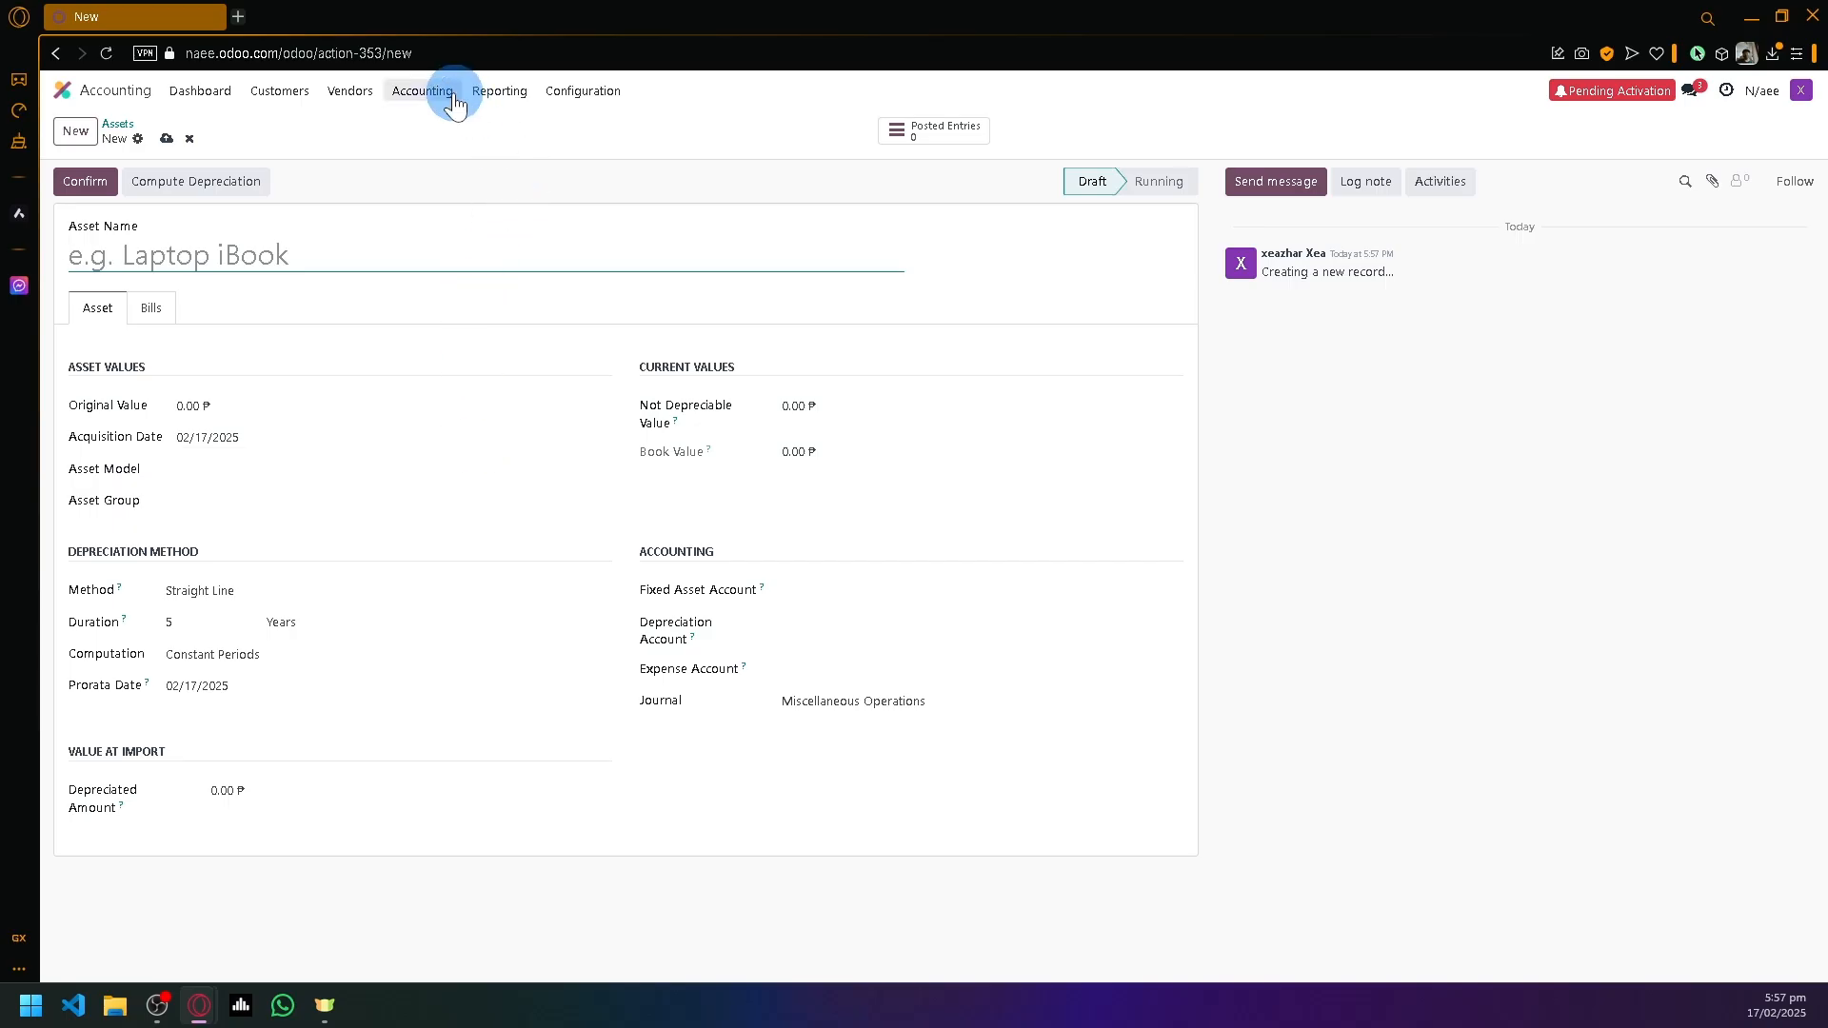
- View the Balance Sheet report, then the Profit and Loss report
{"action": "left_click", "coordinate": [495, 91]}
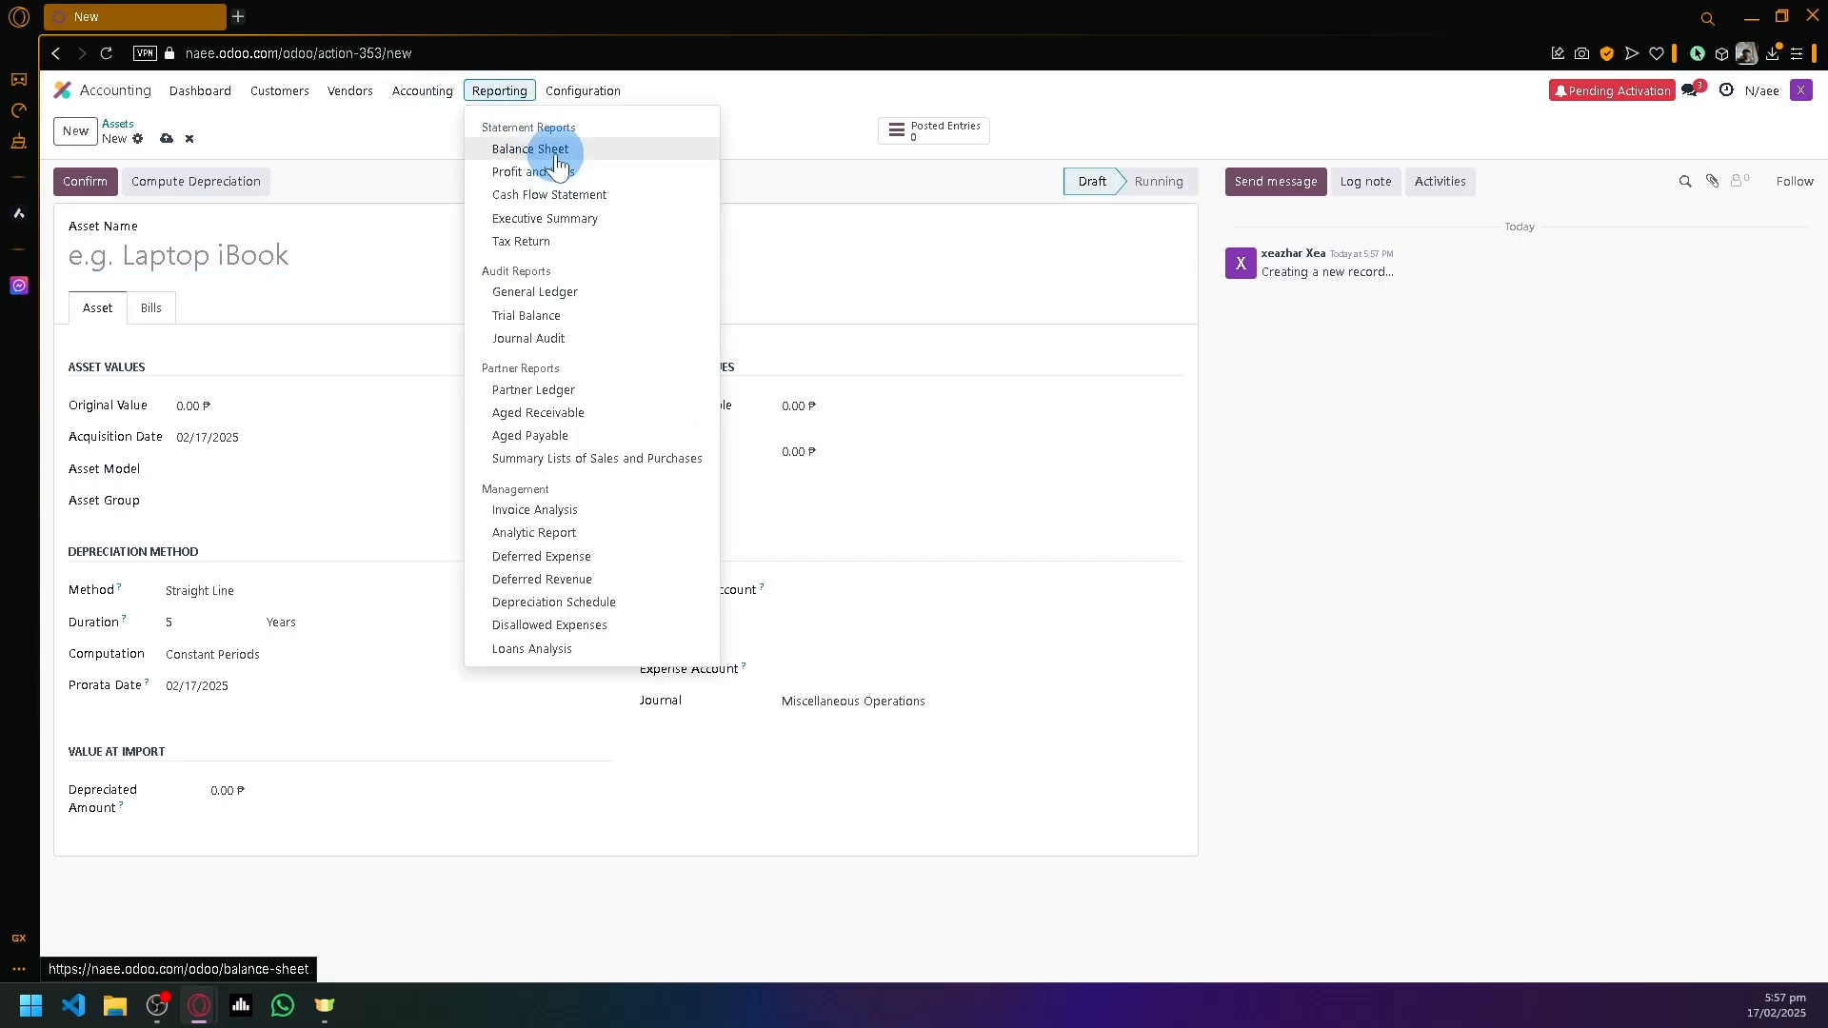
{"action": "left_click", "coordinate": [549, 151]}
{"action": "scroll", "coordinate": [751, 329], "scroll_direction": "down", "scroll_amount": 2}
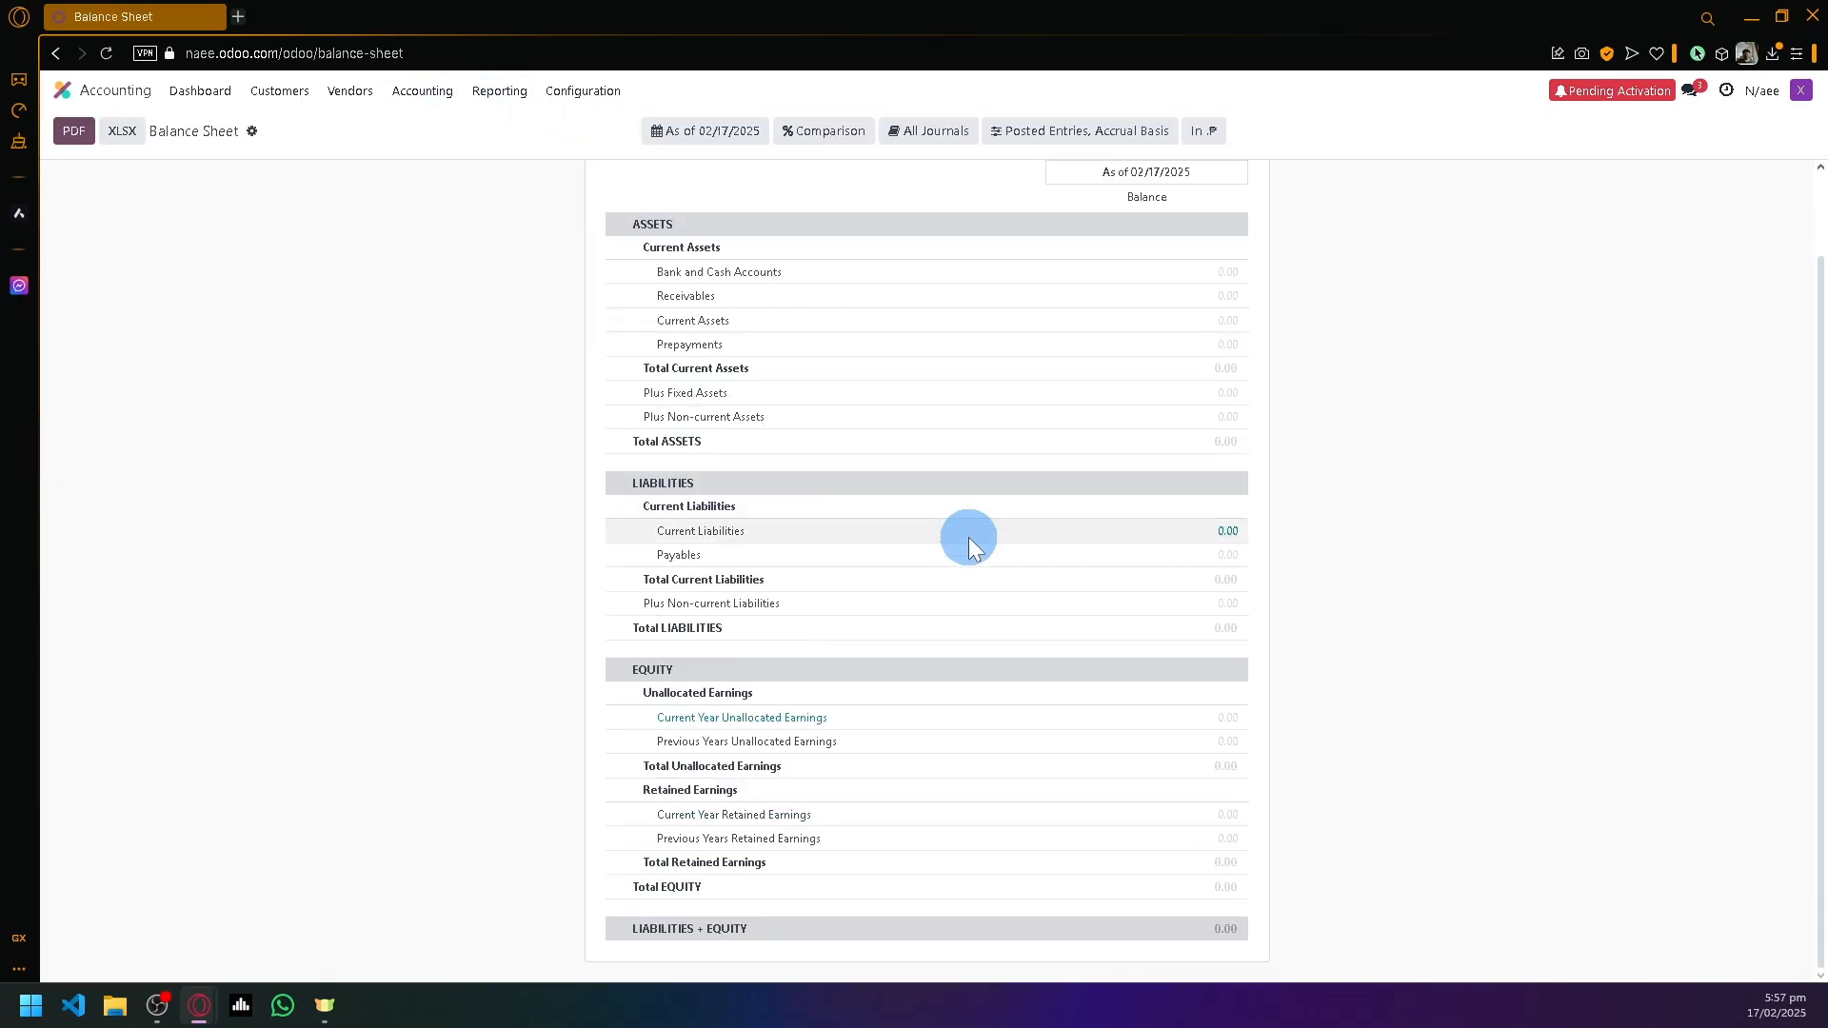
{"action": "scroll", "coordinate": [968, 537], "scroll_direction": "up", "scroll_amount": 2}
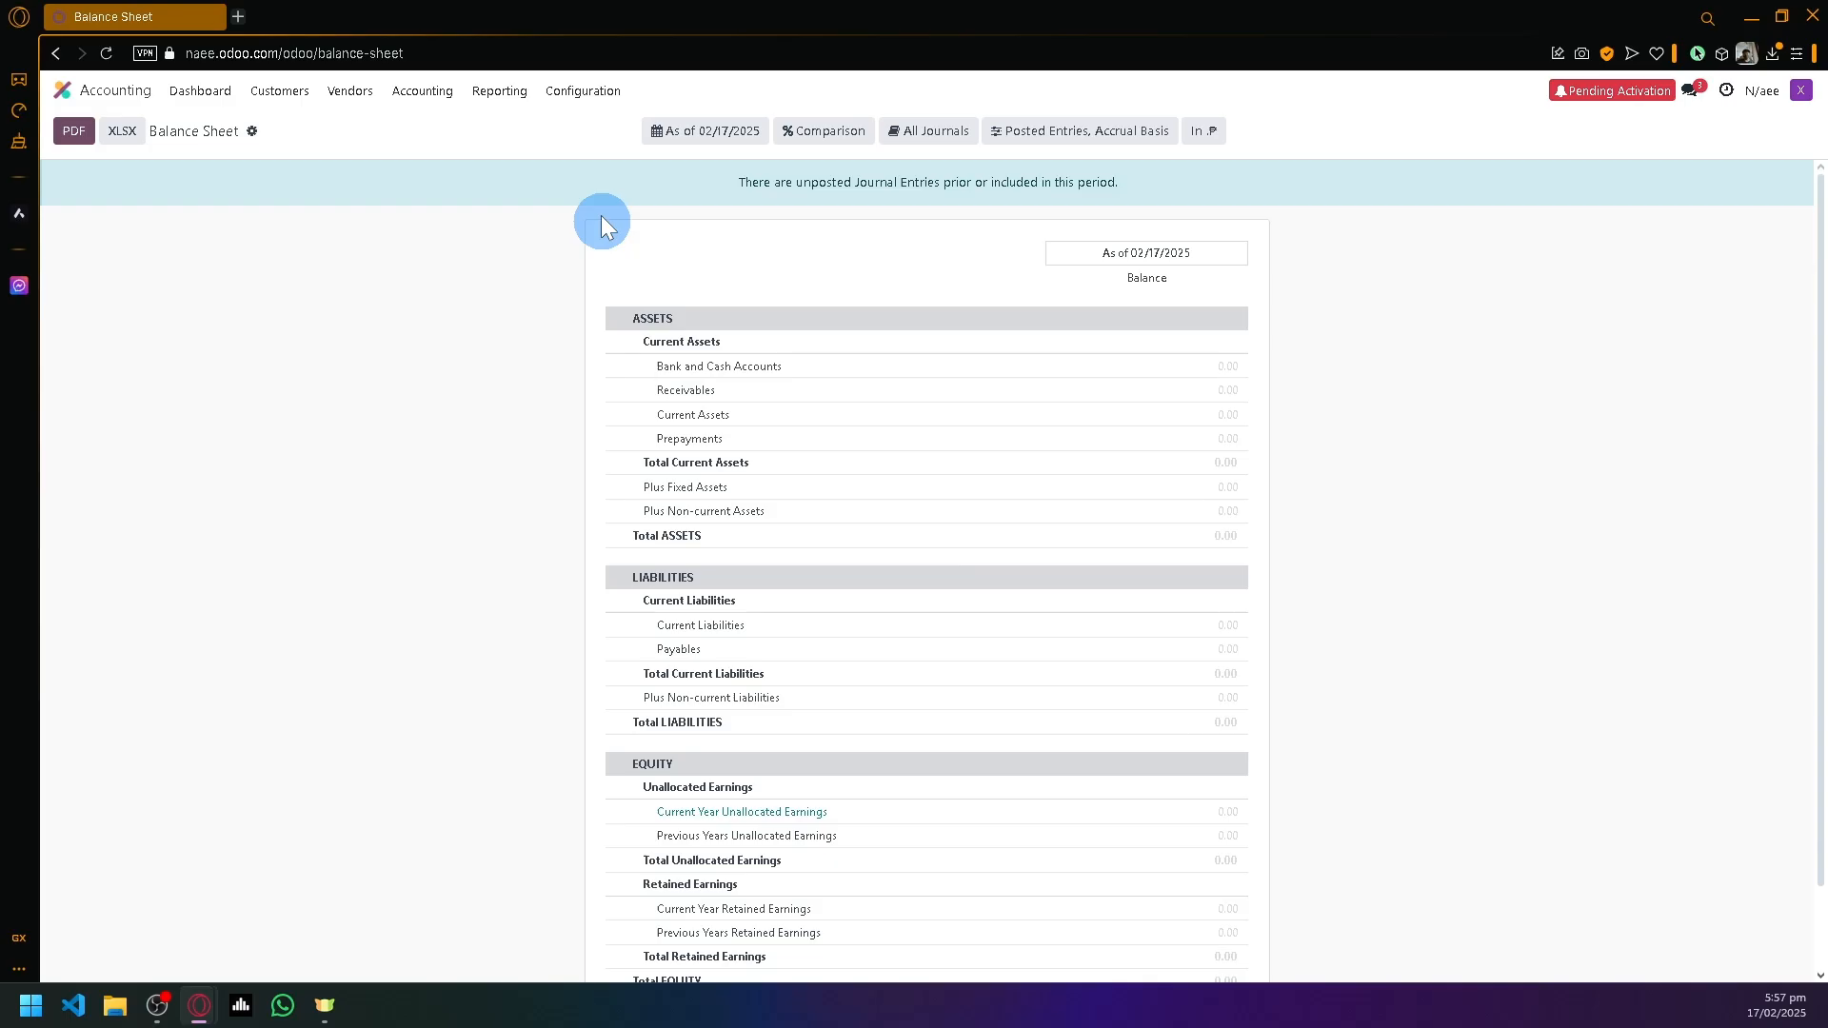
{"action": "left_click", "coordinate": [501, 95]}
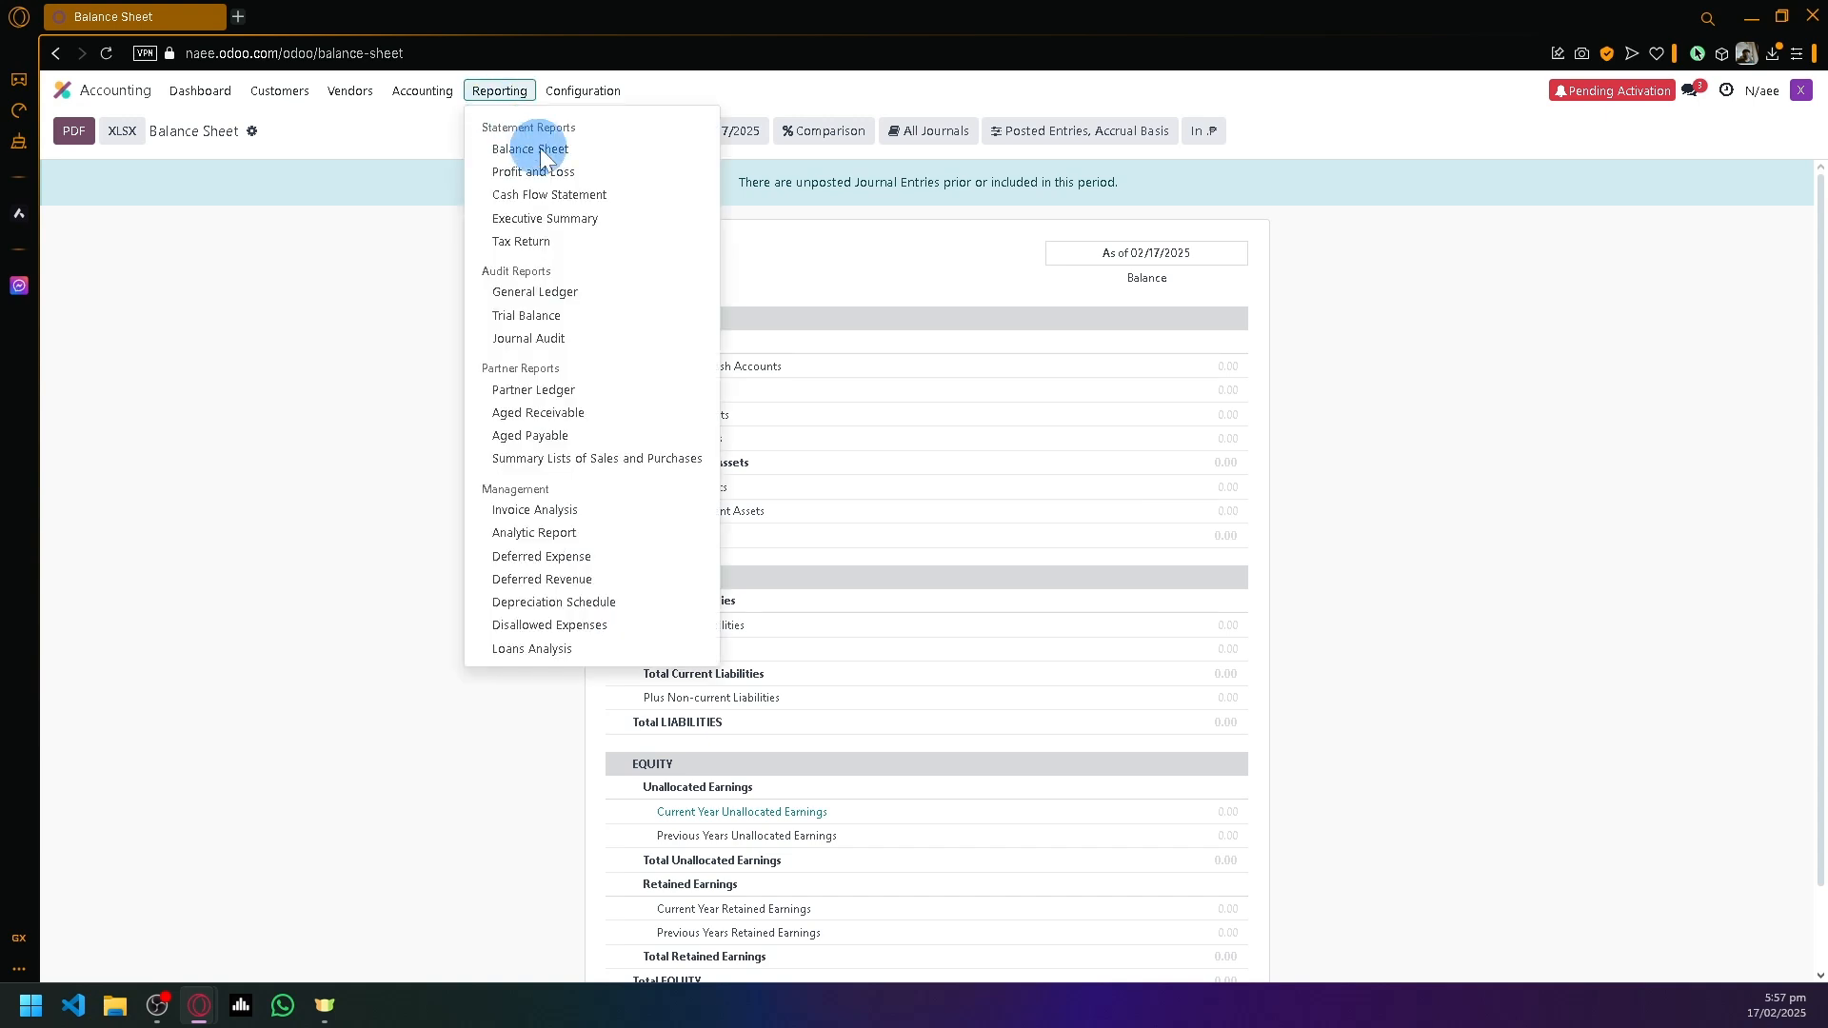
{"action": "left_click", "coordinate": [572, 178]}
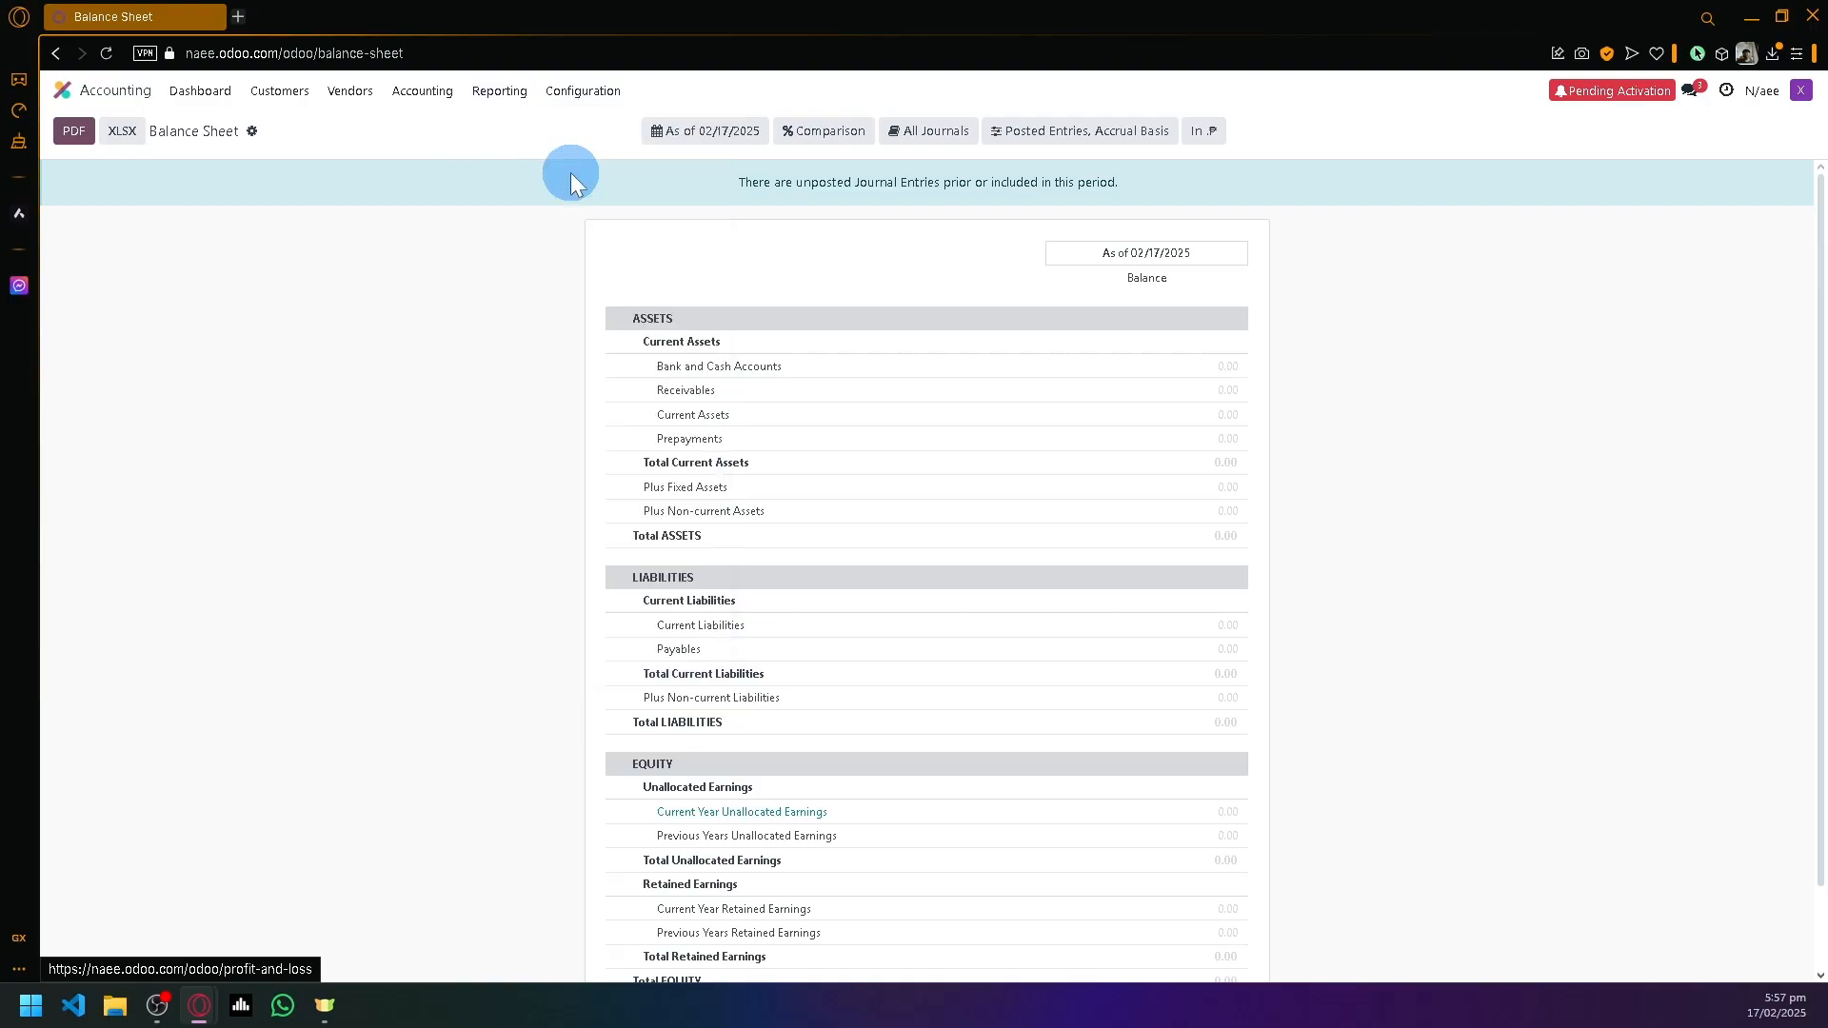
{"action": "left_click", "coordinate": [499, 95]}
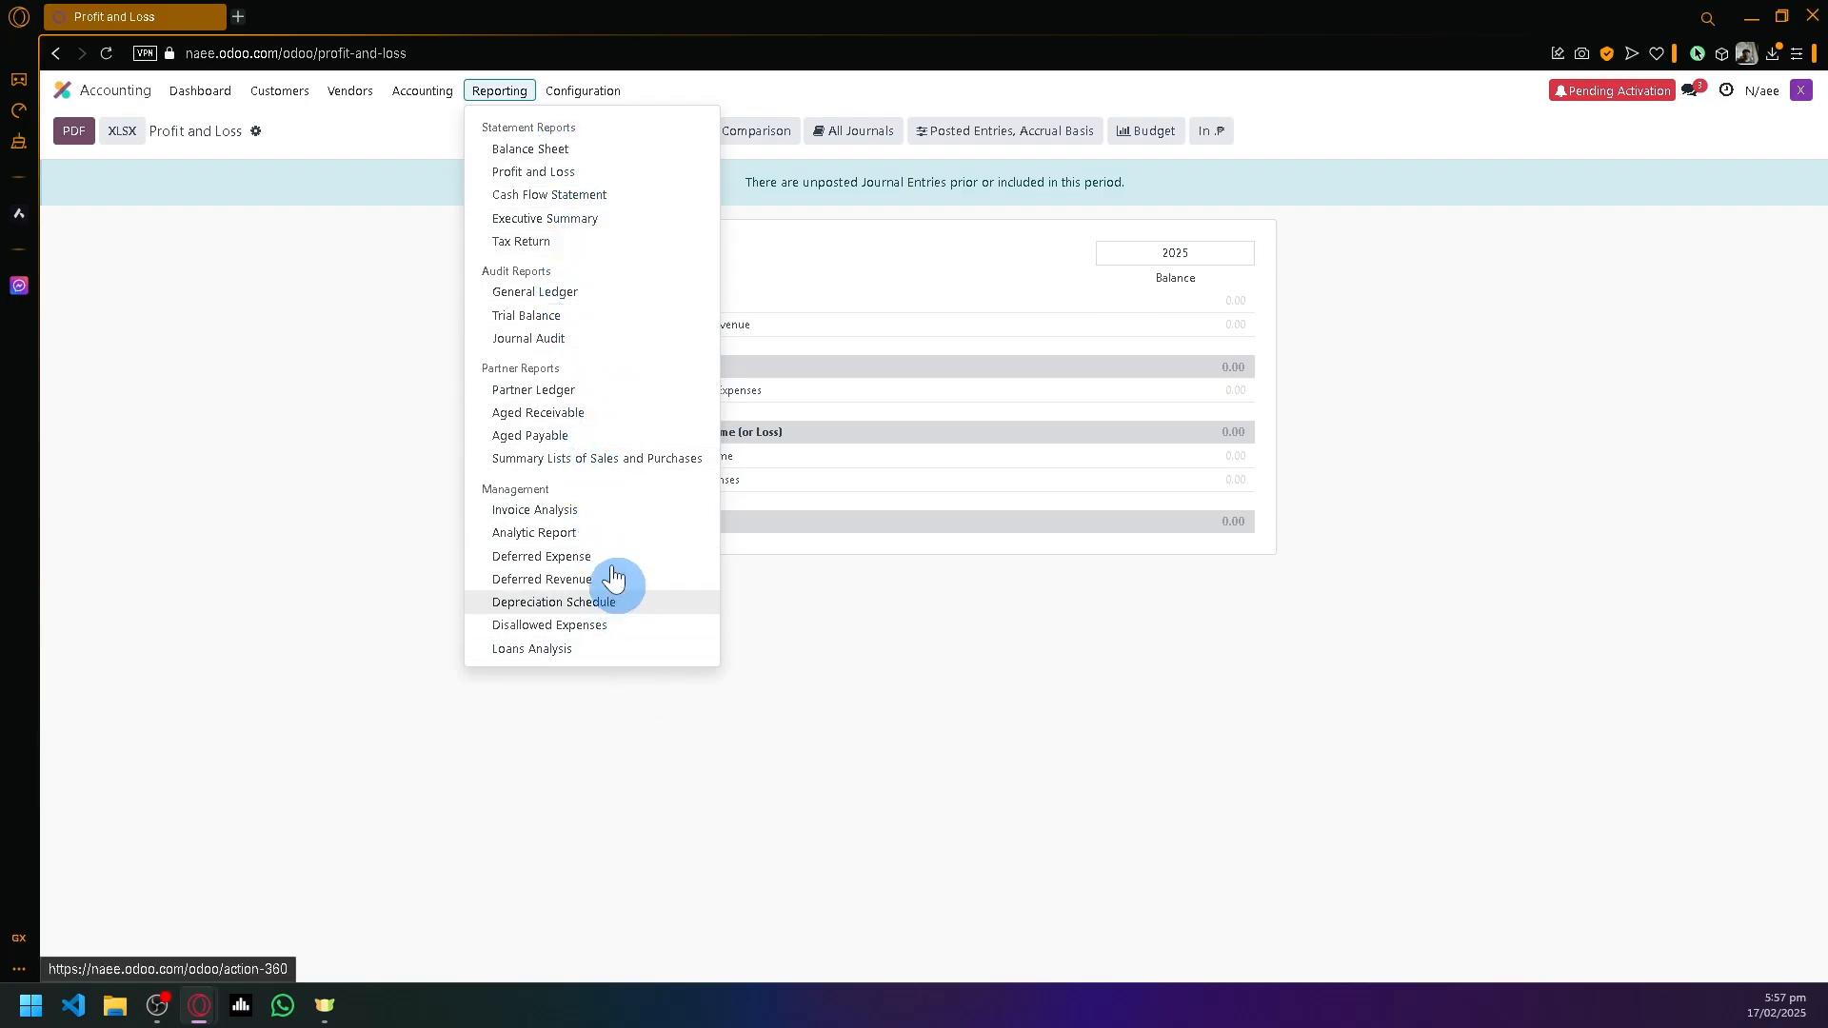
{"action": "left_click", "coordinate": [999, 700]}
- View the Deferred Expense report, revisit the Balance Sheet, then return to the Accounting dashboard
{"action": "left_click", "coordinate": [500, 93]}
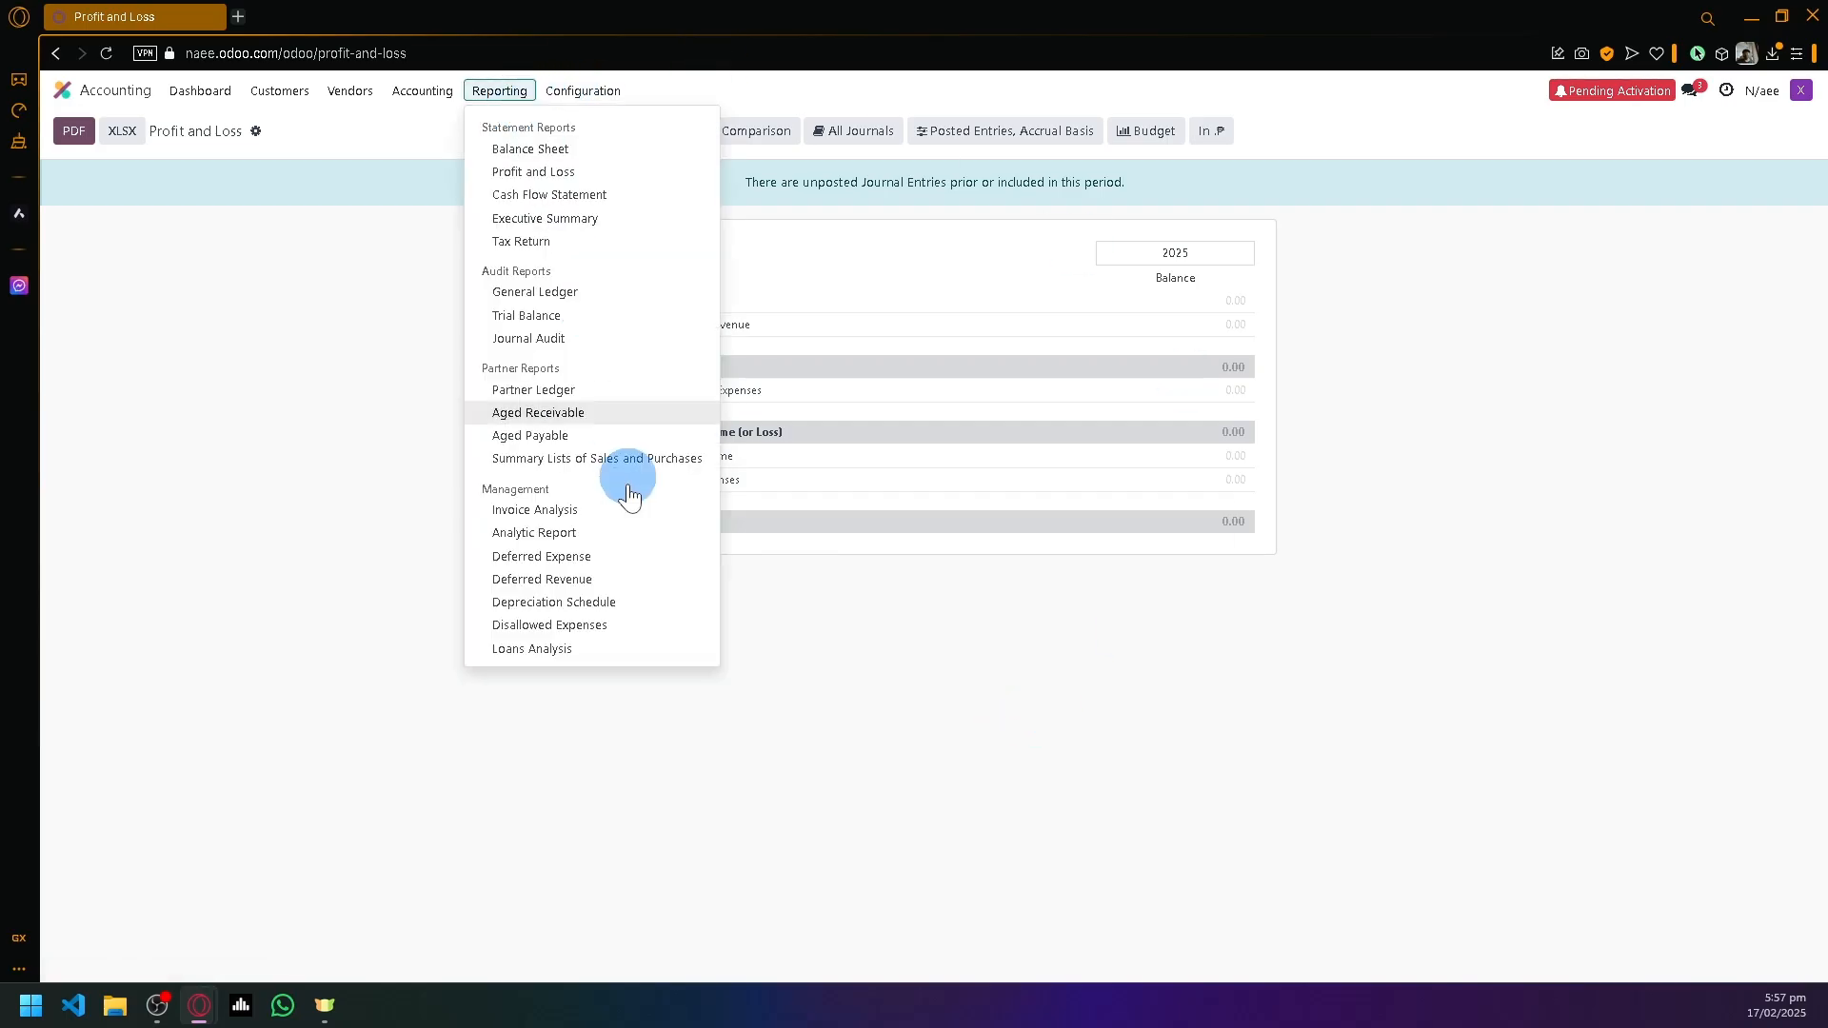
{"action": "left_click", "coordinate": [603, 551]}
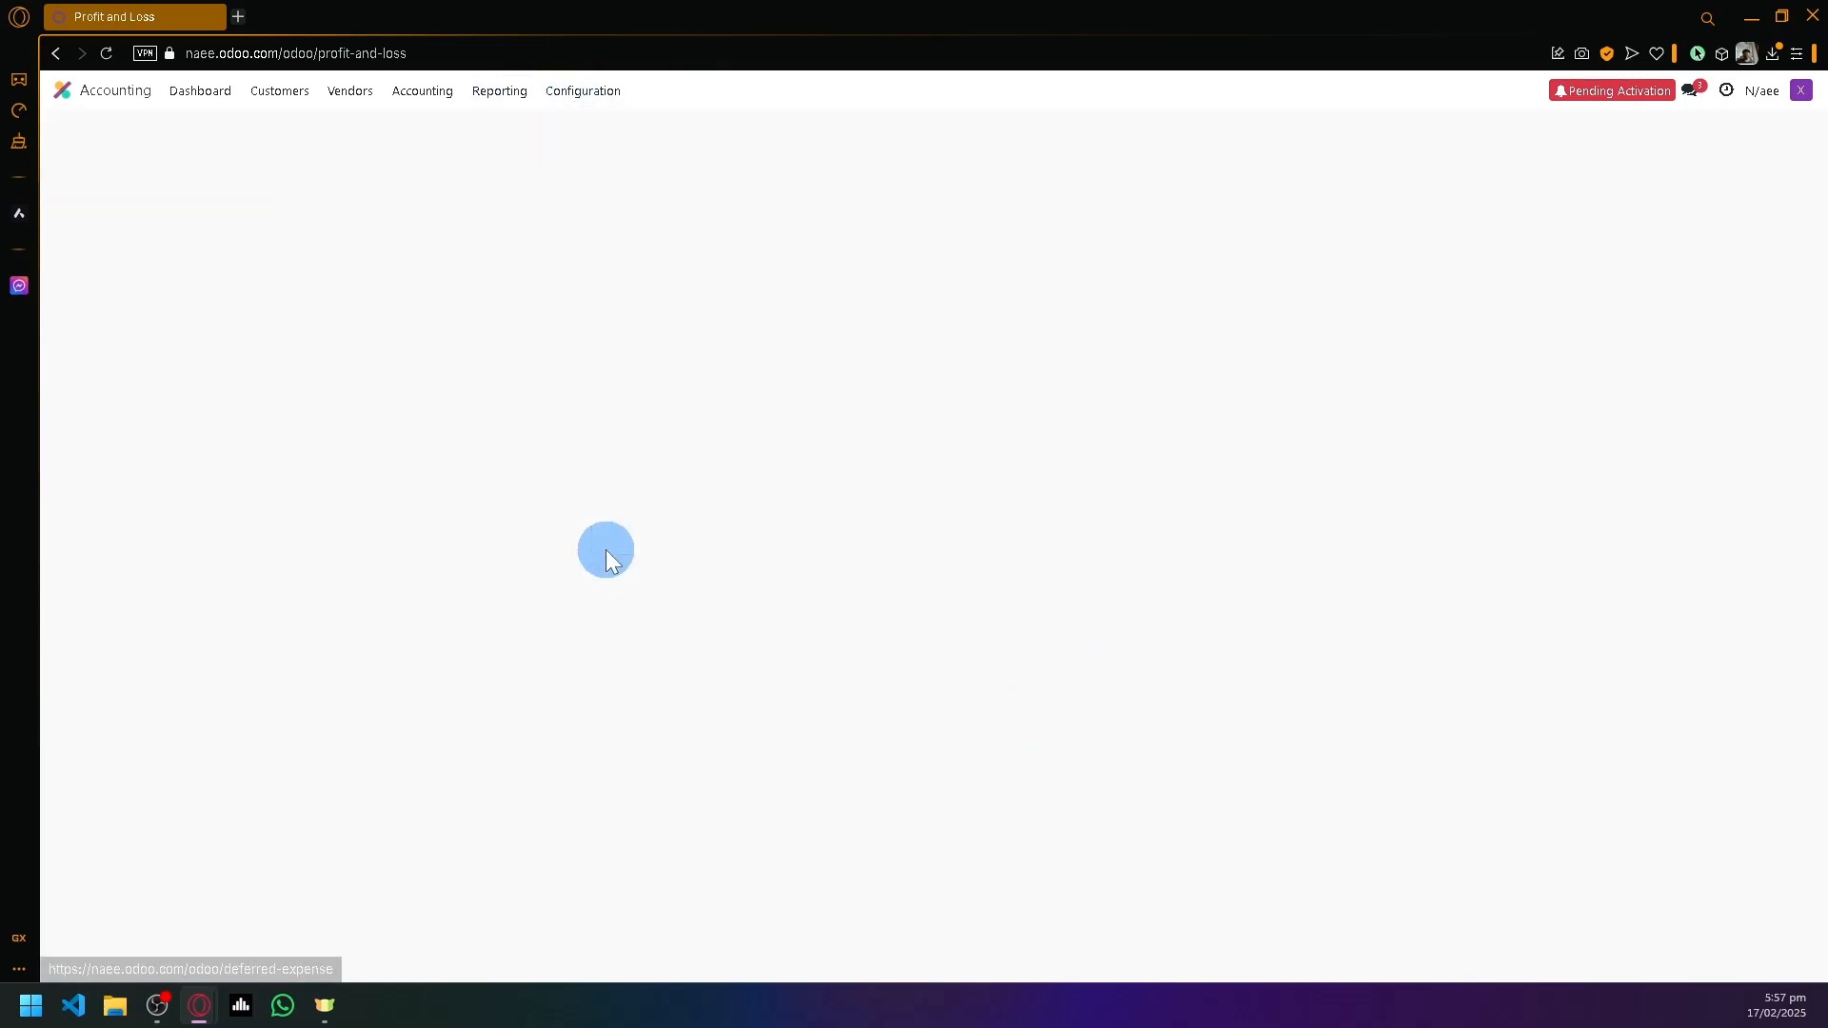
{"action": "left_click", "coordinate": [495, 92]}
{"action": "left_click", "coordinate": [526, 150]}
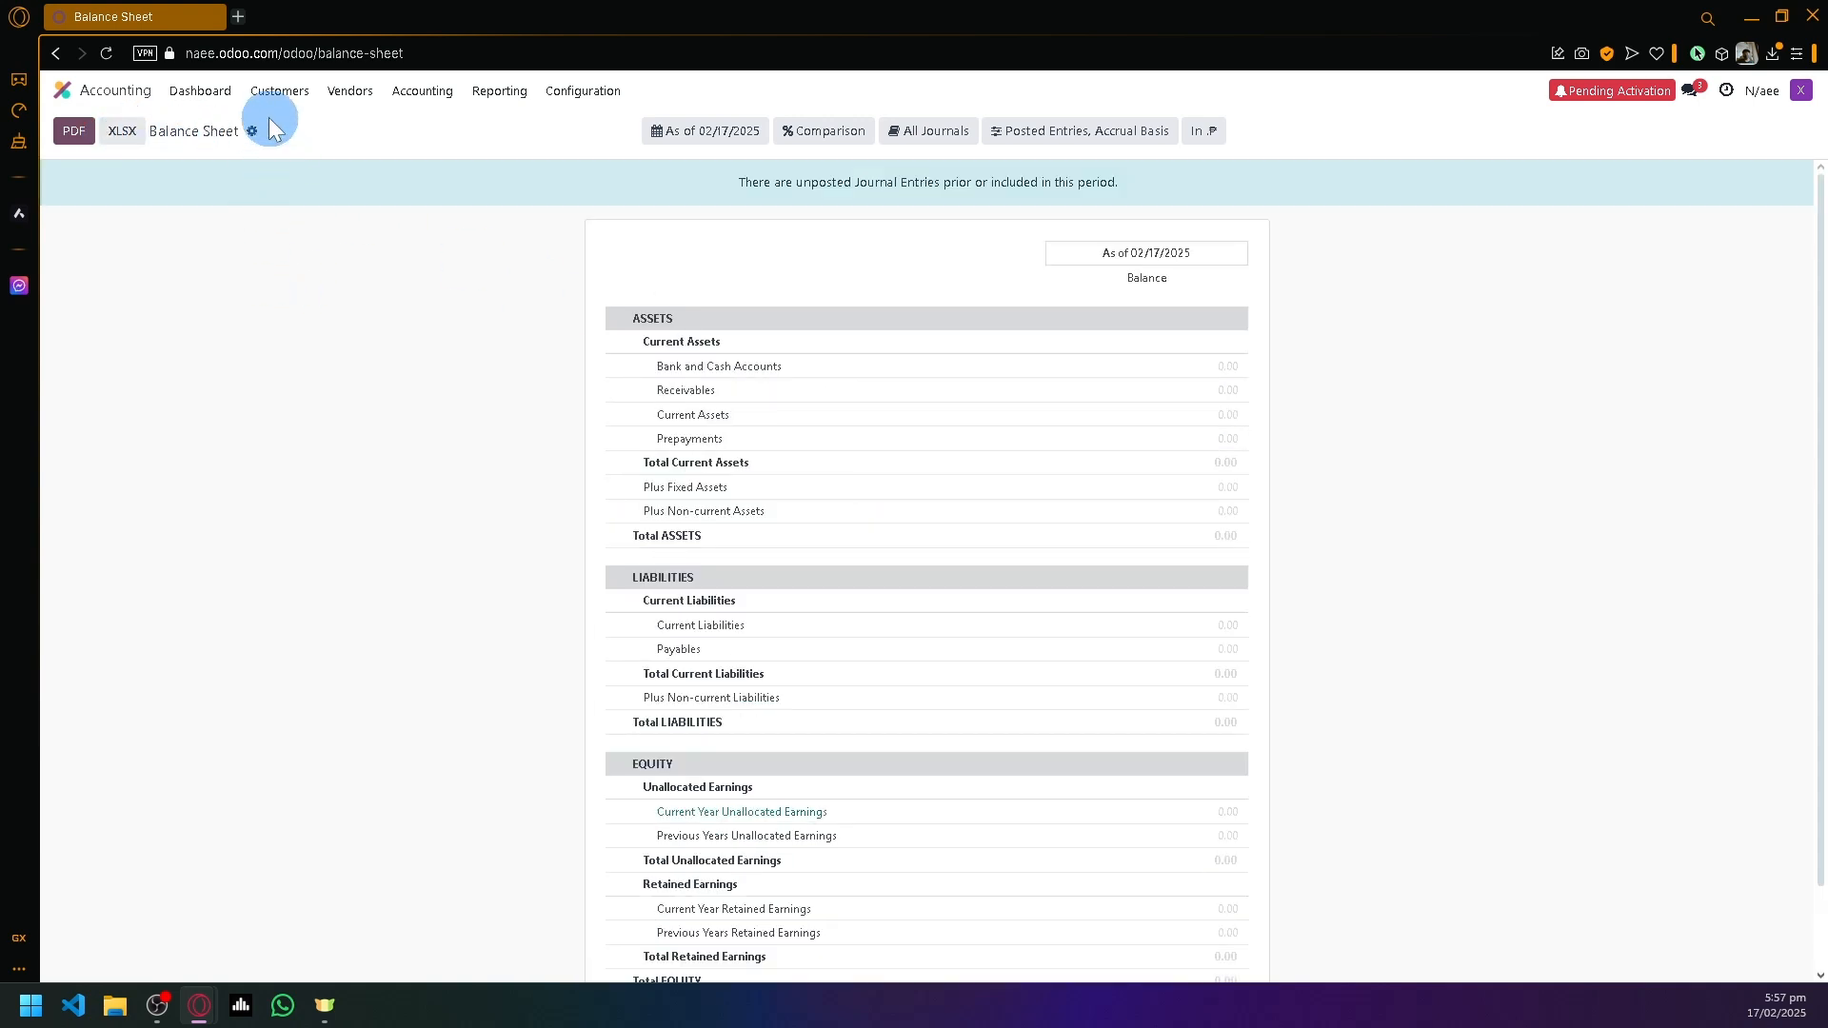
{"action": "left_click", "coordinate": [118, 90]}
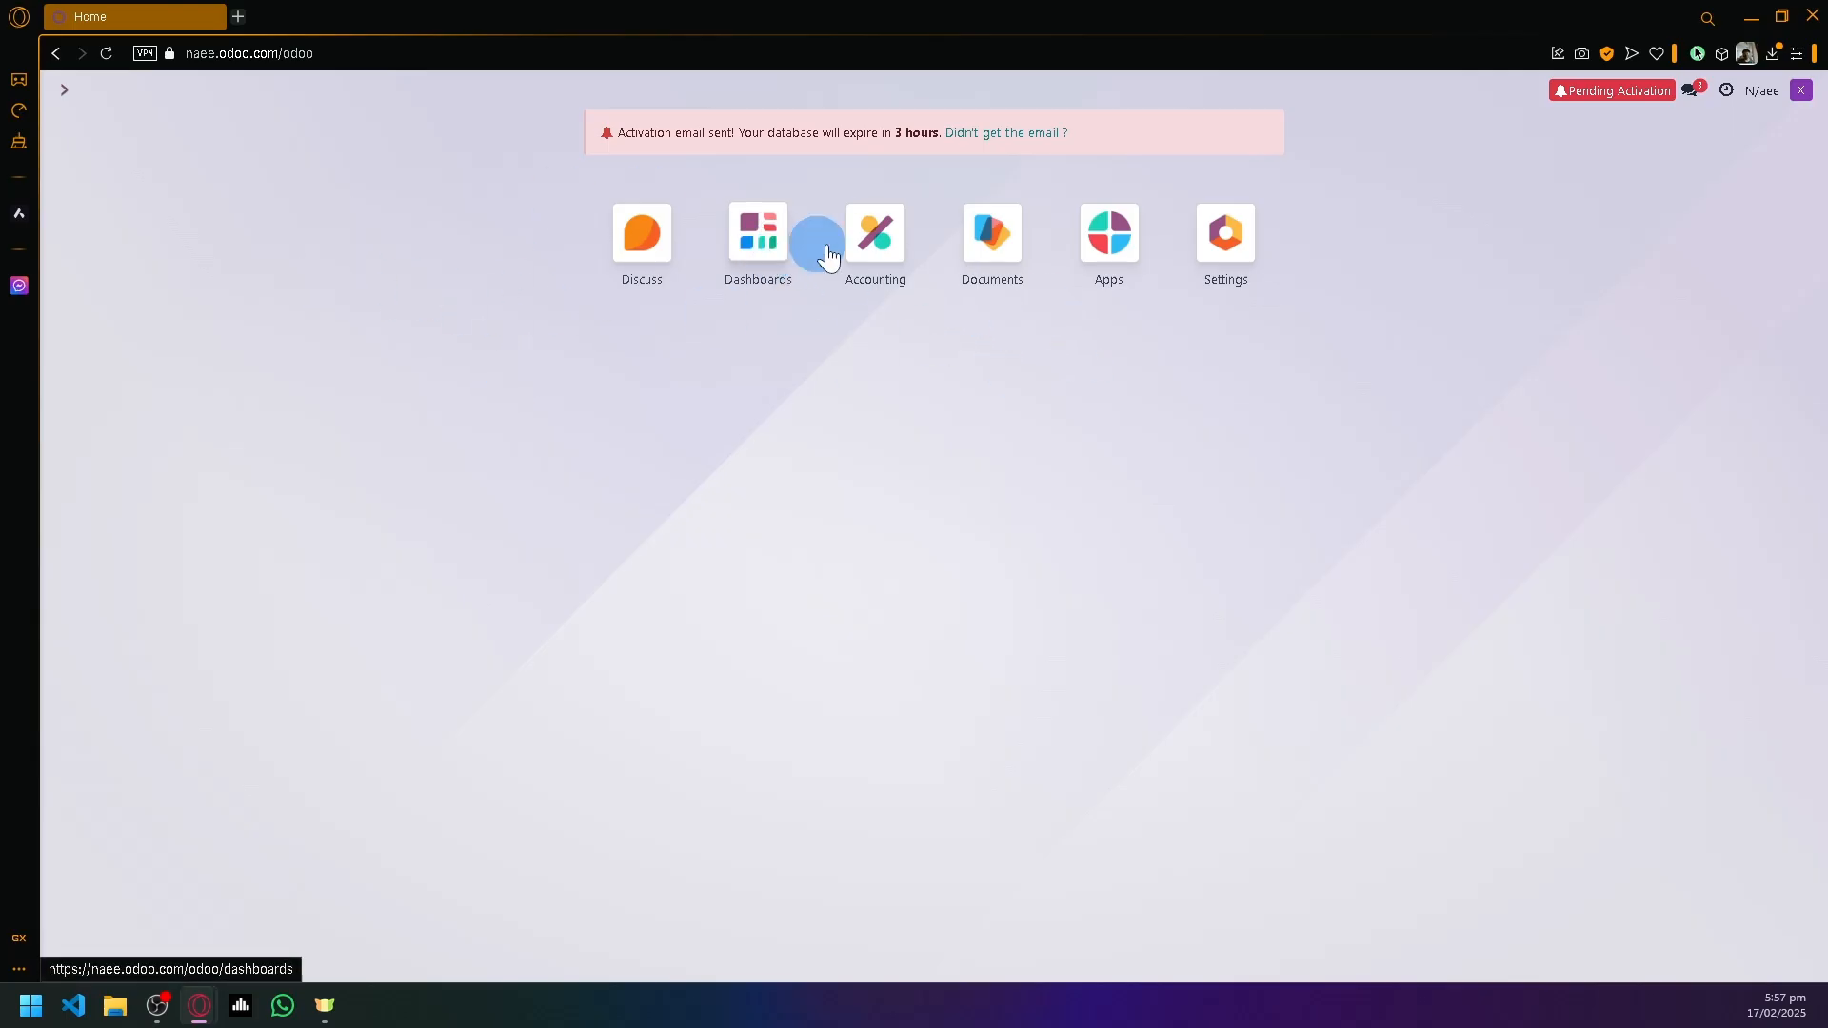
{"action": "left_click", "coordinate": [866, 246]}
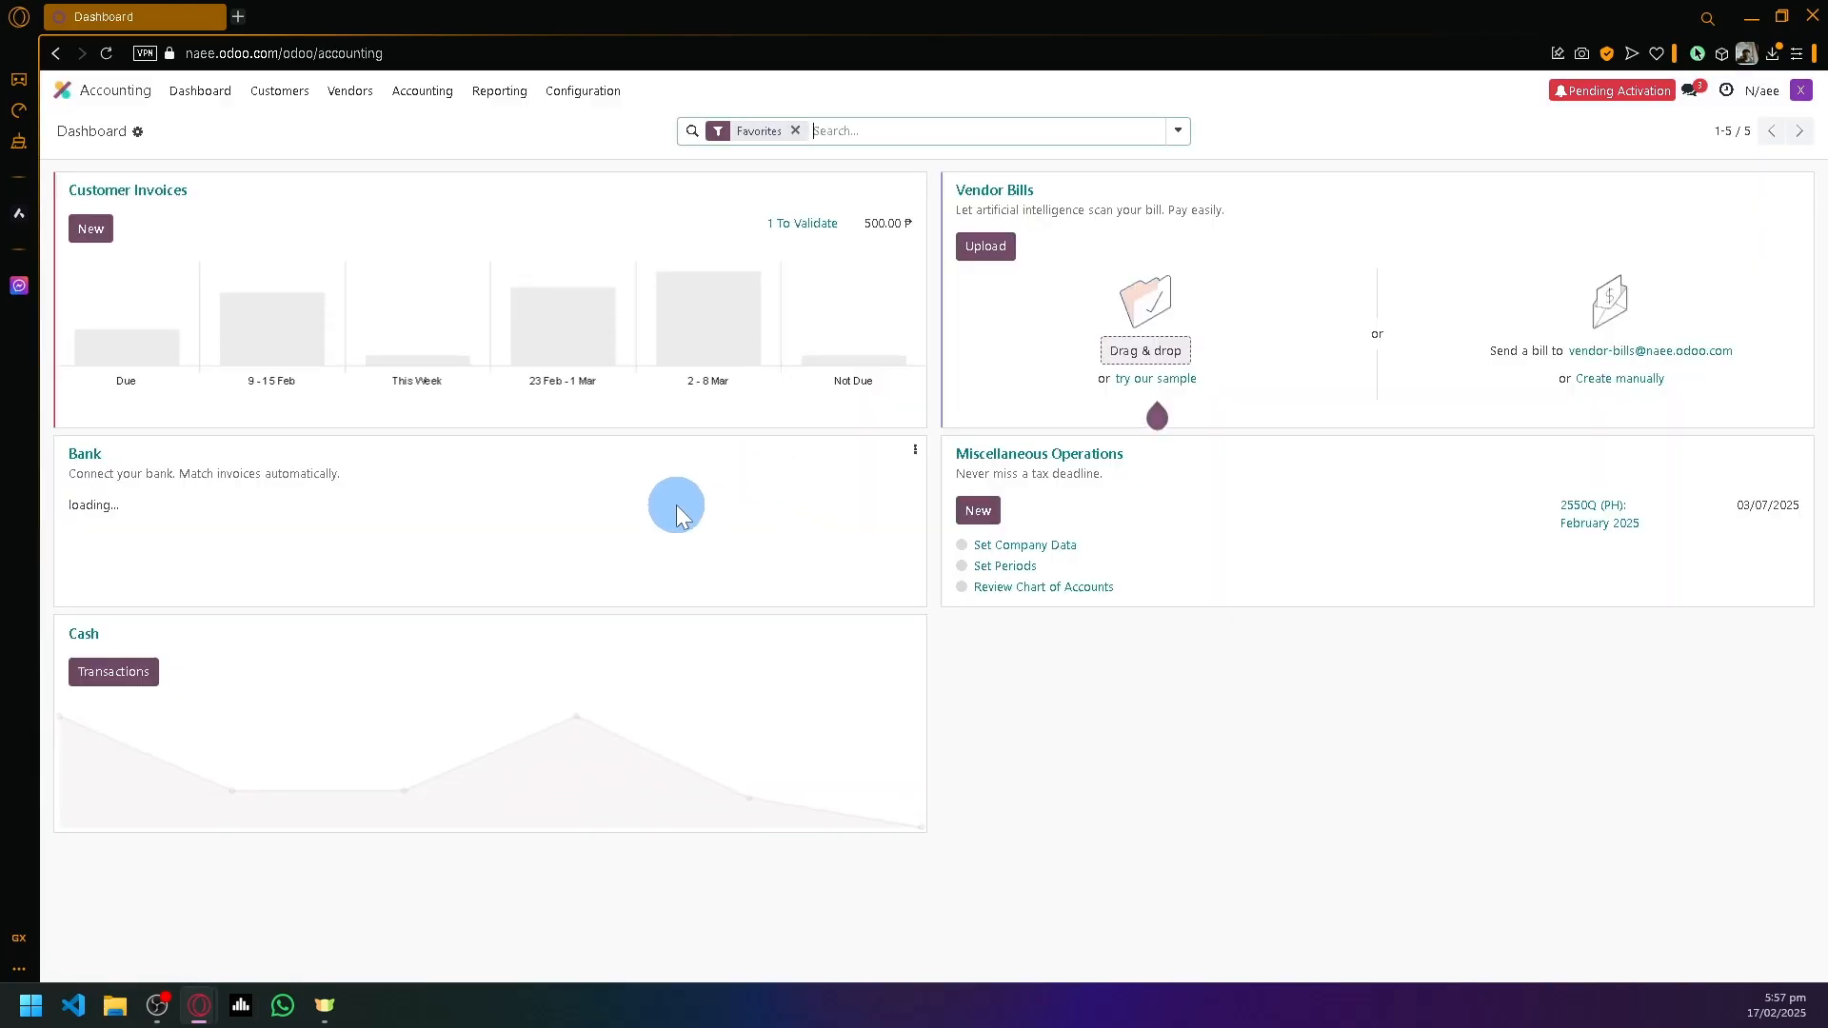